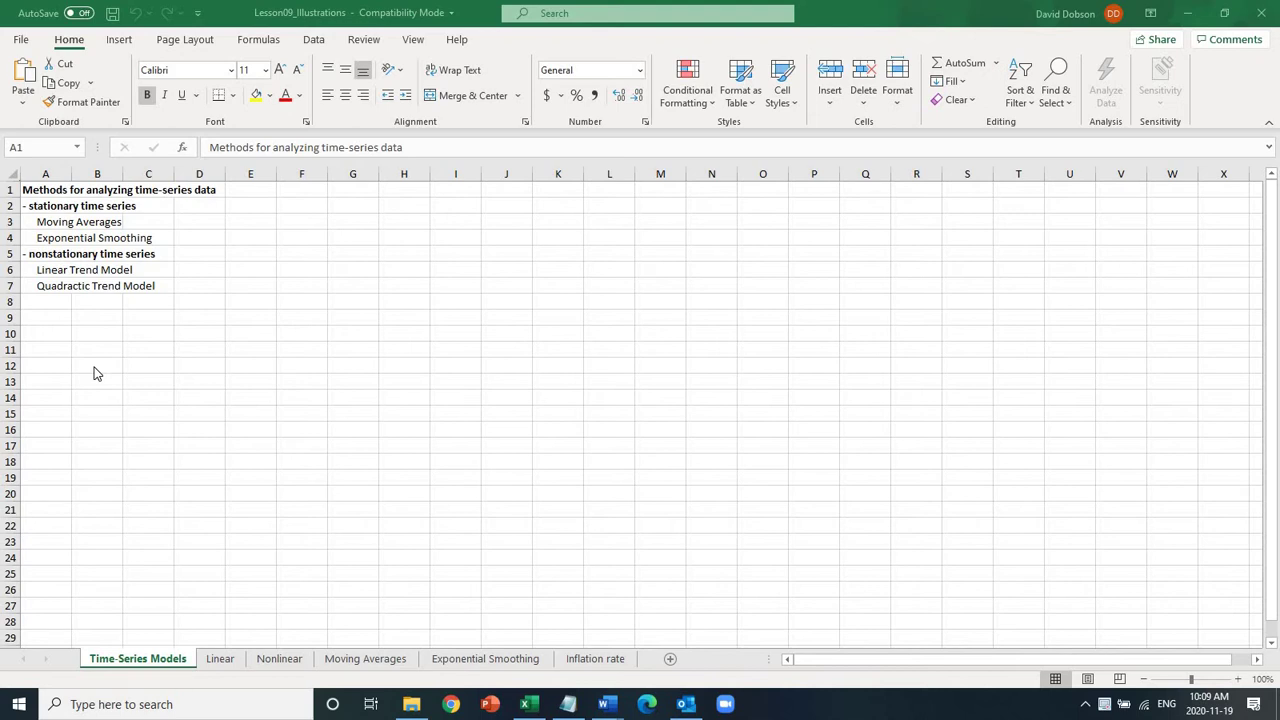
Review the available Data Analysis tools, highlight Regression, and close the list without running a tool.
{"action": "left_click", "coordinate": [315, 41]}
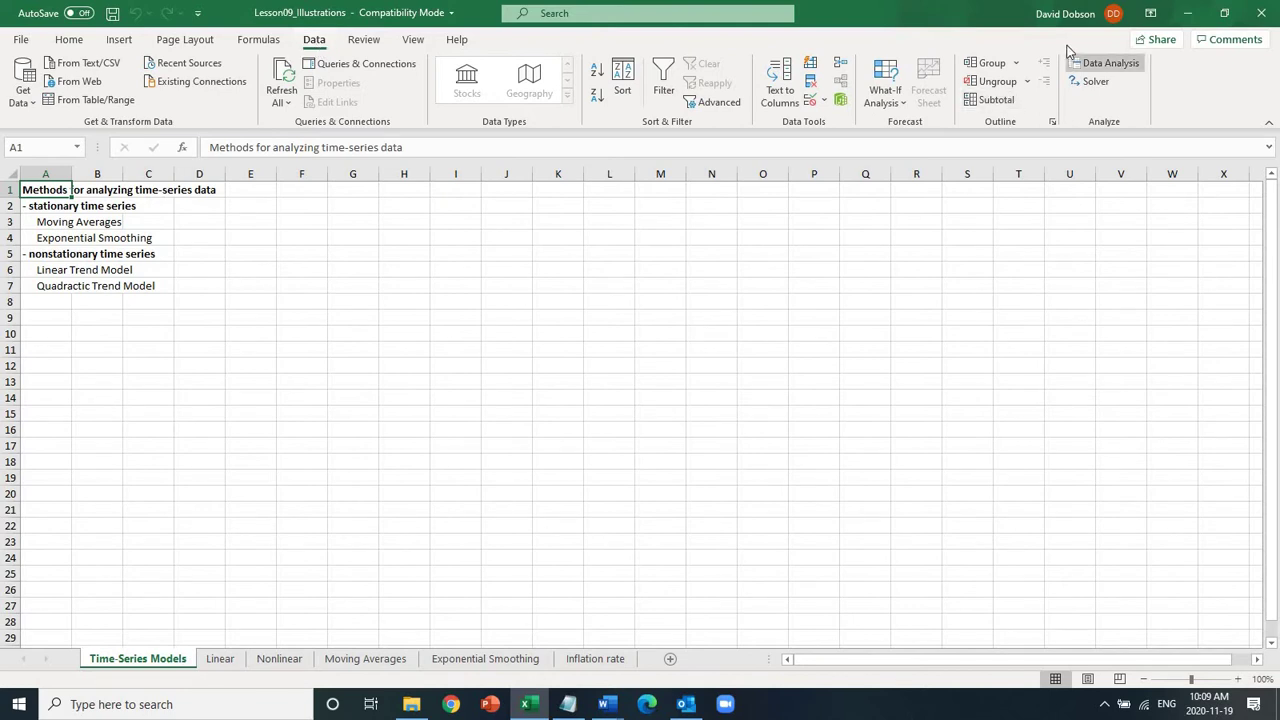
{"action": "left_click", "coordinate": [1126, 66]}
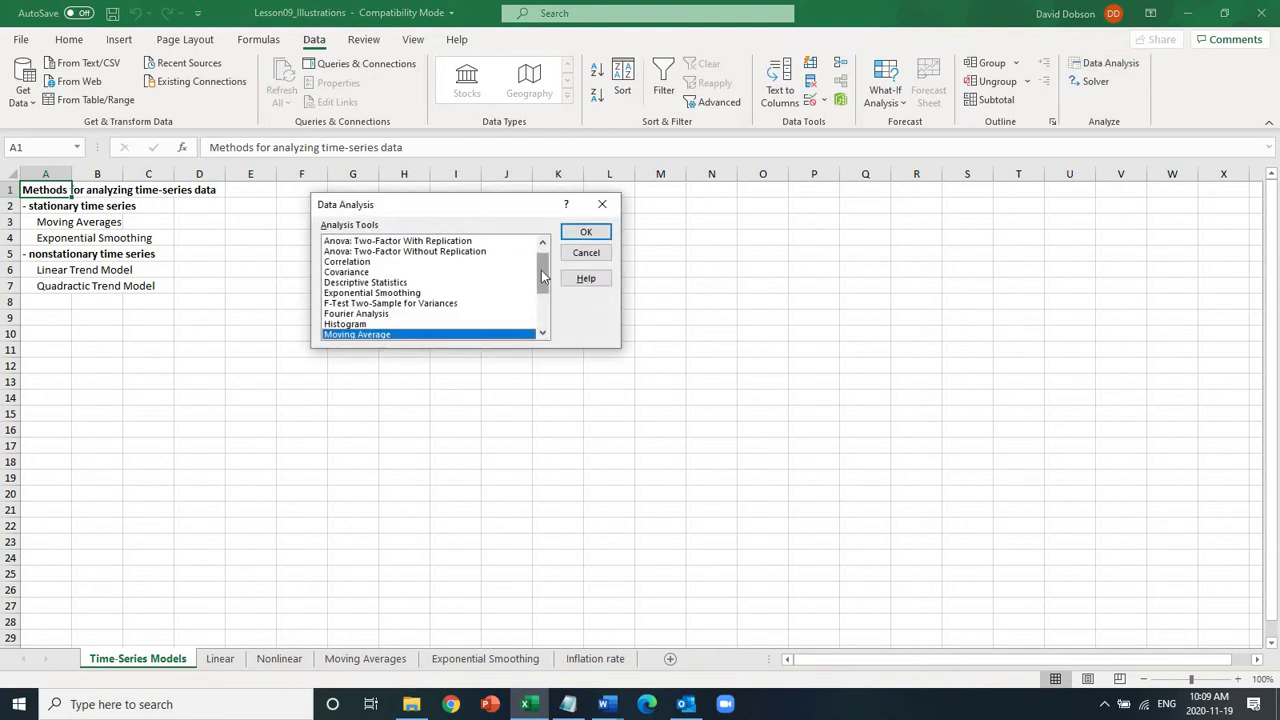
{"action": "scroll", "coordinate": [542, 273], "scroll_direction": "down", "scroll_amount": 3}
{"action": "scroll", "coordinate": [542, 280], "scroll_direction": "up", "scroll_amount": 3}
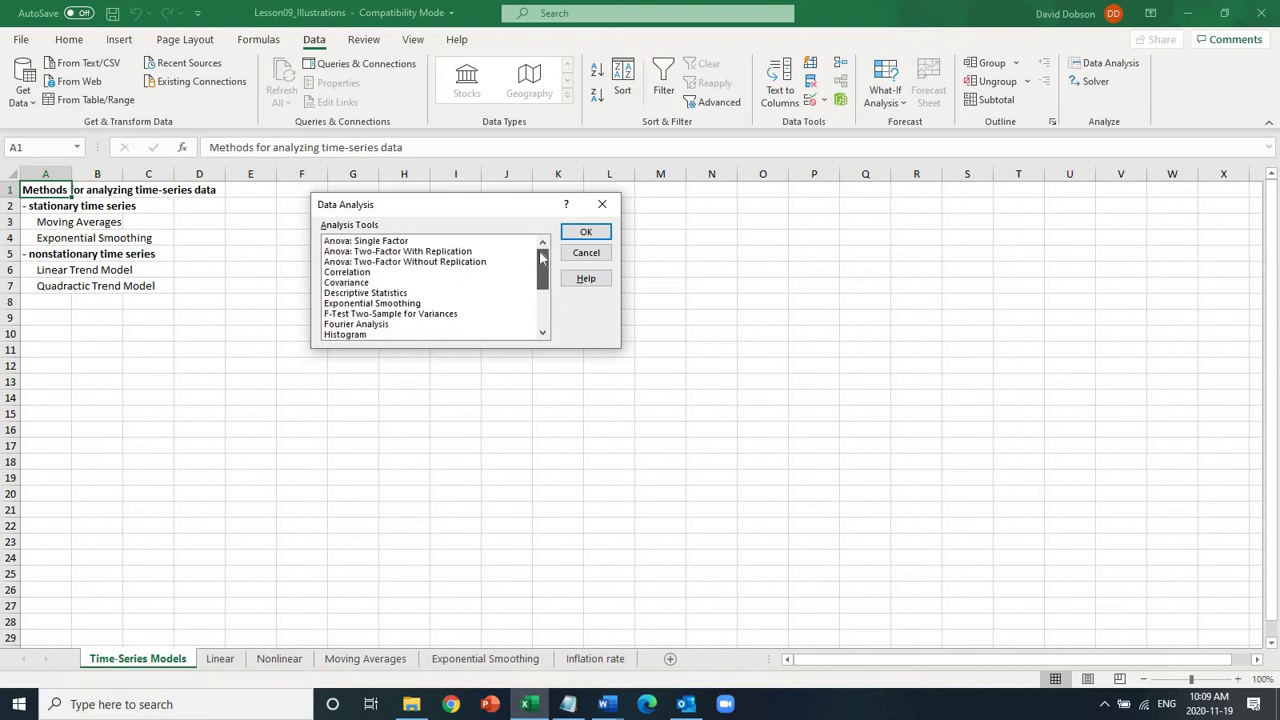
{"action": "scroll", "coordinate": [543, 316], "scroll_direction": "down", "scroll_amount": 3}
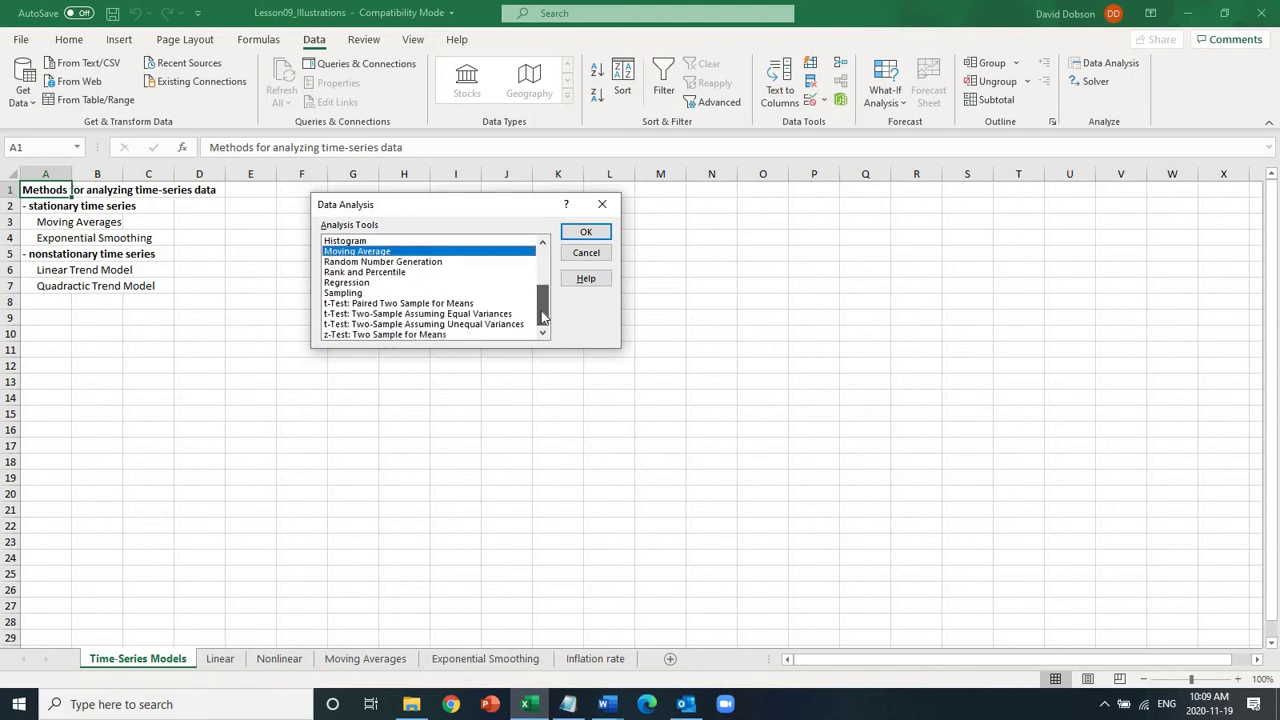
{"action": "left_click", "coordinate": [368, 283]}
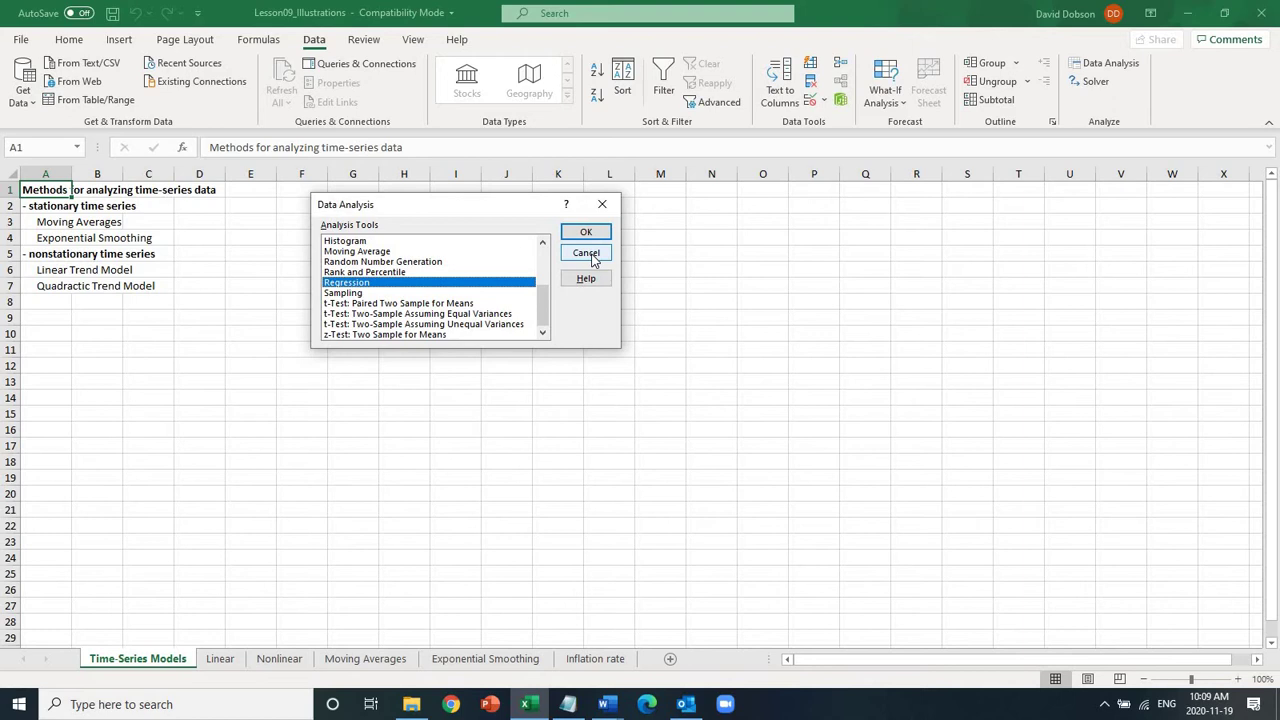
{"action": "left_click", "coordinate": [587, 256]}
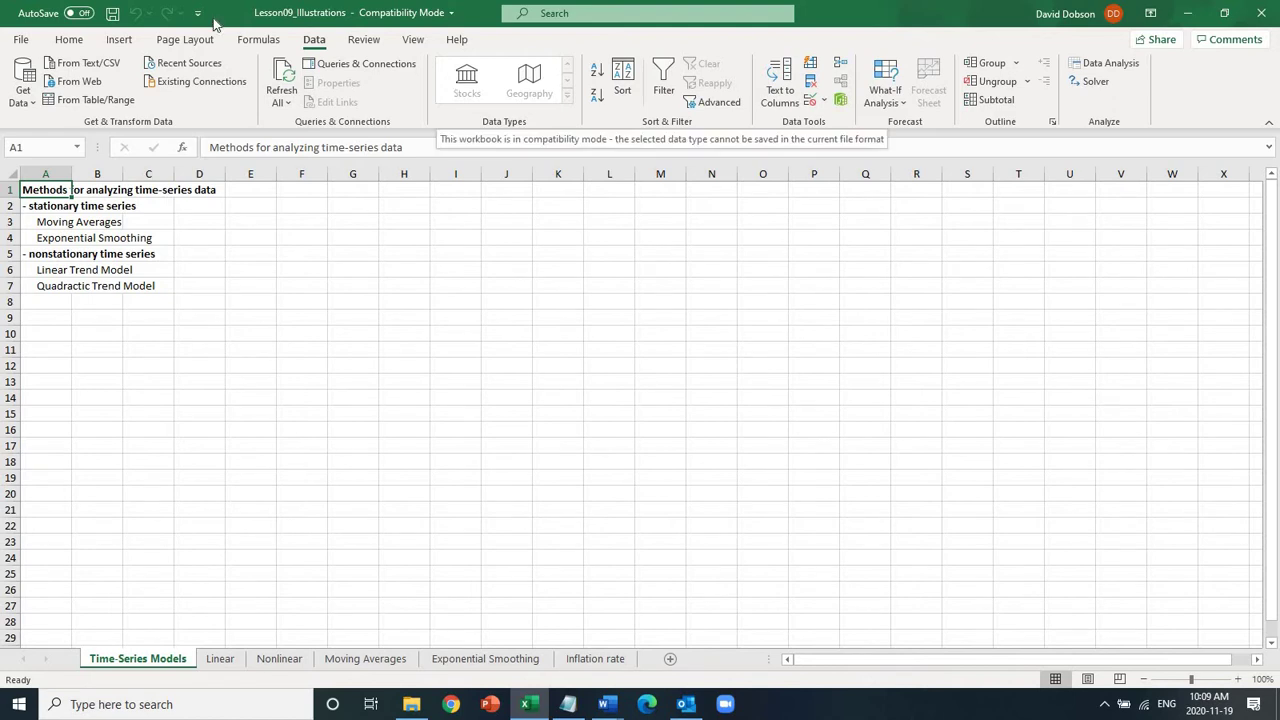
Check the active add-ins in the program options, inspecting the Analysis ToolPak and Solver Add-in entries.
{"action": "left_click", "coordinate": [21, 41]}
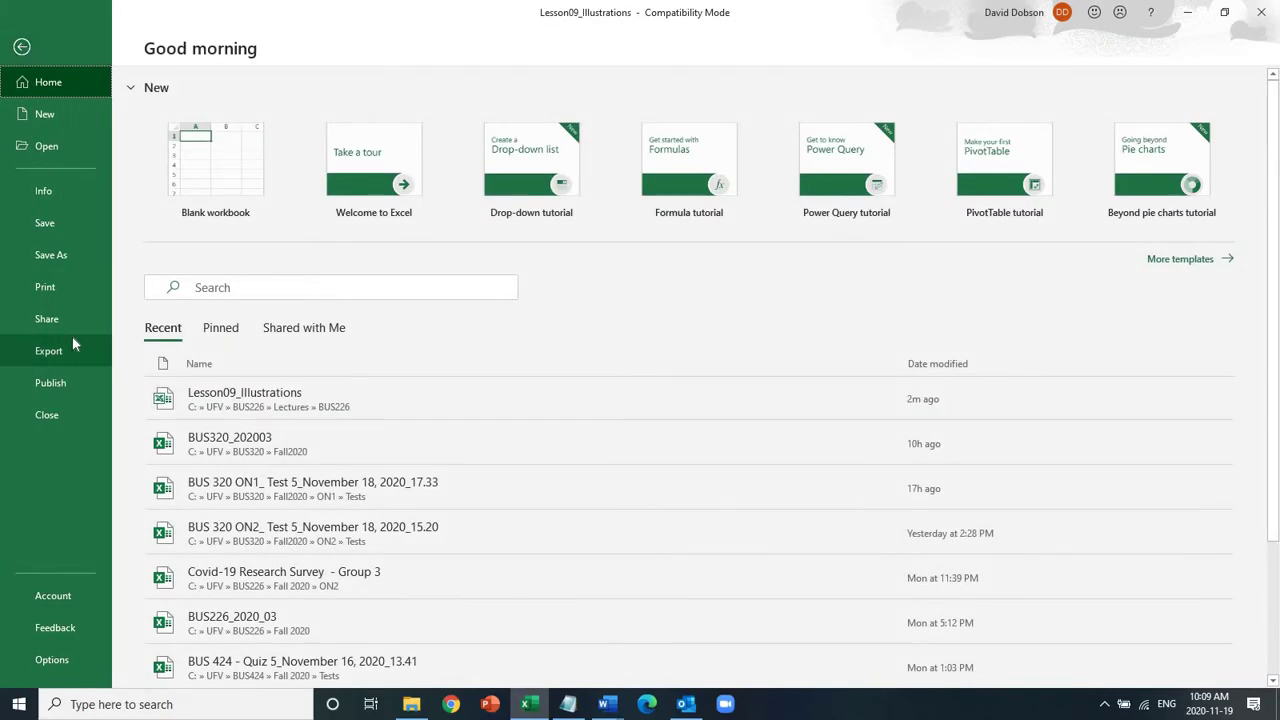
{"action": "left_click", "coordinate": [52, 660]}
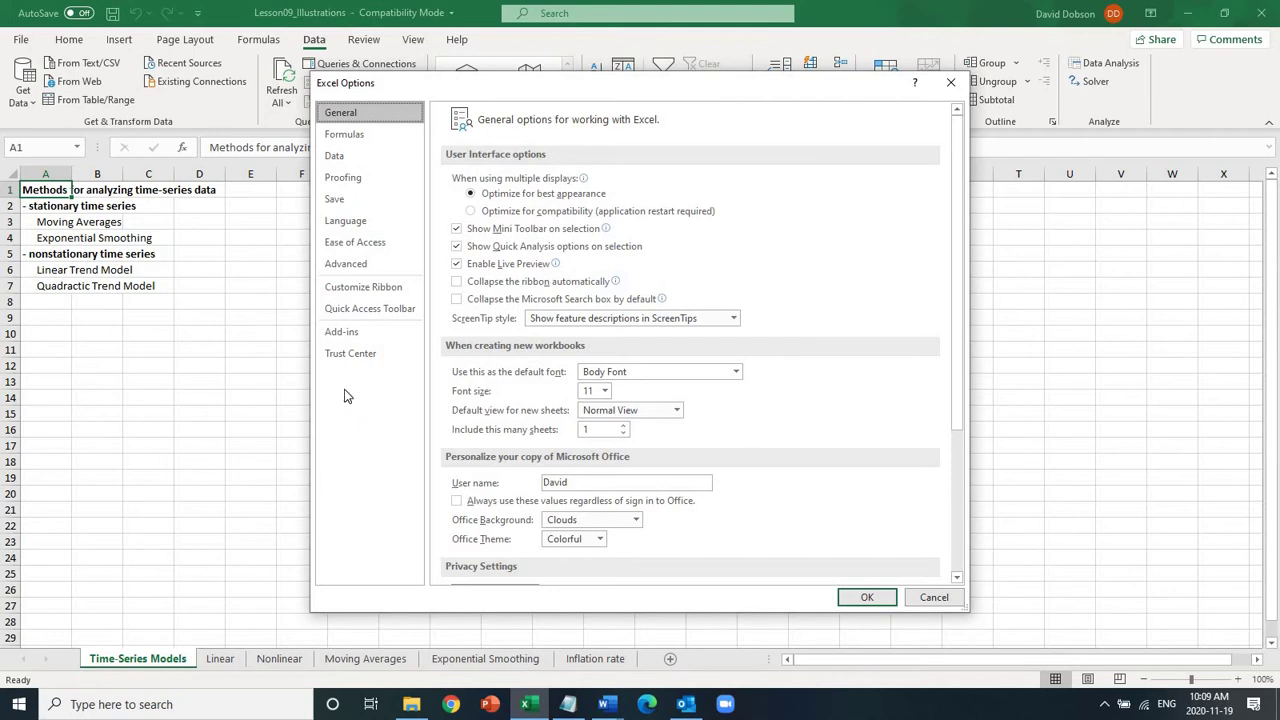
{"action": "left_click", "coordinate": [338, 336]}
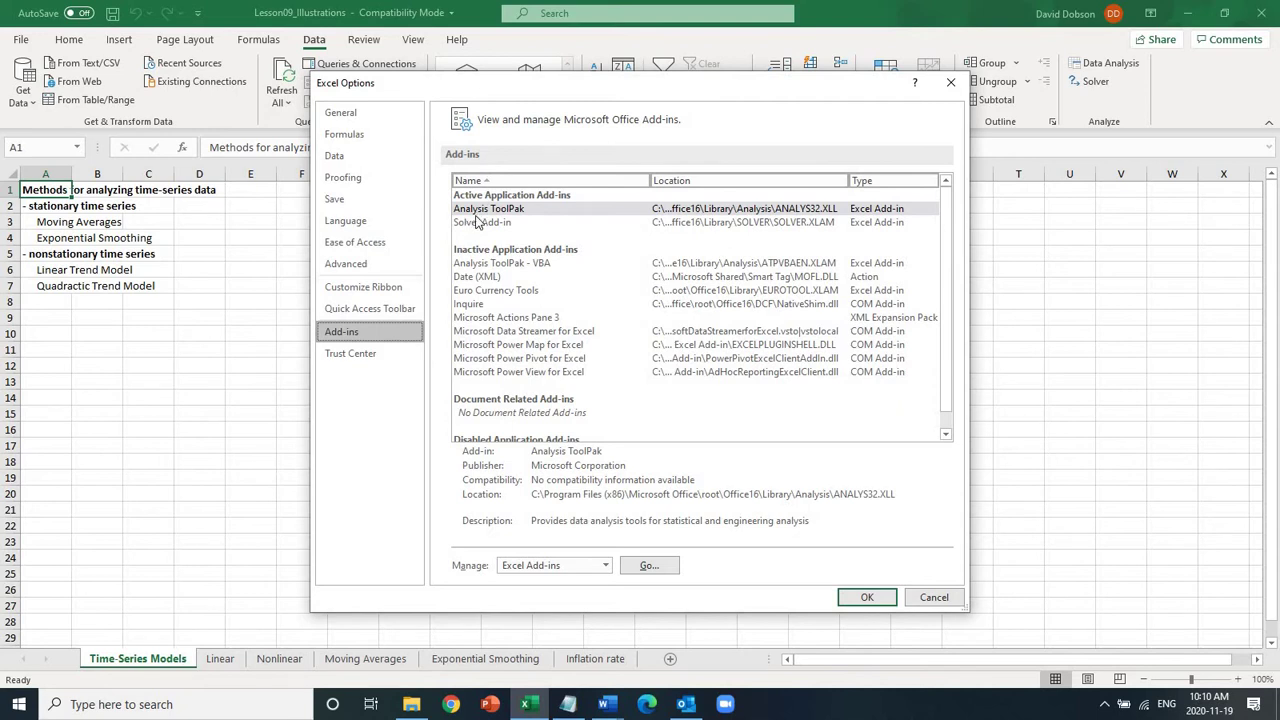
{"action": "left_click", "coordinate": [490, 210]}
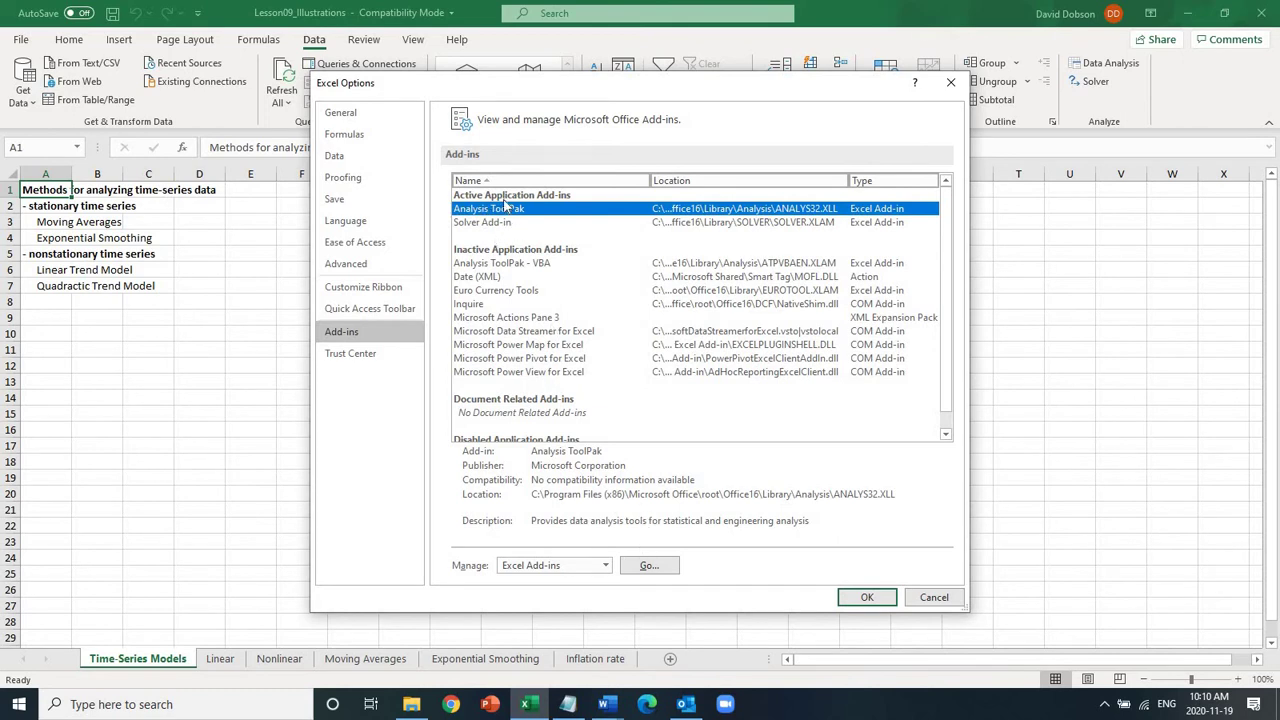
{"action": "left_click", "coordinate": [483, 222]}
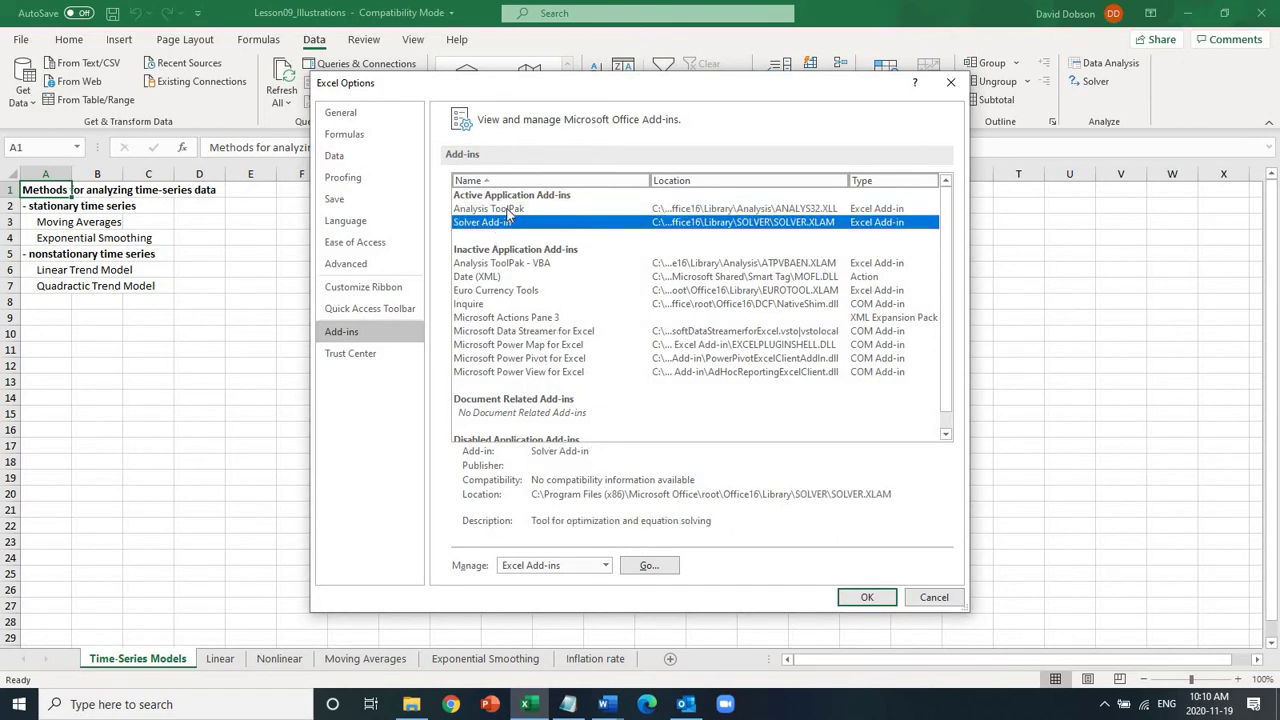
{"action": "left_click", "coordinate": [510, 209]}
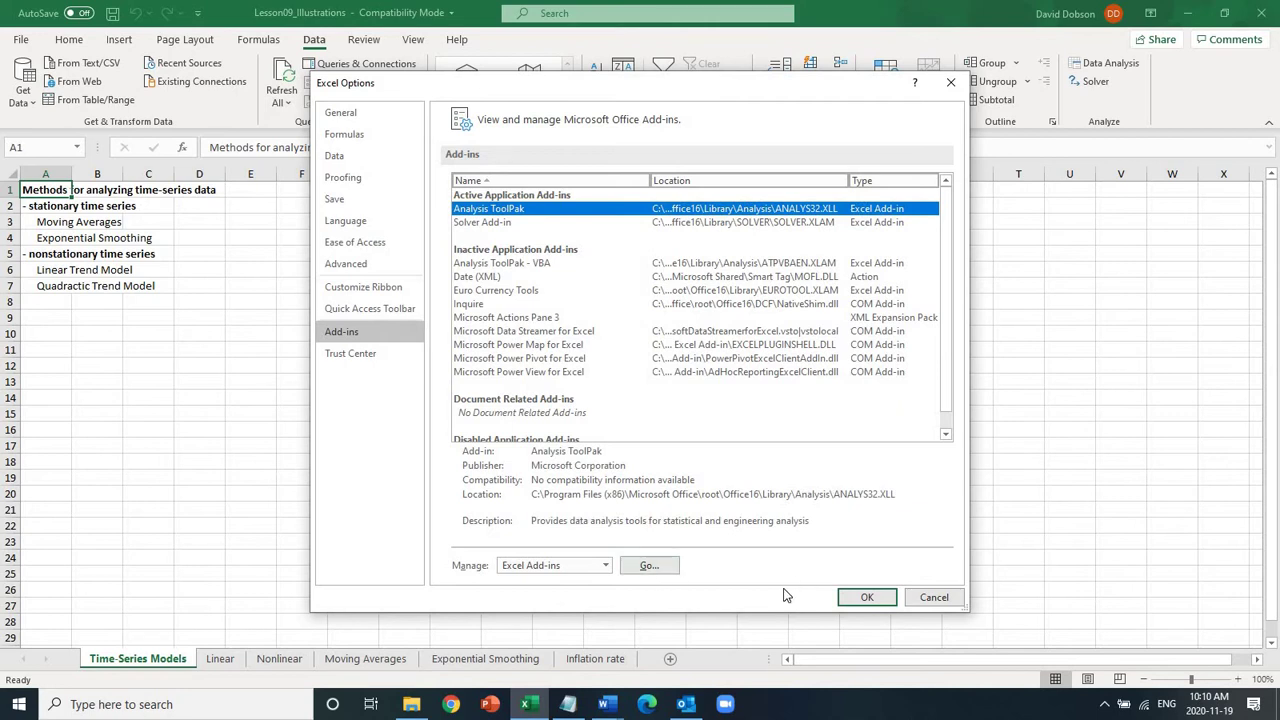
{"action": "left_click", "coordinate": [864, 601]}
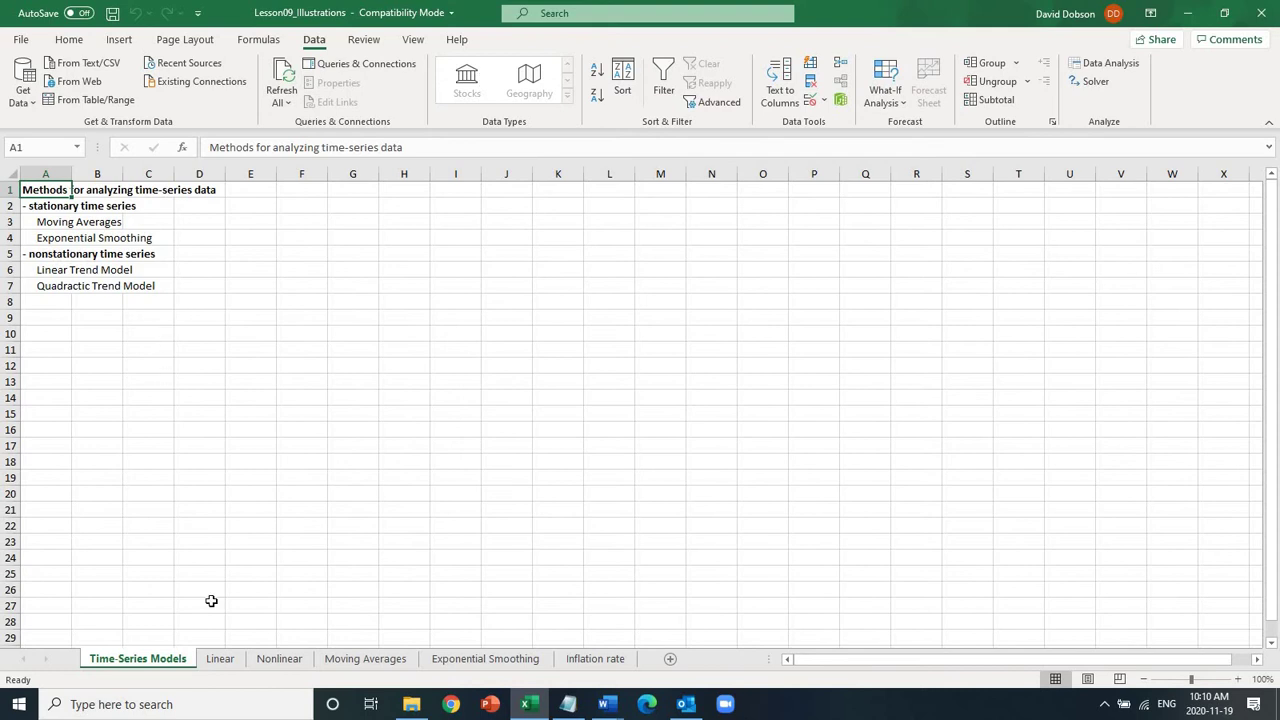
Open the Linear sheet and examine the Year, Time Period (t) and Sales (y) columns of the data table.
{"action": "left_click", "coordinate": [221, 659]}
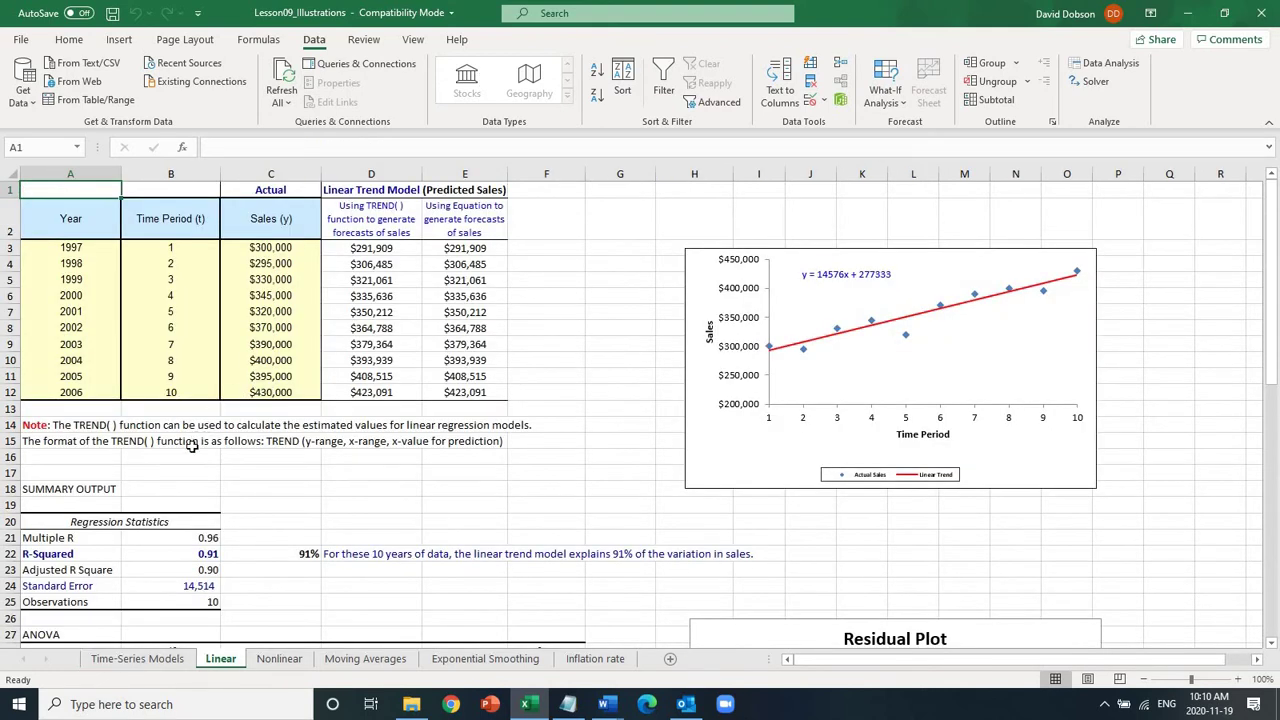
{"action": "left_click", "coordinate": [78, 248]}
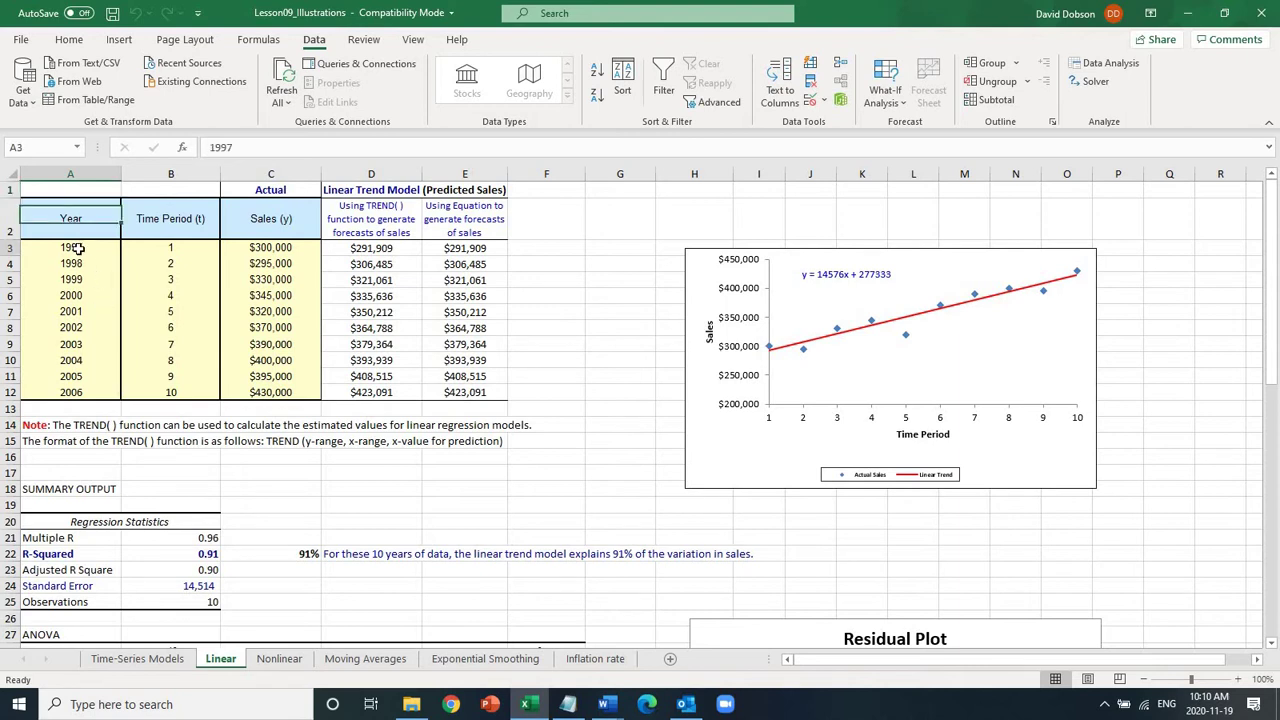
{"action": "left_click", "coordinate": [152, 248]}
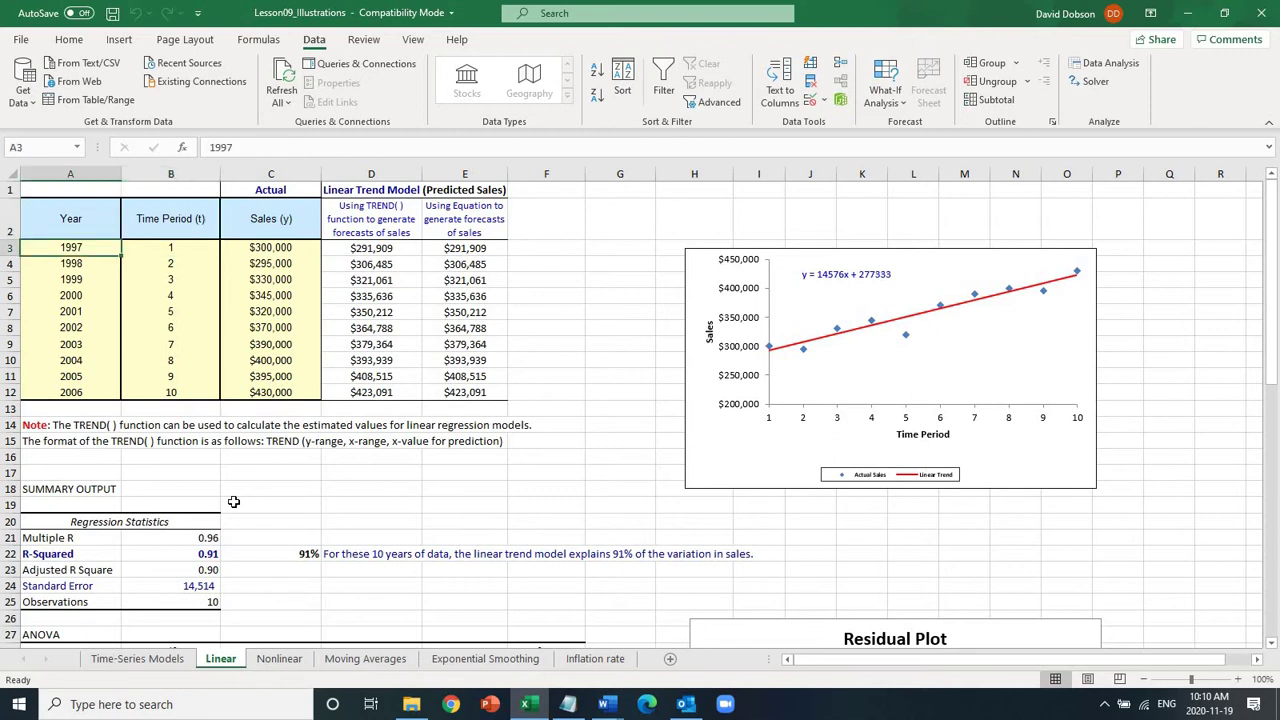
{"action": "key", "text": "Right"}
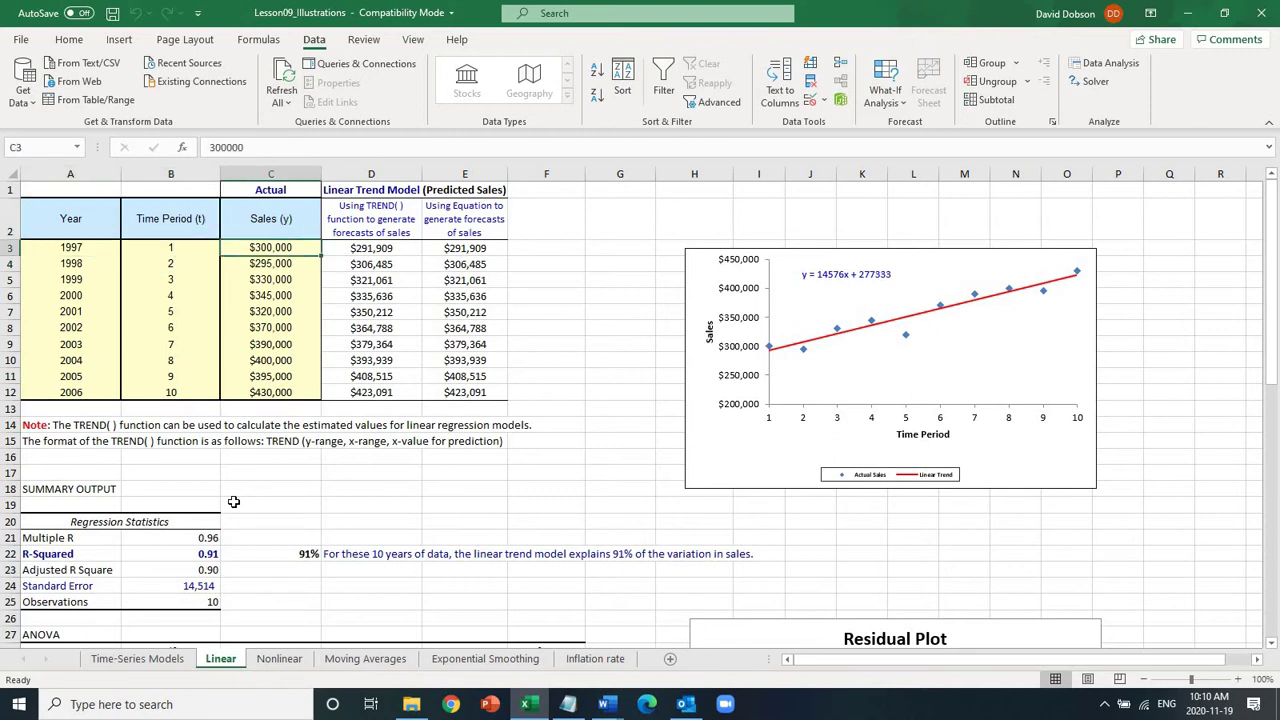
{"action": "key", "text": "Left"}
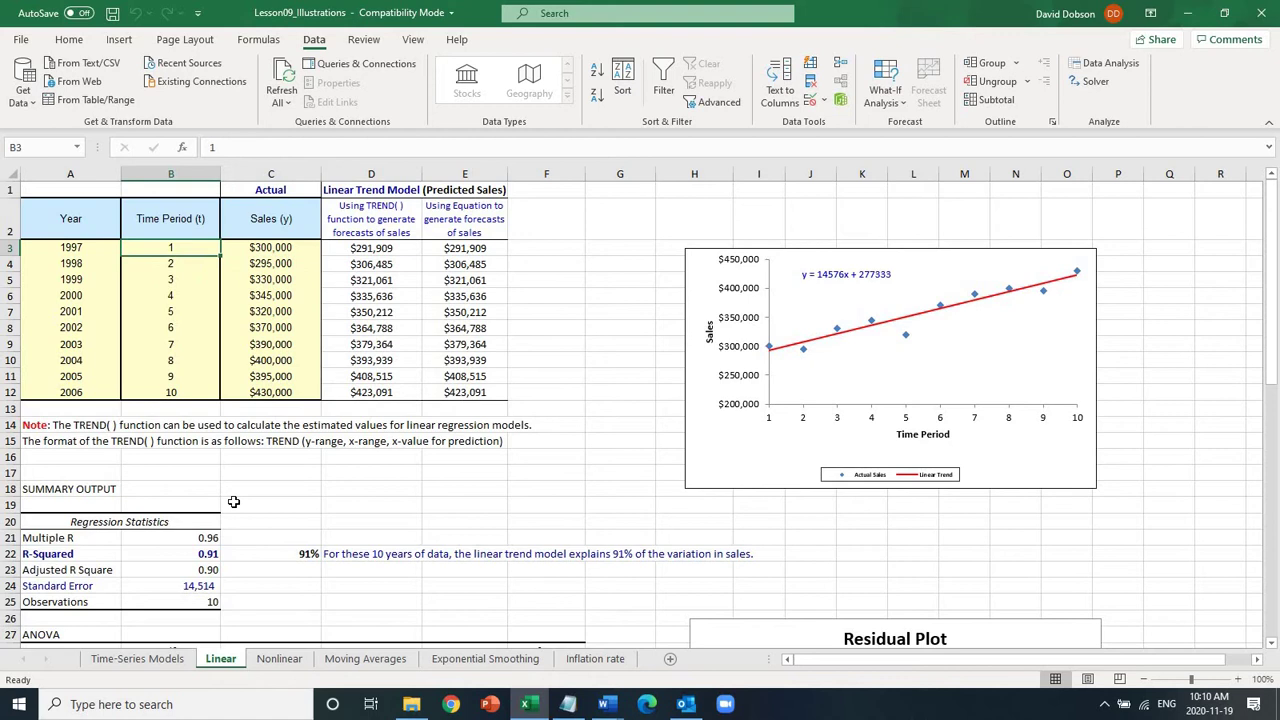
Examine the regression summary, ANOVA, coefficients and residual output below the Linear sheet's data, and return to the table.
{"action": "key", "text": "Down"}
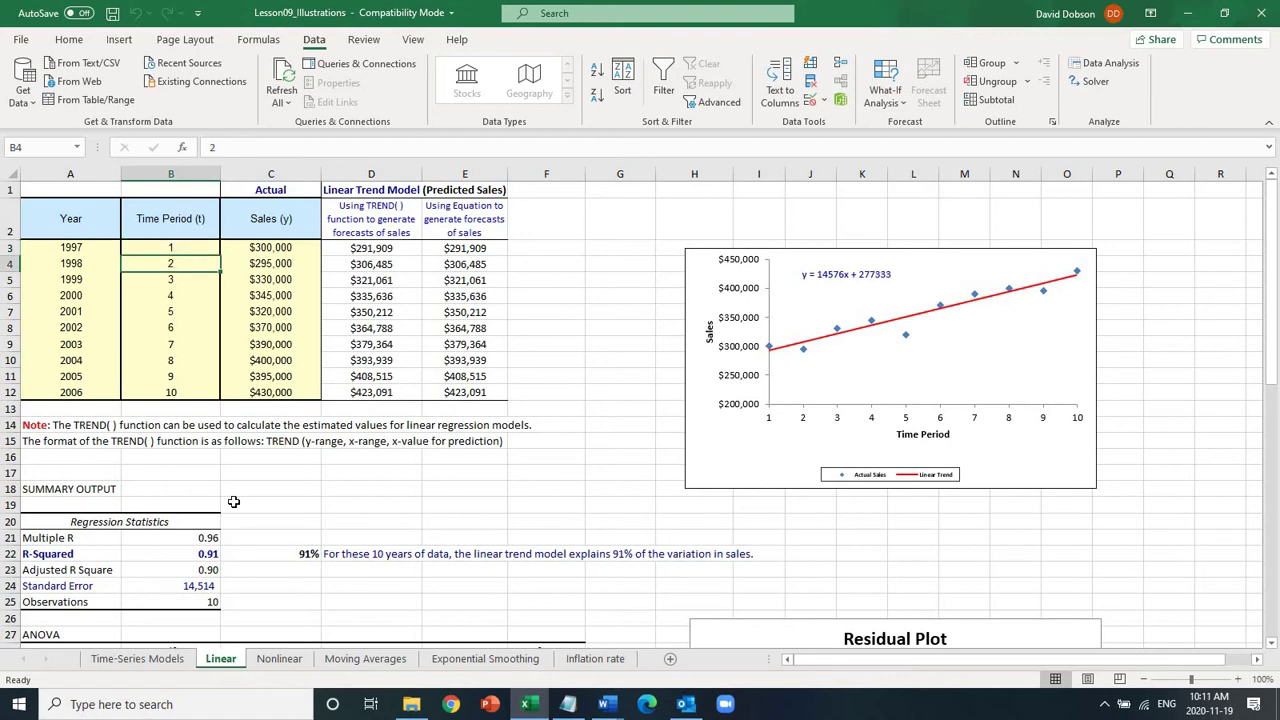
{"action": "key", "text": "Down"}
{"action": "key", "text": "Down"}
{"action": "key", "text": "Down"}
{"action": "key", "text": "Down"}
{"action": "key", "text": "Down"}
{"action": "key", "text": "Down"}
{"action": "key", "text": "Down"}
{"action": "key", "text": "Down"}
{"action": "key", "text": "Down"}
{"action": "key", "text": "Down"}
{"action": "key", "text": "Down"}
{"action": "key", "text": "Down"}
{"action": "key", "text": "Down"}
{"action": "key", "text": "Down"}
{"action": "key", "text": "Down"}
{"action": "key", "text": "Down"}
{"action": "key", "text": "Down"}
{"action": "key", "text": "Down"}
{"action": "key", "text": "Down"}
{"action": "key", "text": "Down"}
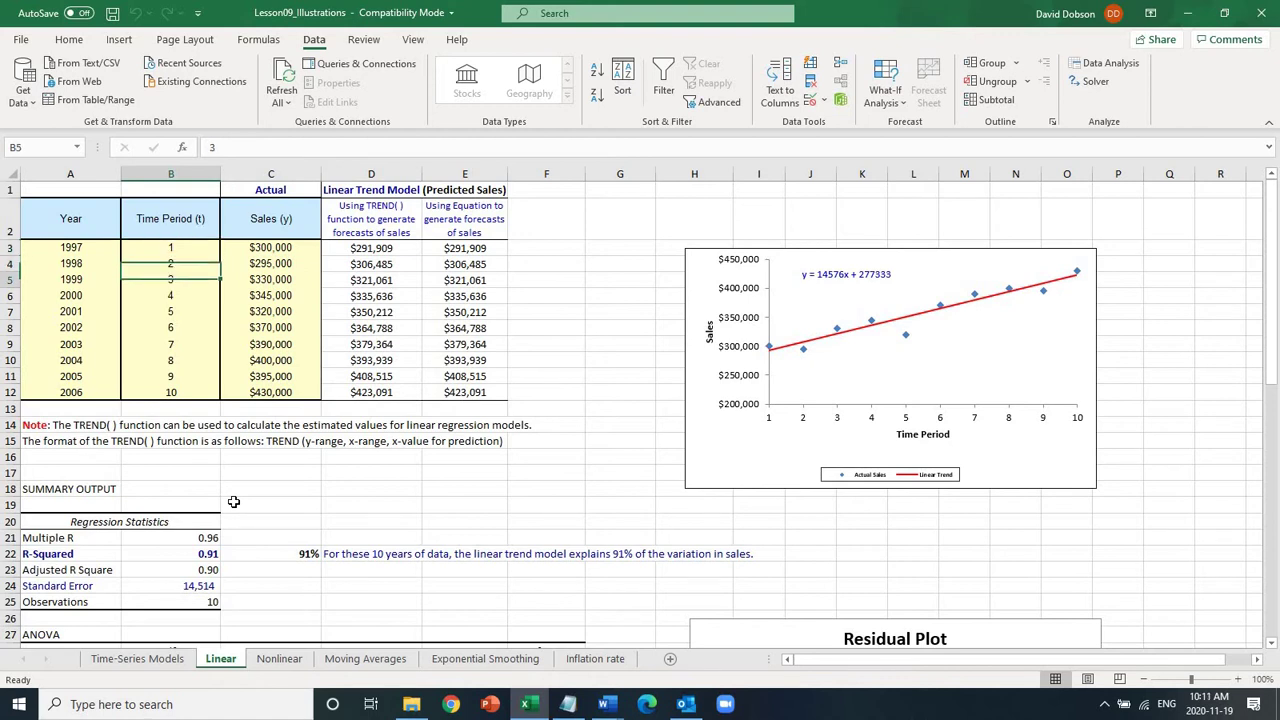
{"action": "key", "text": "Down"}
{"action": "key", "text": "Down"}
{"action": "key", "text": "Down"}
{"action": "key", "text": "Down"}
{"action": "key", "text": "Down"}
{"action": "key", "text": "Down"}
{"action": "key", "text": "Down"}
{"action": "key", "text": "Down"}
{"action": "key", "text": "Down"}
{"action": "key", "text": "Down"}
{"action": "key", "text": "Down"}
{"action": "key", "text": "Down"}
{"action": "key", "text": "Down"}
{"action": "key", "text": "Down"}
{"action": "key", "text": "Down"}
{"action": "key", "text": "Down"}
{"action": "key", "text": "Down"}
{"action": "key", "text": "Down"}
{"action": "key", "text": "Down"}
{"action": "key", "text": "Down"}
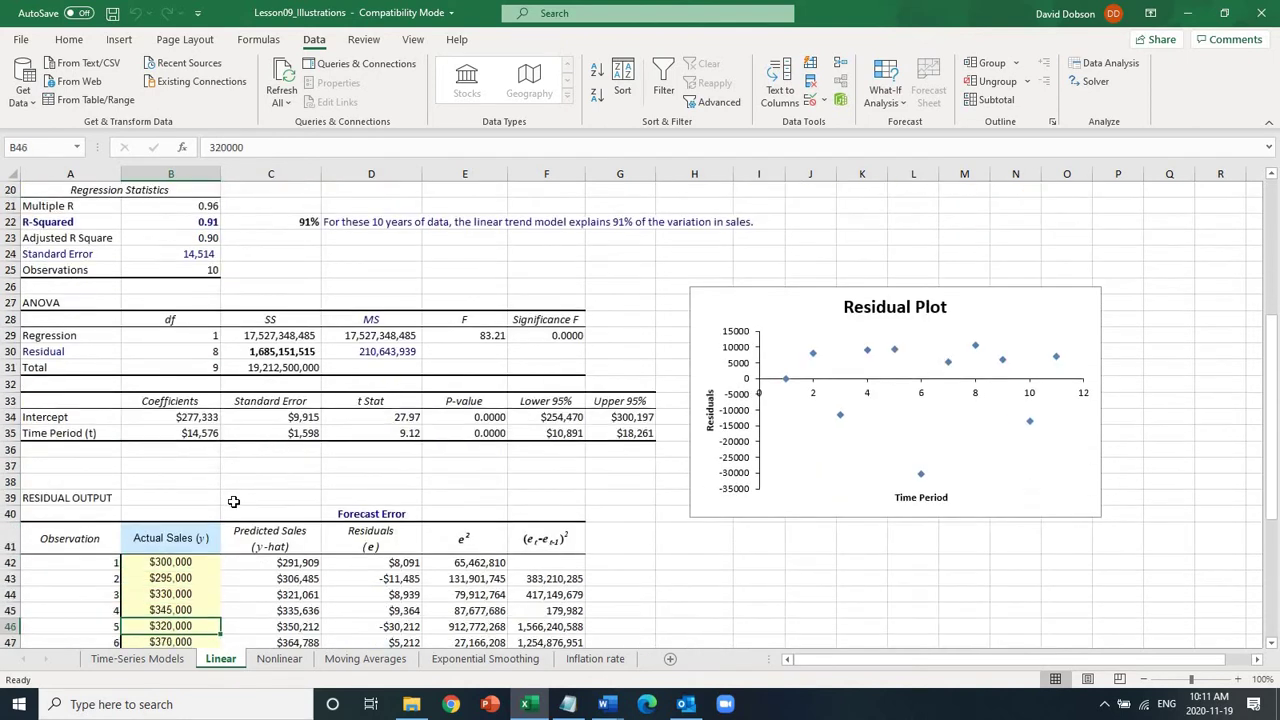
{"action": "key", "text": "Up"}
{"action": "key", "text": "Up"}
{"action": "key", "text": "Up"}
{"action": "key", "text": "Up"}
{"action": "key", "text": "Up"}
{"action": "key", "text": "Up"}
{"action": "key", "text": "Up"}
{"action": "key", "text": "Up"}
{"action": "key", "text": "Up"}
{"action": "key", "text": "Up"}
{"action": "key", "text": "Up"}
{"action": "key", "text": "Up"}
{"action": "key", "text": "Up"}
{"action": "key", "text": "Up"}
{"action": "key", "text": "Up"}
{"action": "key", "text": "Up"}
{"action": "key", "text": "Up"}
{"action": "key", "text": "Up"}
{"action": "key", "text": "Up"}
{"action": "key", "text": "Up"}
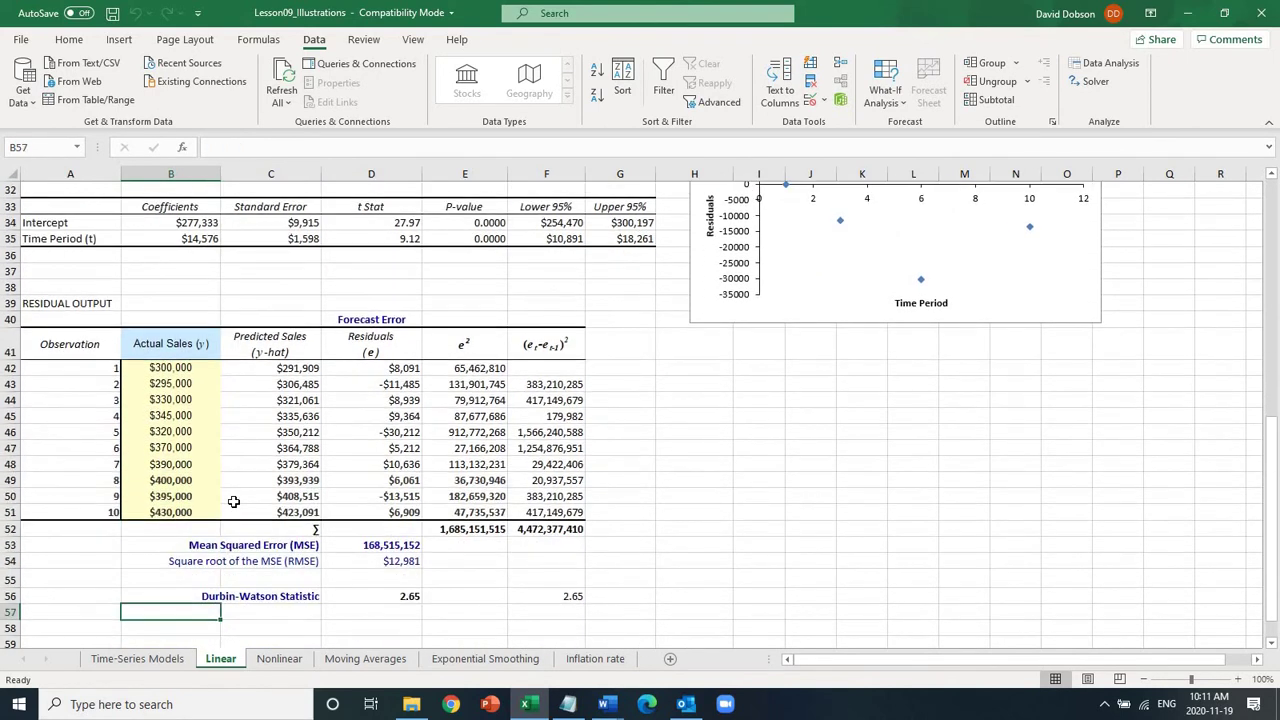
{"action": "key", "text": "Up"}
{"action": "key", "text": "Up"}
{"action": "key", "text": "Up"}
{"action": "key", "text": "Up"}
{"action": "key", "text": "Up"}
{"action": "key", "text": "Up"}
{"action": "key", "text": "Up"}
{"action": "key", "text": "Up"}
{"action": "key", "text": "Up"}
{"action": "key", "text": "Up"}
{"action": "key", "text": "Up"}
{"action": "key", "text": "Up"}
{"action": "key", "text": "Up"}
{"action": "key", "text": "Up"}
{"action": "key", "text": "Up"}
{"action": "key", "text": "Up"}
{"action": "key", "text": "Up"}
{"action": "key", "text": "Up"}
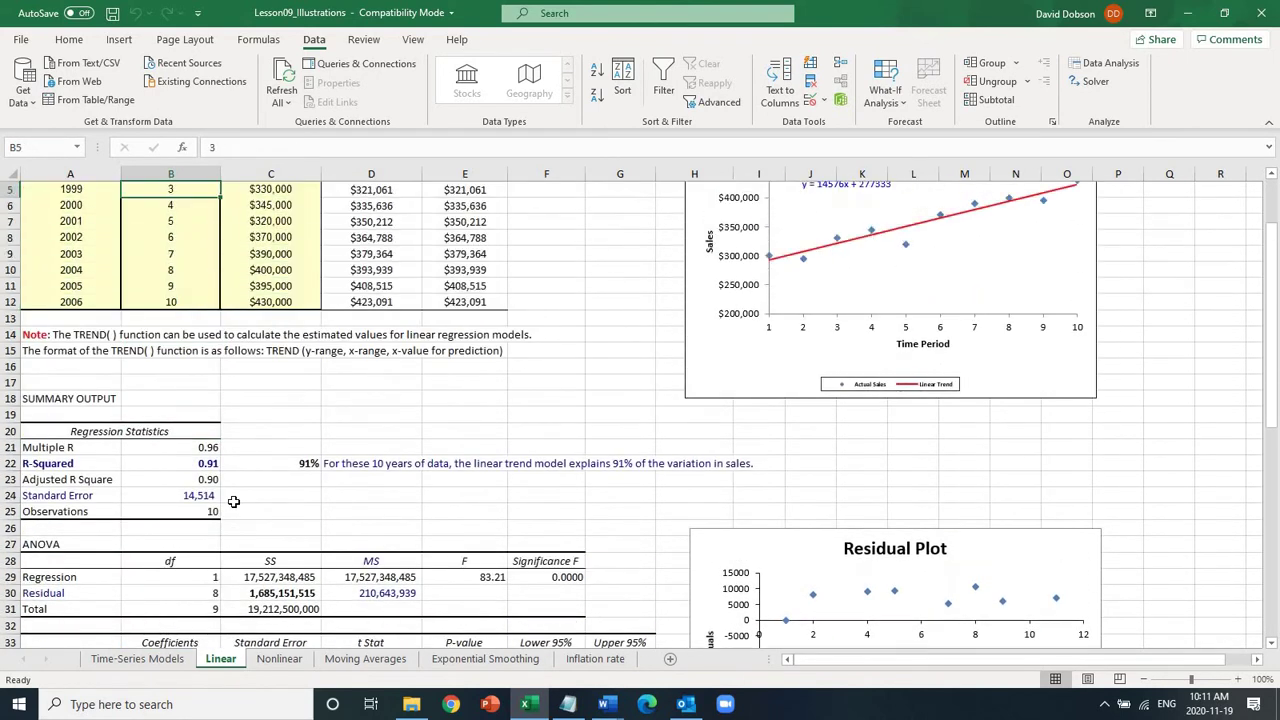
{"action": "key", "text": "Down"}
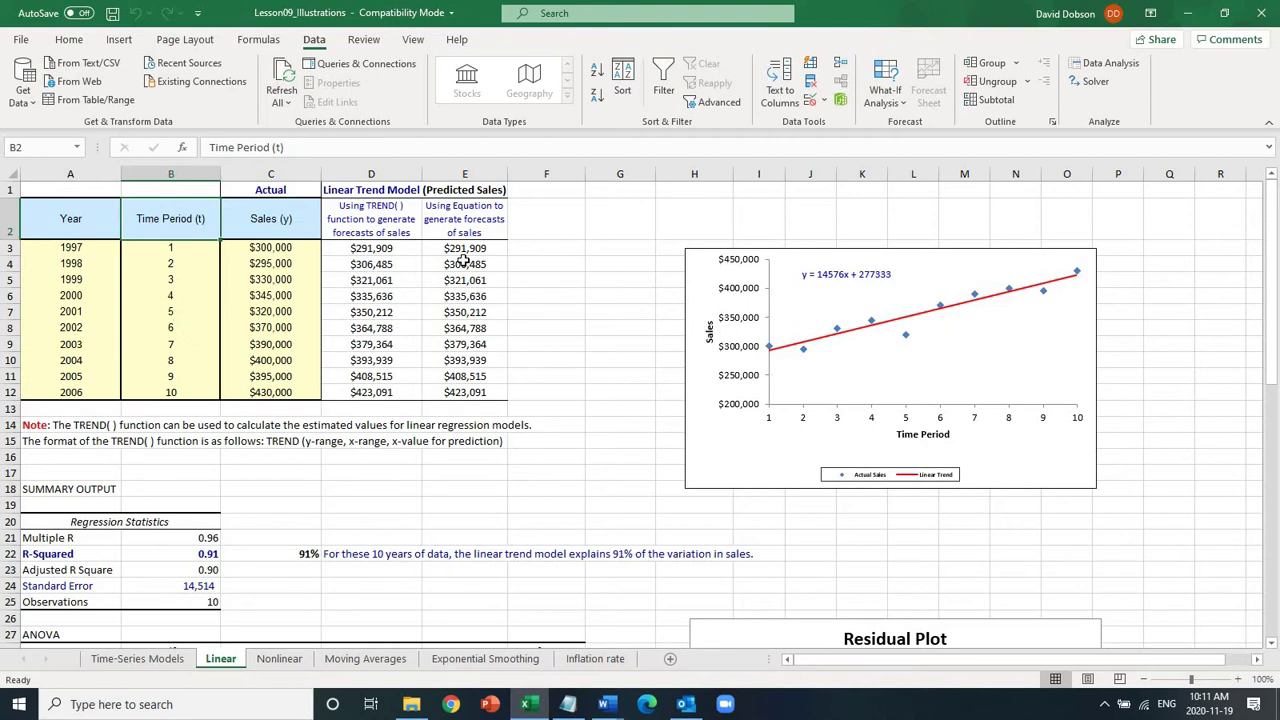
Start a Regression analysis and set the Input Y Range to the Sales (y) column with its header, $C$2:$C$12.
{"action": "left_click", "coordinate": [1110, 63]}
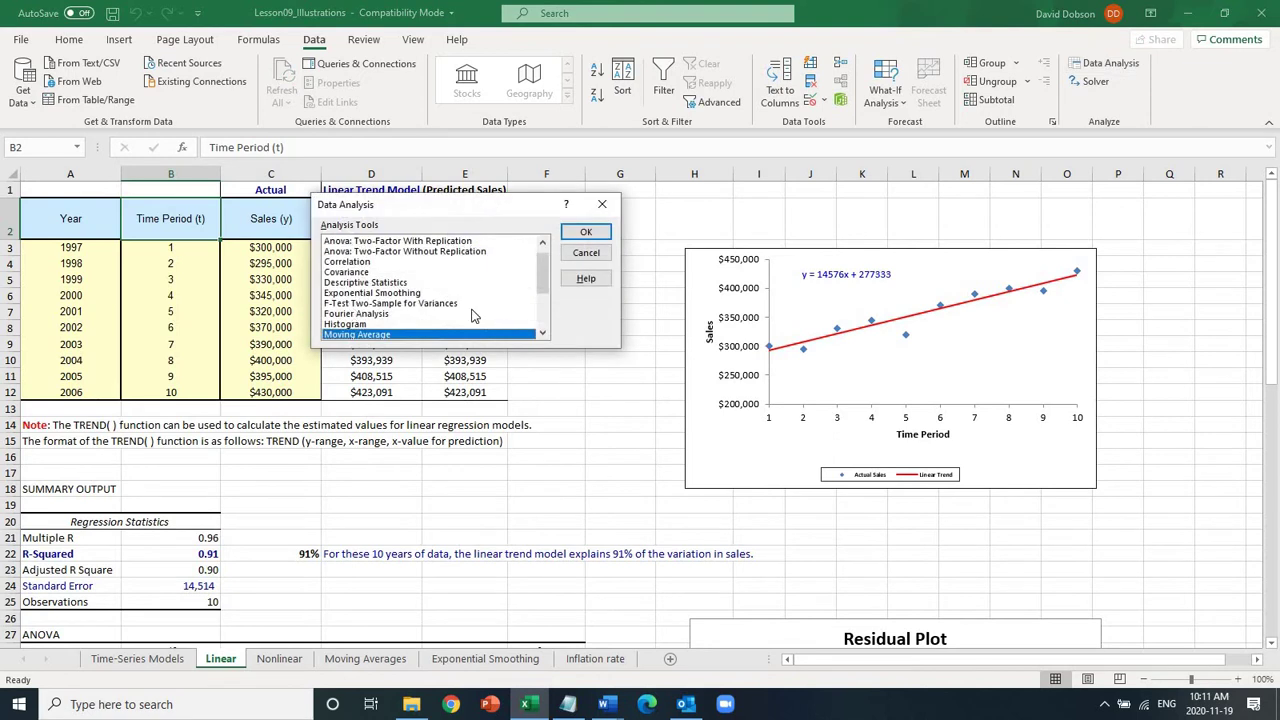
{"action": "left_click", "coordinate": [542, 334]}
{"action": "left_click", "coordinate": [542, 334]}
{"action": "left_click", "coordinate": [542, 334]}
{"action": "left_click", "coordinate": [542, 334]}
{"action": "left_click", "coordinate": [352, 324]}
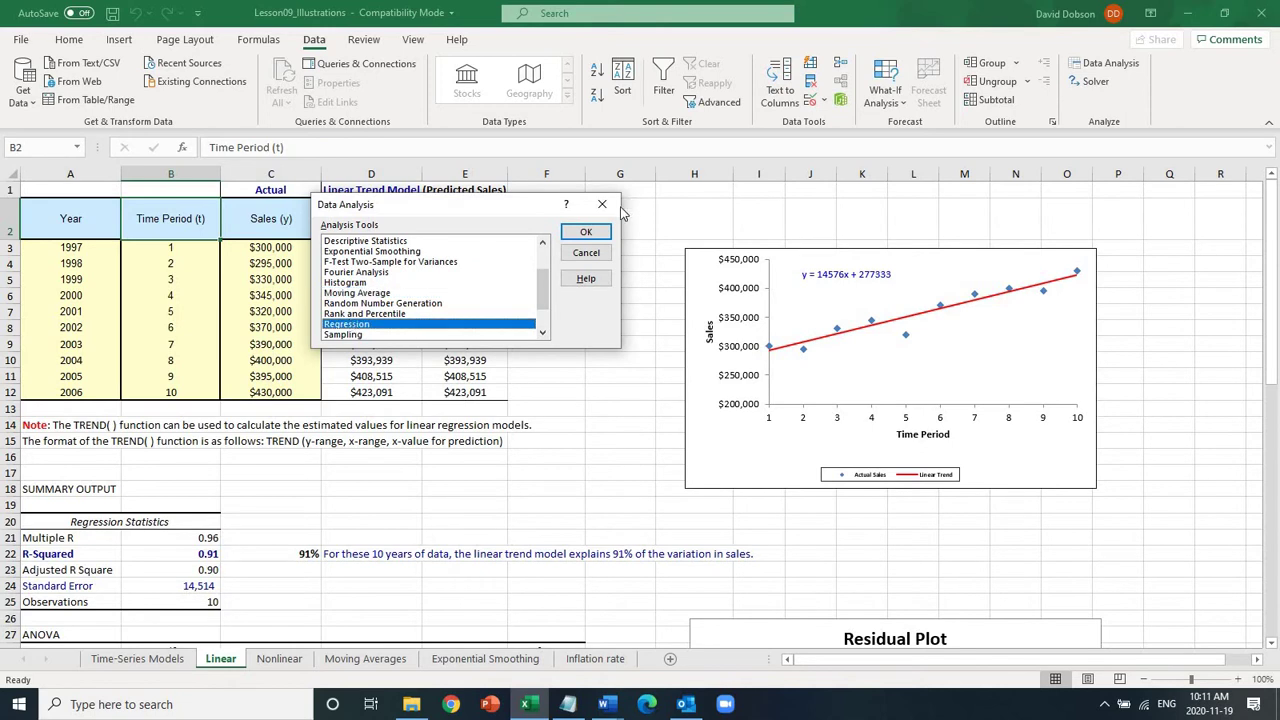
{"action": "left_click", "coordinate": [586, 233]}
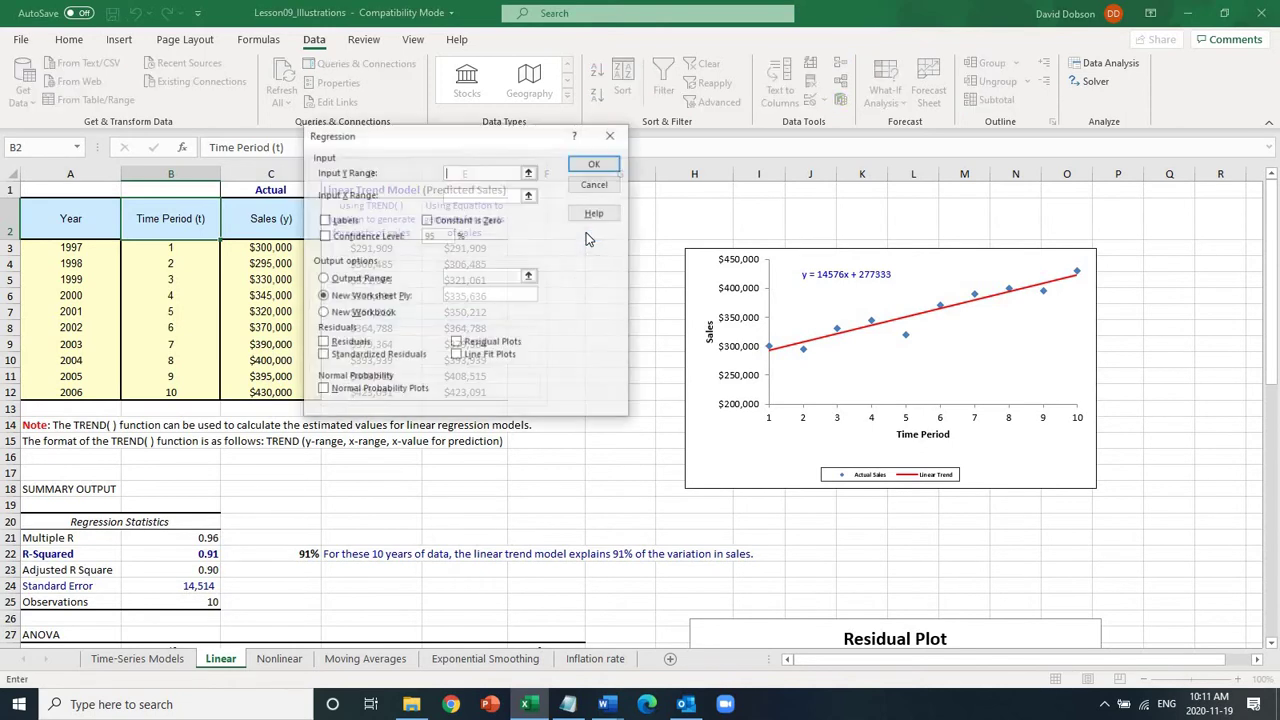
{"action": "left_click_drag", "start_coordinate": [463, 139], "coordinate": [737, 153]}
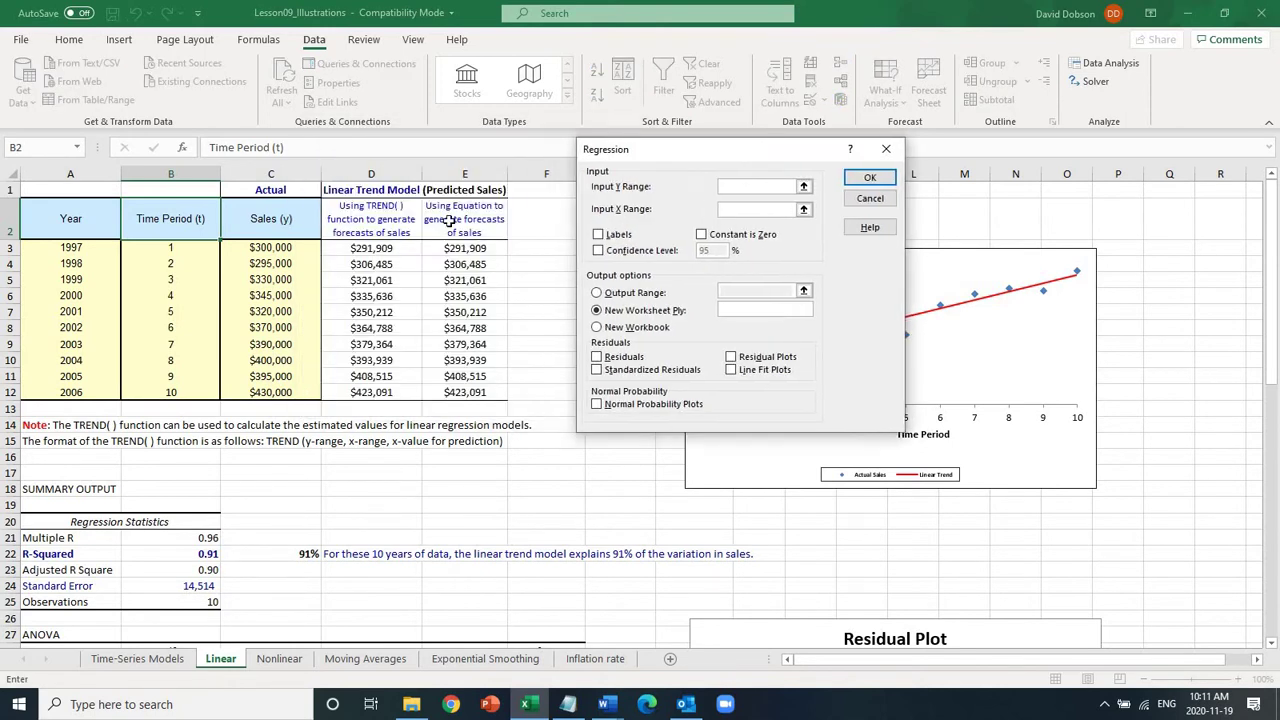
{"action": "left_click", "coordinate": [270, 218]}
{"action": "left_click_drag", "start_coordinate": [275, 270], "coordinate": [278, 388]}
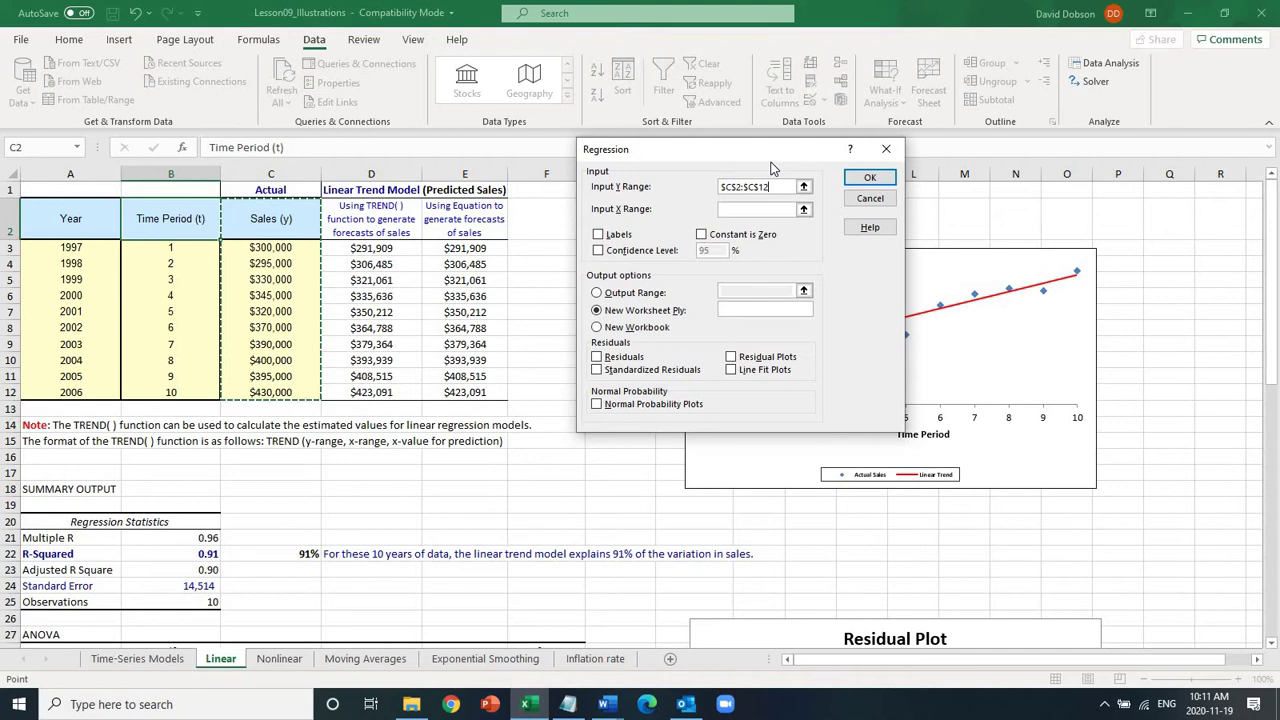
Set the regression's Input X Range to the Time Period (t) column, $B$2:$B$12, and enable Labels.
{"action": "left_click", "coordinate": [732, 209]}
{"action": "left_click_drag", "start_coordinate": [180, 218], "coordinate": [176, 392]}
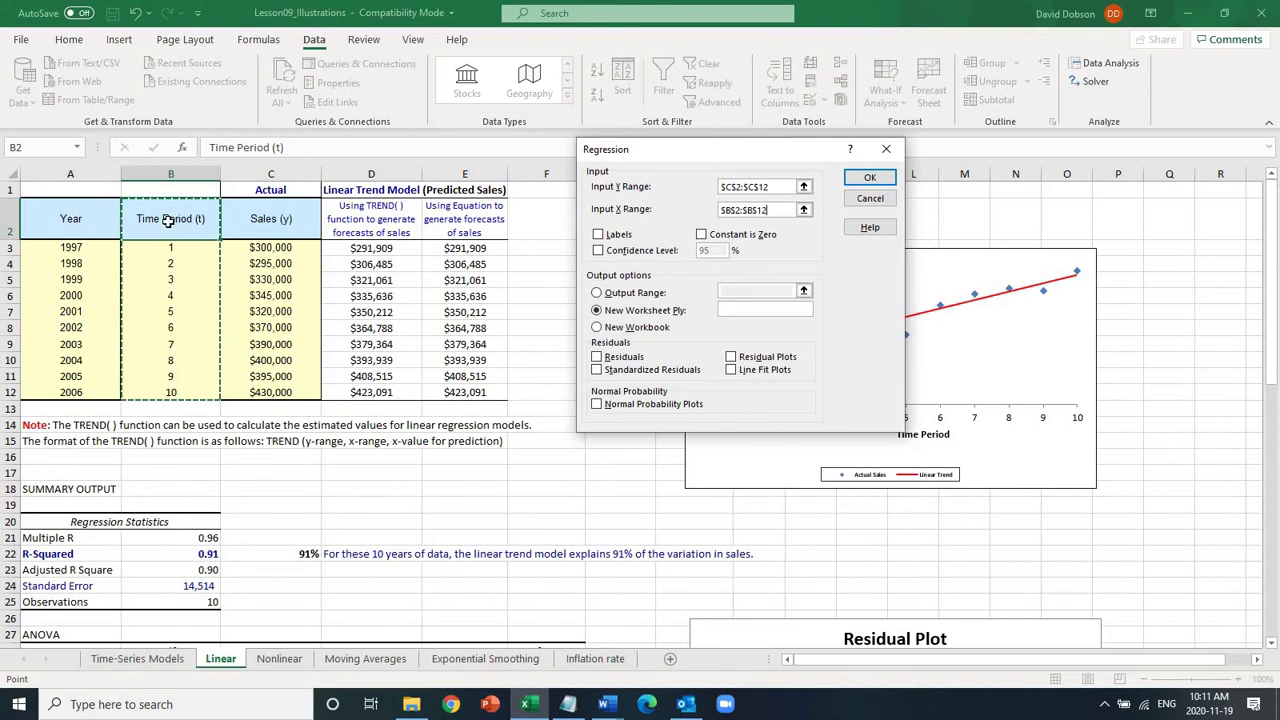
{"action": "left_click", "coordinate": [598, 235]}
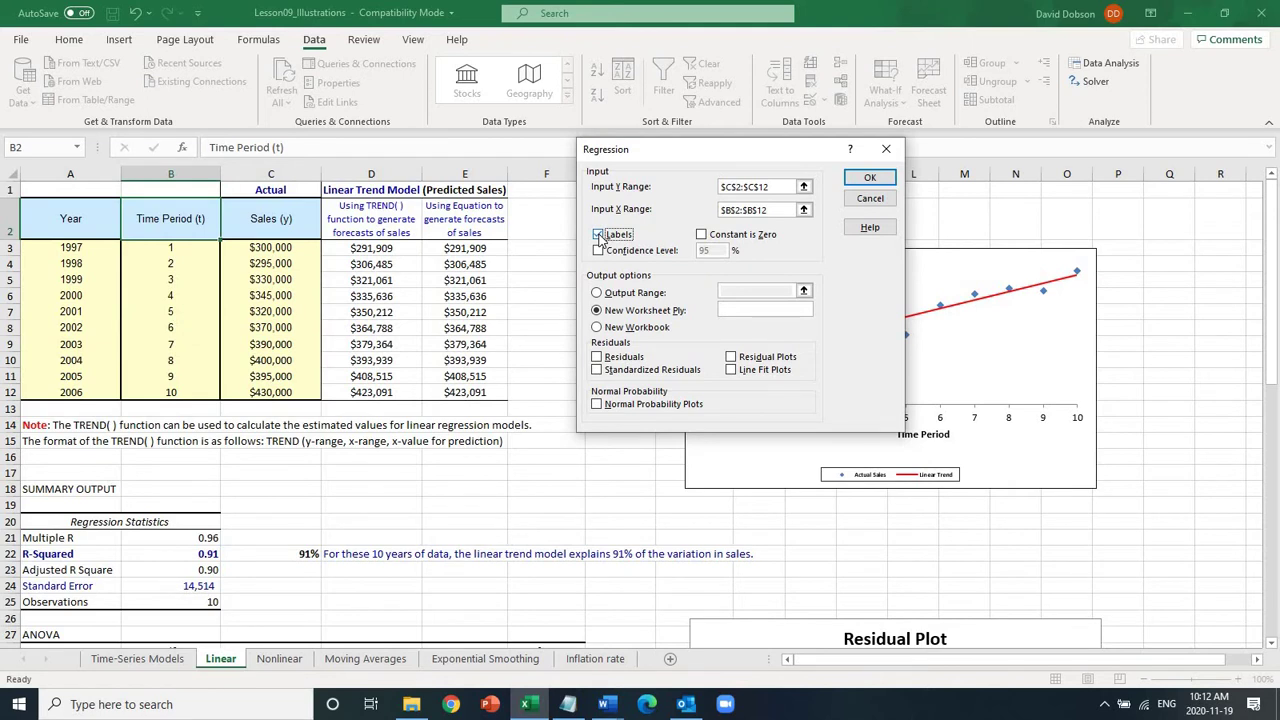
Include Residuals, Residual Plots and Line Fit Plots, and run the regression with output on a new worksheet.
{"action": "left_click", "coordinate": [597, 358]}
{"action": "left_click", "coordinate": [597, 358]}
{"action": "left_click", "coordinate": [741, 362]}
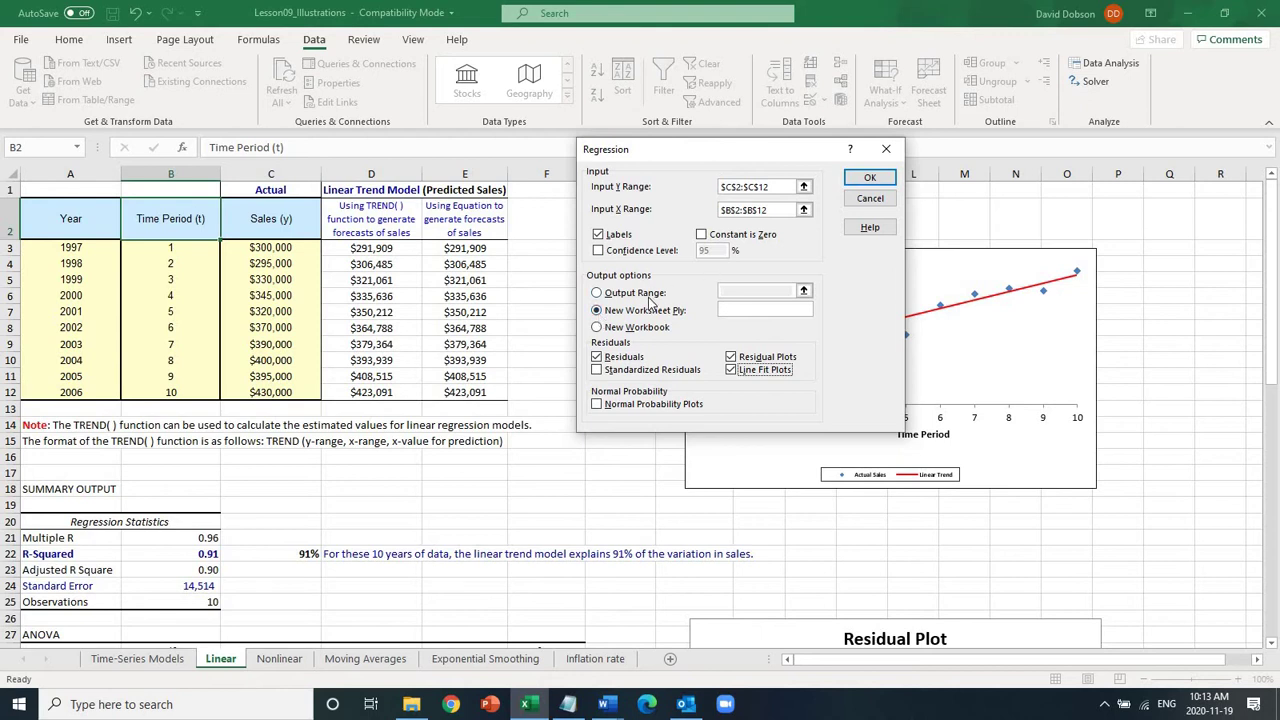
{"action": "left_click", "coordinate": [864, 179]}
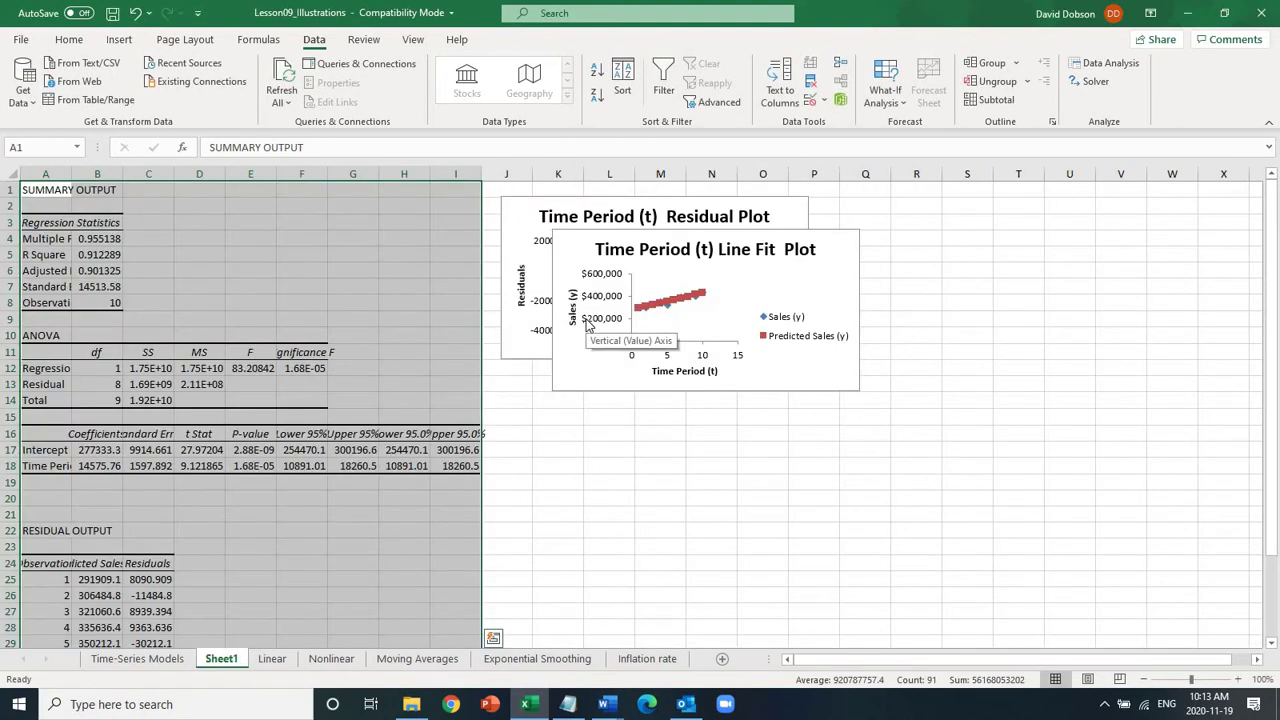
Move the Time Period (t) Line Fit Plot below the Residual Plot so the two charts no longer overlap.
{"action": "left_click", "coordinate": [578, 338]}
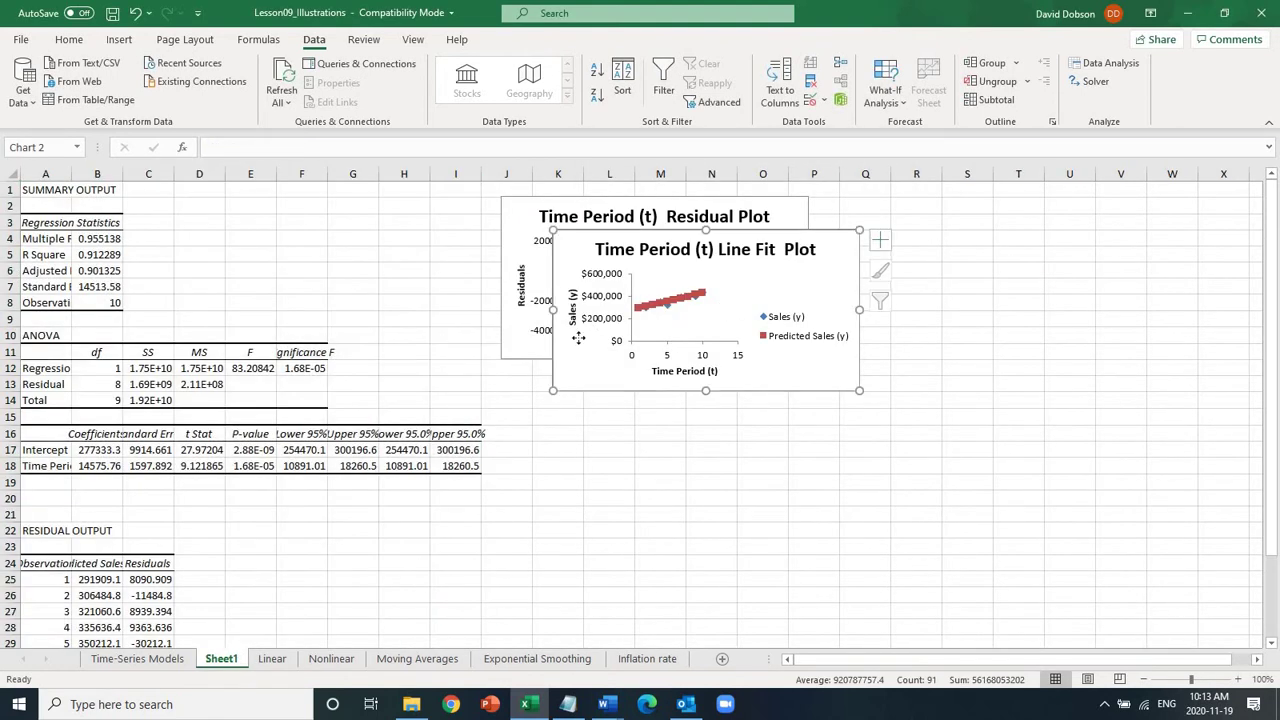
{"action": "left_click_drag", "start_coordinate": [578, 338], "coordinate": [570, 493]}
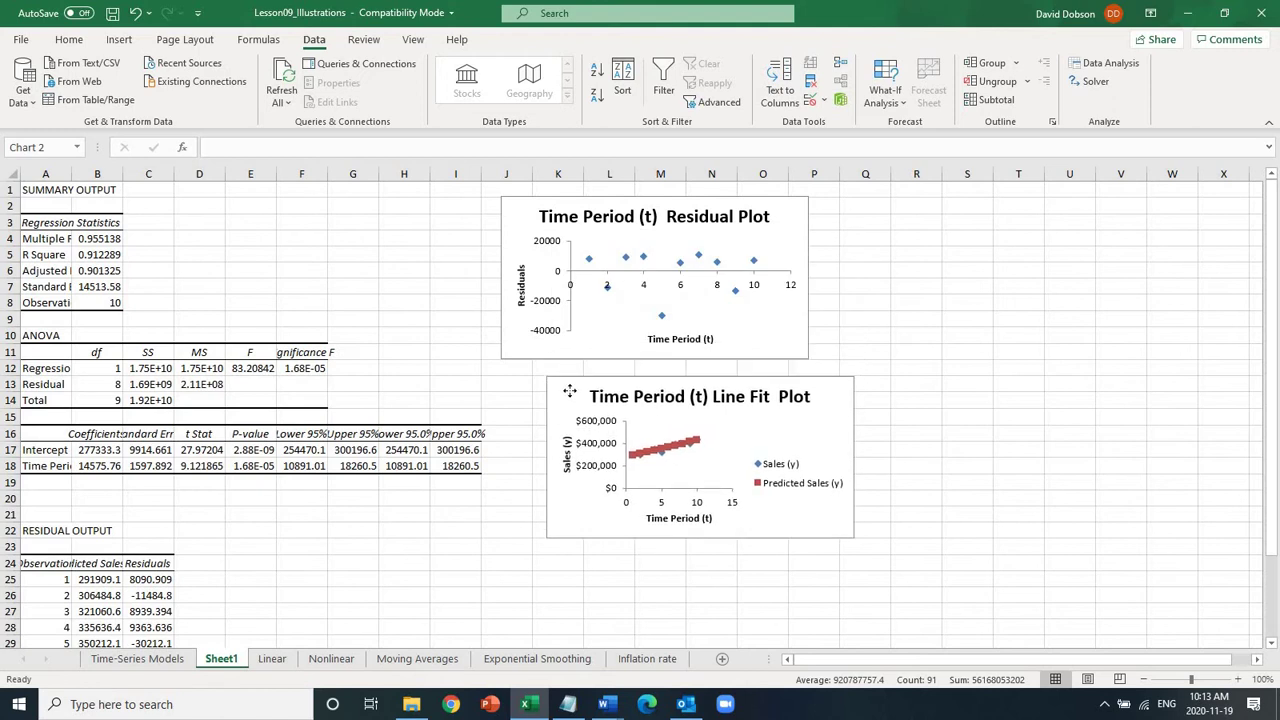
Remove the Predicted Sales (y) series from the Time Period (t) Line Fit Plot's data source, keeping only Sales (y).
{"action": "left_click", "coordinate": [608, 257]}
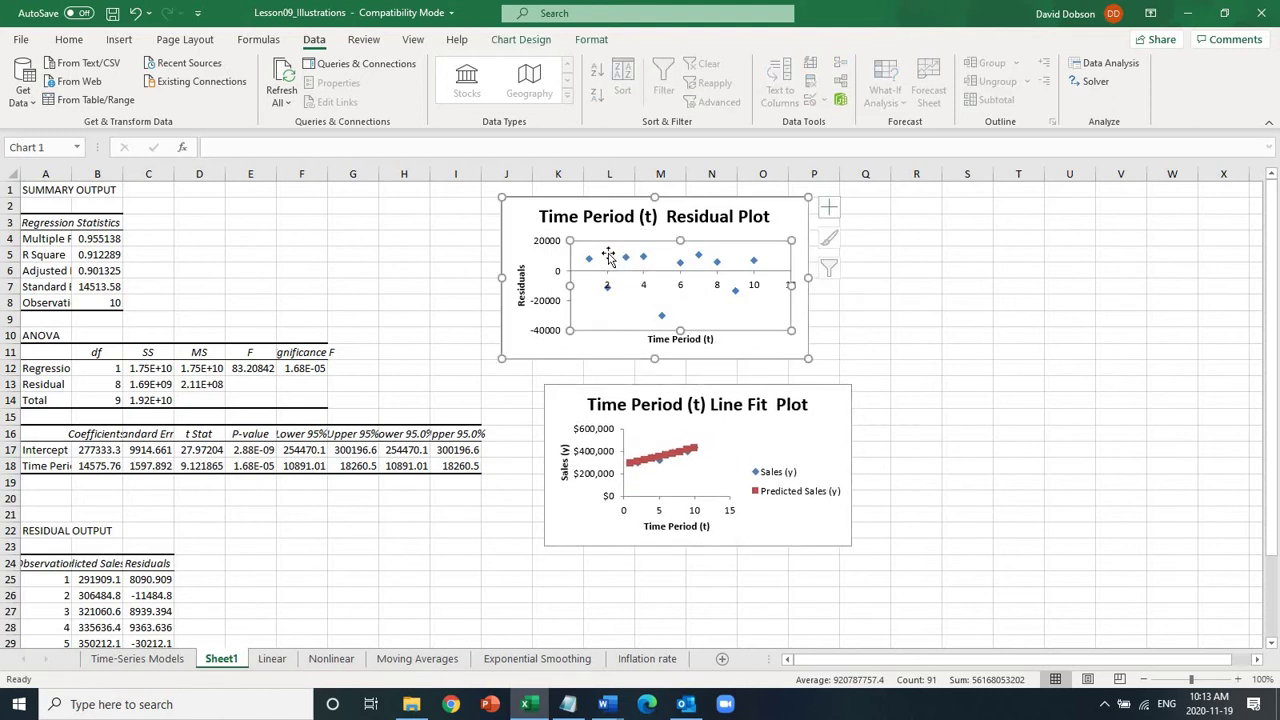
{"action": "left_click", "coordinate": [595, 412]}
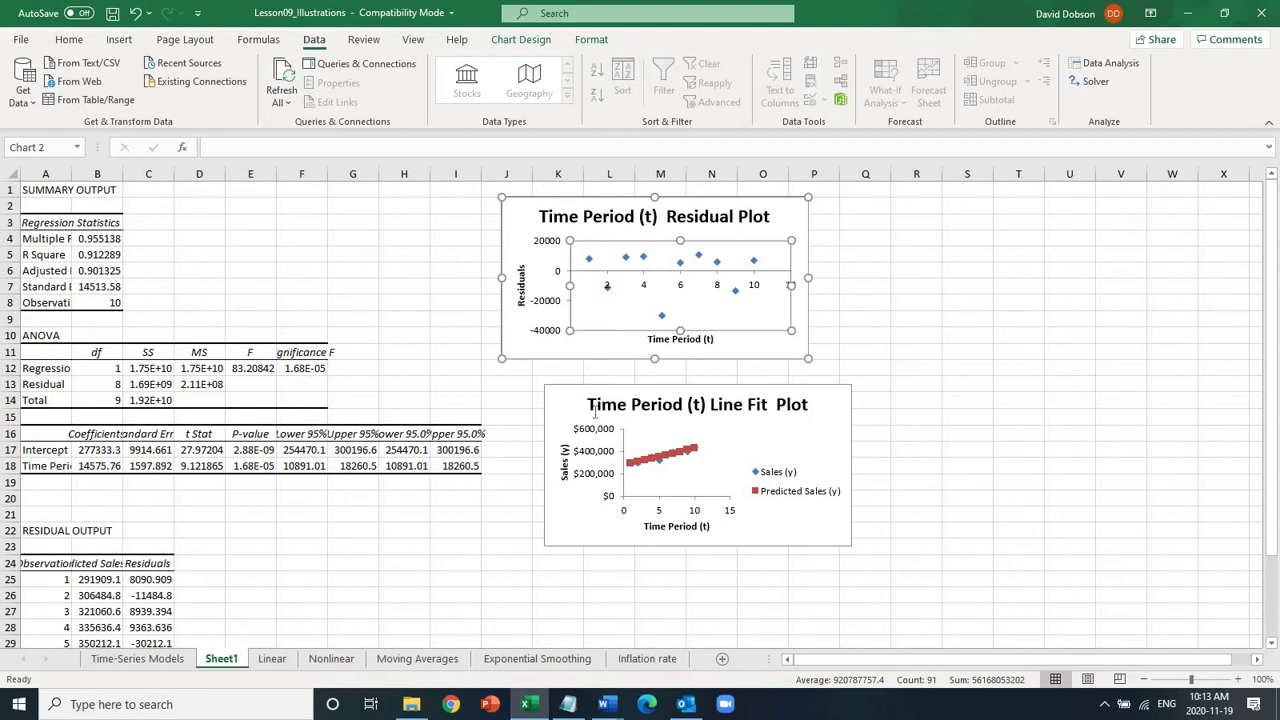
{"action": "left_click", "coordinate": [712, 468]}
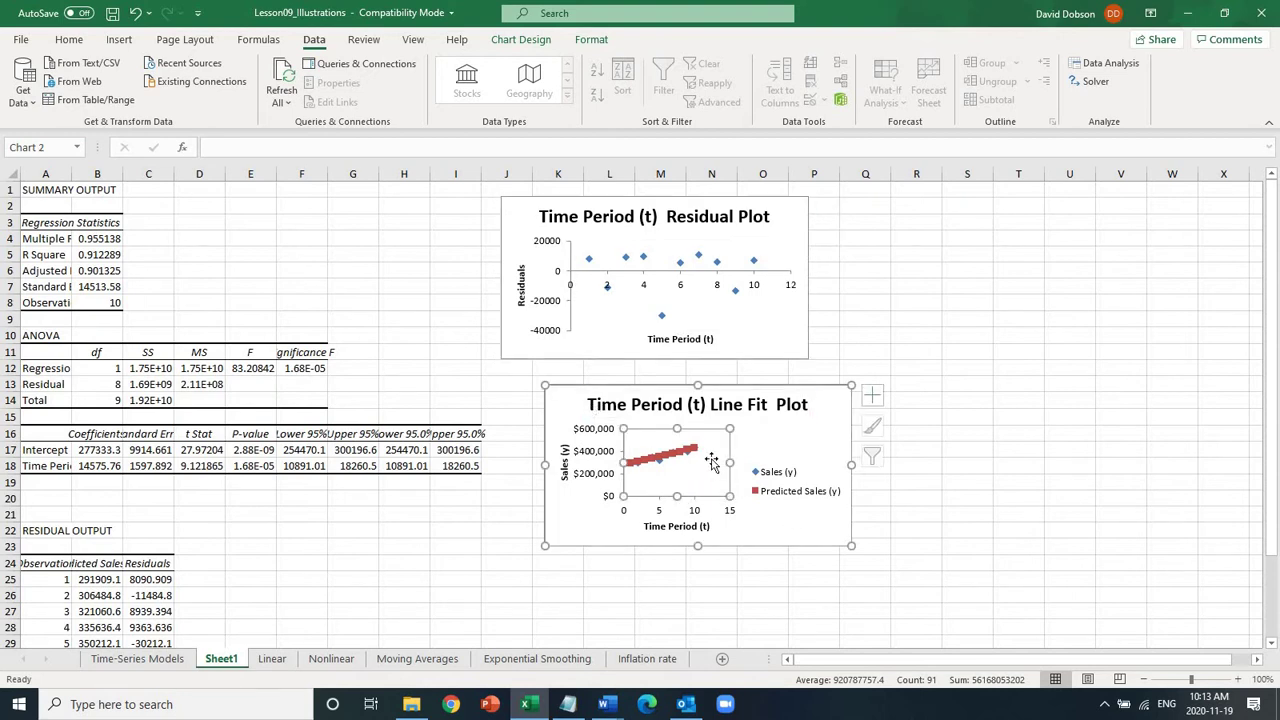
{"action": "double_click", "coordinate": [643, 443]}
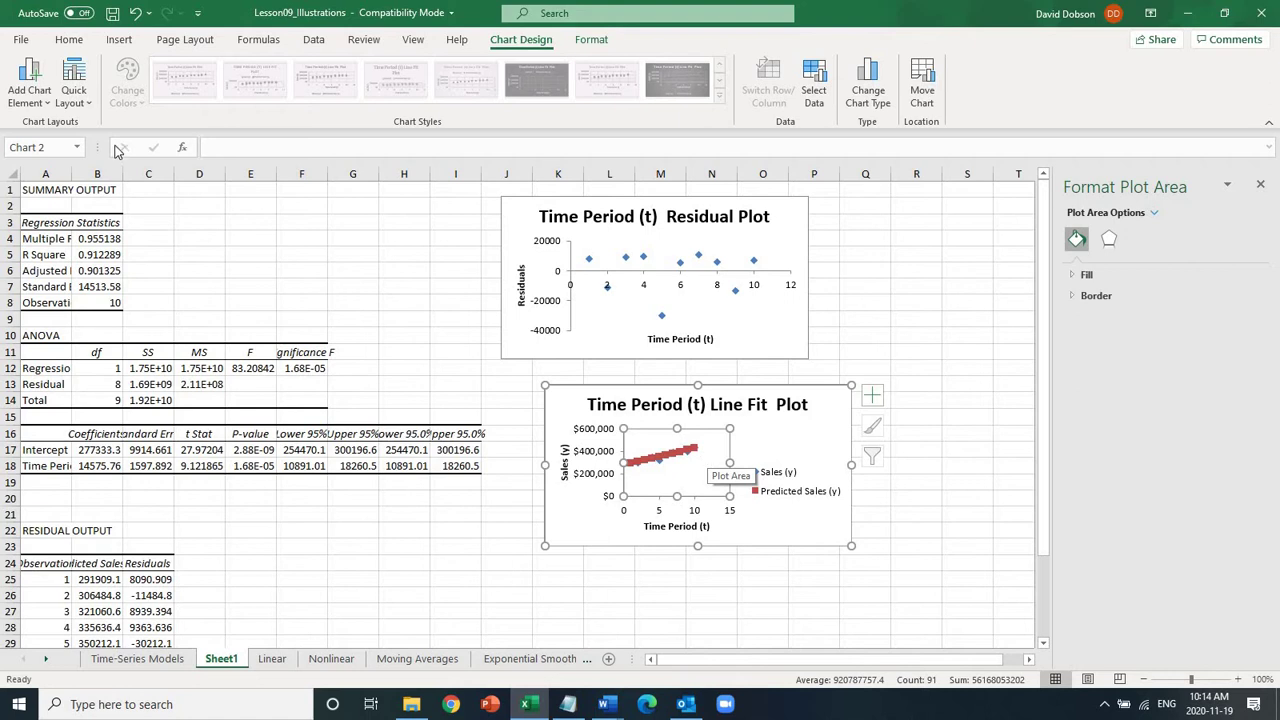
{"action": "right_click", "coordinate": [642, 444]}
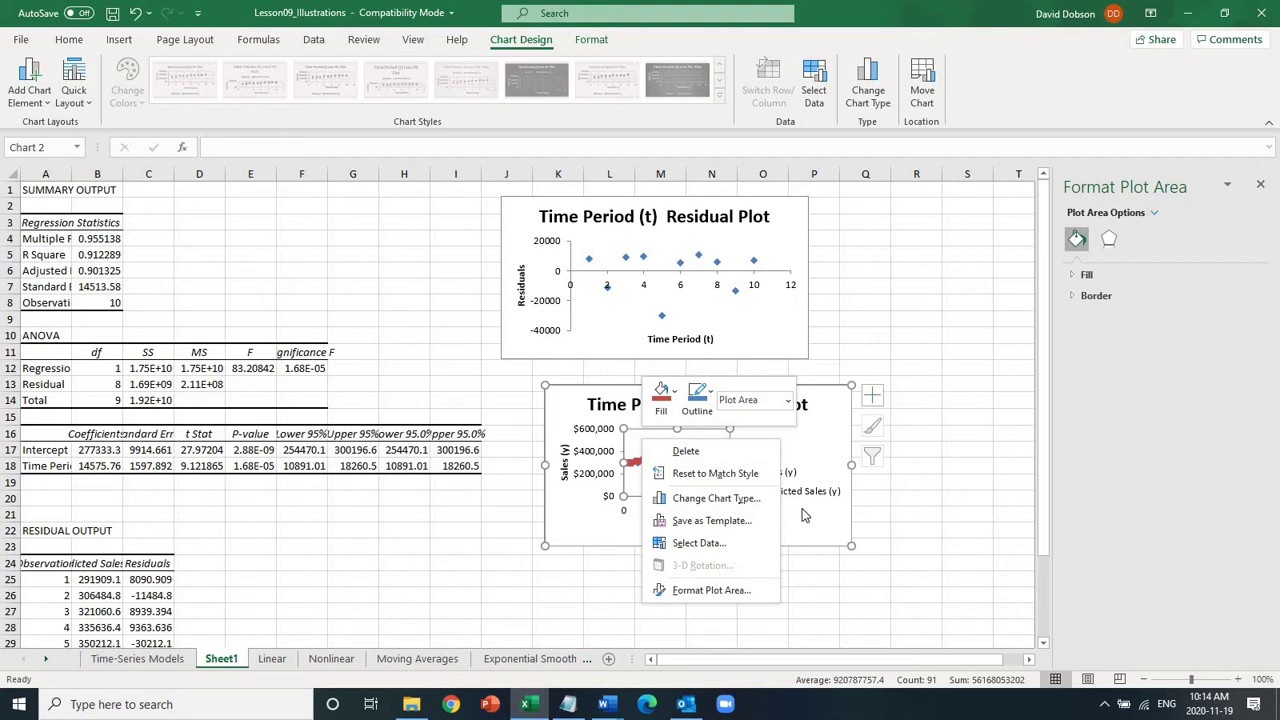
{"action": "left_click", "coordinate": [699, 542]}
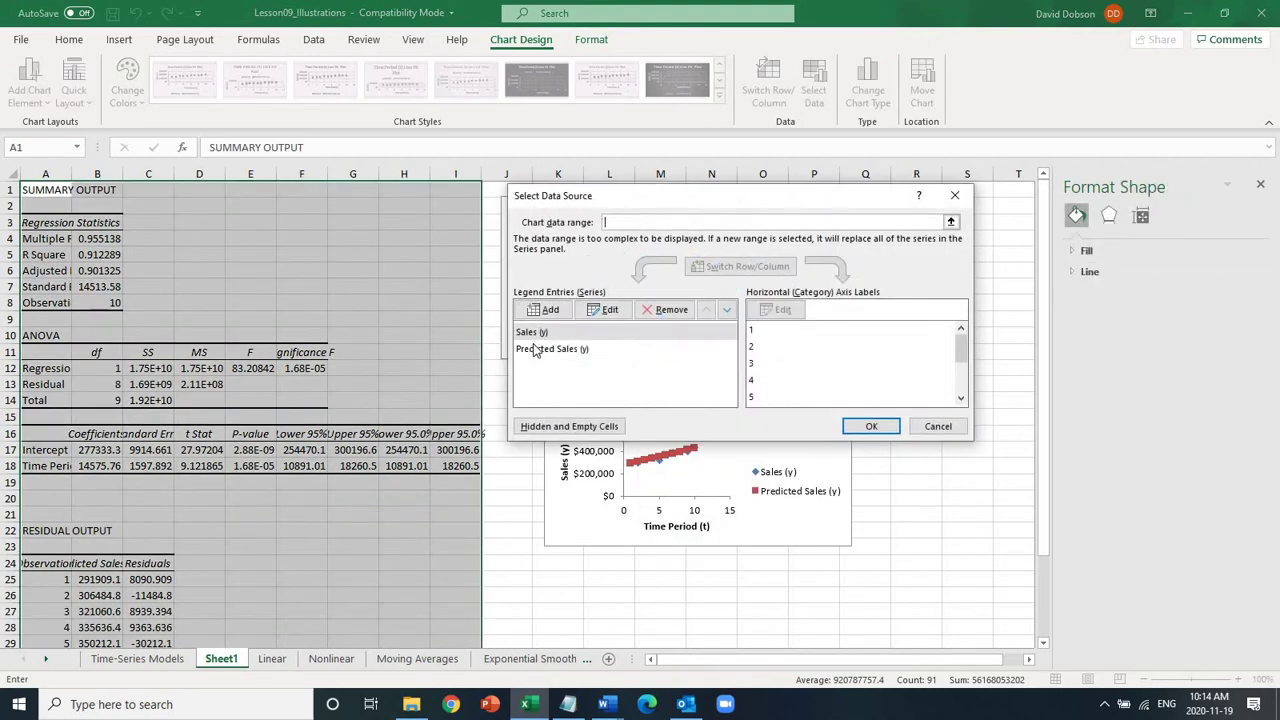
{"action": "left_click", "coordinate": [548, 352]}
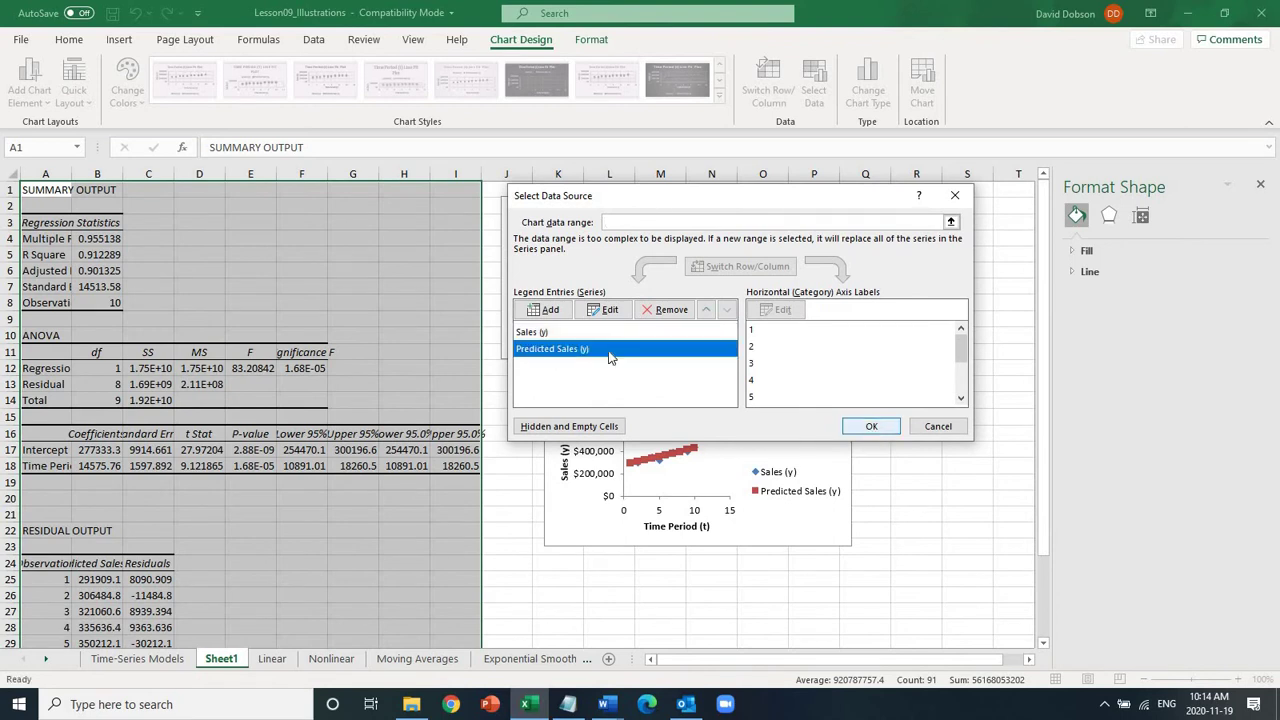
{"action": "left_click", "coordinate": [665, 309]}
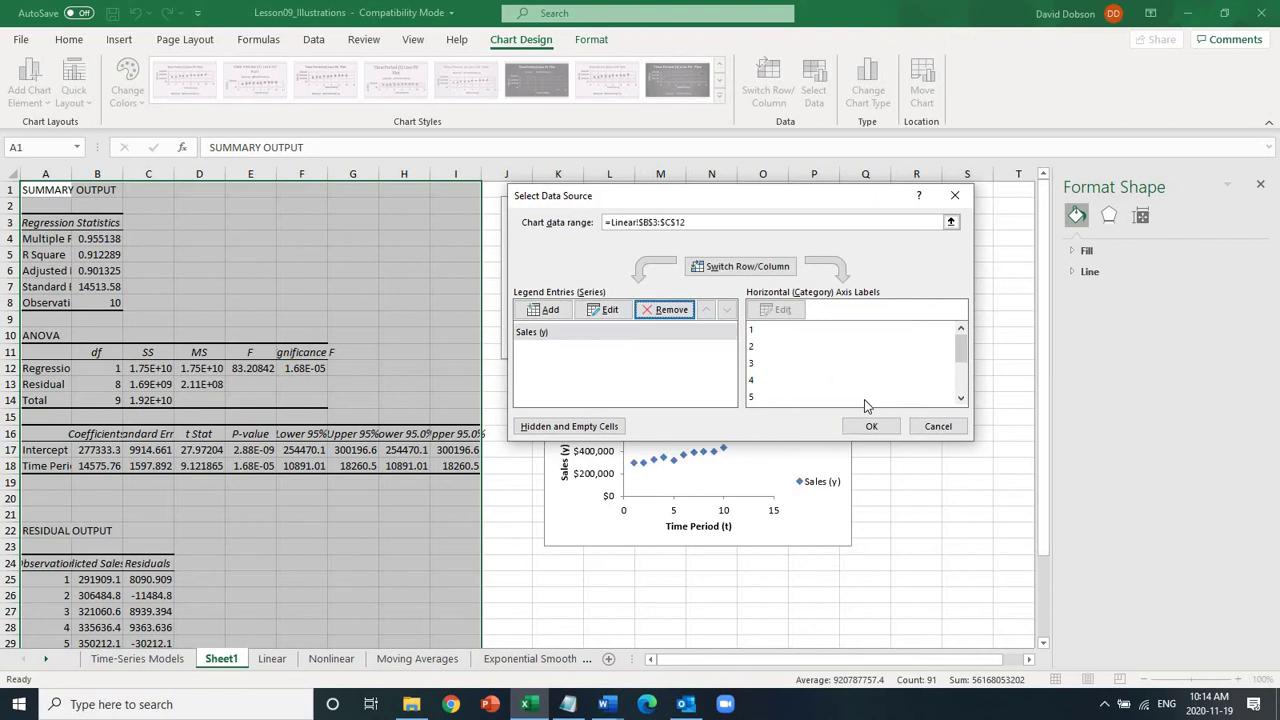
{"action": "left_click", "coordinate": [872, 426]}
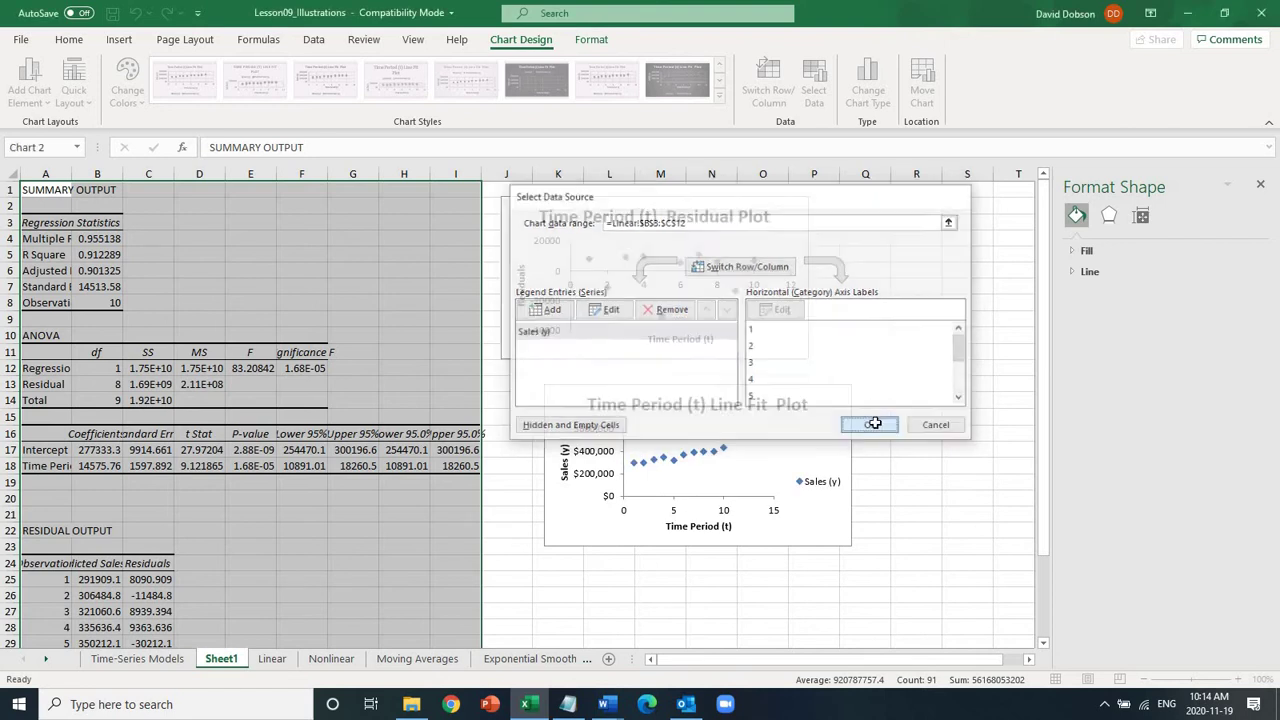
Make the Line Fit Plot taller and wider, shifting it slightly left, and widen the Residual Plot above it.
{"action": "left_click_drag", "start_coordinate": [578, 400], "coordinate": [553, 401]}
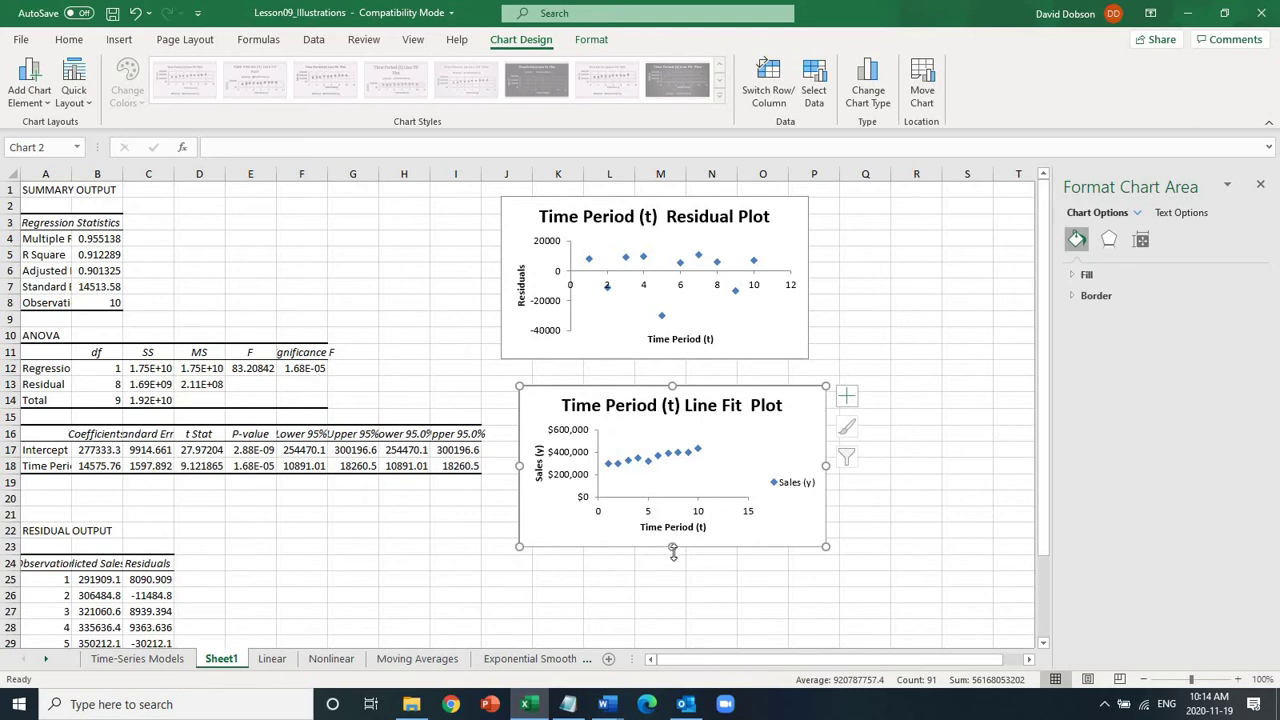
{"action": "left_click_drag", "start_coordinate": [671, 546], "coordinate": [675, 588]}
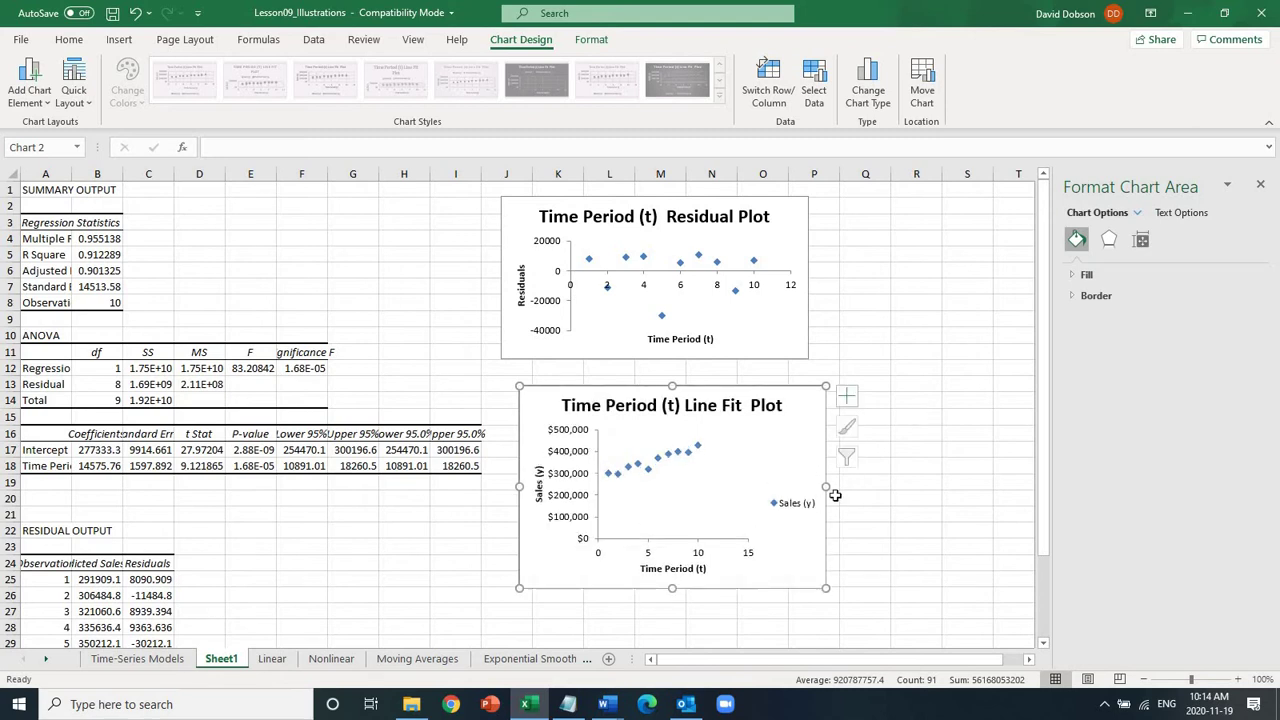
{"action": "left_click_drag", "start_coordinate": [827, 488], "coordinate": [943, 486]}
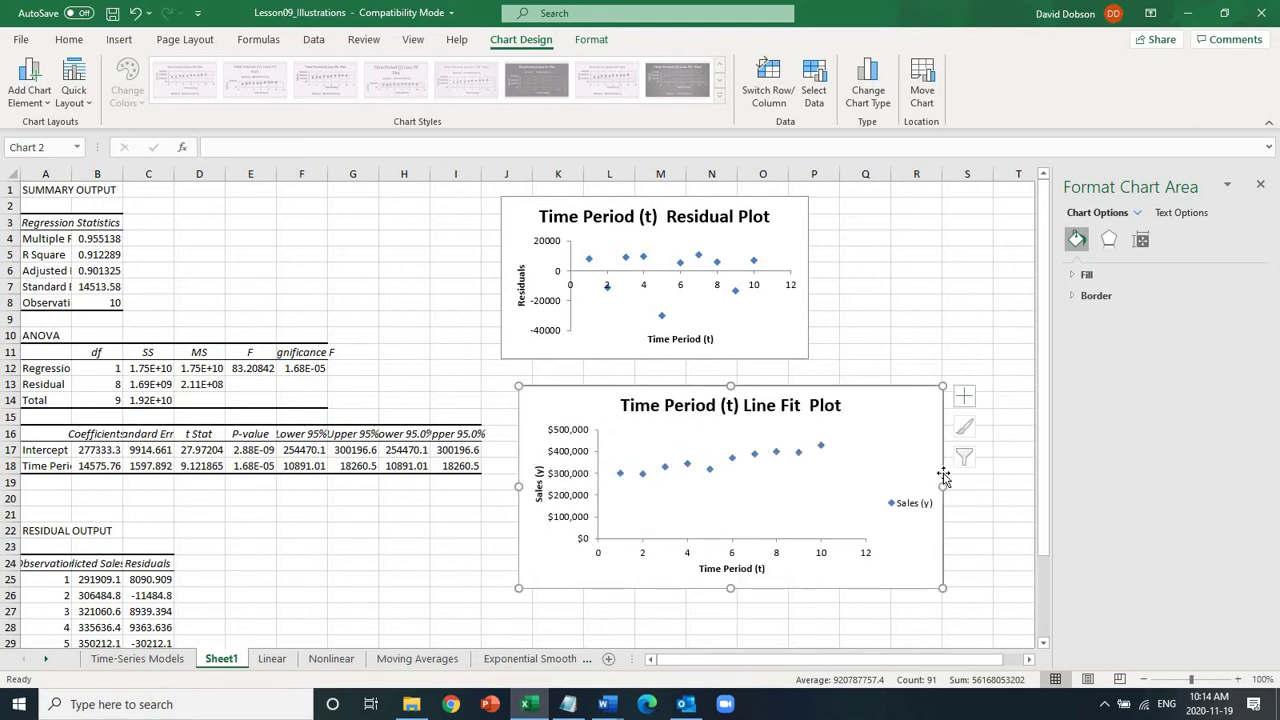
{"action": "left_click", "coordinate": [798, 262]}
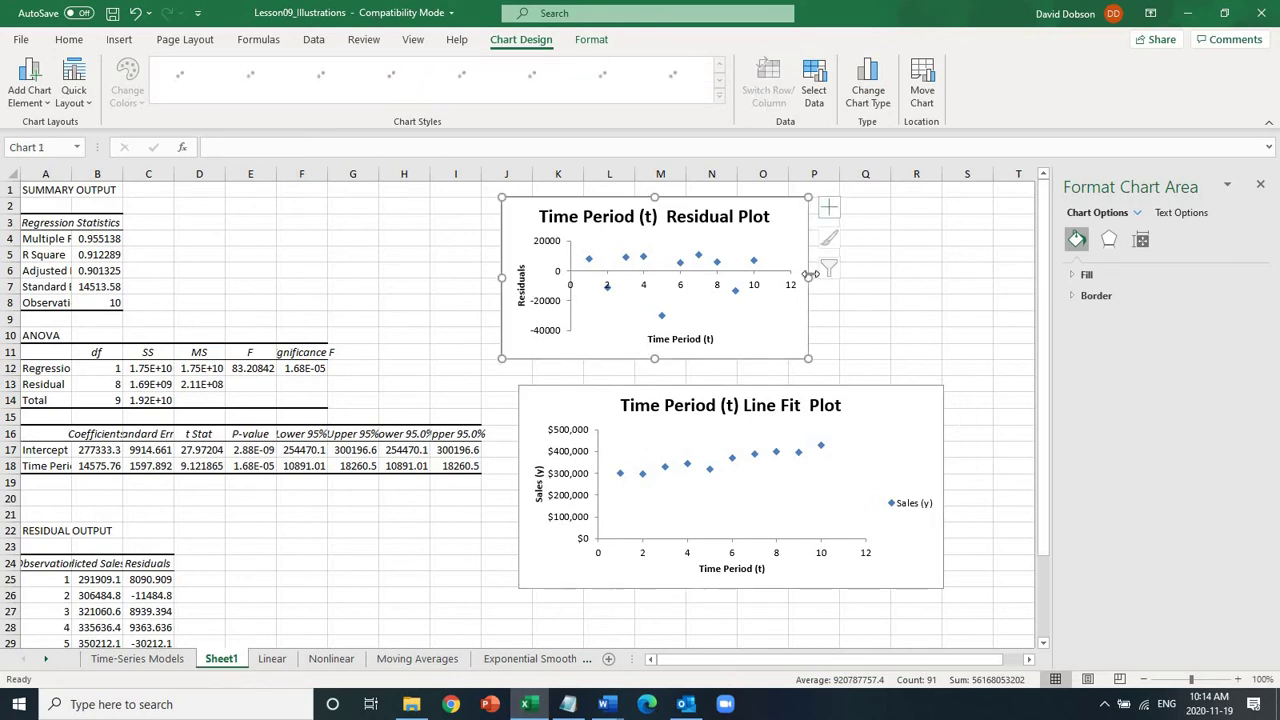
{"action": "left_click_drag", "start_coordinate": [889, 275], "coordinate": [904, 277]}
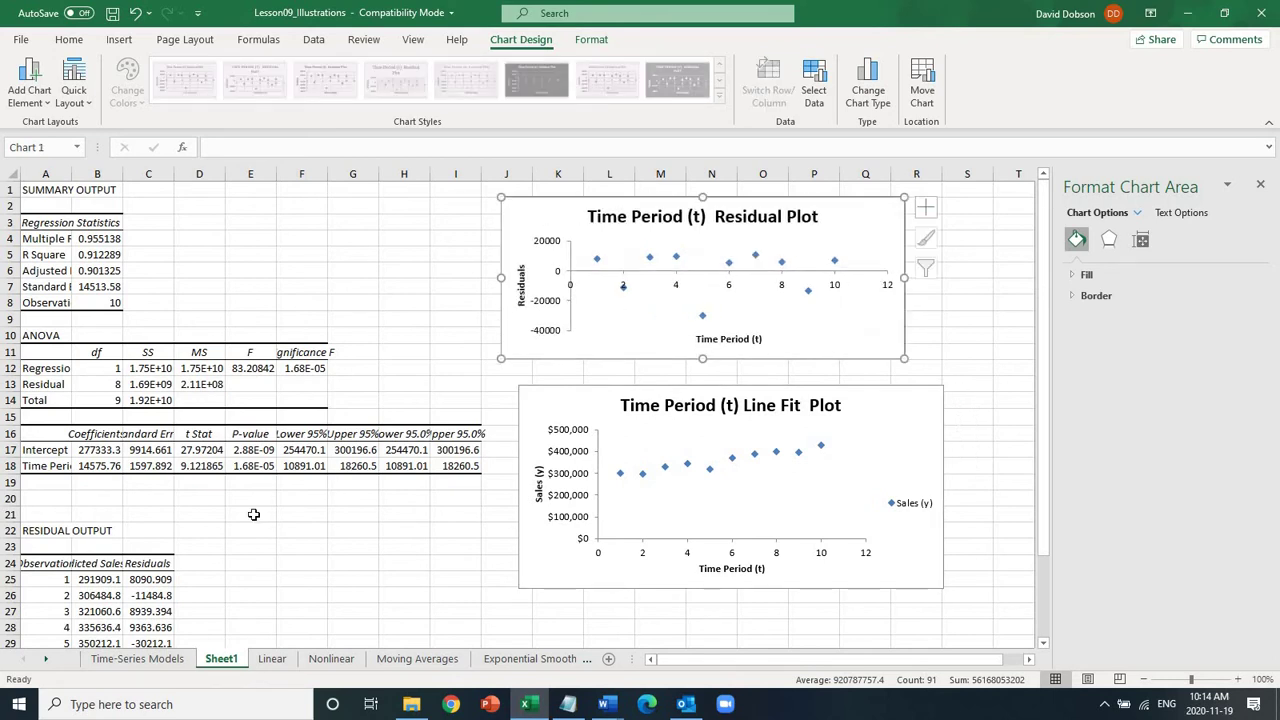
AutoFit columns A and B on Sheet1 so the regression labels and coefficients fit their full width.
{"action": "double_click", "coordinate": [71, 174]}
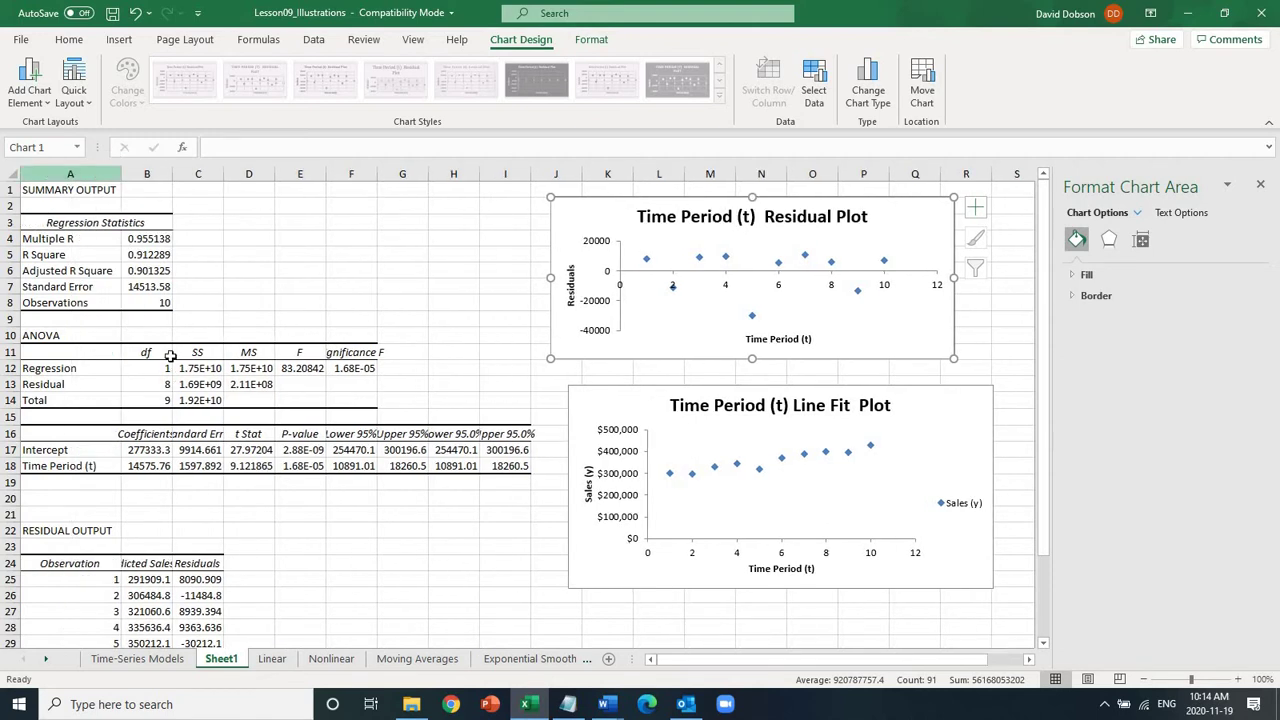
{"action": "left_click", "coordinate": [45, 450]}
{"action": "key", "text": "Right"}
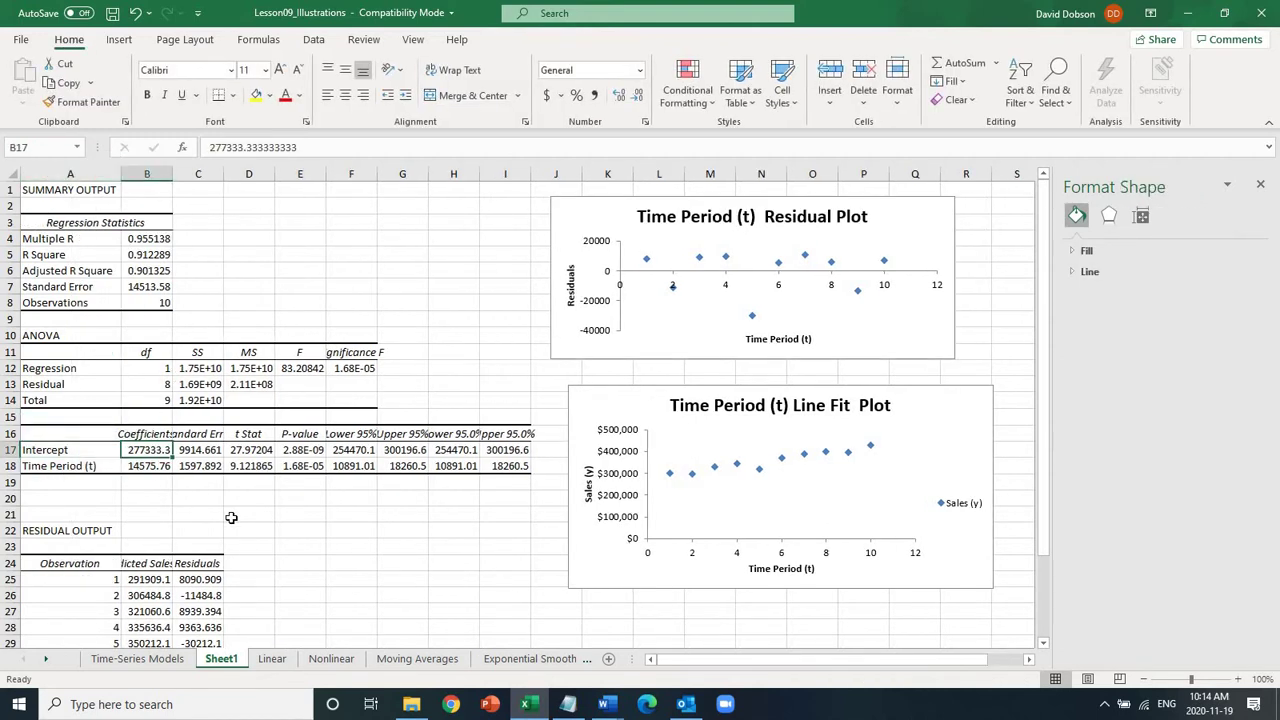
{"action": "key", "text": "Down"}
{"action": "key", "text": "Down"}
{"action": "key", "text": "Down"}
{"action": "key", "text": "Down"}
{"action": "key", "text": "Down"}
{"action": "key", "text": "Down"}
{"action": "key", "text": "Down"}
{"action": "key", "text": "Down"}
{"action": "key", "text": "Down"}
{"action": "key", "text": "Down"}
{"action": "key", "text": "Down"}
{"action": "key", "text": "Down"}
{"action": "key", "text": "Down"}
{"action": "key", "text": "Down"}
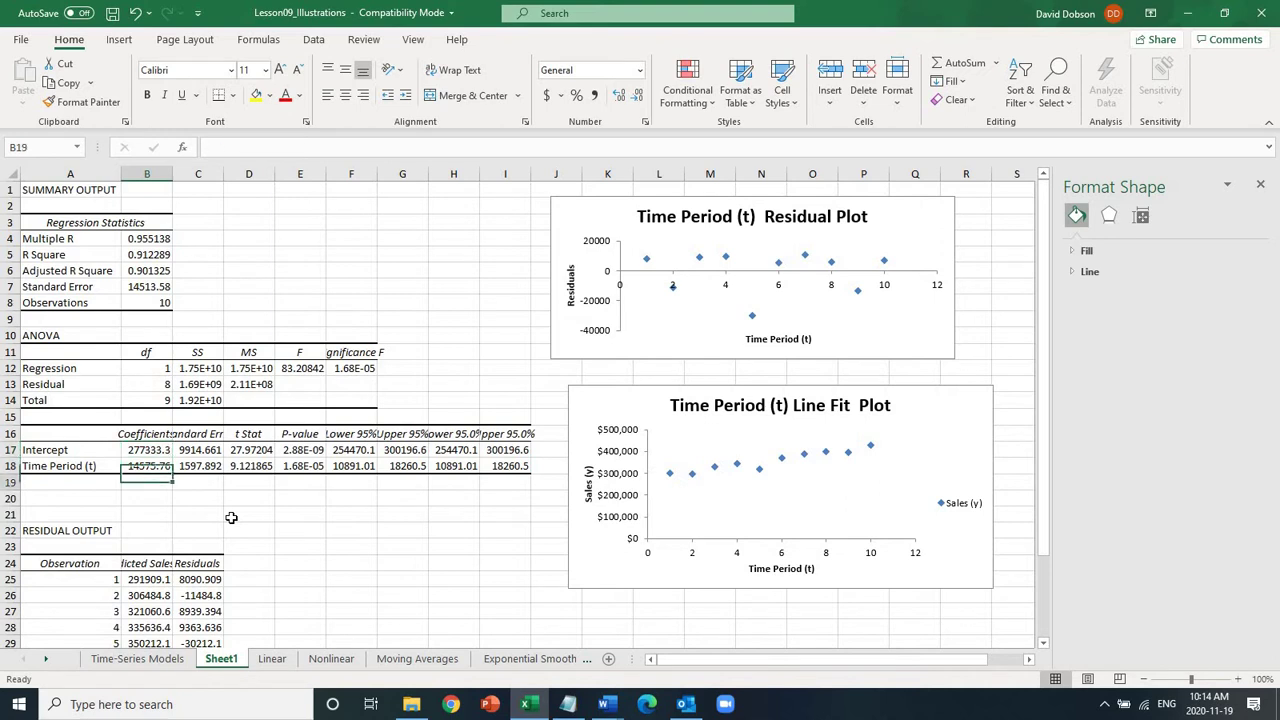
{"action": "double_click", "coordinate": [172, 167]}
Examine the predicted sales and residuals in Sheet1's Residual Output table and return to cell A1.
{"action": "left_click", "coordinate": [246, 569]}
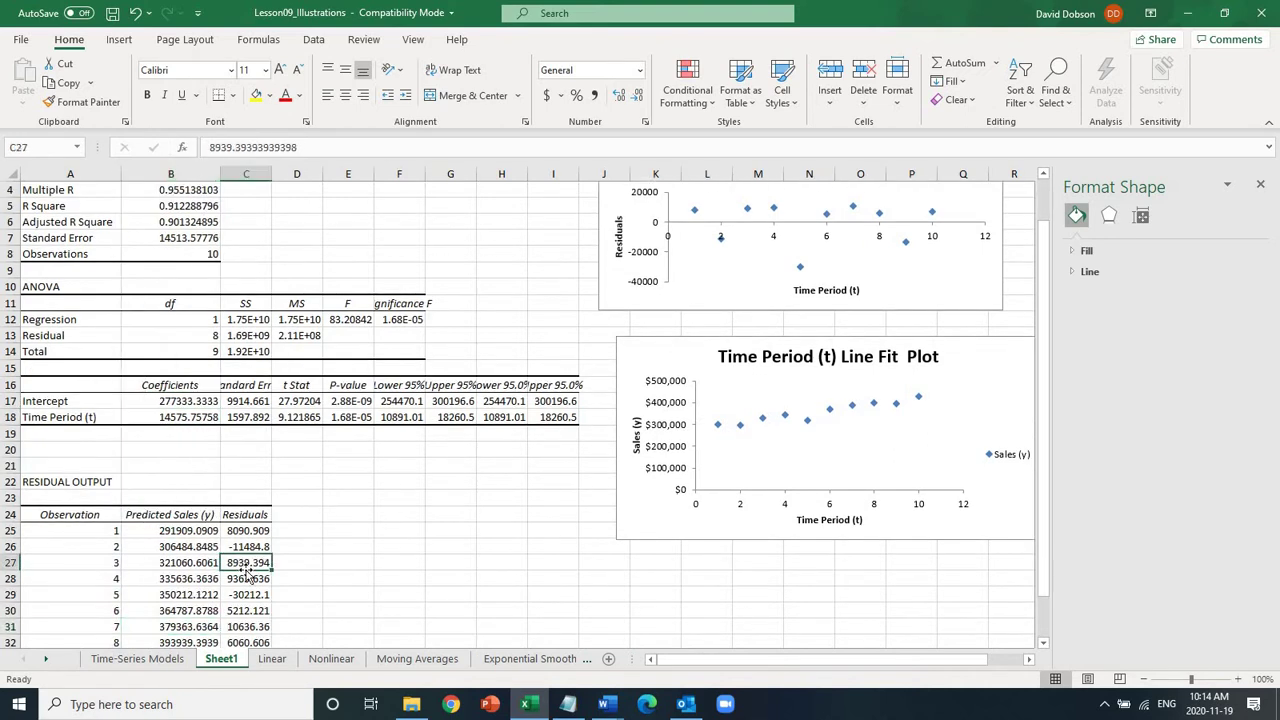
{"action": "key", "text": "Down"}
{"action": "key", "text": "Down"}
{"action": "key", "text": "Down"}
{"action": "key", "text": "Down"}
{"action": "key", "text": "Down"}
{"action": "key", "text": "Down"}
{"action": "key", "text": "Down"}
{"action": "key", "text": "Down"}
{"action": "key", "text": "Down"}
{"action": "key", "text": "Down"}
{"action": "key", "text": "Down"}
{"action": "key", "text": "Down"}
{"action": "key", "text": "Down"}
{"action": "key", "text": "Down"}
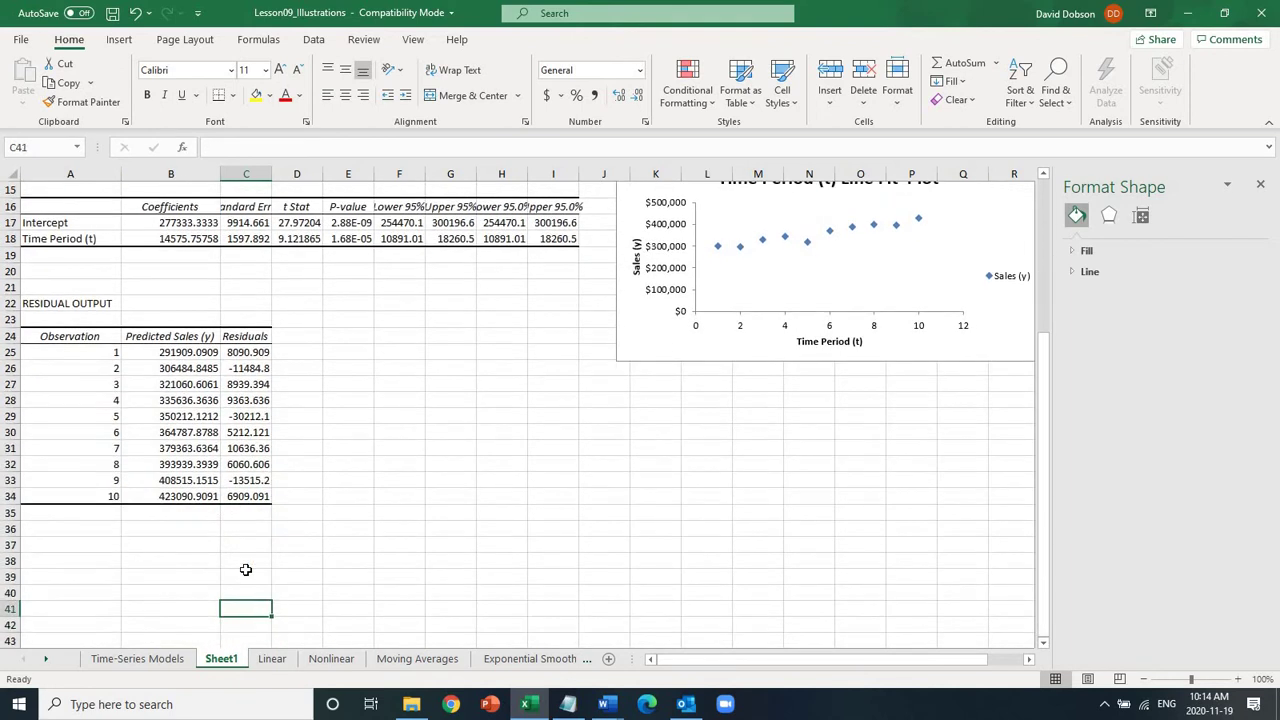
{"action": "key", "text": "Up"}
{"action": "key", "text": "Up"}
{"action": "key", "text": "Up"}
{"action": "key", "text": "Up"}
{"action": "key", "text": "Up"}
{"action": "key", "text": "Up"}
{"action": "key", "text": "Up"}
{"action": "key", "text": "Up"}
{"action": "key", "text": "Up"}
{"action": "key", "text": "Up"}
{"action": "key", "text": "Up"}
{"action": "key", "text": "Up"}
{"action": "key", "text": "Up"}
{"action": "key", "text": "Up"}
{"action": "key", "text": "Up"}
{"action": "key", "text": "Up"}
{"action": "key", "text": "Up"}
{"action": "key", "text": "Up"}
{"action": "key", "text": "Up"}
{"action": "key", "text": "Up"}
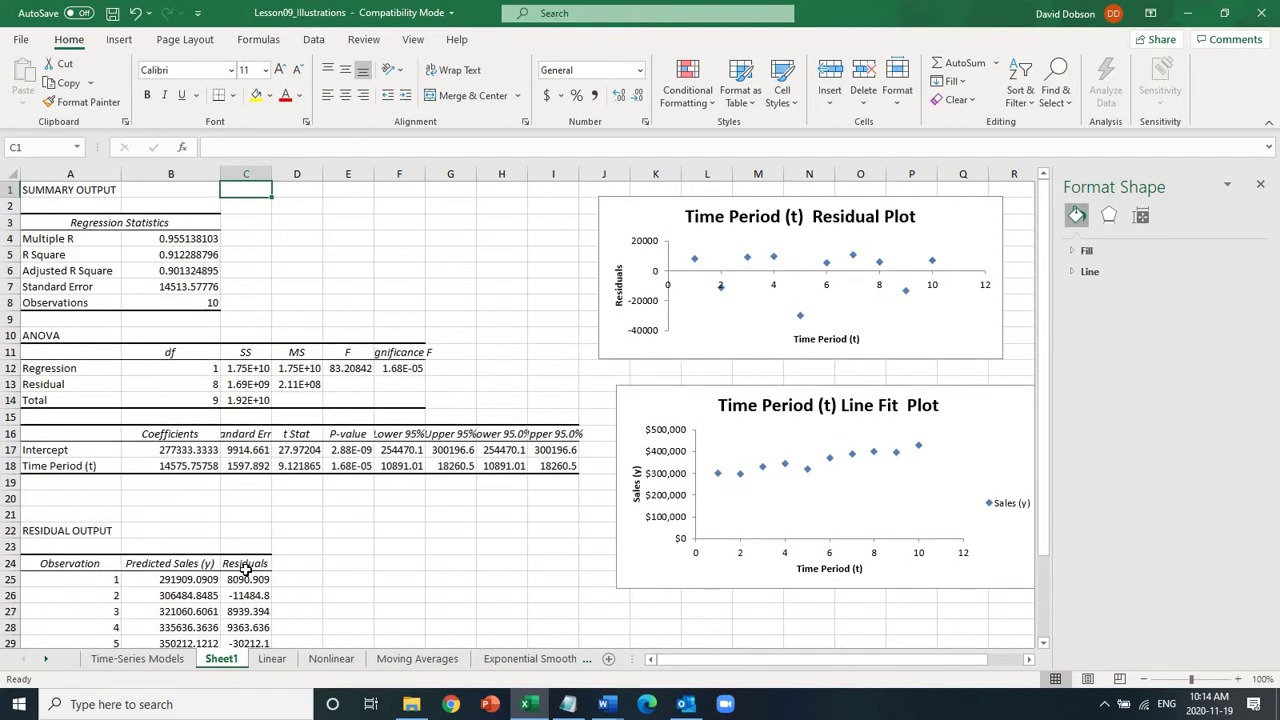
{"action": "key", "text": "Left"}
{"action": "key", "text": "Left"}
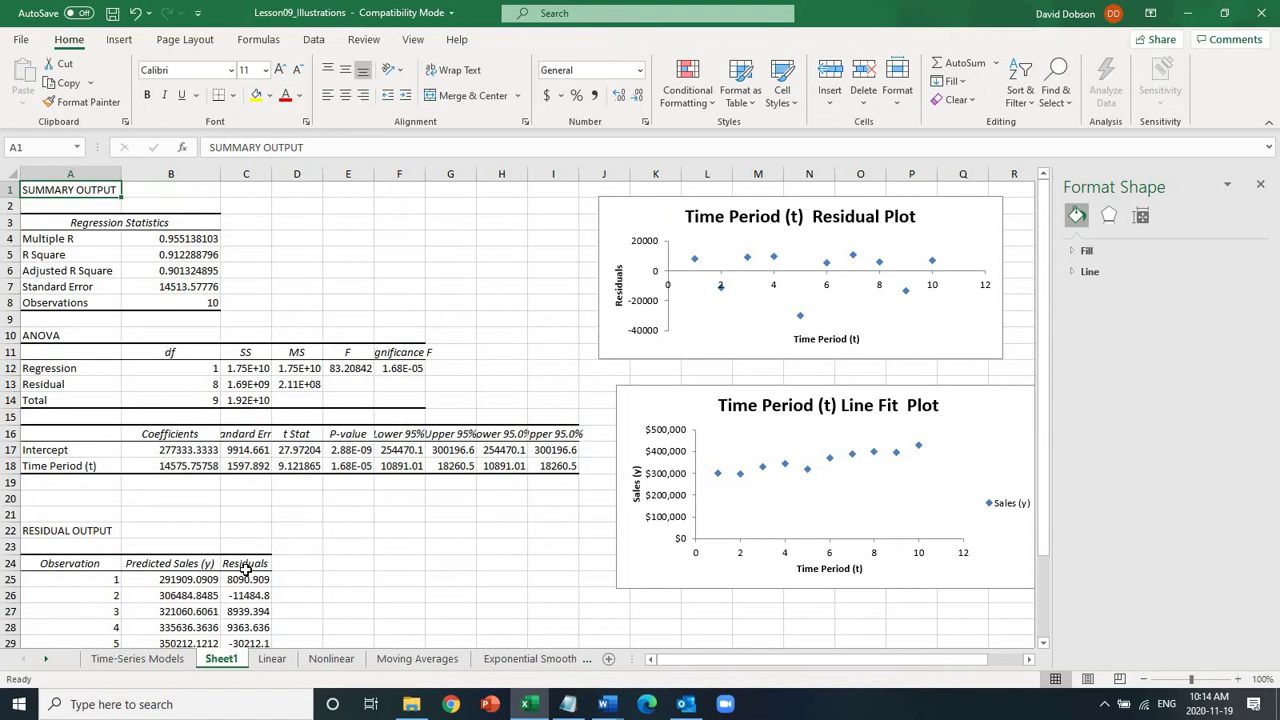
On the Linear sheet, examine the prepared trend model data, regression statistics and ANOVA table.
{"action": "left_click", "coordinate": [273, 659]}
{"action": "key", "text": "ctrl+Home"}
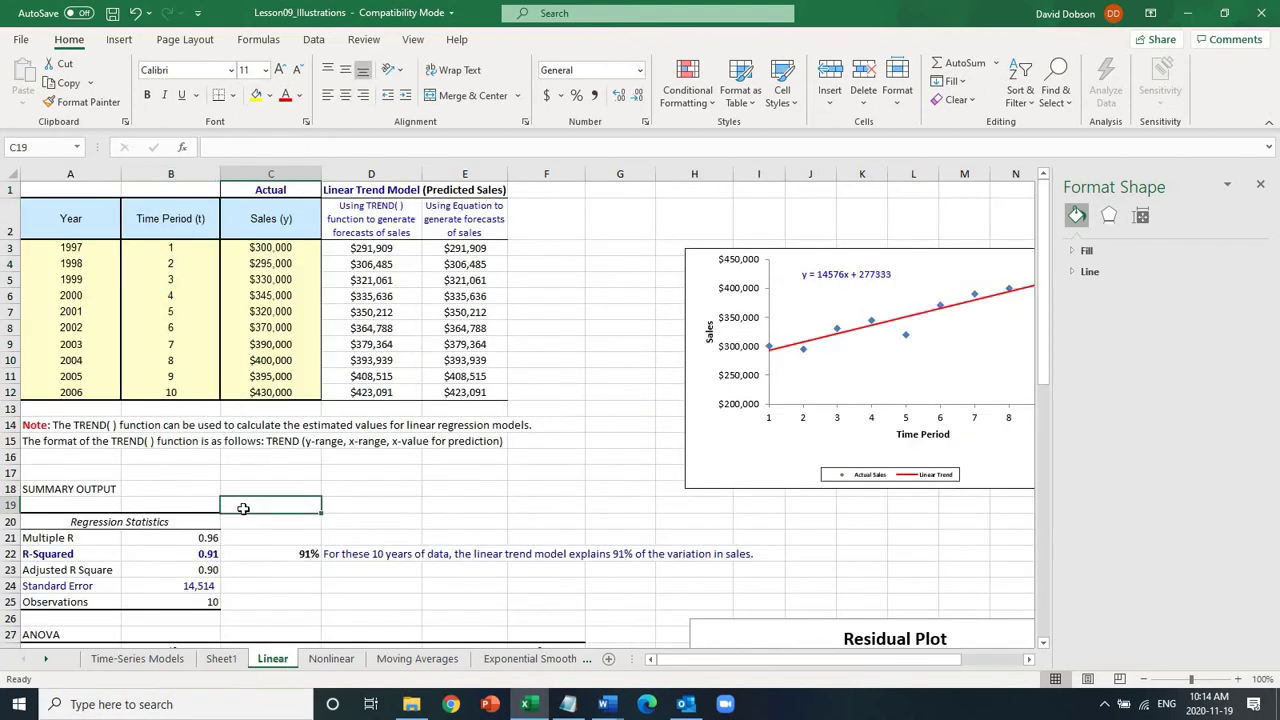
{"action": "left_click", "coordinate": [354, 497]}
{"action": "key", "text": "Down"}
{"action": "key", "text": "Down"}
{"action": "key", "text": "Down"}
{"action": "key", "text": "Down"}
{"action": "key", "text": "Down"}
{"action": "key", "text": "Down"}
{"action": "key", "text": "Down"}
{"action": "key", "text": "Down"}
{"action": "key", "text": "Down"}
{"action": "key", "text": "Down"}
{"action": "key", "text": "Down"}
{"action": "key", "text": "Down"}
{"action": "key", "text": "Down"}
{"action": "key", "text": "Down"}
{"action": "key", "text": "Down"}
{"action": "key", "text": "Down"}
{"action": "key", "text": "Down"}
{"action": "key", "text": "Down"}
{"action": "key", "text": "Down"}
{"action": "key", "text": "Down"}
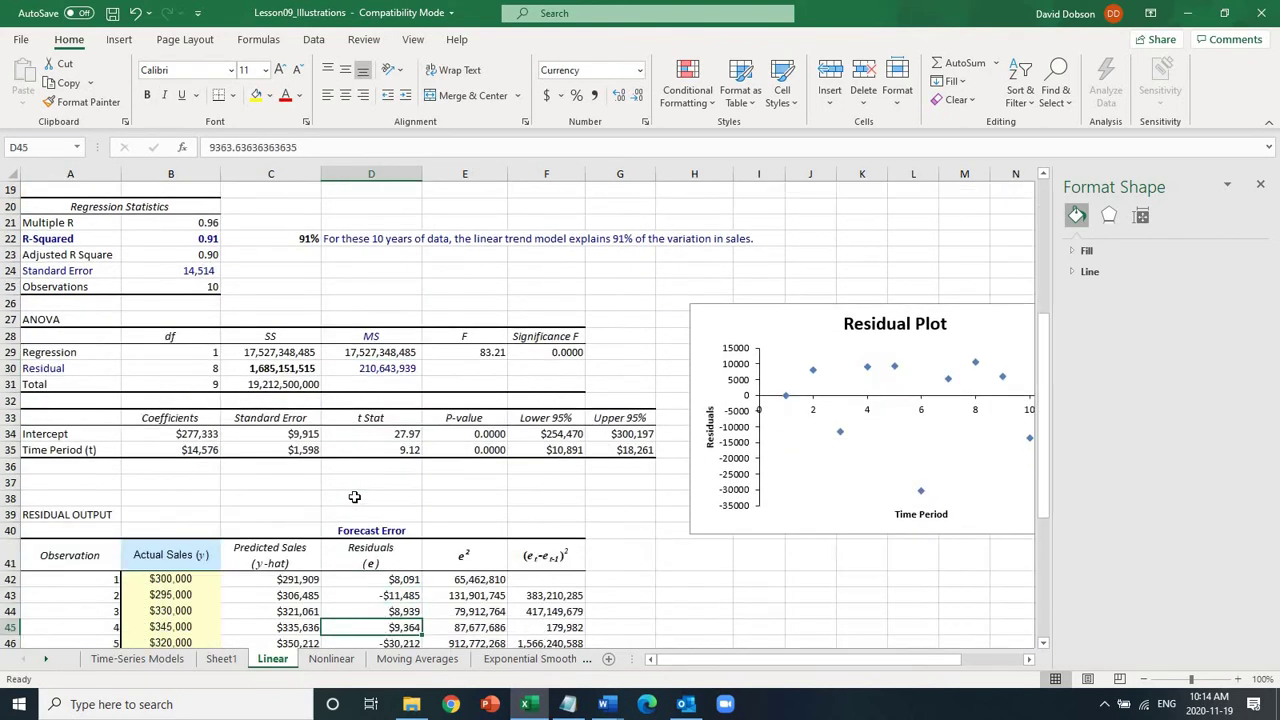
{"action": "key", "text": "Up"}
Examine the Linear sheet's intercept coefficient and its Residual Output table down to the MSE, RMSE and Durbin-Watson rows.
{"action": "left_click", "coordinate": [193, 435]}
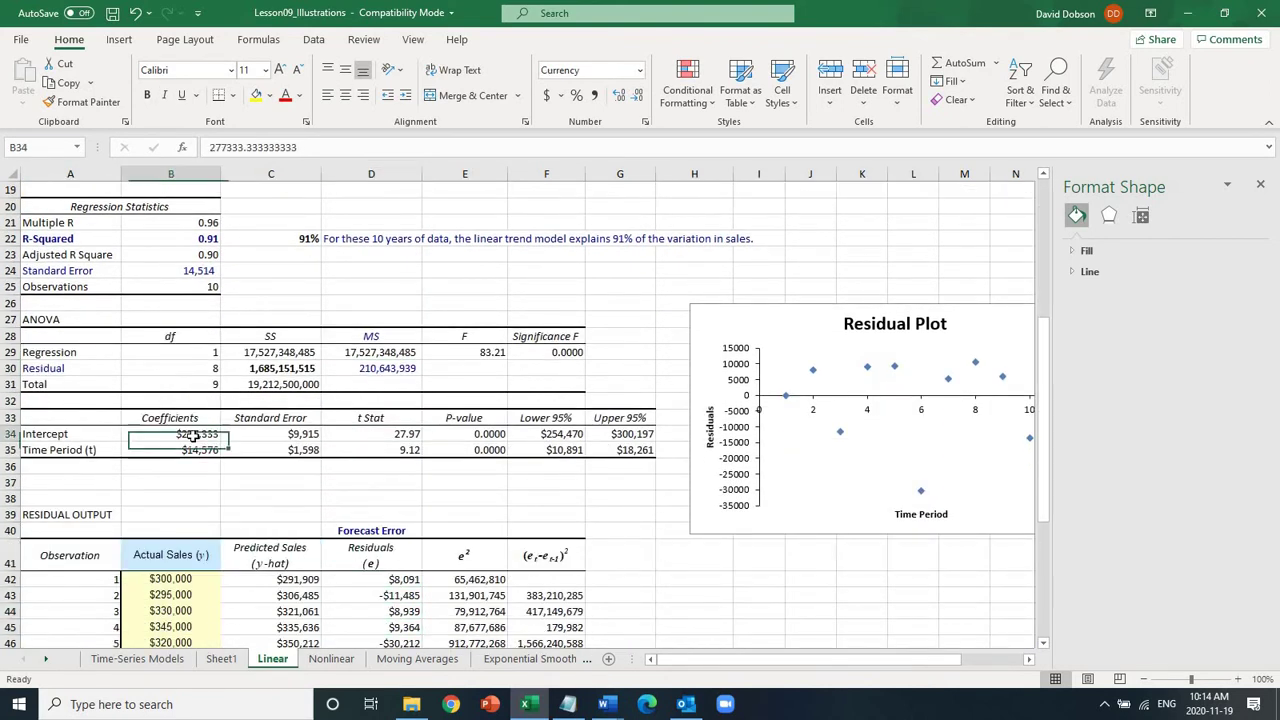
{"action": "key", "text": "Down"}
{"action": "key", "text": "Down"}
{"action": "key", "text": "Down"}
{"action": "key", "text": "Down"}
{"action": "key", "text": "Down"}
{"action": "key", "text": "Down"}
{"action": "key", "text": "Down"}
{"action": "key", "text": "Down"}
{"action": "key", "text": "Down"}
{"action": "key", "text": "Down"}
{"action": "key", "text": "Down"}
{"action": "key", "text": "Down"}
{"action": "key", "text": "Down"}
{"action": "key", "text": "Down"}
{"action": "key", "text": "Down"}
{"action": "key", "text": "Down"}
{"action": "key", "text": "Down"}
{"action": "key", "text": "Down"}
{"action": "key", "text": "Down"}
{"action": "key", "text": "Down"}
{"action": "key", "text": "Down"}
{"action": "key", "text": "Down"}
{"action": "key", "text": "Down"}
{"action": "key", "text": "Down"}
{"action": "key", "text": "Down"}
{"action": "key", "text": "Down"}
{"action": "key", "text": "Down"}
{"action": "key", "text": "Down"}
{"action": "key", "text": "Down"}
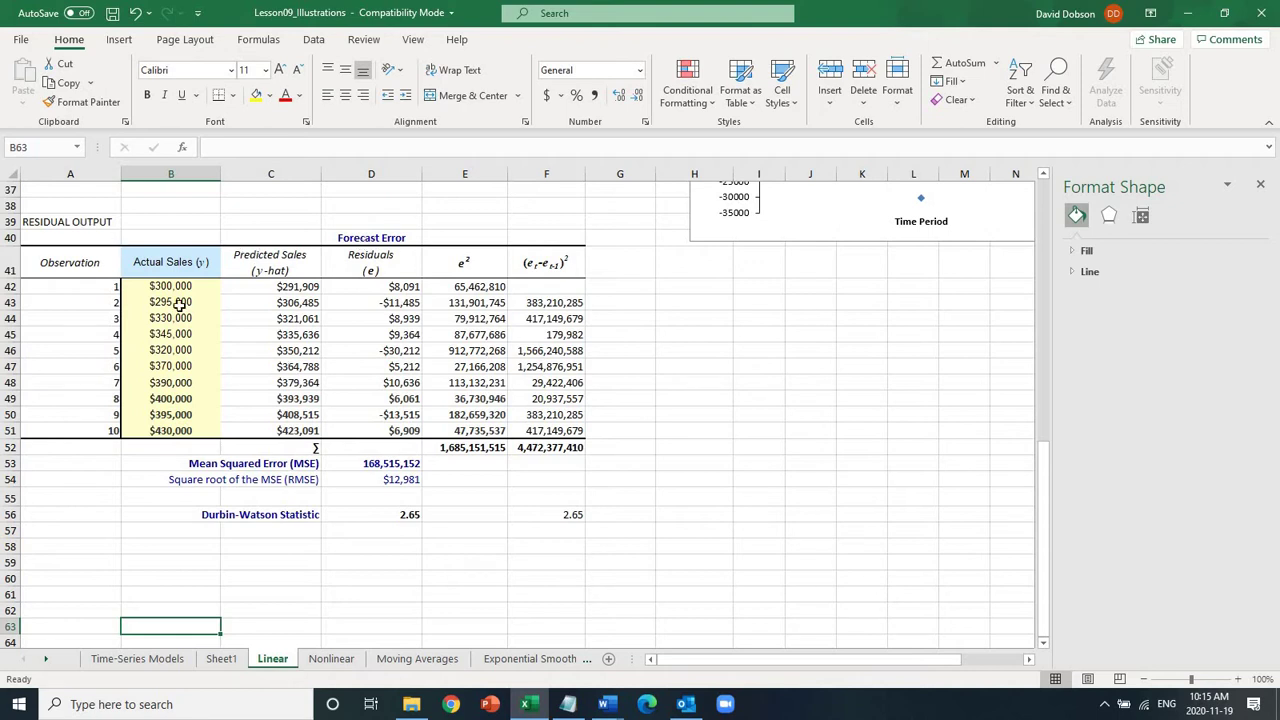
Compare the Residual Output headings on Sheet1 with the first residual in D42 of the Linear sheet.
{"action": "left_click", "coordinate": [218, 660]}
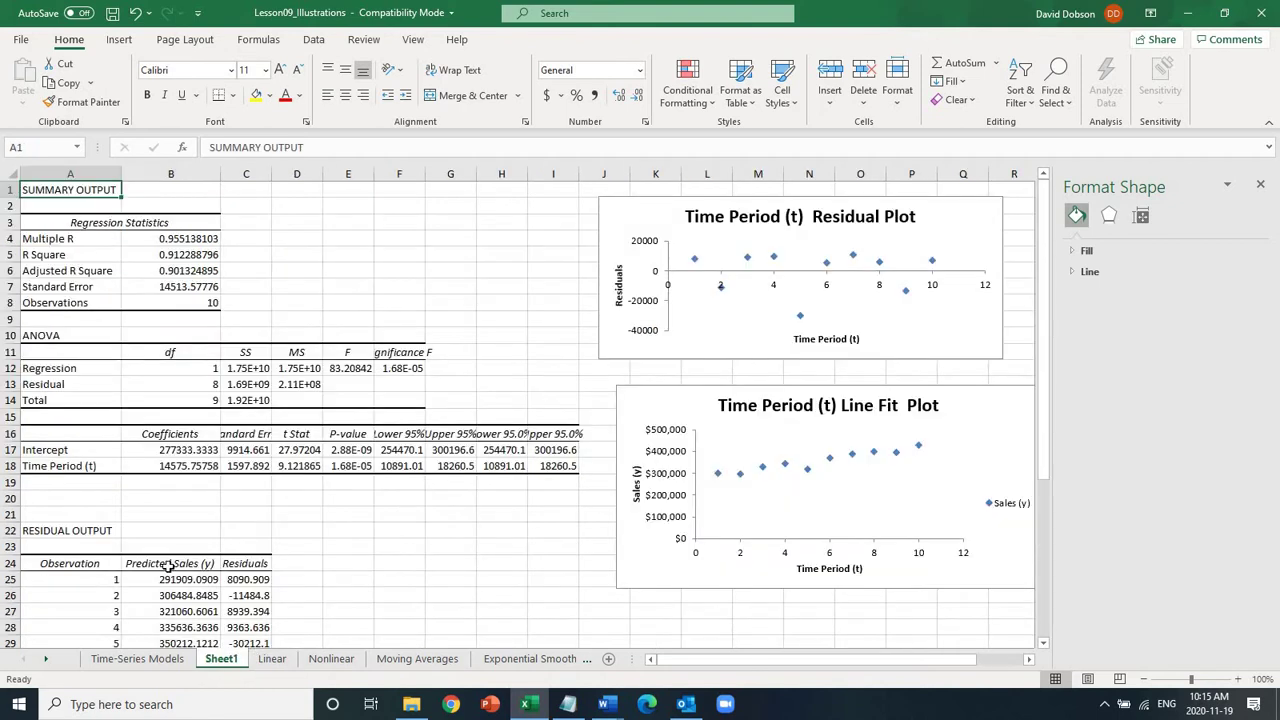
{"action": "left_click", "coordinate": [135, 566]}
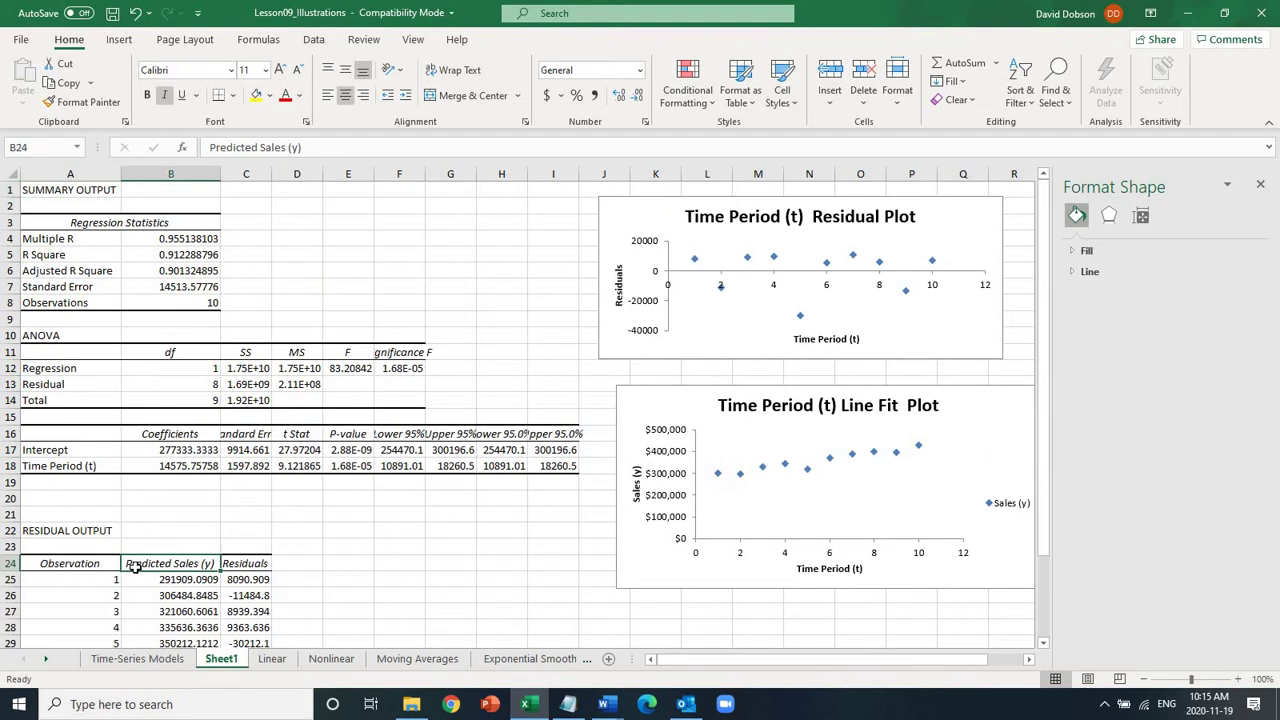
{"action": "left_click", "coordinate": [82, 531]}
{"action": "left_click", "coordinate": [272, 660]}
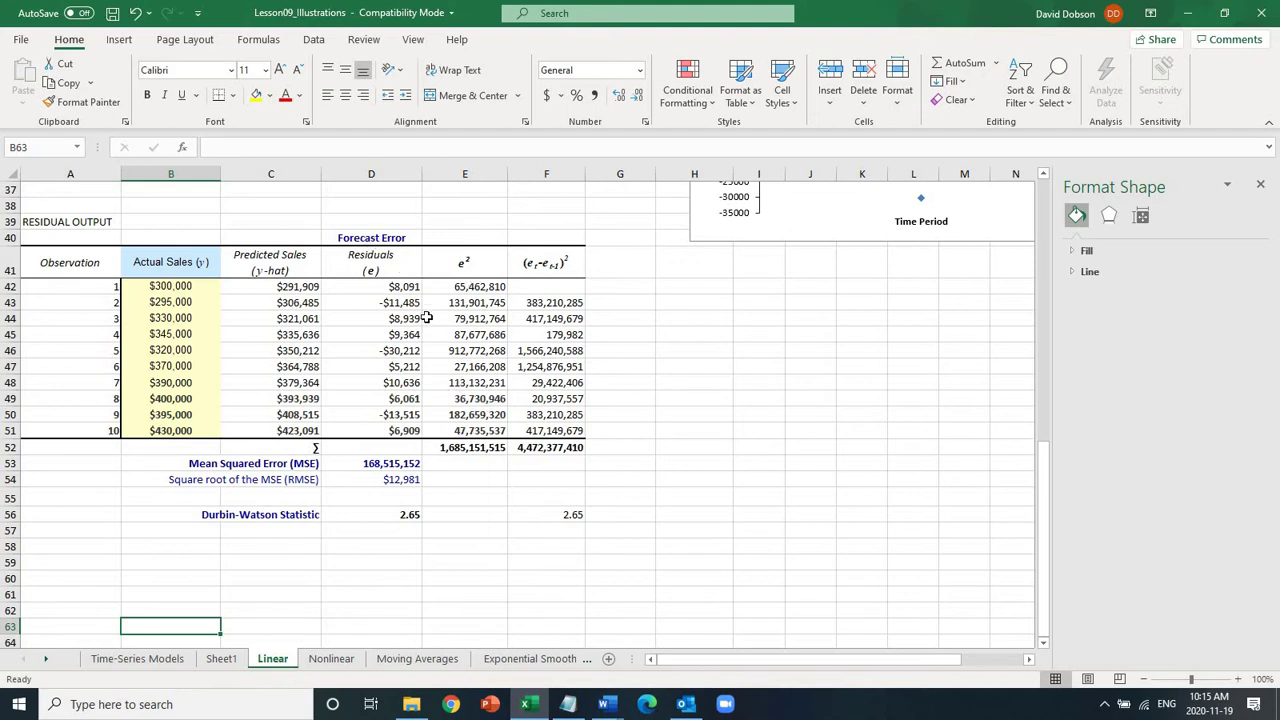
{"action": "left_click", "coordinate": [381, 287]}
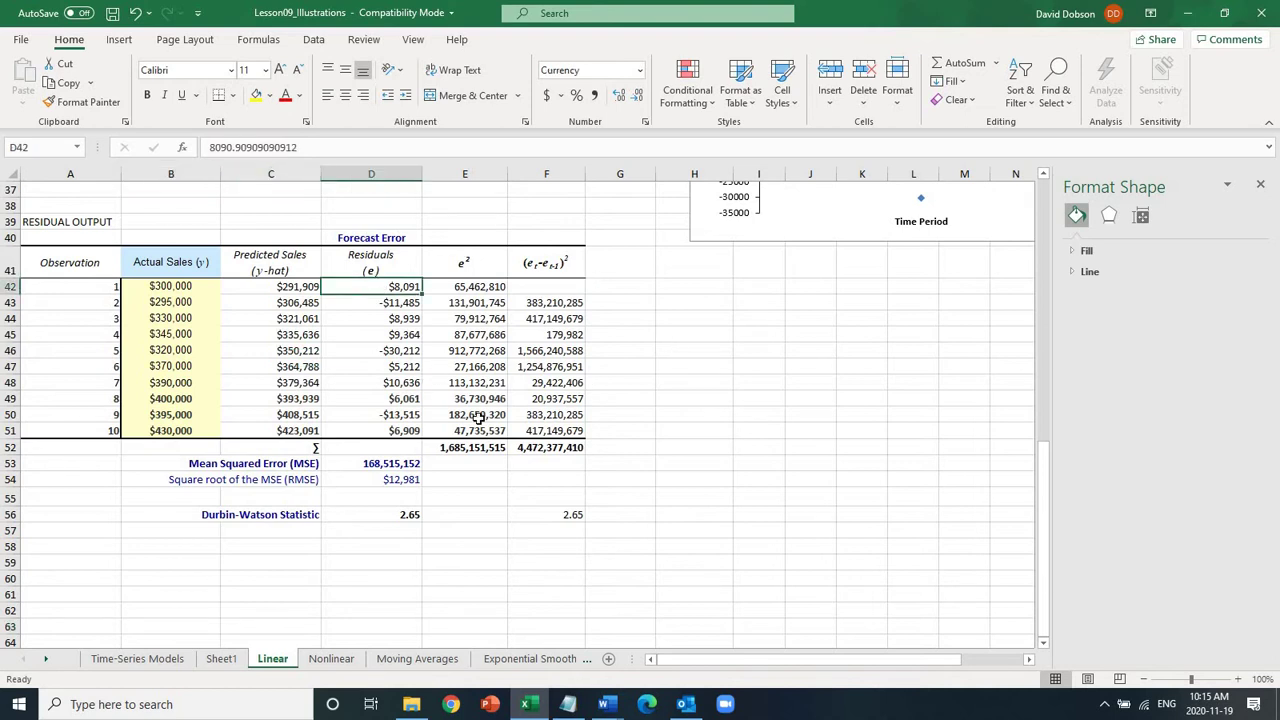
AutoFit column C on Sheet1 so the residuals and standard errors fit their full width.
{"action": "left_click", "coordinate": [221, 658]}
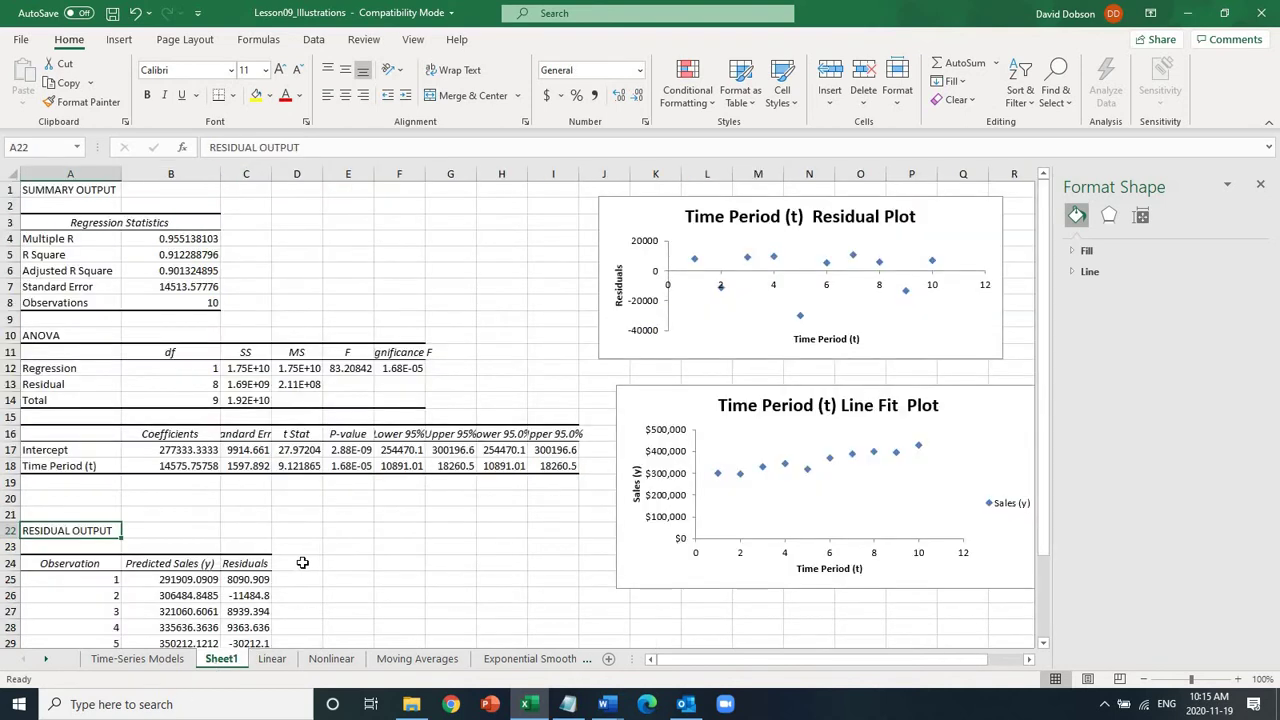
{"action": "left_click", "coordinate": [262, 564]}
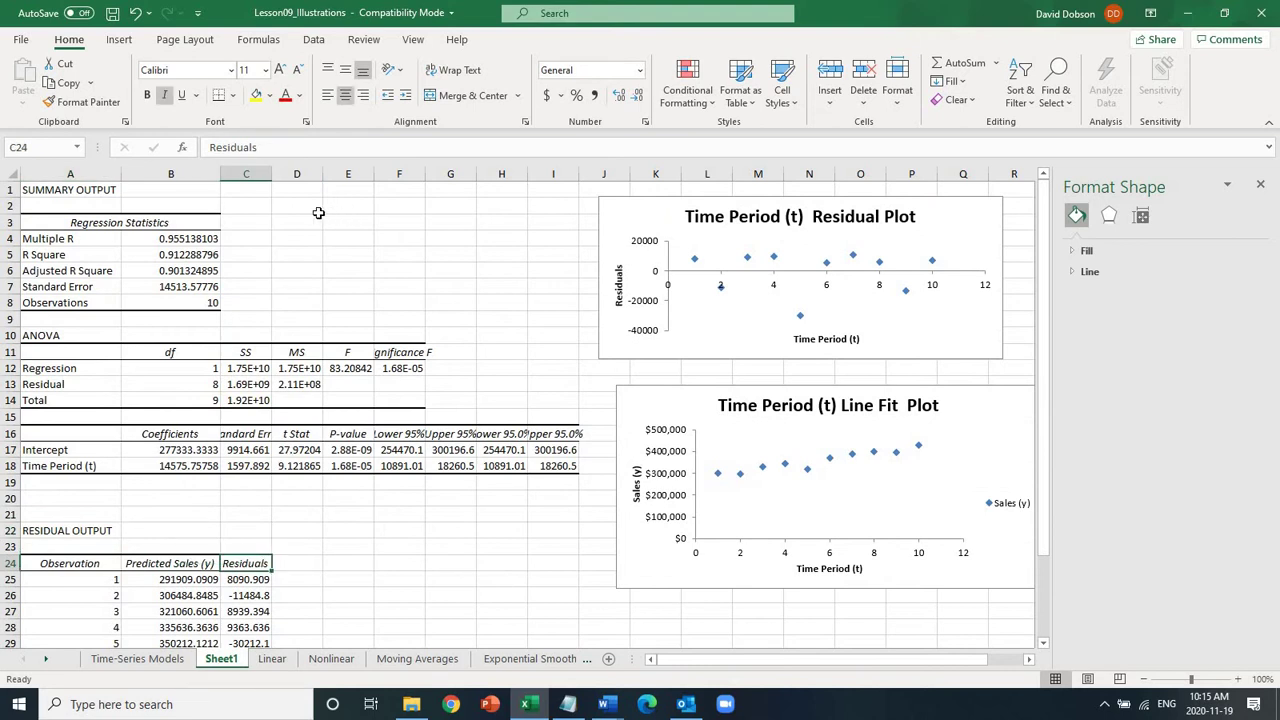
{"action": "double_click", "coordinate": [271, 174]}
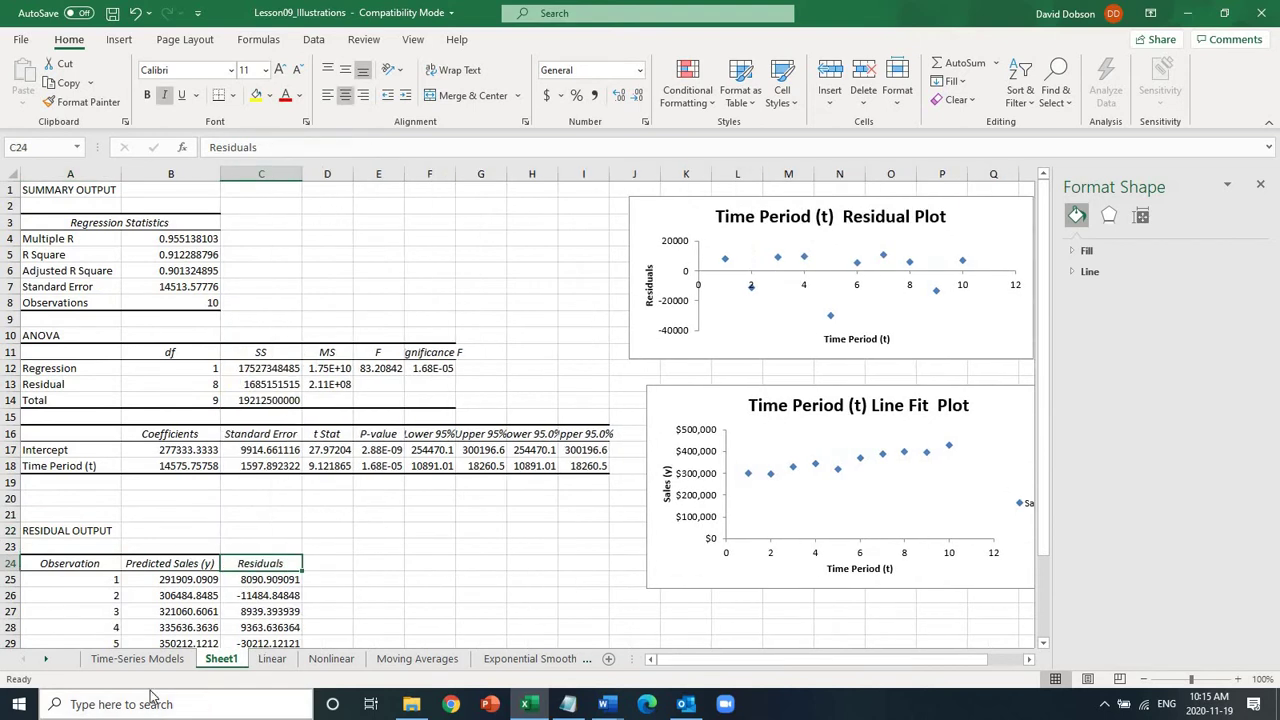
Inspect the Mean Squared Error formula in D53 of the Linear sheet and its referenced cells.
{"action": "left_click", "coordinate": [272, 659]}
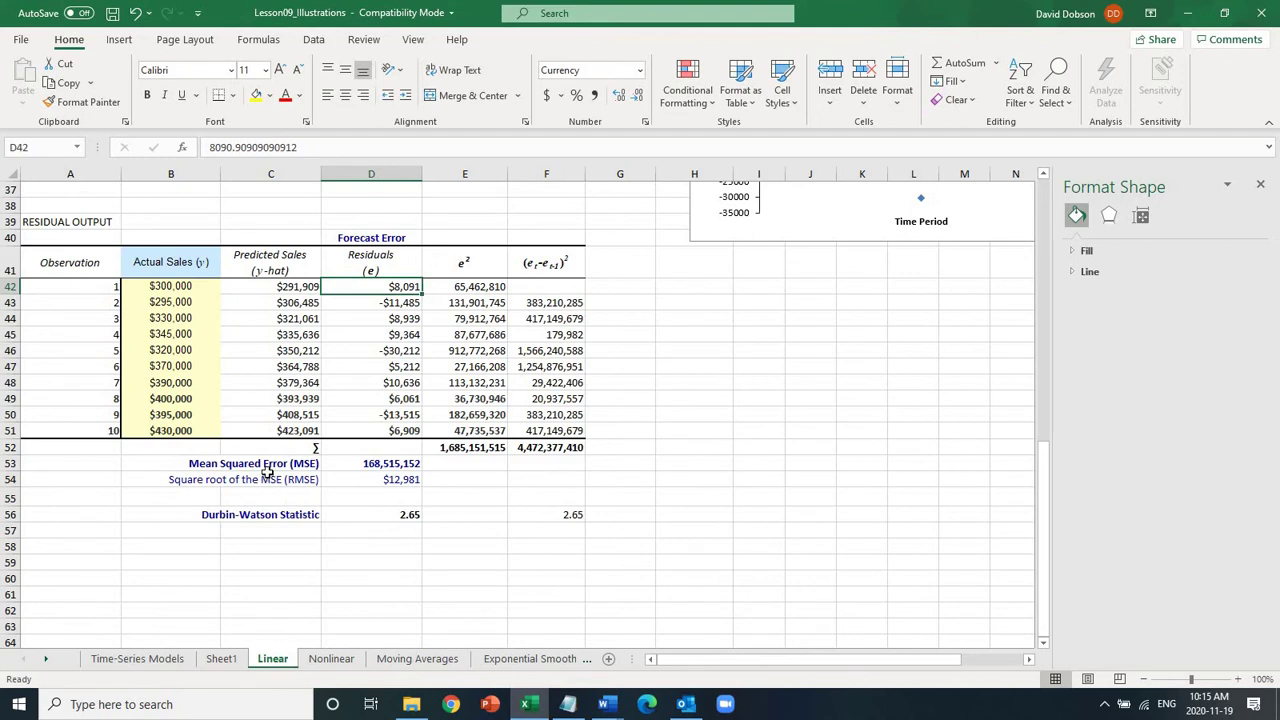
{"action": "left_click", "coordinate": [399, 465]}
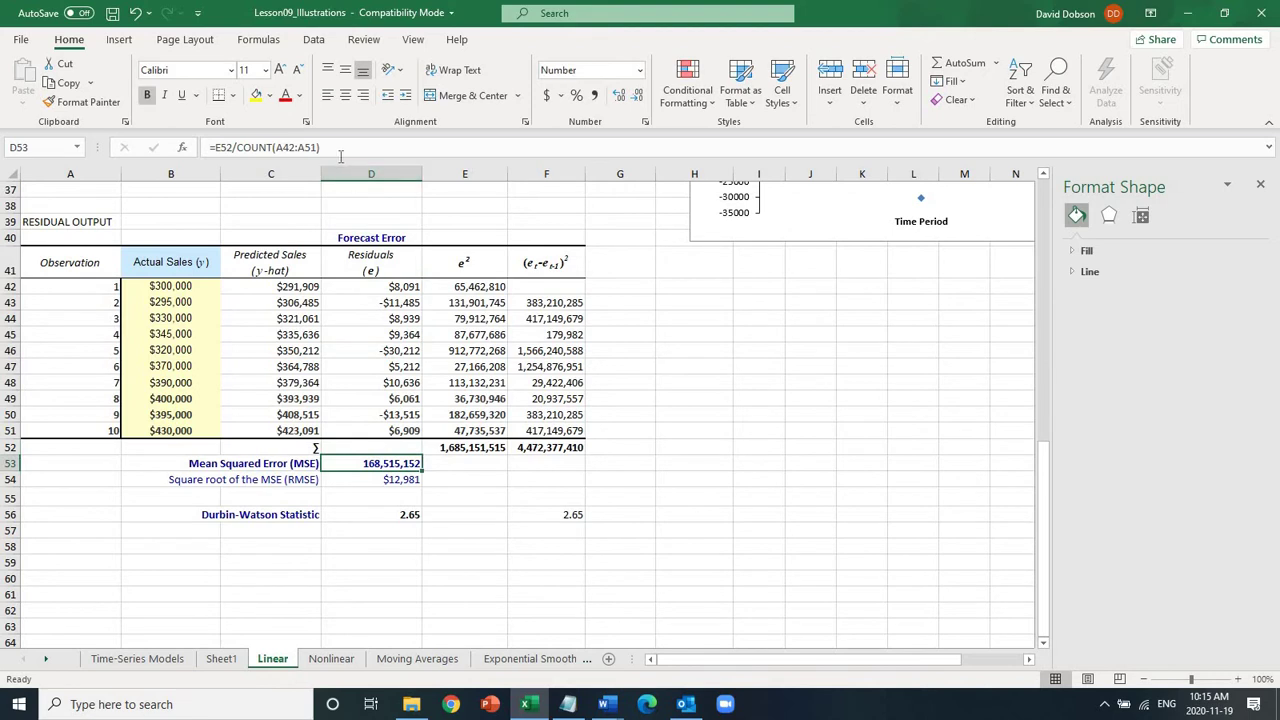
{"action": "left_click", "coordinate": [345, 151]}
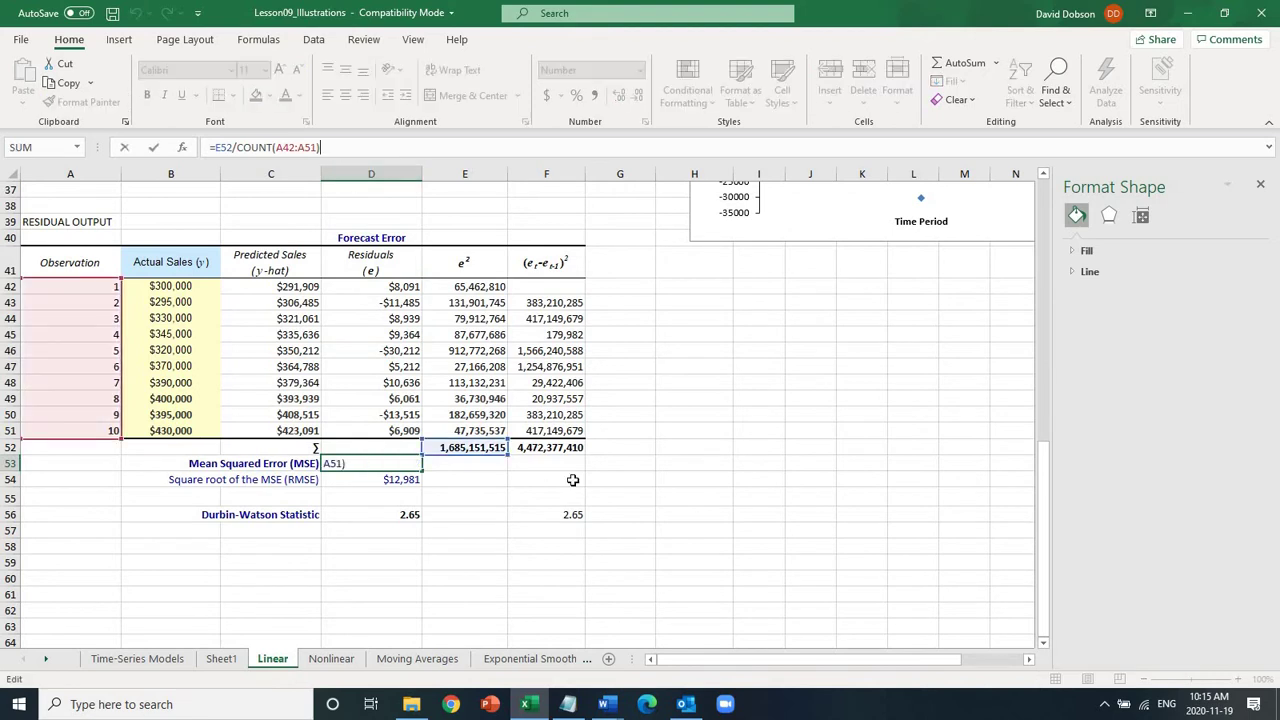
{"action": "key", "text": "Return"}
Examine the squared residual formula in E42 and the squared difference of successive residuals in F43.
{"action": "key", "text": "Up"}
{"action": "key", "text": "Up"}
{"action": "key", "text": "Up"}
{"action": "key", "text": "Up"}
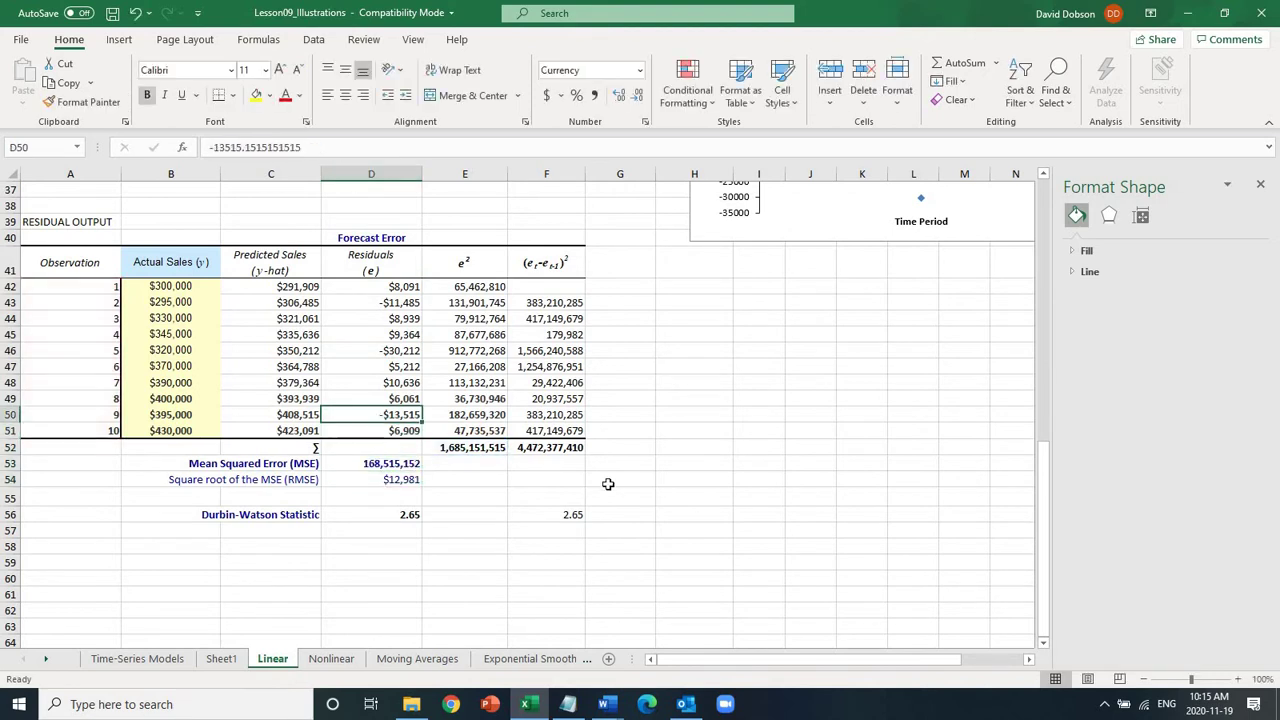
{"action": "key", "text": "Right"}
{"action": "key", "text": "Up"}
{"action": "key", "text": "Up"}
{"action": "key", "text": "Up"}
{"action": "key", "text": "Up"}
{"action": "key", "text": "Up"}
{"action": "key", "text": "Up"}
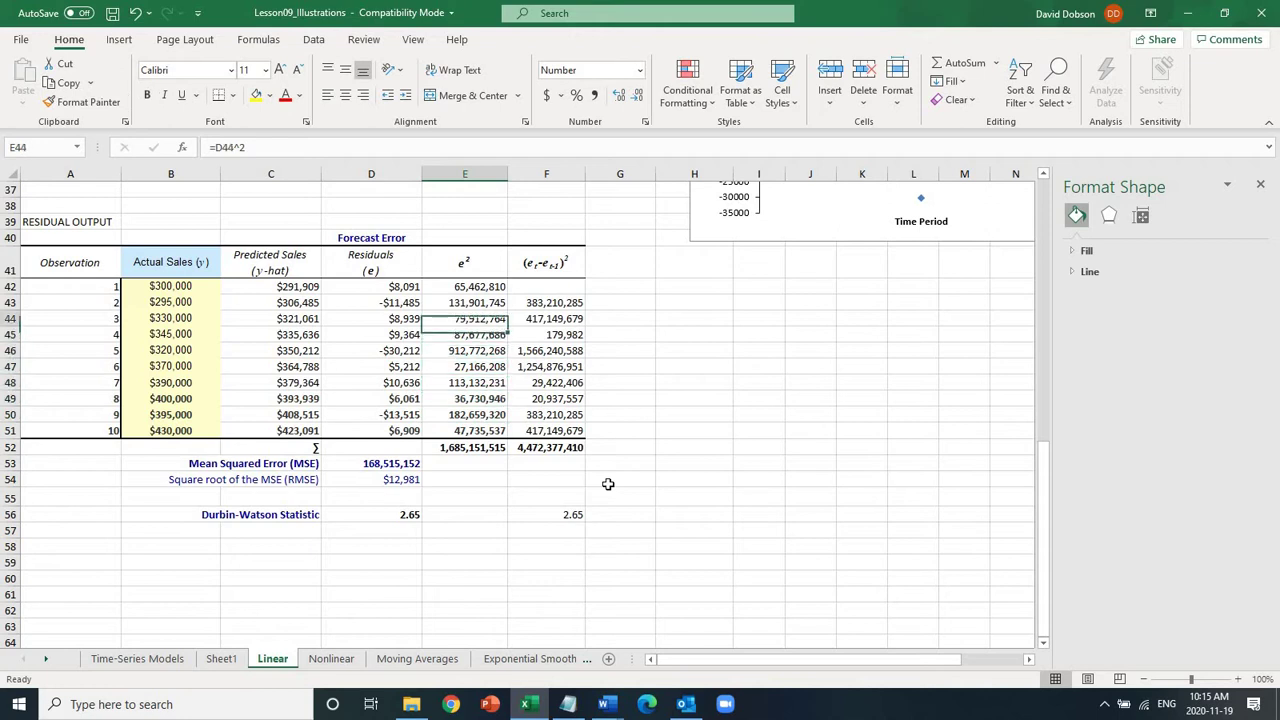
{"action": "key", "text": "Up"}
{"action": "key", "text": "Up"}
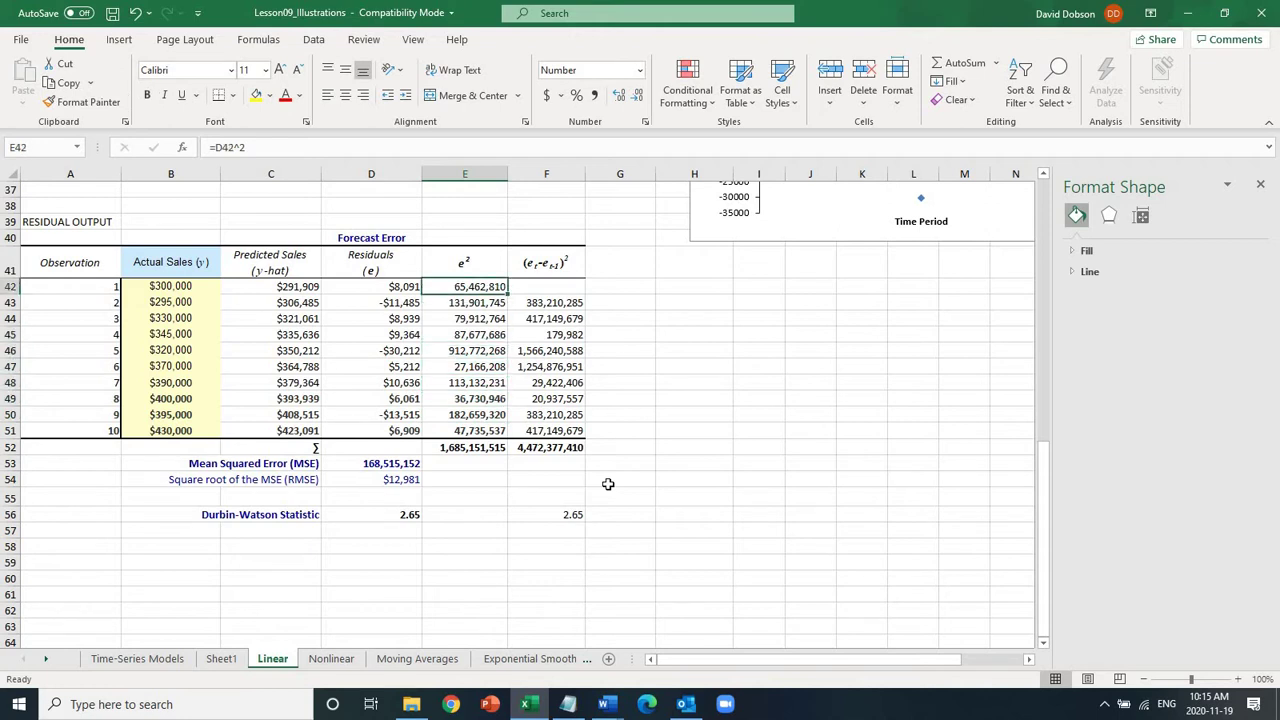
{"action": "key", "text": "Right"}
{"action": "key", "text": "Down"}
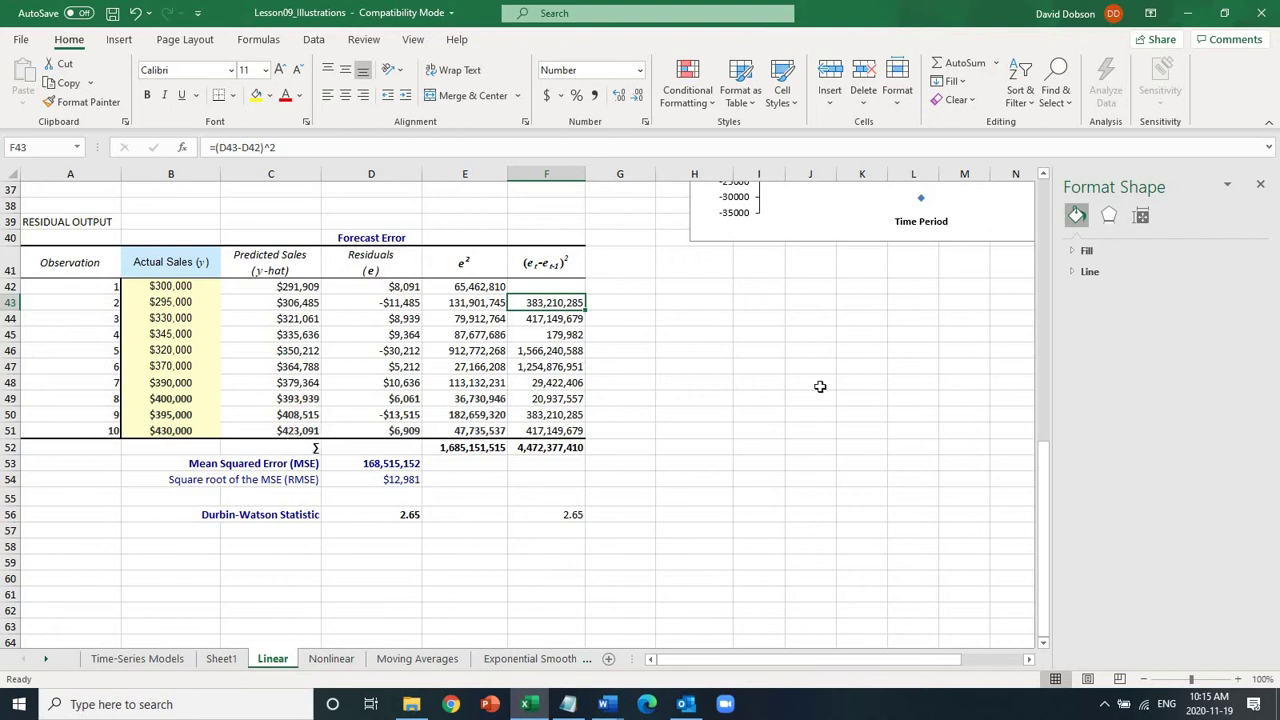
Close the Format Shape pane and go to cell A1 of the Nonlinear sheet.
{"action": "key", "text": "ctrl+Home"}
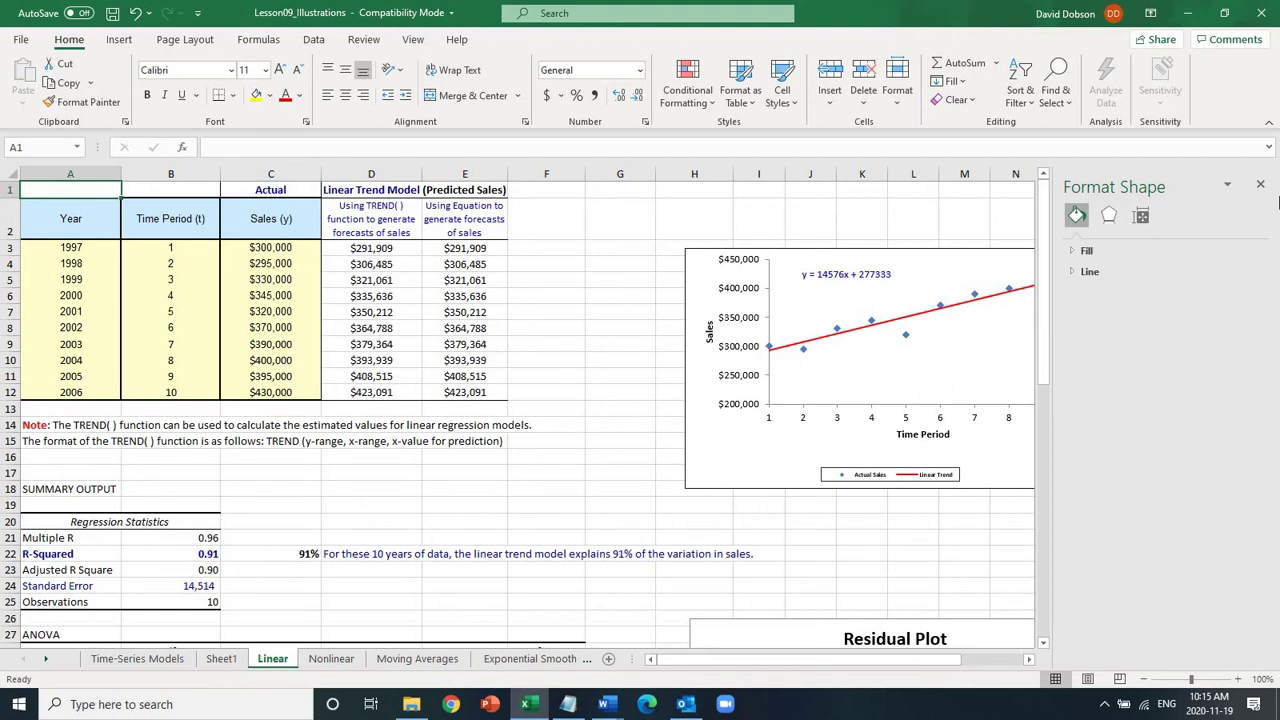
{"action": "left_click", "coordinate": [1260, 184]}
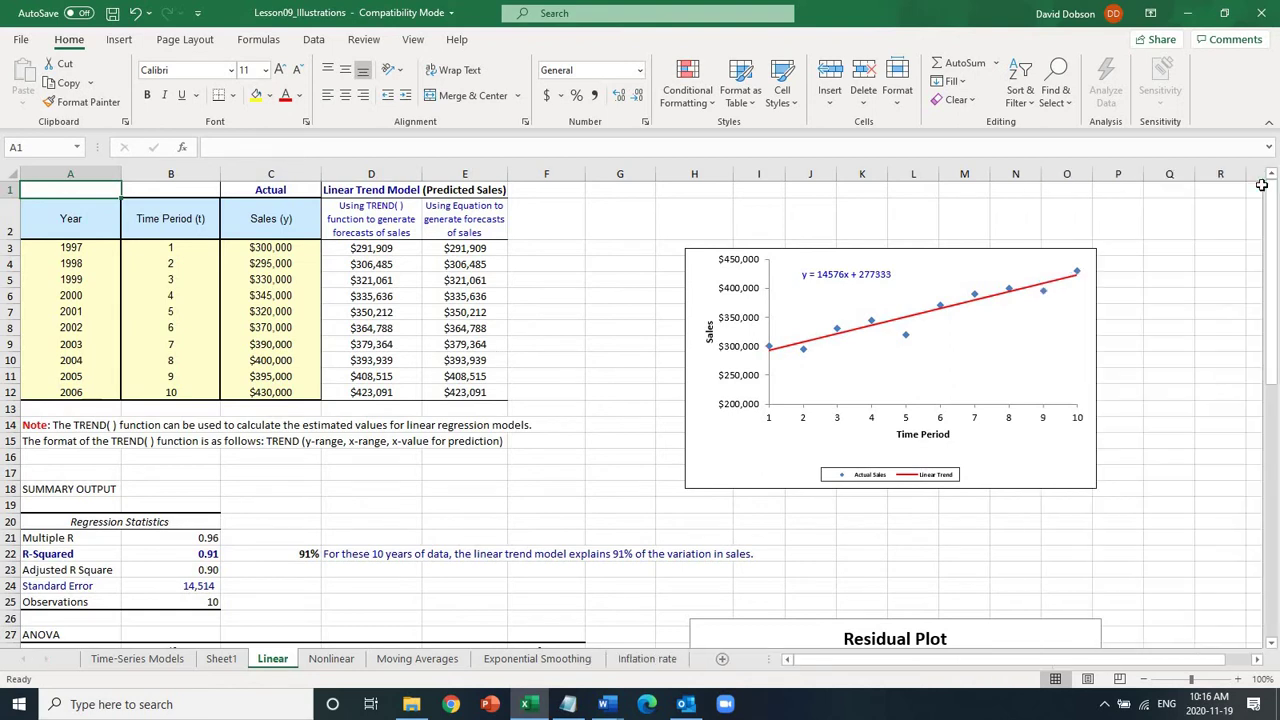
{"action": "left_click", "coordinate": [334, 660]}
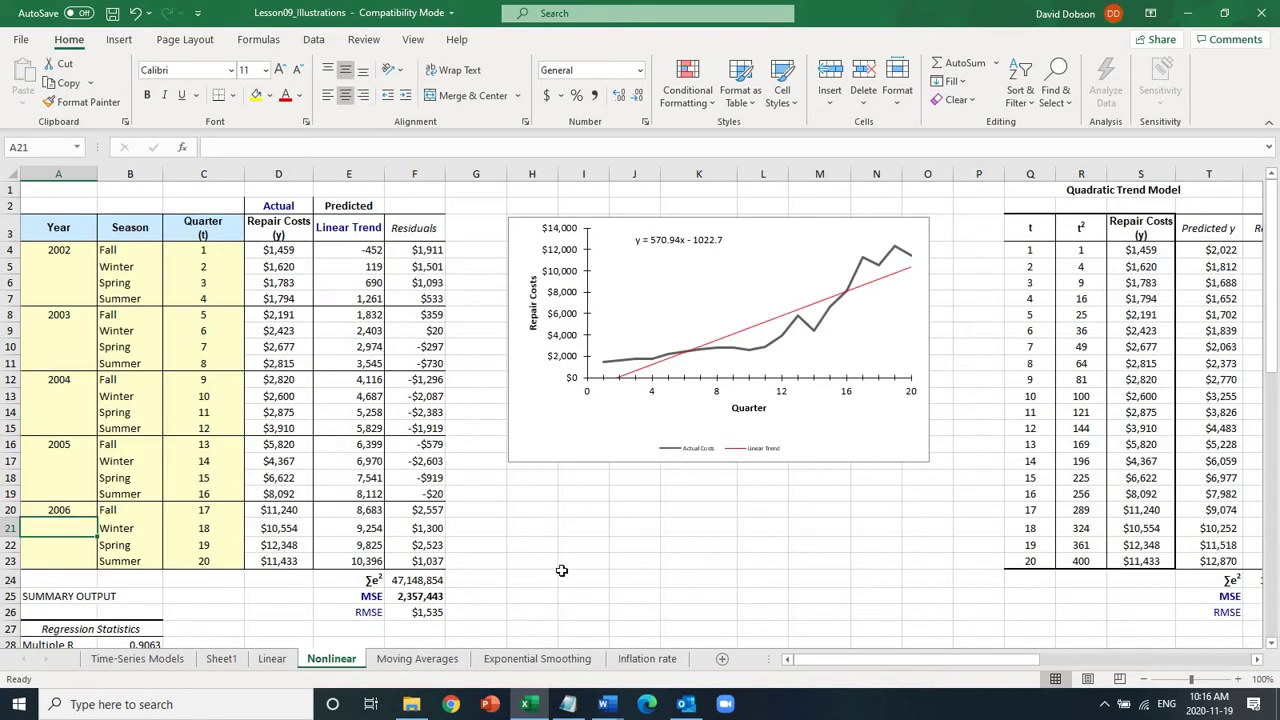
{"action": "left_click", "coordinate": [583, 565]}
{"action": "key", "text": "ctrl+Home"}
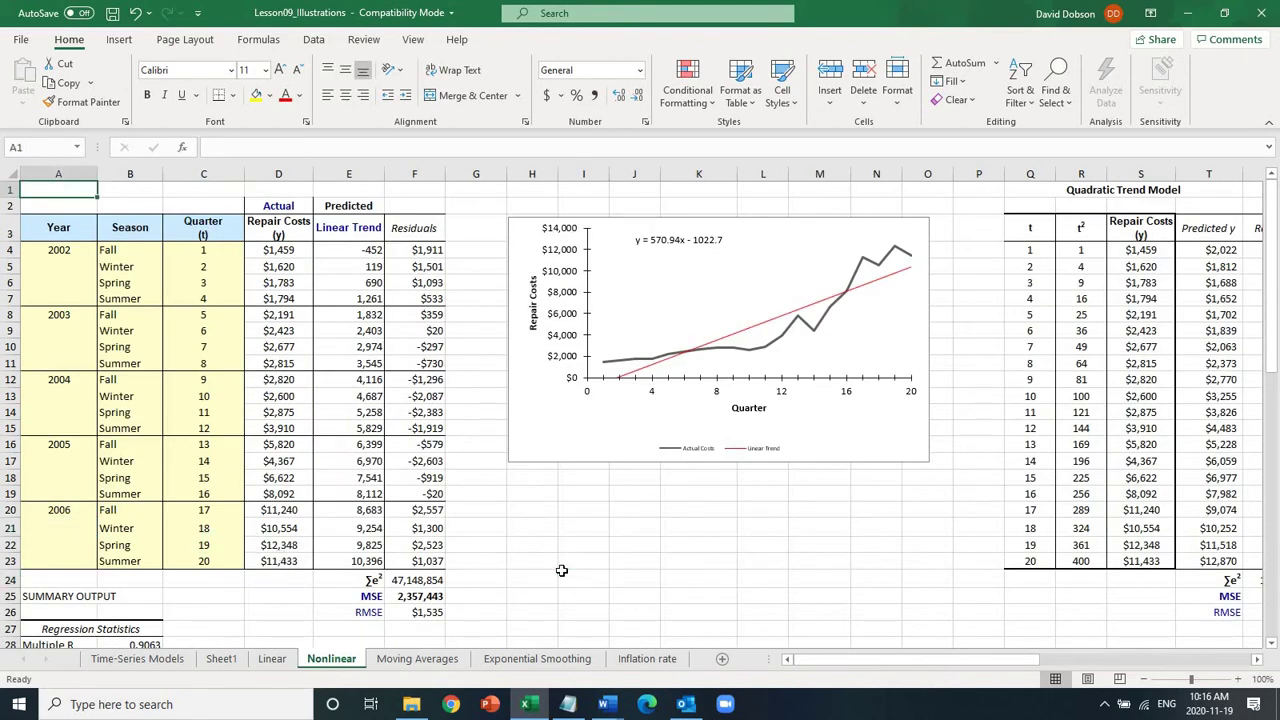
Look over the Quadratic Trend Model table on the Nonlinear sheet, then return to the Quarter heading in C3.
{"action": "left_click", "coordinate": [1258, 663]}
{"action": "left_click", "coordinate": [1258, 663]}
{"action": "left_click", "coordinate": [1258, 663]}
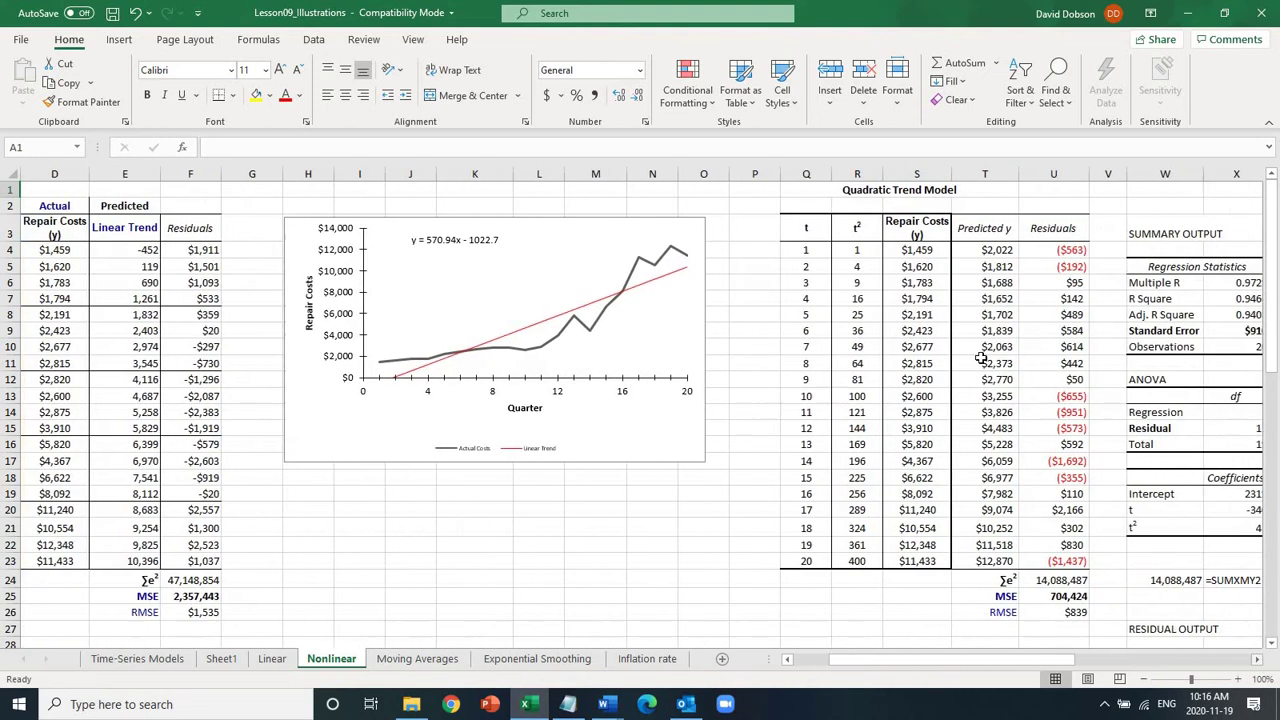
{"action": "left_click", "coordinate": [797, 230]}
{"action": "key", "text": "Left"}
{"action": "key", "text": "Left"}
{"action": "key", "text": "Left"}
{"action": "key", "text": "Left"}
{"action": "key", "text": "Left"}
{"action": "key", "text": "Left"}
{"action": "key", "text": "Left"}
{"action": "key", "text": "Left"}
{"action": "key", "text": "Left"}
{"action": "key", "text": "Left"}
{"action": "key", "text": "Left"}
{"action": "key", "text": "Left"}
{"action": "key", "text": "Left"}
{"action": "key", "text": "Left"}
{"action": "key", "text": "Left"}
{"action": "key", "text": "Left"}
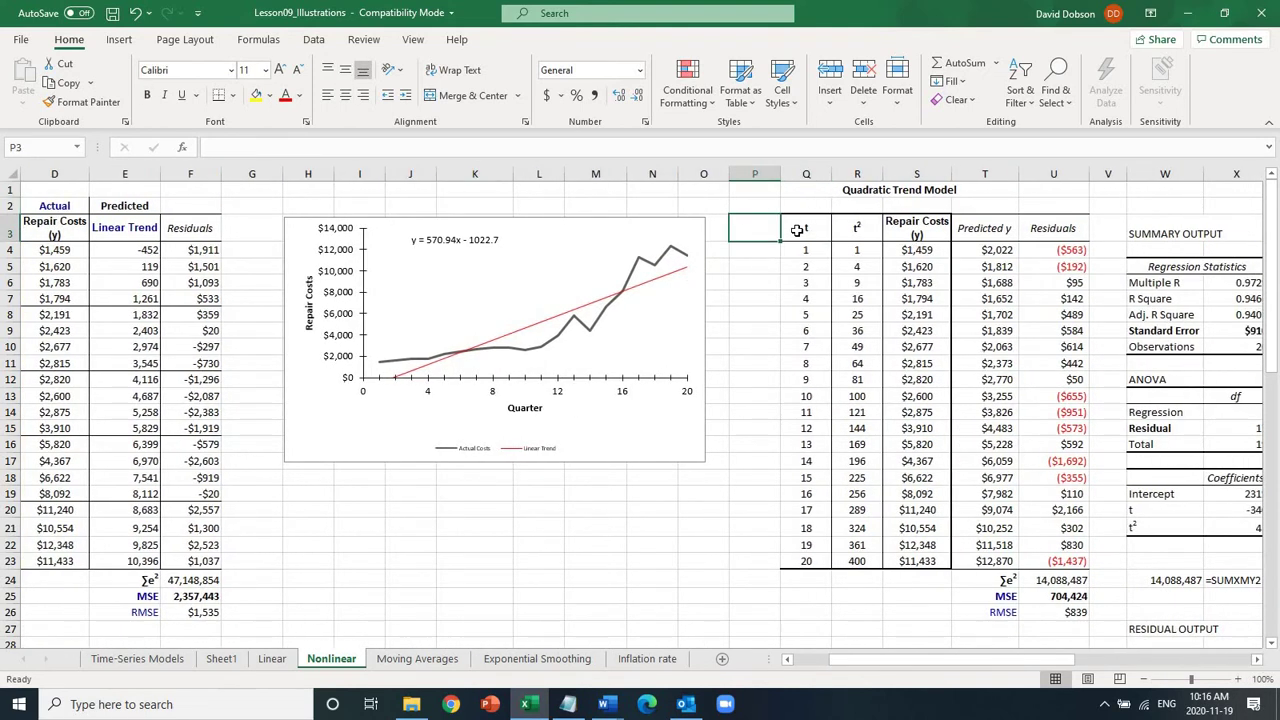
{"action": "key", "text": "Right"}
{"action": "key", "text": "Right"}
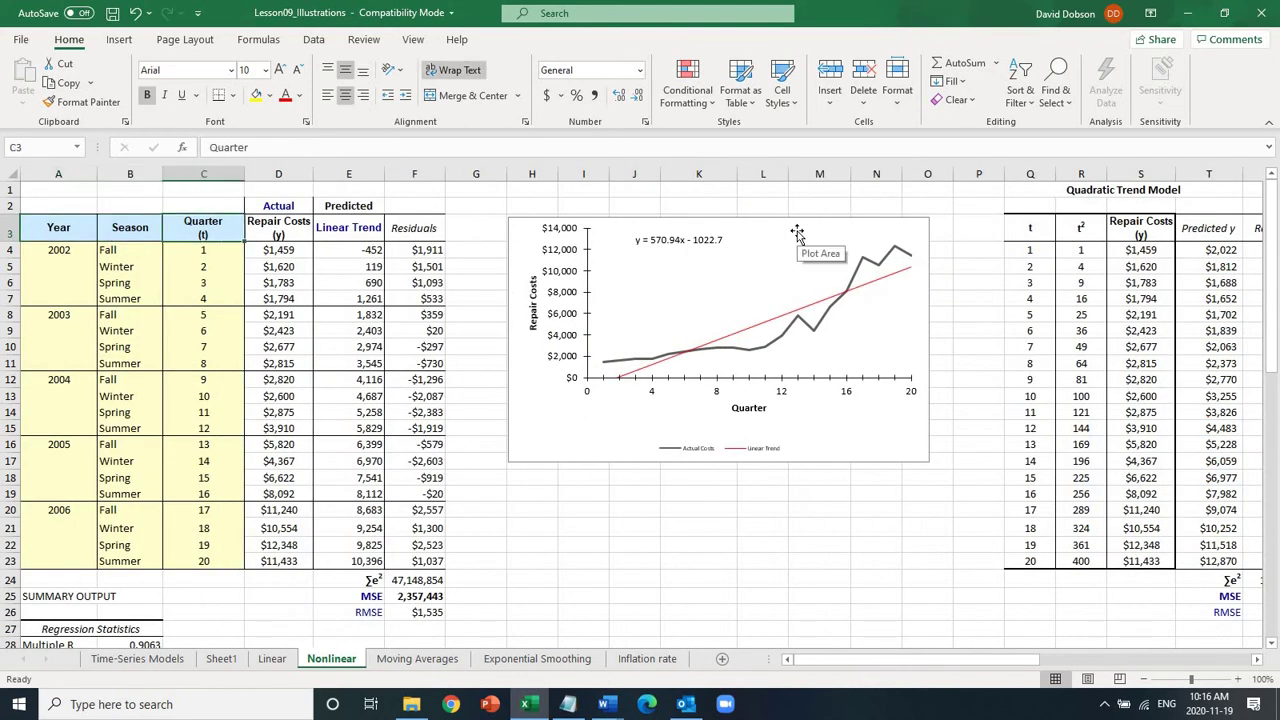
Review the quarter numbering in C4:C23 and the matching year and season entries for the first quarter.
{"action": "key", "text": "Down"}
{"action": "key", "text": "Down"}
{"action": "key", "text": "Down"}
{"action": "key", "text": "Down"}
{"action": "key", "text": "Down"}
{"action": "key", "text": "Down"}
{"action": "key", "text": "Down"}
{"action": "key", "text": "Down"}
{"action": "key", "text": "Down"}
{"action": "key", "text": "Down"}
{"action": "key", "text": "Down"}
{"action": "key", "text": "Down"}
{"action": "key", "text": "Down"}
{"action": "key", "text": "Down"}
{"action": "key", "text": "Down"}
{"action": "key", "text": "Down"}
{"action": "key", "text": "Down"}
{"action": "key", "text": "Down"}
{"action": "key", "text": "Down"}
{"action": "key", "text": "Down"}
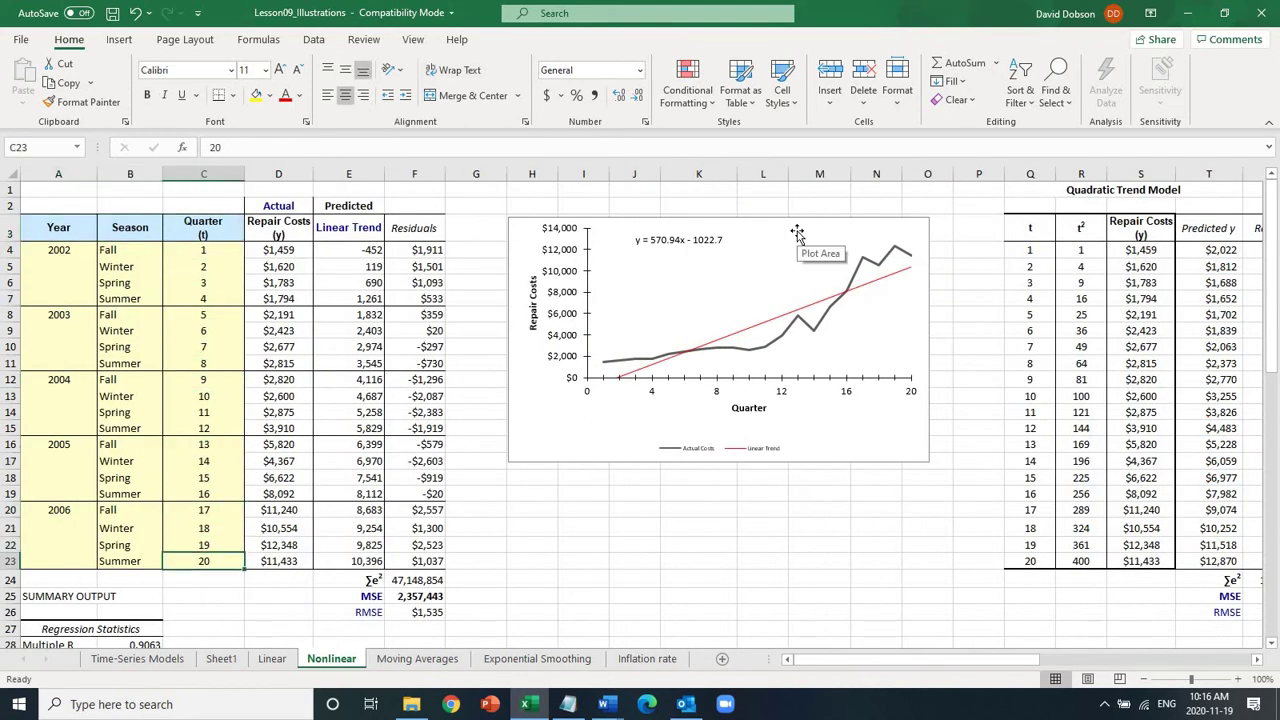
{"action": "key", "text": "Up"}
{"action": "key", "text": "Up"}
{"action": "key", "text": "Up"}
{"action": "key", "text": "Up"}
{"action": "key", "text": "Up"}
{"action": "key", "text": "Up"}
{"action": "key", "text": "Up"}
{"action": "key", "text": "Up"}
{"action": "key", "text": "Up"}
{"action": "key", "text": "Up"}
{"action": "key", "text": "Up"}
{"action": "key", "text": "Up"}
{"action": "key", "text": "Up"}
{"action": "key", "text": "Up"}
{"action": "key", "text": "Up"}
{"action": "key", "text": "Up"}
{"action": "key", "text": "Up"}
{"action": "key", "text": "Up"}
{"action": "key", "text": "Up"}
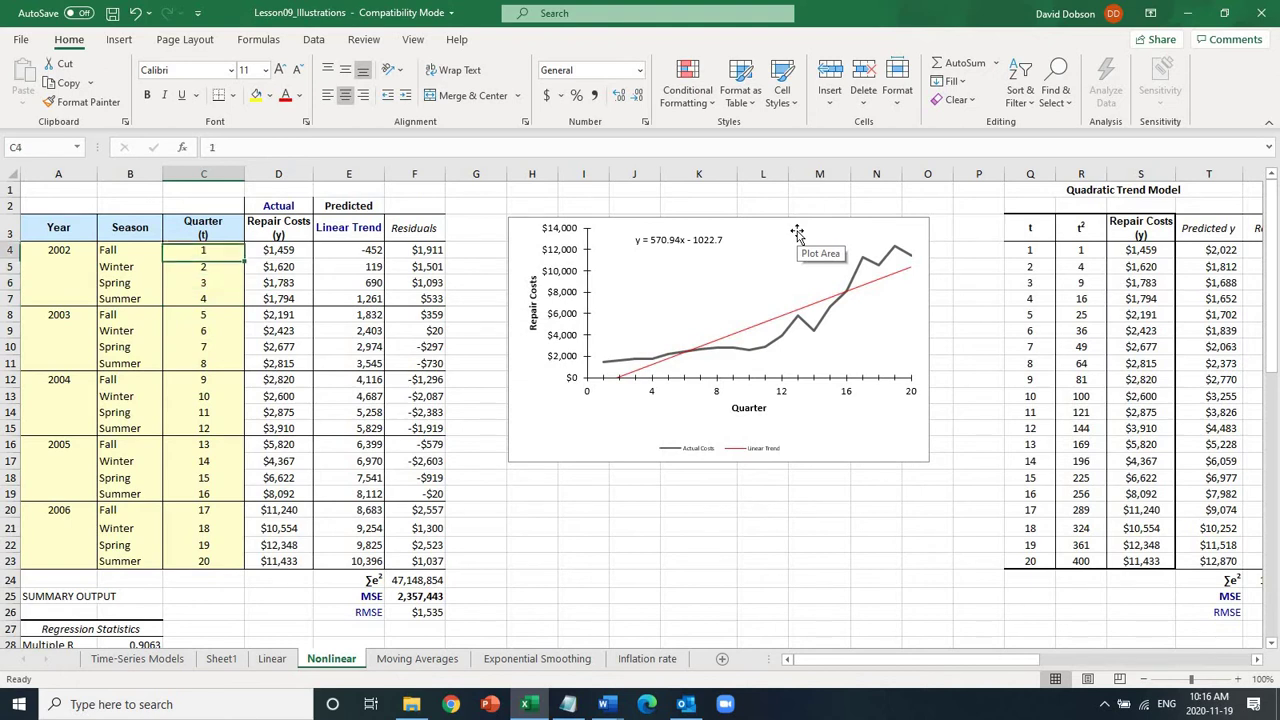
{"action": "key", "text": "Left"}
{"action": "key", "text": "Left"}
{"action": "key", "text": "Right"}
{"action": "key", "text": "Right"}
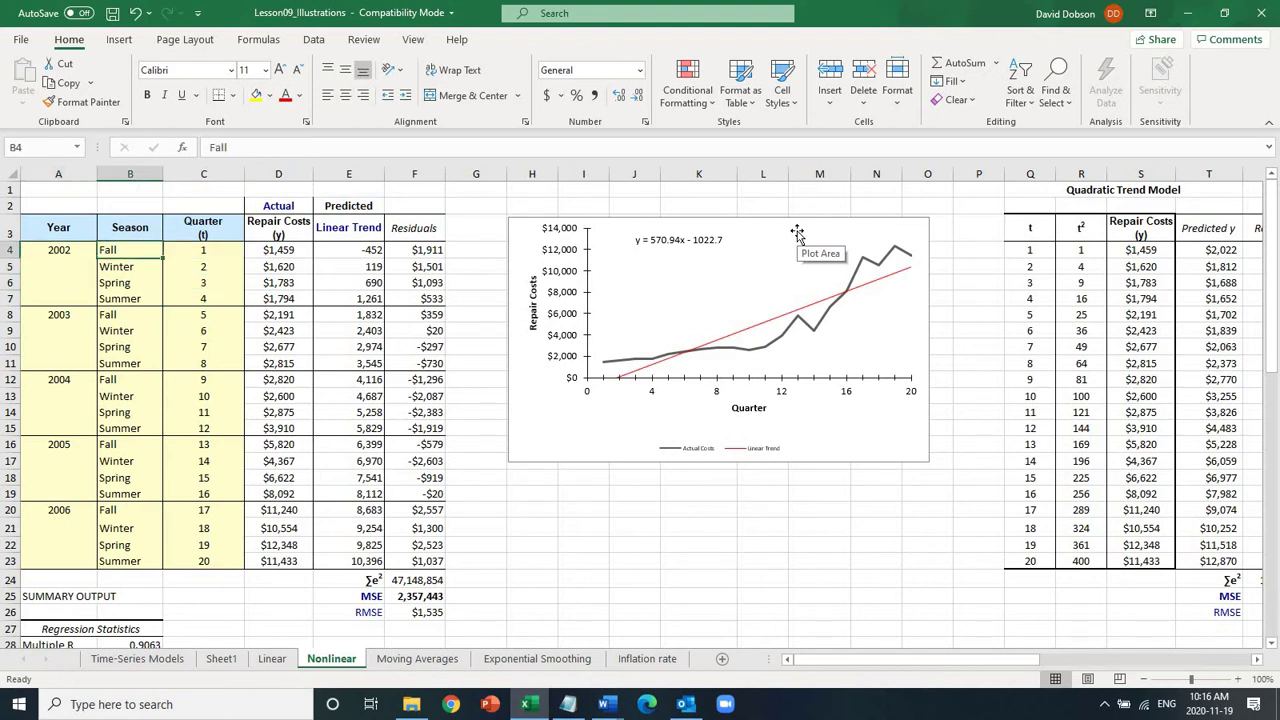
Compare the first t value in Q4 of the quadratic model with the first quarter number in C4.
{"action": "left_click", "coordinate": [1032, 253]}
{"action": "left_click_drag", "start_coordinate": [1032, 253], "coordinate": [1032, 267]}
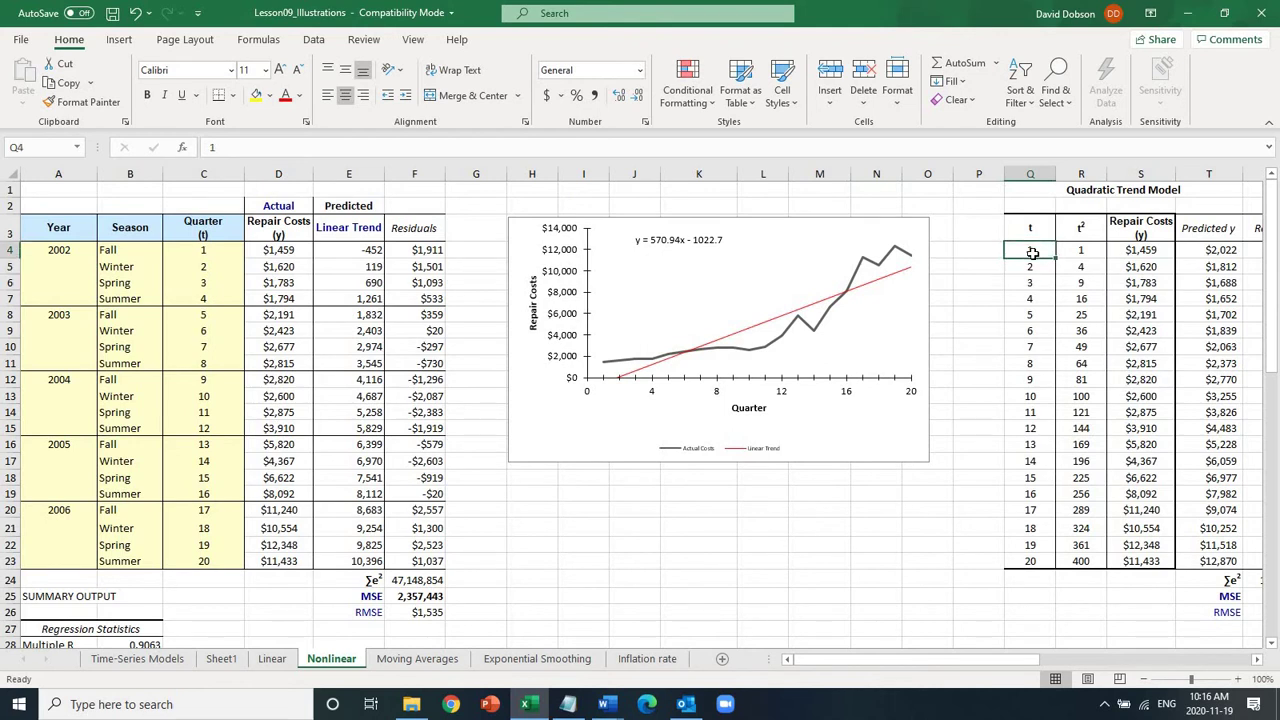
{"action": "left_click", "coordinate": [1032, 253]}
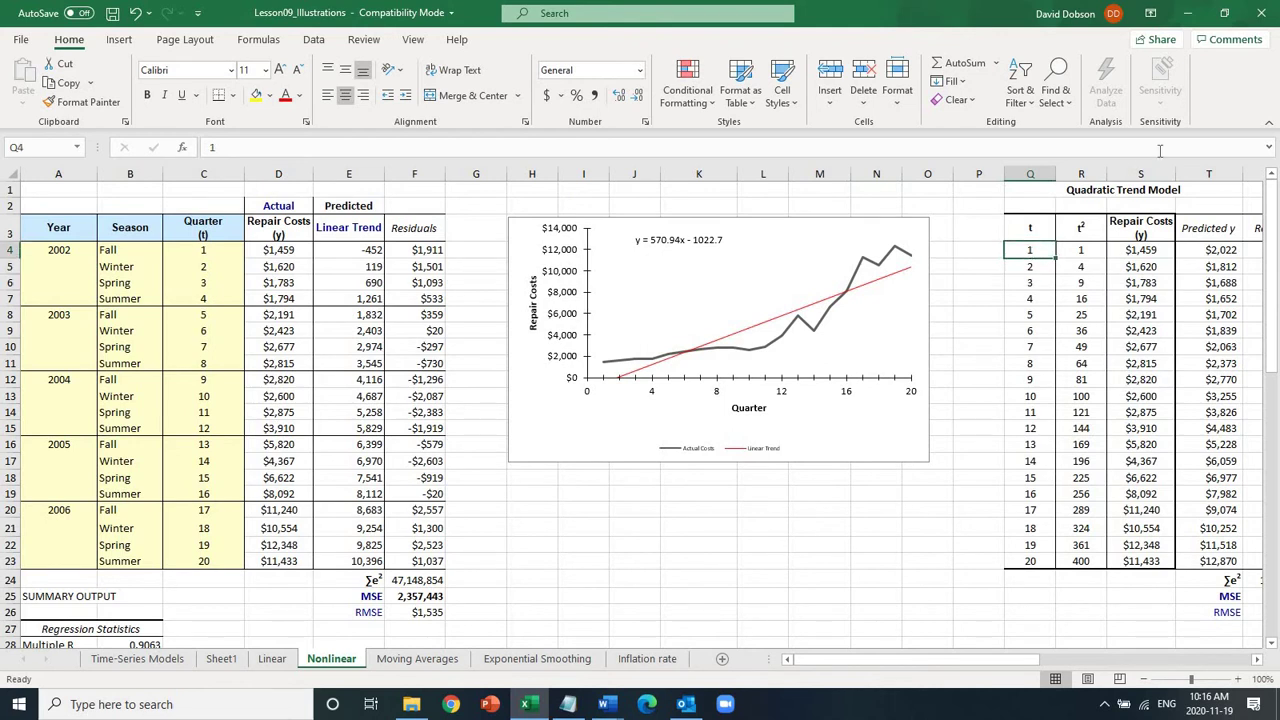
{"action": "left_click", "coordinate": [190, 249]}
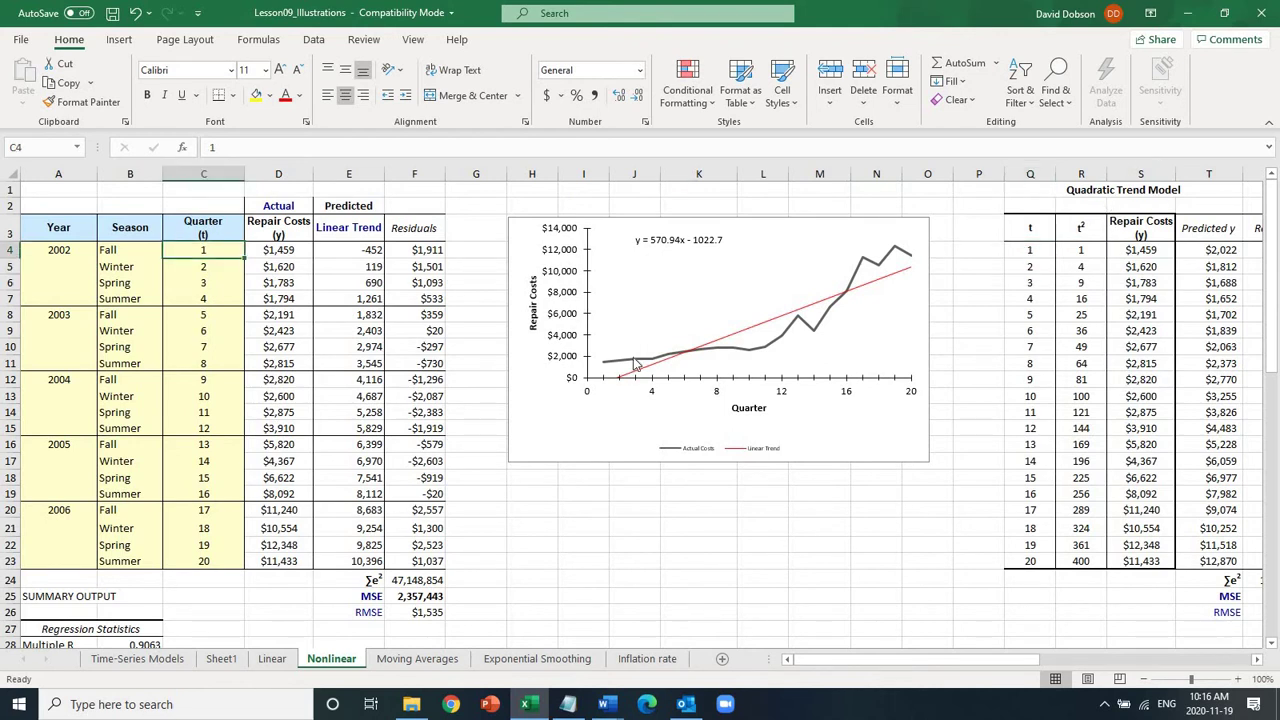
{"action": "left_click", "coordinate": [1028, 230]}
Inspect the t² formulas in R4 through R7 of the Quadratic Trend Model.
{"action": "left_click", "coordinate": [1074, 248]}
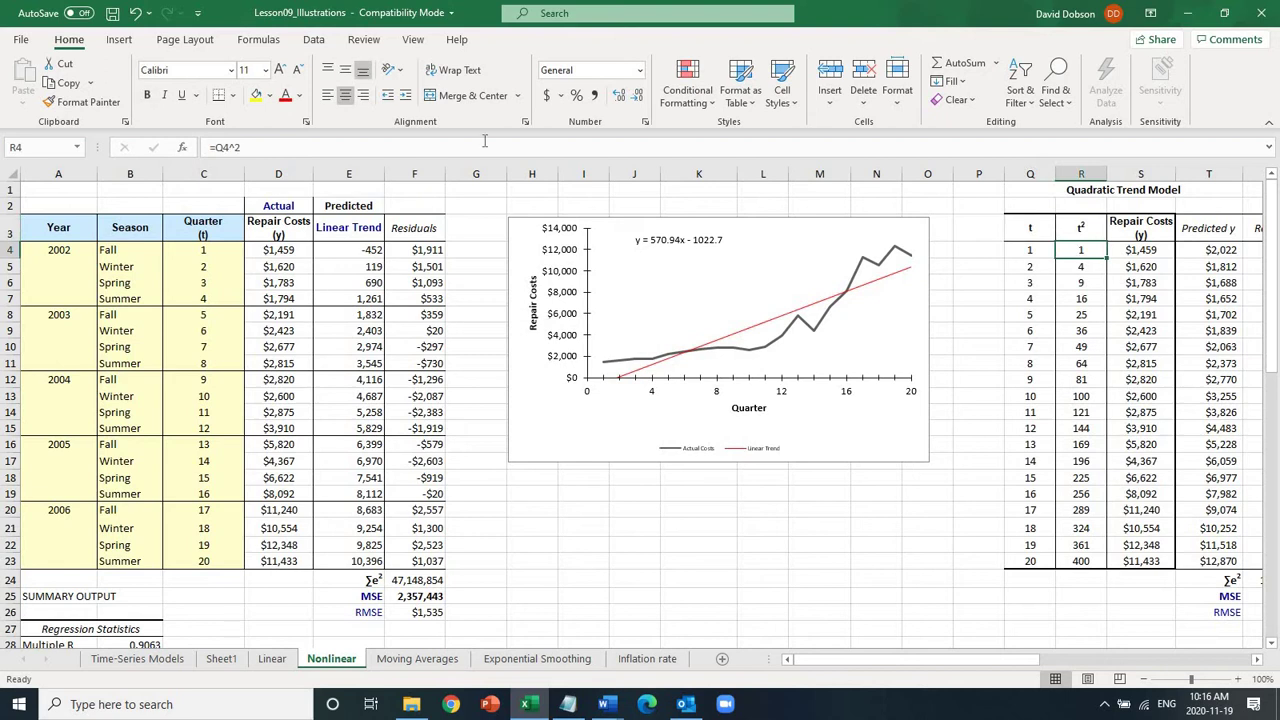
{"action": "key", "text": "F2"}
{"action": "key", "text": "Escape"}
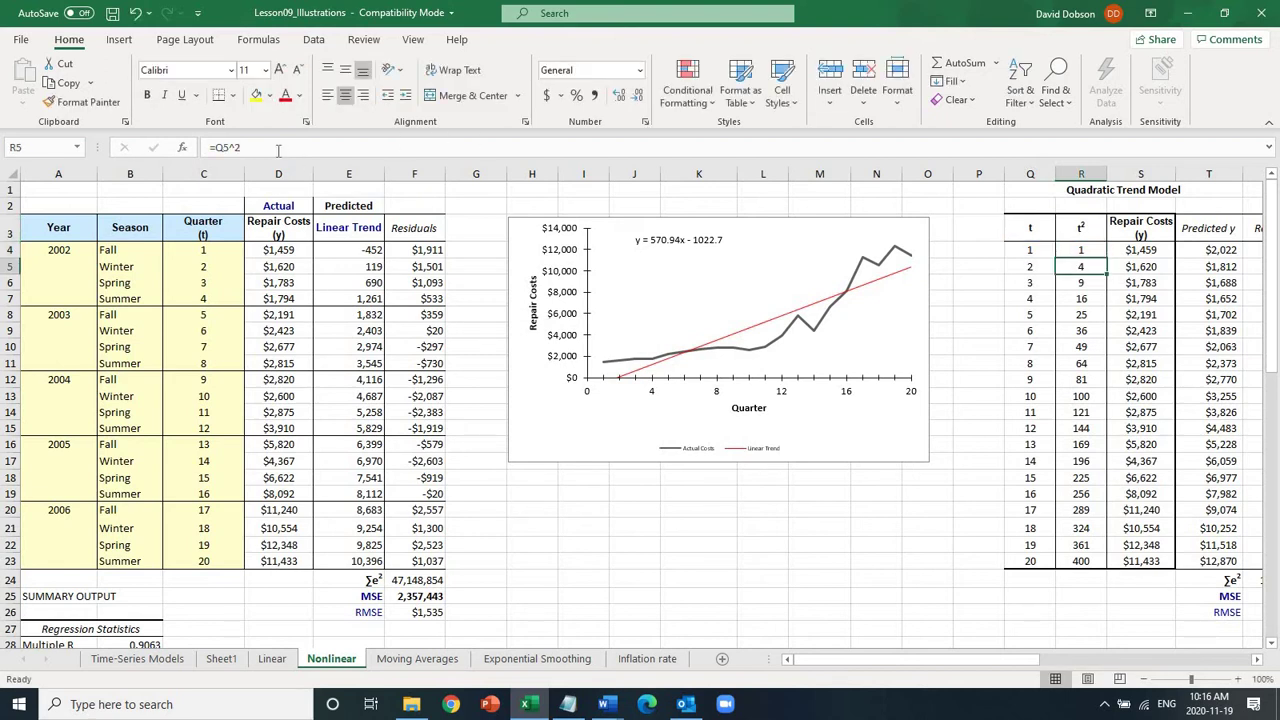
{"action": "key", "text": "ctrl+c"}
{"action": "key", "text": "Down"}
{"action": "key", "text": "Escape"}
{"action": "key", "text": "F2"}
{"action": "key", "text": "Escape"}
{"action": "key", "text": "Down"}
{"action": "key", "text": "F2"}
{"action": "key", "text": "Escape"}
{"action": "key", "text": "Down"}
{"action": "key", "text": "F2"}
{"action": "key", "text": "Escape"}
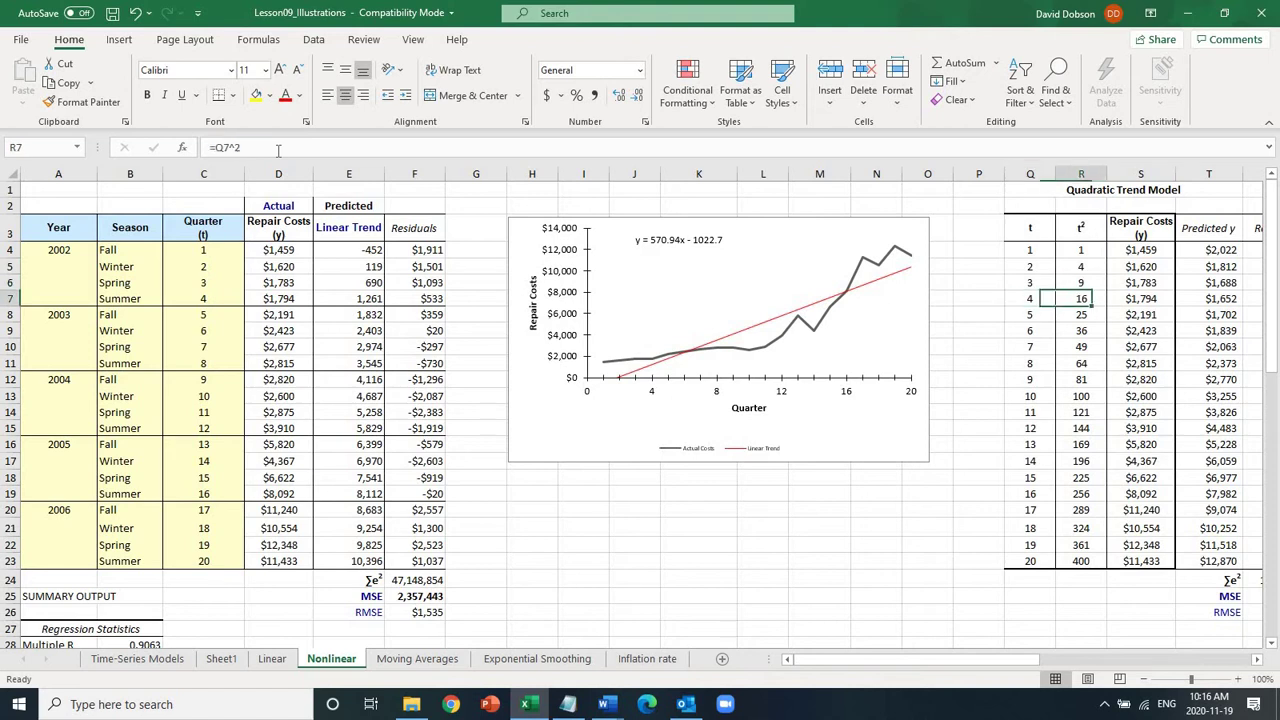
Check the Predicted y formula in T4 and the neighbouring residual, then return to the first t value in Q4.
{"action": "key", "text": "Up"}
{"action": "key", "text": "Up"}
{"action": "key", "text": "Up"}
{"action": "key", "text": "Right"}
{"action": "key", "text": "Right"}
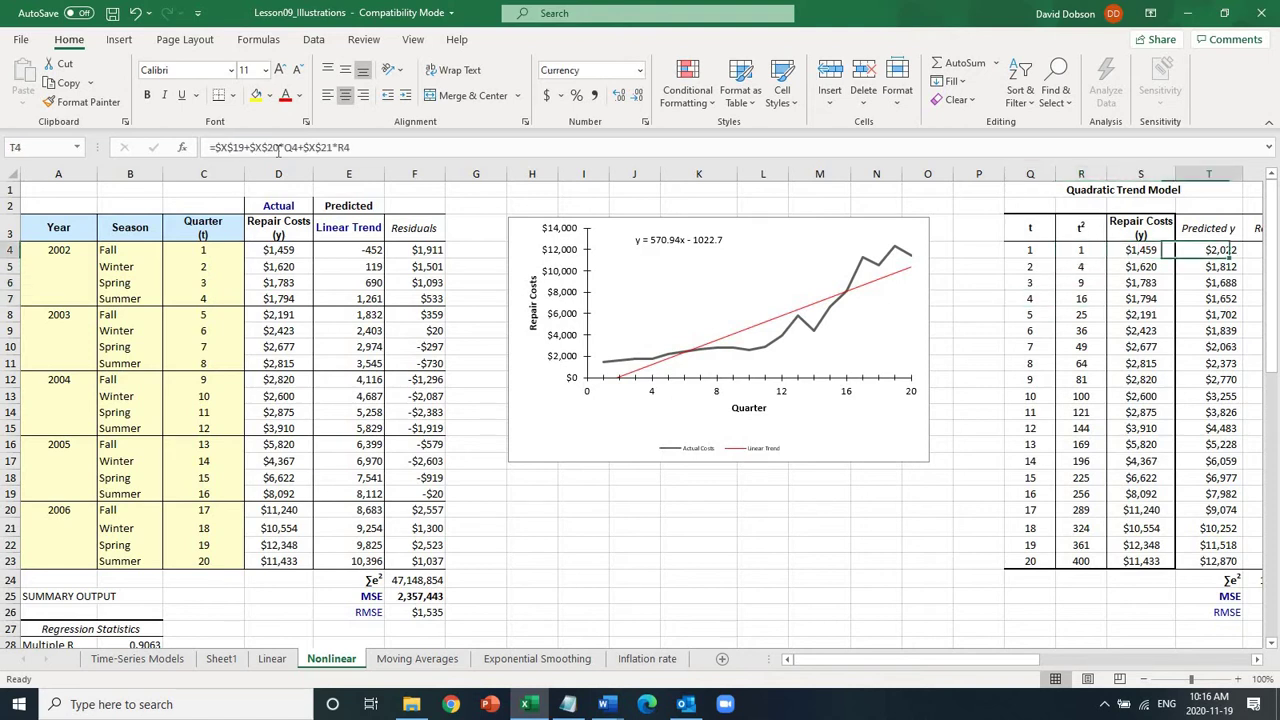
{"action": "key", "text": "Right"}
{"action": "key", "text": "Left"}
{"action": "key", "text": "Left"}
{"action": "key", "text": "Left"}
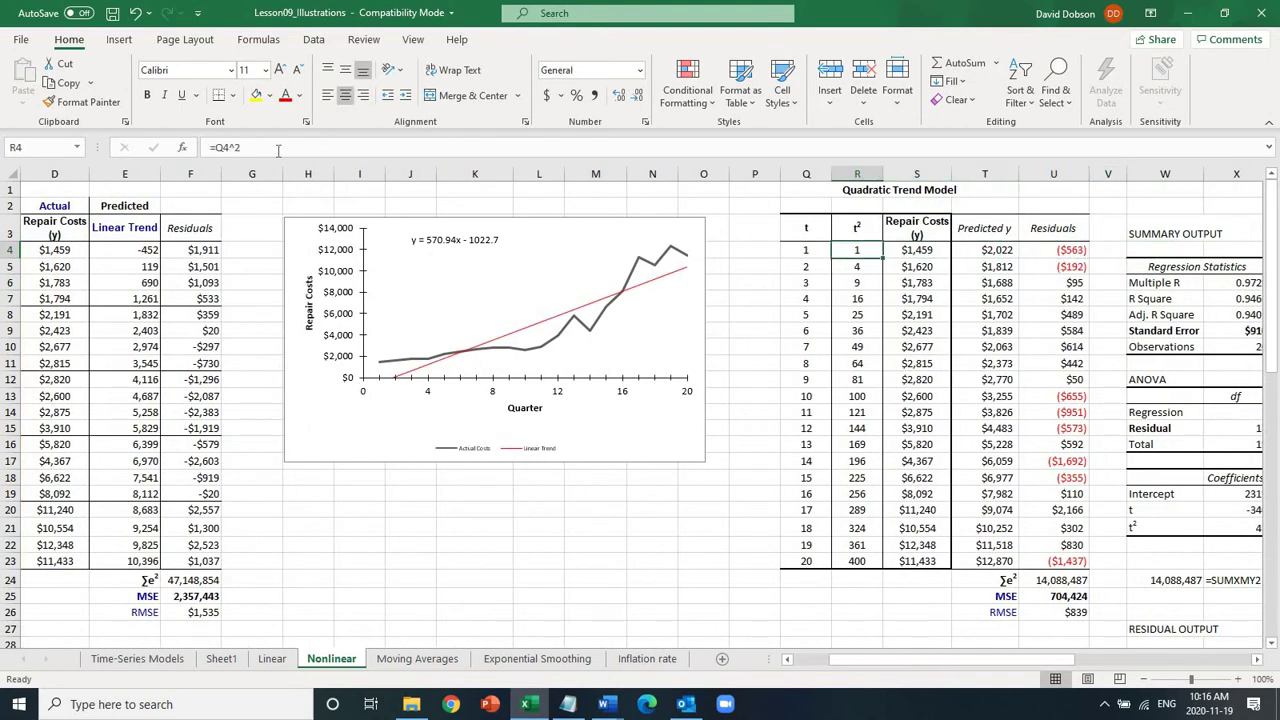
{"action": "key", "text": "Left"}
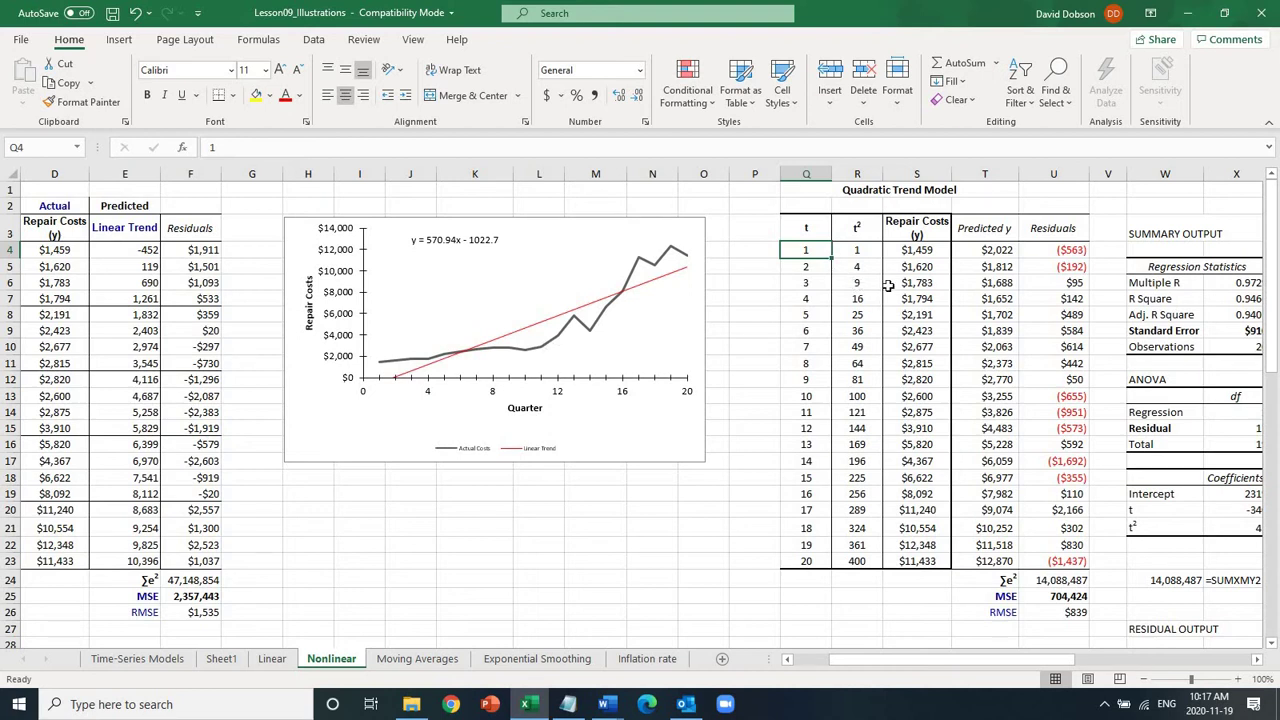
Examine the quadratic model's regression statistics, ANOVA table and coefficients, along with the repair costs chart and its polynomial trend line.
{"action": "key", "text": "Right"}
{"action": "key", "text": "Right"}
{"action": "key", "text": "Right"}
{"action": "key", "text": "Right"}
{"action": "key", "text": "Right"}
{"action": "key", "text": "Right"}
{"action": "key", "text": "Right"}
{"action": "key", "text": "Right"}
{"action": "key", "text": "Right"}
{"action": "key", "text": "Right"}
{"action": "key", "text": "Right"}
{"action": "key", "text": "Right"}
{"action": "key", "text": "Right"}
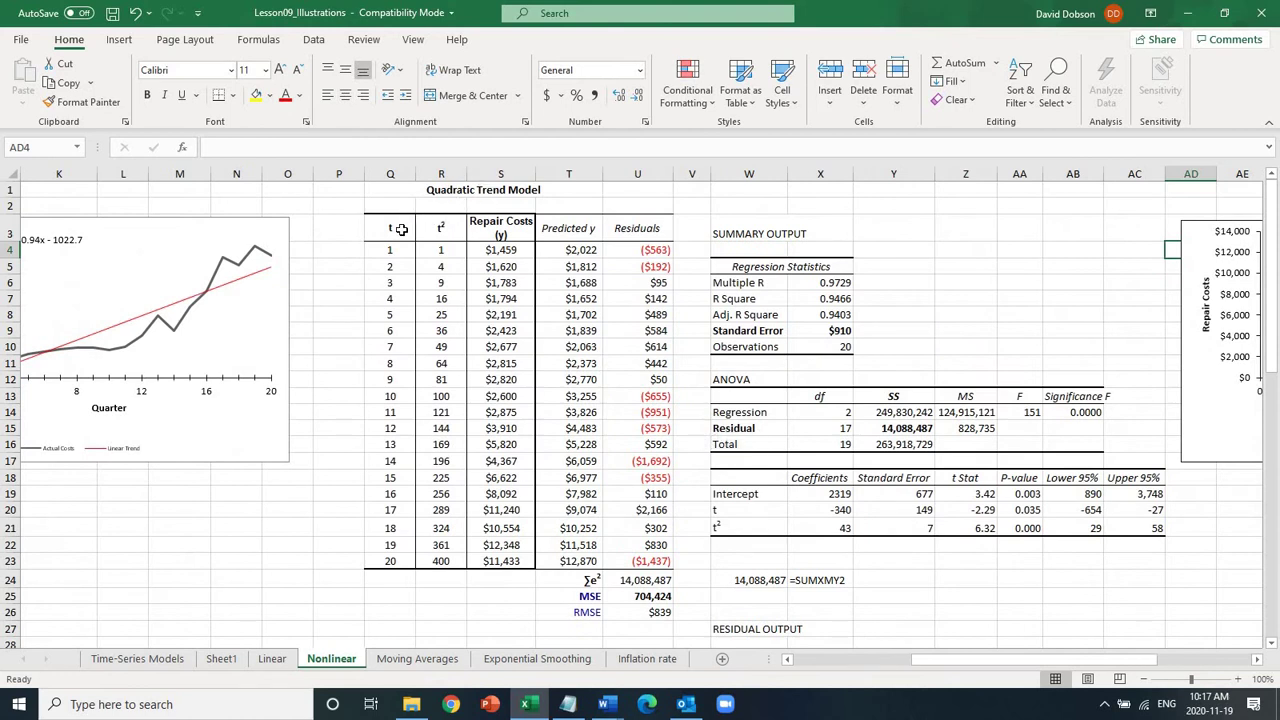
{"action": "key", "text": "Right"}
{"action": "key", "text": "Right"}
{"action": "key", "text": "Right"}
{"action": "key", "text": "Right"}
{"action": "key", "text": "Right"}
{"action": "key", "text": "Right"}
{"action": "key", "text": "Right"}
{"action": "key", "text": "Right"}
{"action": "key", "text": "Right"}
{"action": "key", "text": "Right"}
{"action": "key", "text": "Right"}
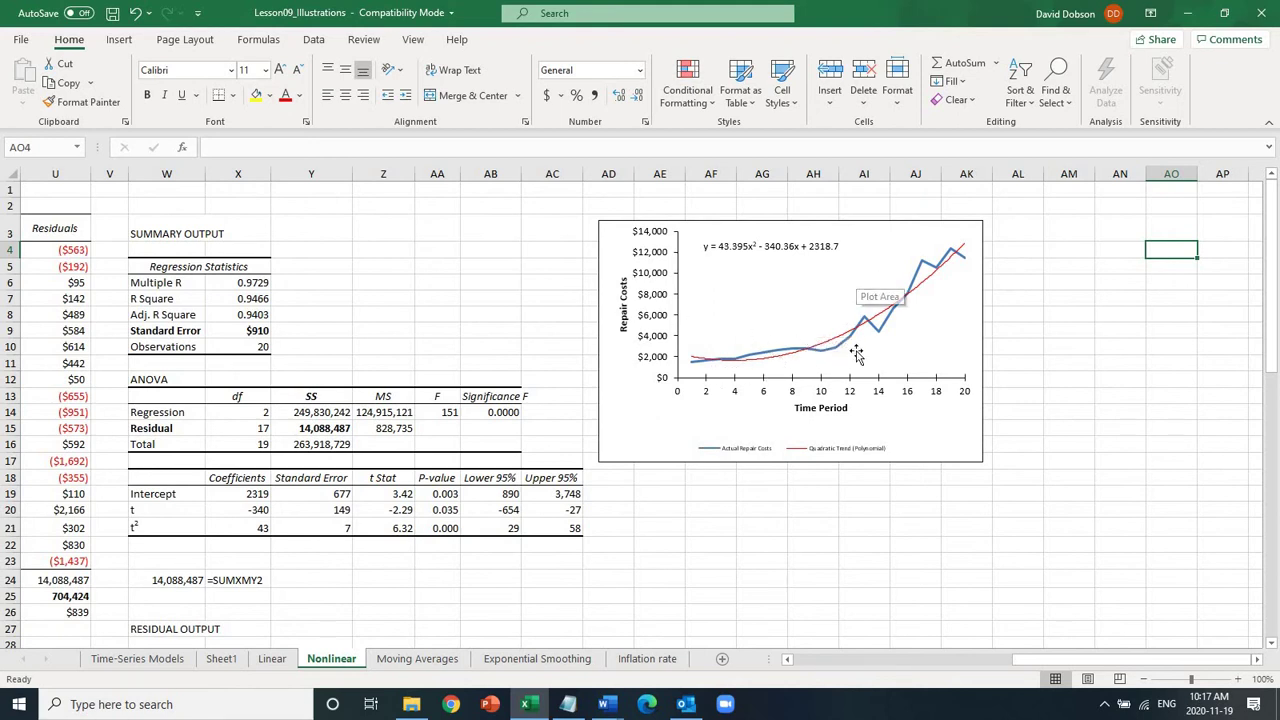
Return to the Quadratic Trend Model table and open the Regression tool from Data Analysis.
{"action": "left_click", "coordinate": [487, 275]}
{"action": "key", "text": "Left"}
{"action": "key", "text": "Left"}
{"action": "key", "text": "Left"}
{"action": "key", "text": "Left"}
{"action": "key", "text": "Left"}
{"action": "key", "text": "Left"}
{"action": "key", "text": "Left"}
{"action": "key", "text": "Left"}
{"action": "key", "text": "Left"}
{"action": "key", "text": "Left"}
{"action": "key", "text": "Left"}
{"action": "key", "text": "Left"}
{"action": "key", "text": "Left"}
{"action": "key", "text": "Left"}
{"action": "key", "text": "Left"}
{"action": "key", "text": "Left"}
{"action": "key", "text": "Left"}
{"action": "key", "text": "Left"}
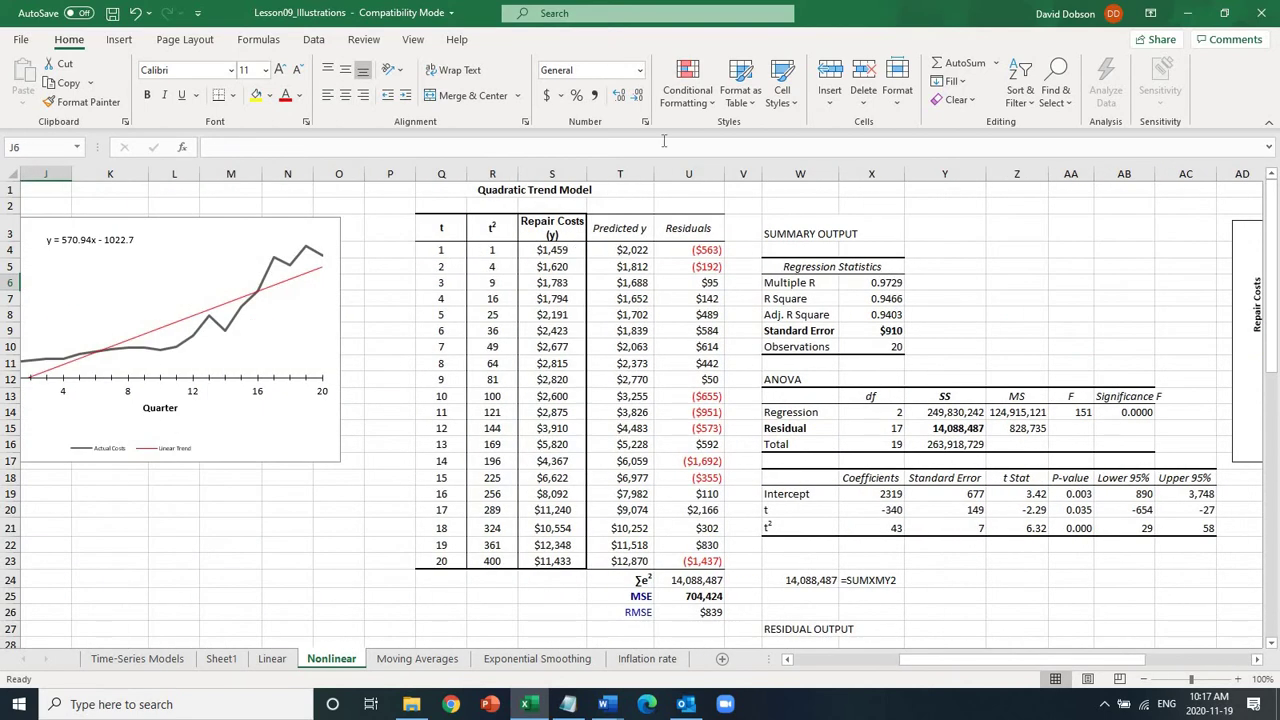
{"action": "left_click", "coordinate": [313, 39]}
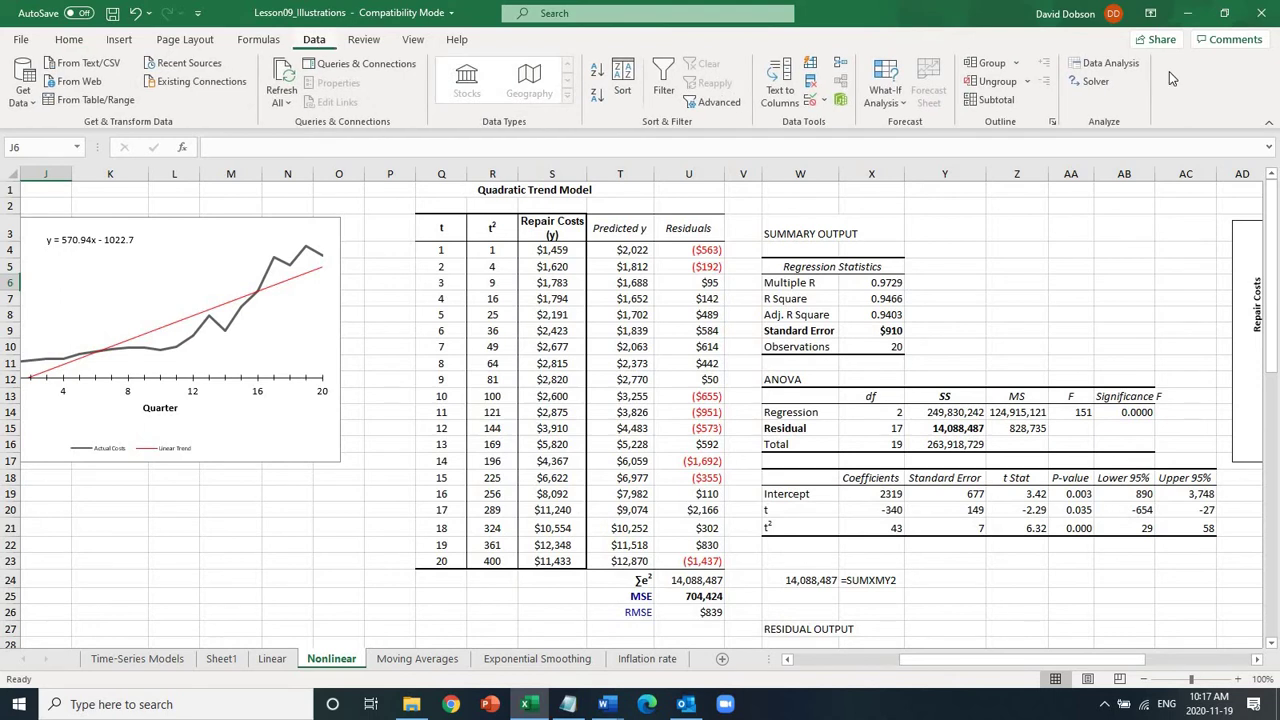
{"action": "left_click", "coordinate": [1110, 64]}
{"action": "scroll", "coordinate": [700, 300], "scroll_direction": "down", "scroll_amount": 2}
{"action": "left_click", "coordinate": [780, 345]}
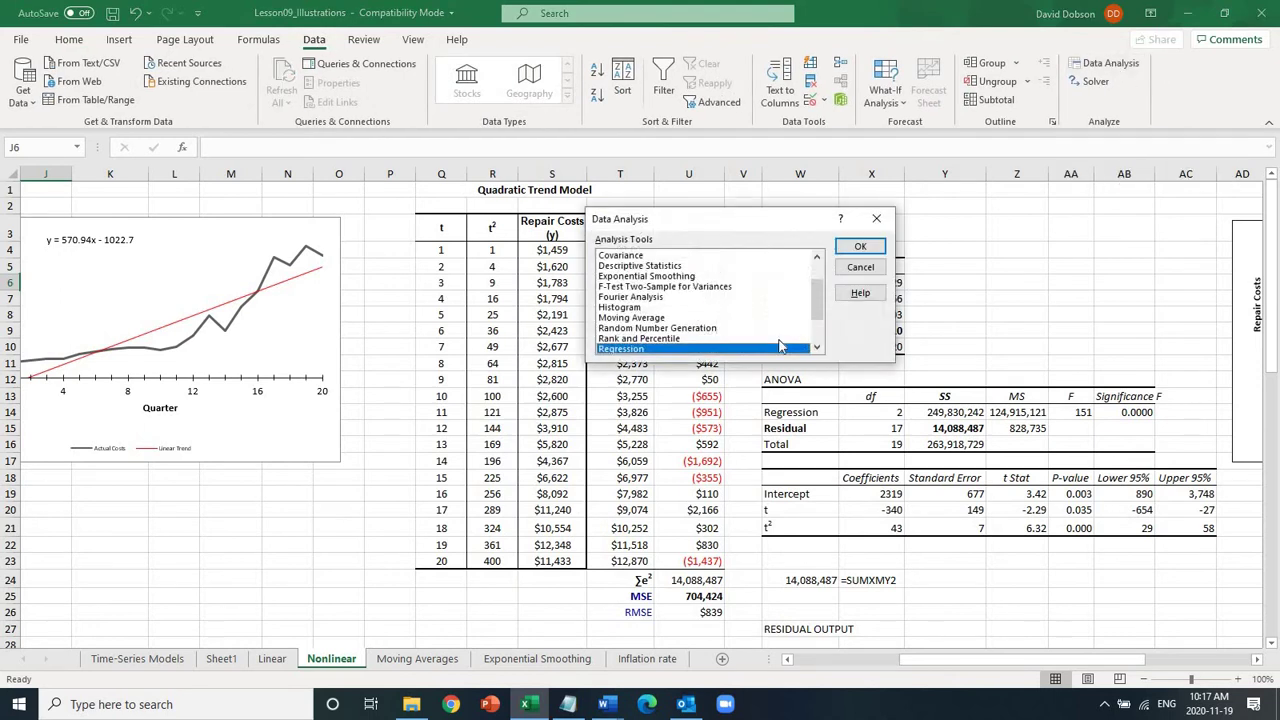
{"action": "left_click", "coordinate": [856, 250]}
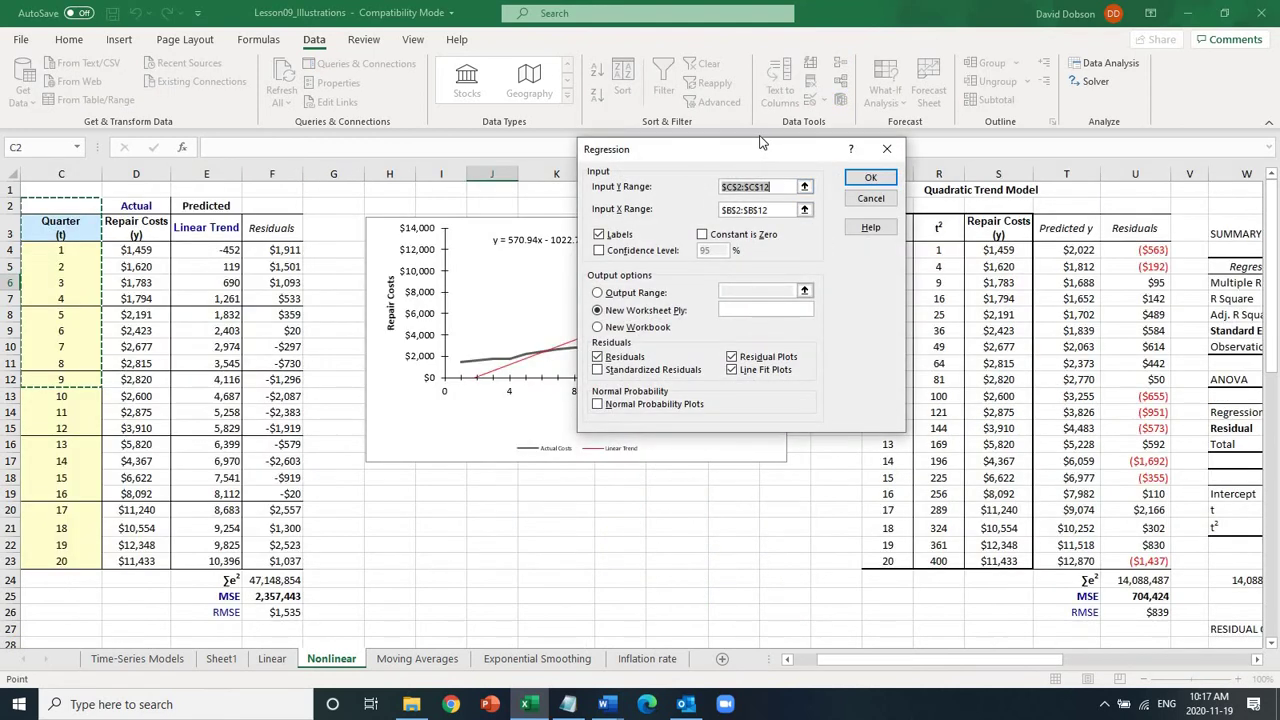
Set the regression's Input Y Range to the quadratic model's Repair Costs column with its heading, $S$3:$S$23.
{"action": "left_click_drag", "start_coordinate": [753, 146], "coordinate": [368, 156]}
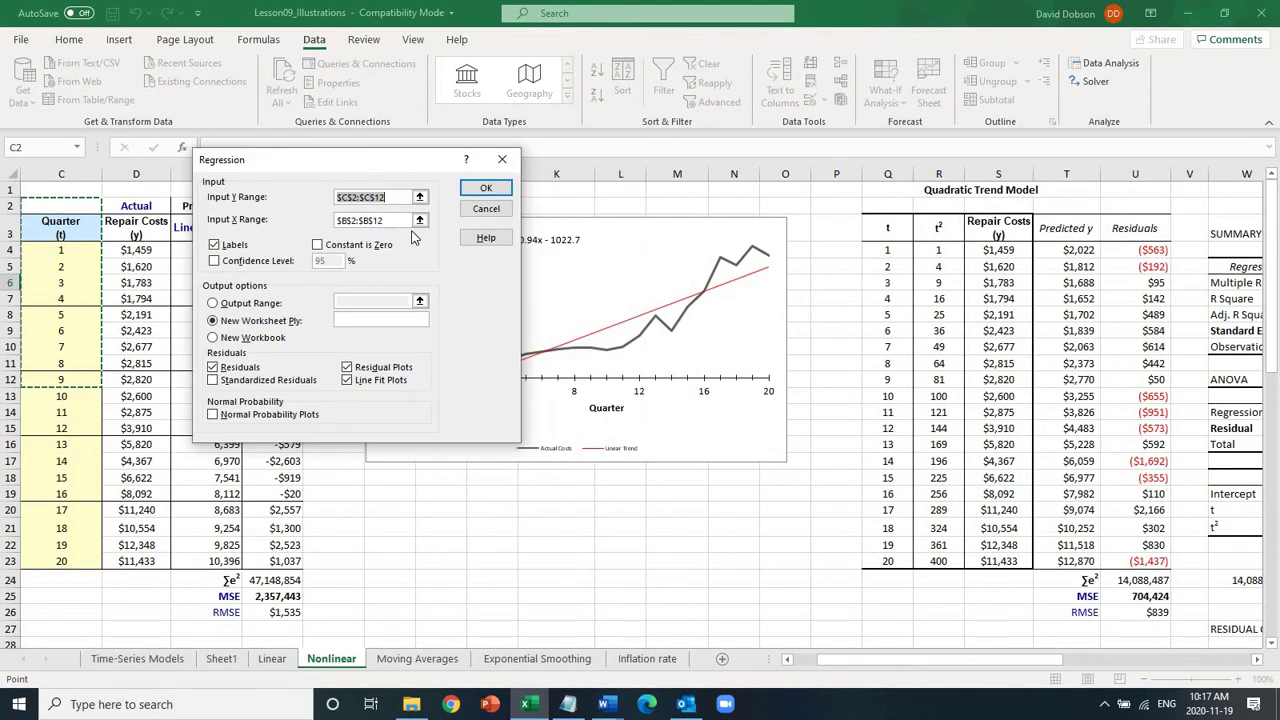
{"action": "key", "text": "Delete"}
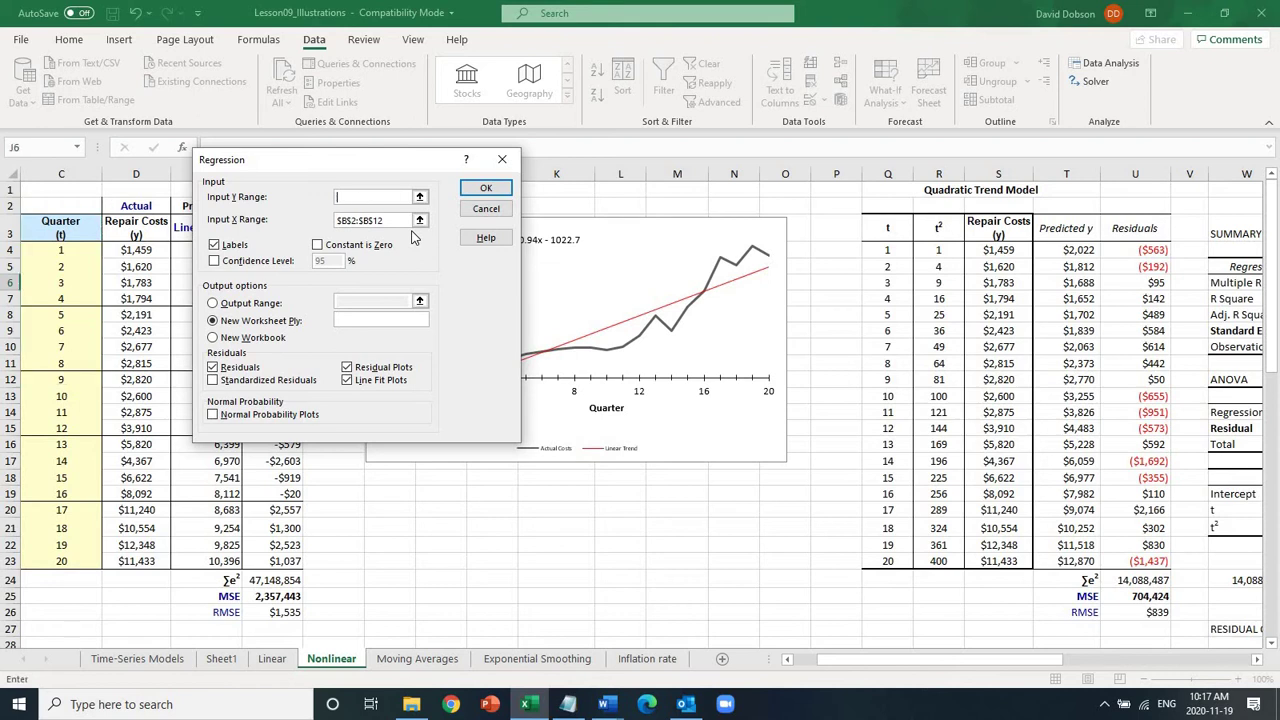
{"action": "left_click", "coordinate": [987, 230]}
{"action": "key", "text": "shift+Down"}
{"action": "key", "text": "shift+Down"}
{"action": "key", "text": "shift+Down"}
{"action": "key", "text": "shift+Down"}
{"action": "key", "text": "shift+Down"}
{"action": "key", "text": "shift+Down"}
{"action": "key", "text": "shift+Down"}
{"action": "key", "text": "shift+Down"}
{"action": "key", "text": "shift+Down"}
{"action": "key", "text": "shift+Down"}
{"action": "key", "text": "shift+Down"}
{"action": "key", "text": "shift+Down"}
{"action": "key", "text": "shift+Down"}
{"action": "key", "text": "shift+Down"}
{"action": "key", "text": "shift+Down"}
{"action": "key", "text": "shift+Down"}
{"action": "key", "text": "shift+Down"}
{"action": "key", "text": "shift+Down"}
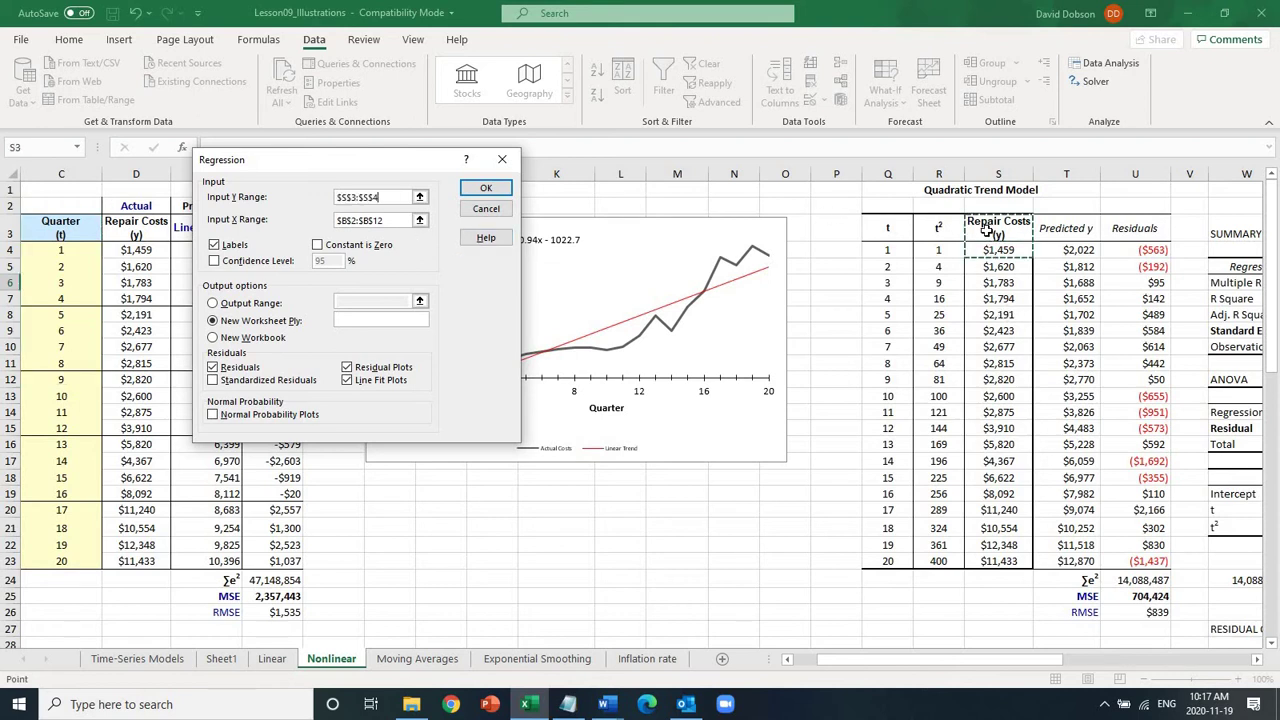
{"action": "key", "text": "shift+Down"}
{"action": "key", "text": "shift+Down"}
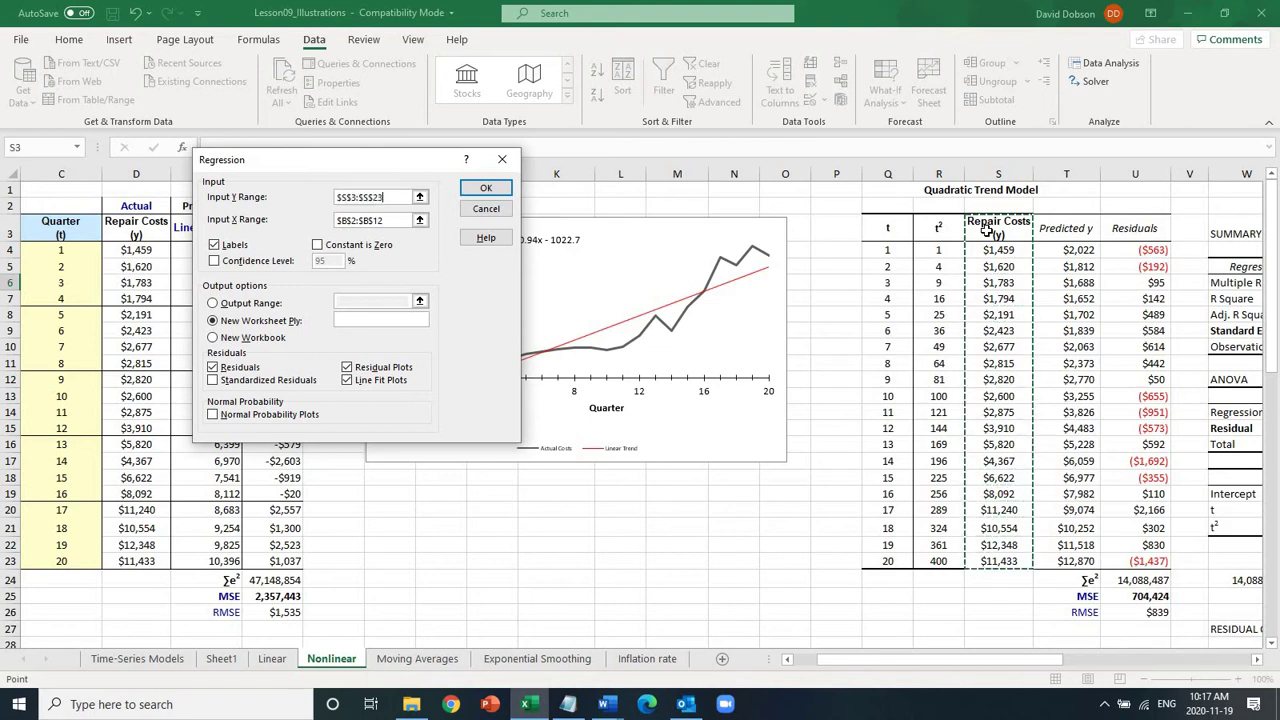
Set the Input X Range to the t and t² columns, $Q$3:$R$23, and run the regression to a new worksheet.
{"action": "left_click", "coordinate": [390, 220]}
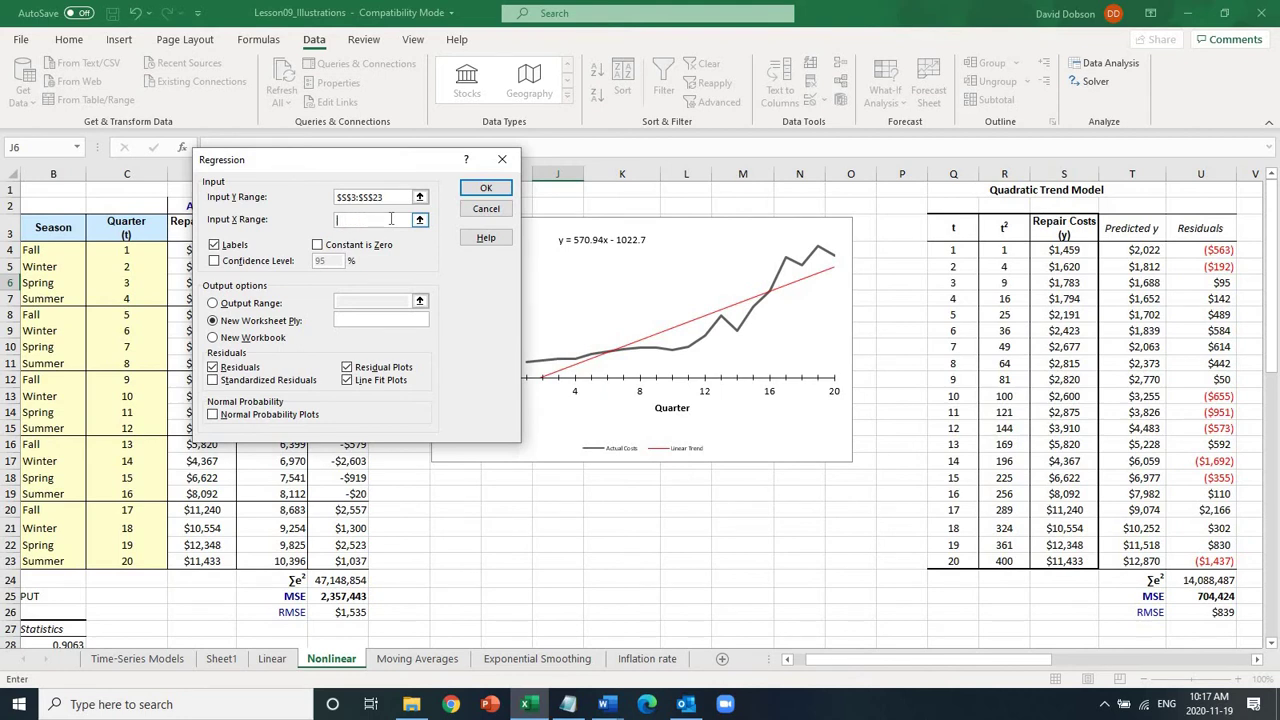
{"action": "left_click", "coordinate": [938, 230]}
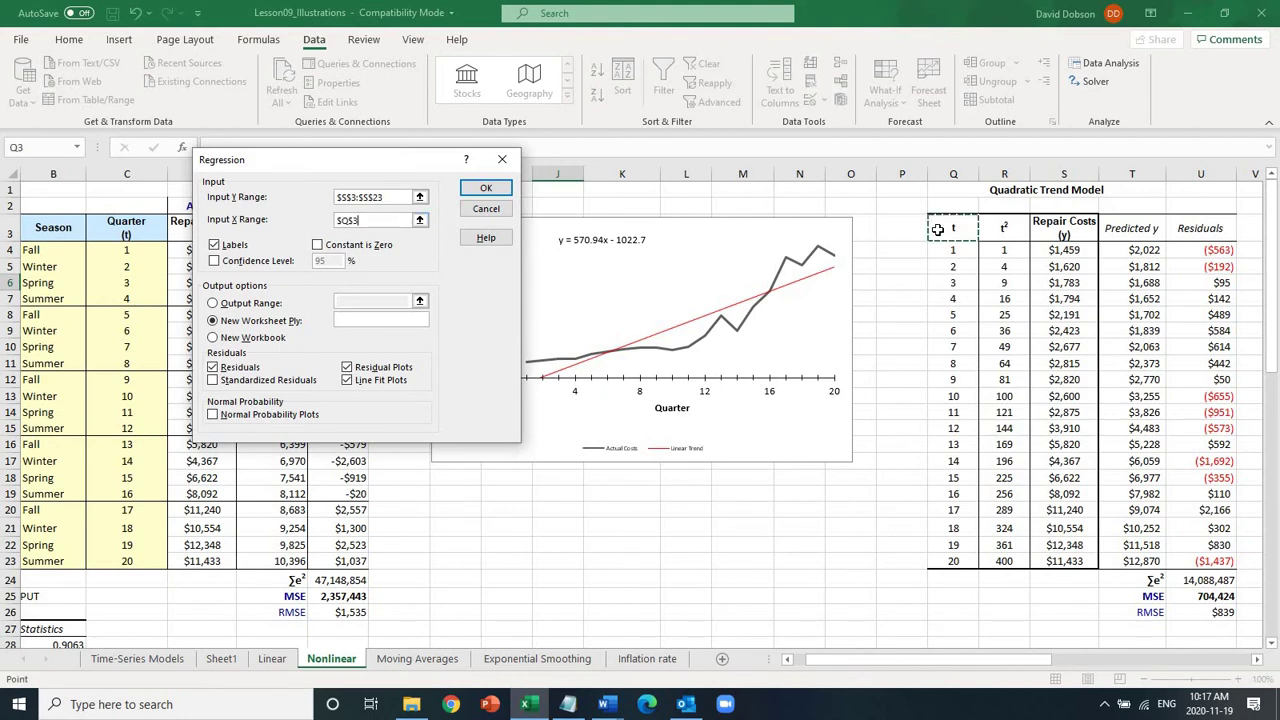
{"action": "key", "text": "shift+Right"}
{"action": "key", "text": "shift+Down"}
{"action": "key", "text": "shift+Down"}
{"action": "key", "text": "shift+Down"}
{"action": "key", "text": "shift+Down"}
{"action": "key", "text": "shift+Down"}
{"action": "key", "text": "shift+Down"}
{"action": "key", "text": "shift+Down"}
{"action": "key", "text": "shift+Down"}
{"action": "key", "text": "shift+Down"}
{"action": "key", "text": "shift+Down"}
{"action": "key", "text": "shift+Down"}
{"action": "key", "text": "shift+Down"}
{"action": "key", "text": "shift+Down"}
{"action": "key", "text": "shift+Down"}
{"action": "key", "text": "shift+Down"}
{"action": "key", "text": "shift+Down"}
{"action": "key", "text": "shift+Down"}
{"action": "key", "text": "shift+Down"}
{"action": "key", "text": "shift+Down"}
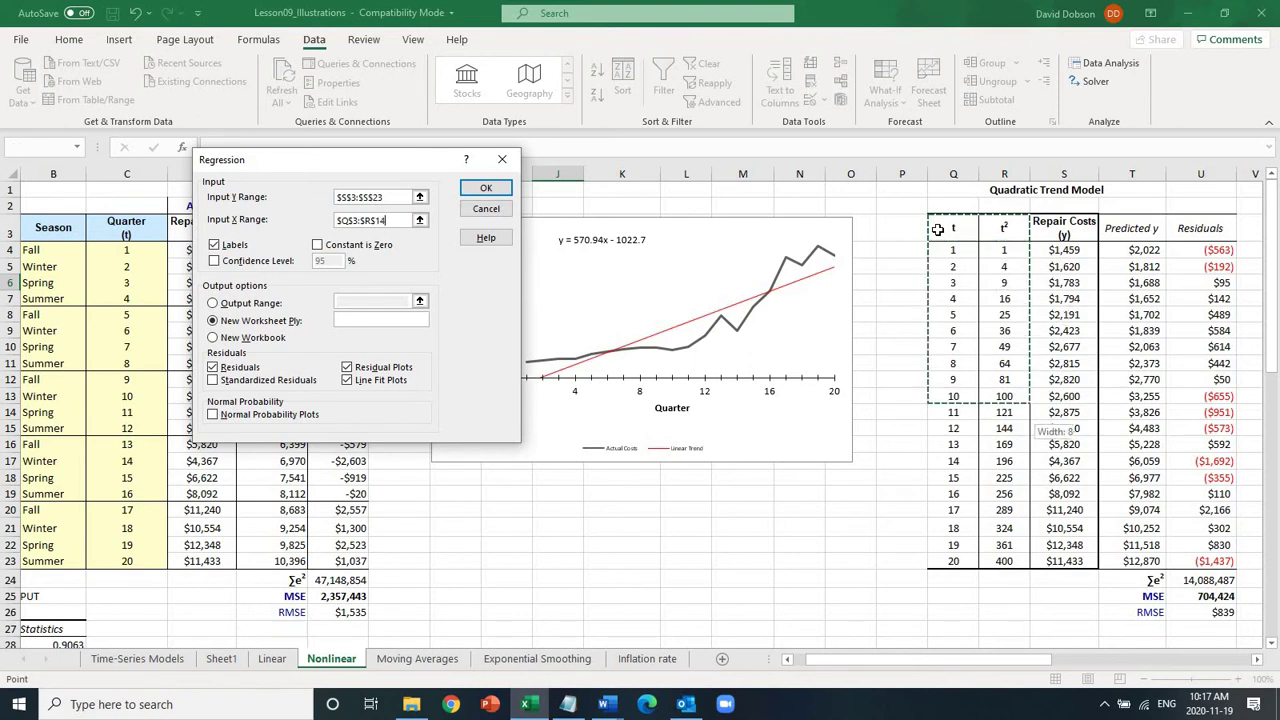
{"action": "key", "text": "shift+Down"}
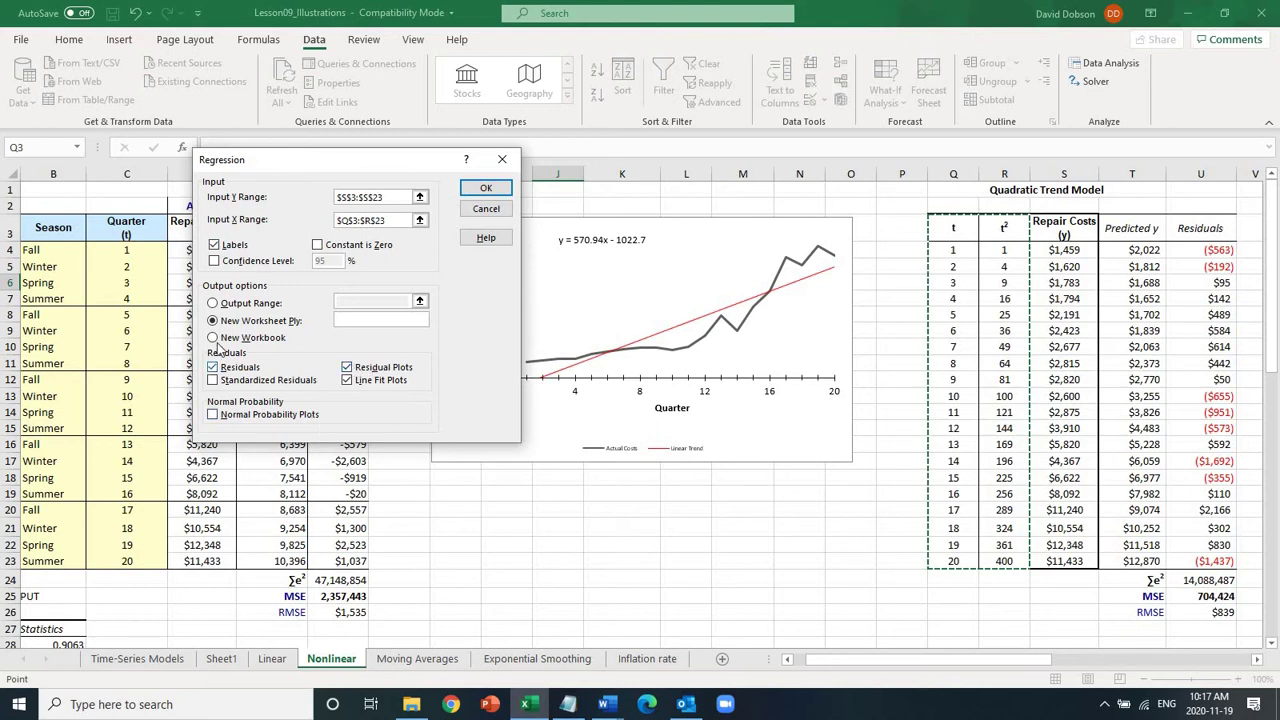
{"action": "left_click", "coordinate": [487, 191]}
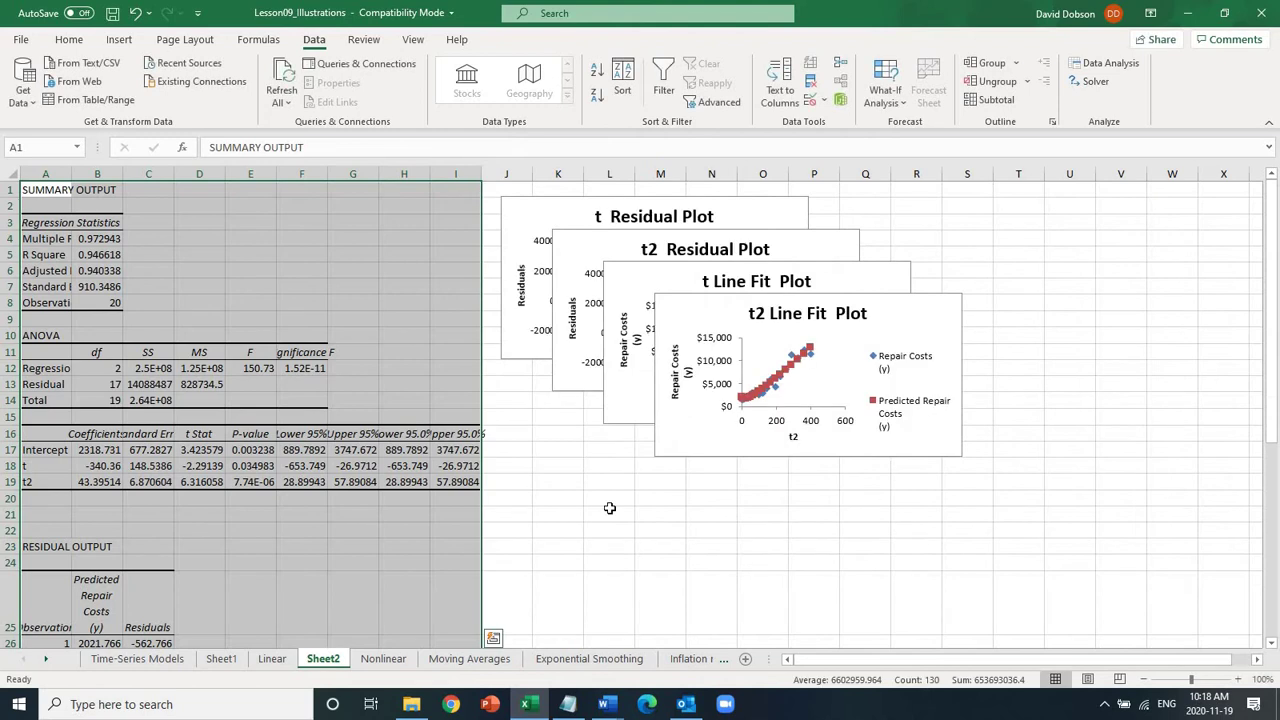
Spread the overlapping residual and line fit plots apart, stacking the two residual plots beside the two line fit plots.
{"action": "left_click_drag", "start_coordinate": [702, 317], "coordinate": [720, 483]}
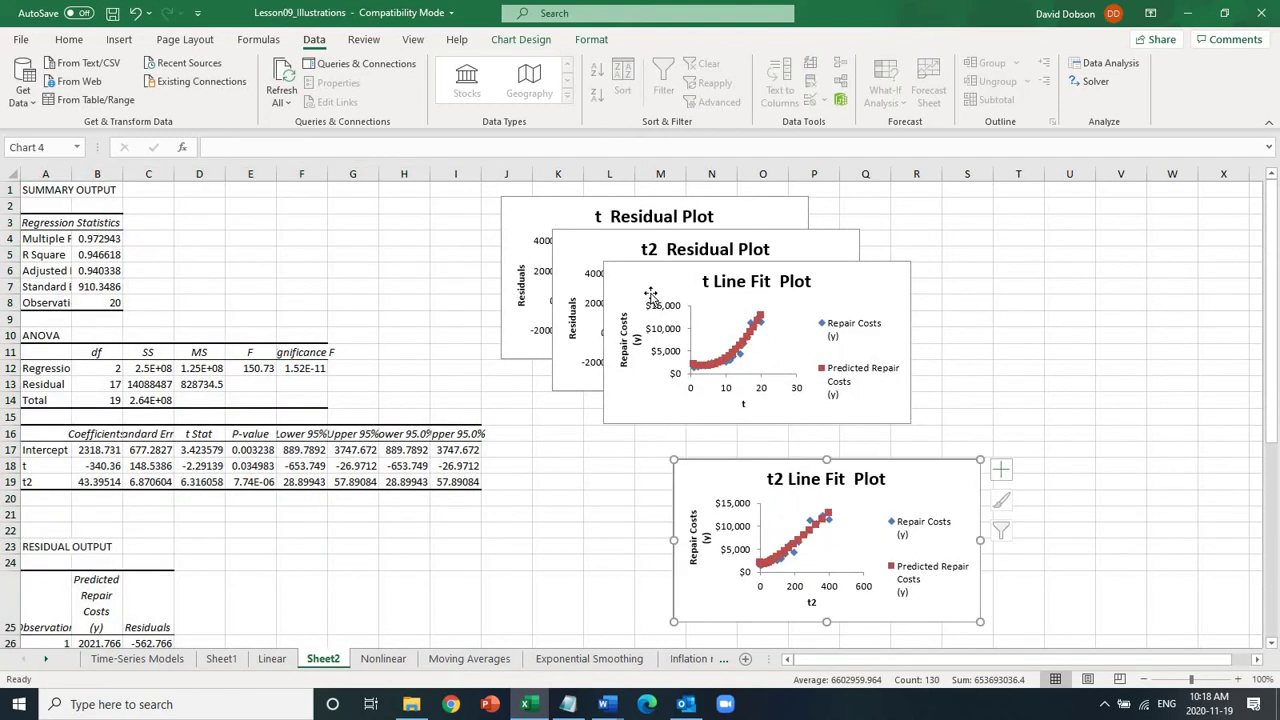
{"action": "left_click", "coordinate": [864, 310]}
{"action": "left_click_drag", "start_coordinate": [864, 310], "coordinate": [1135, 299]}
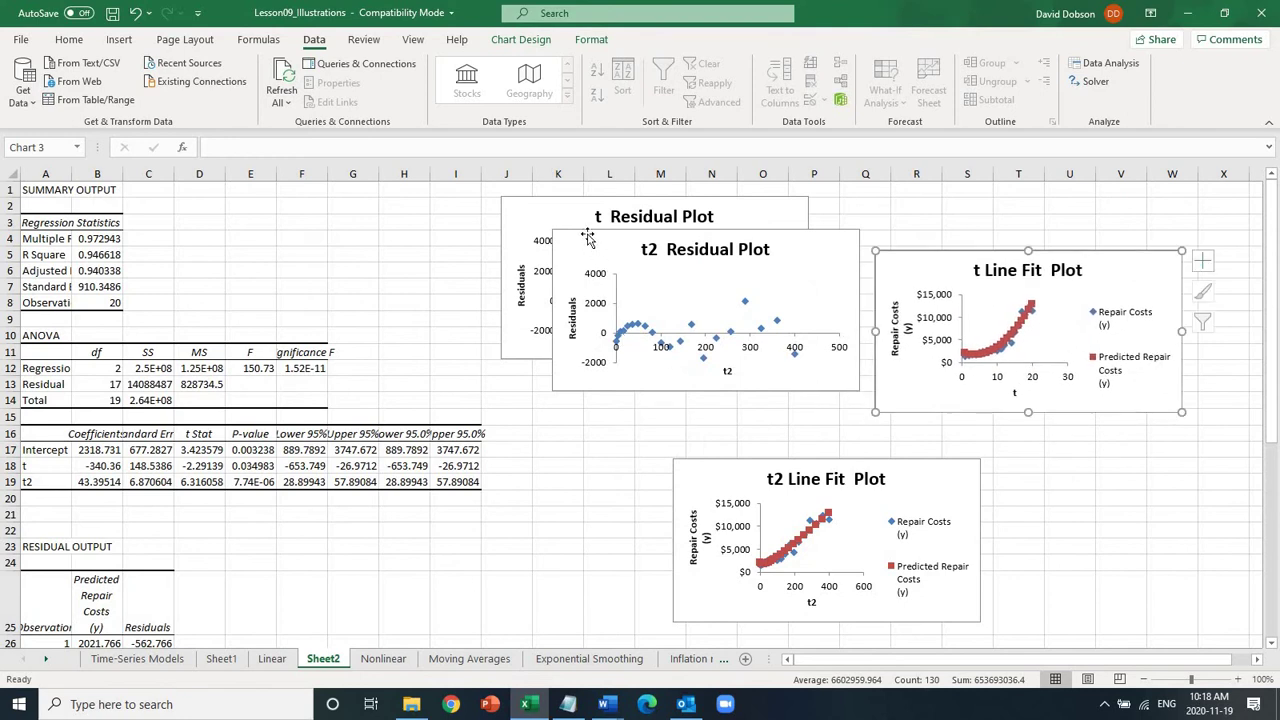
{"action": "left_click_drag", "start_coordinate": [584, 240], "coordinate": [512, 390]}
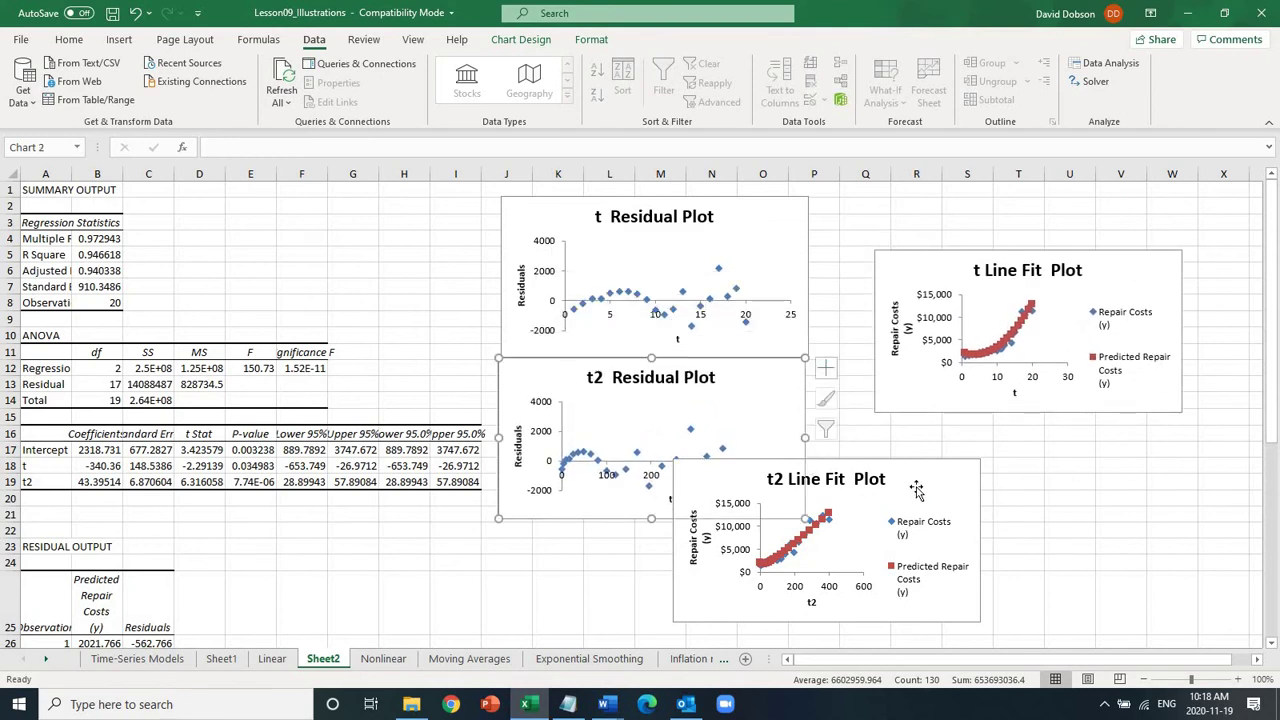
{"action": "left_click", "coordinate": [945, 512]}
{"action": "left_click_drag", "start_coordinate": [1054, 497], "coordinate": [1057, 500]}
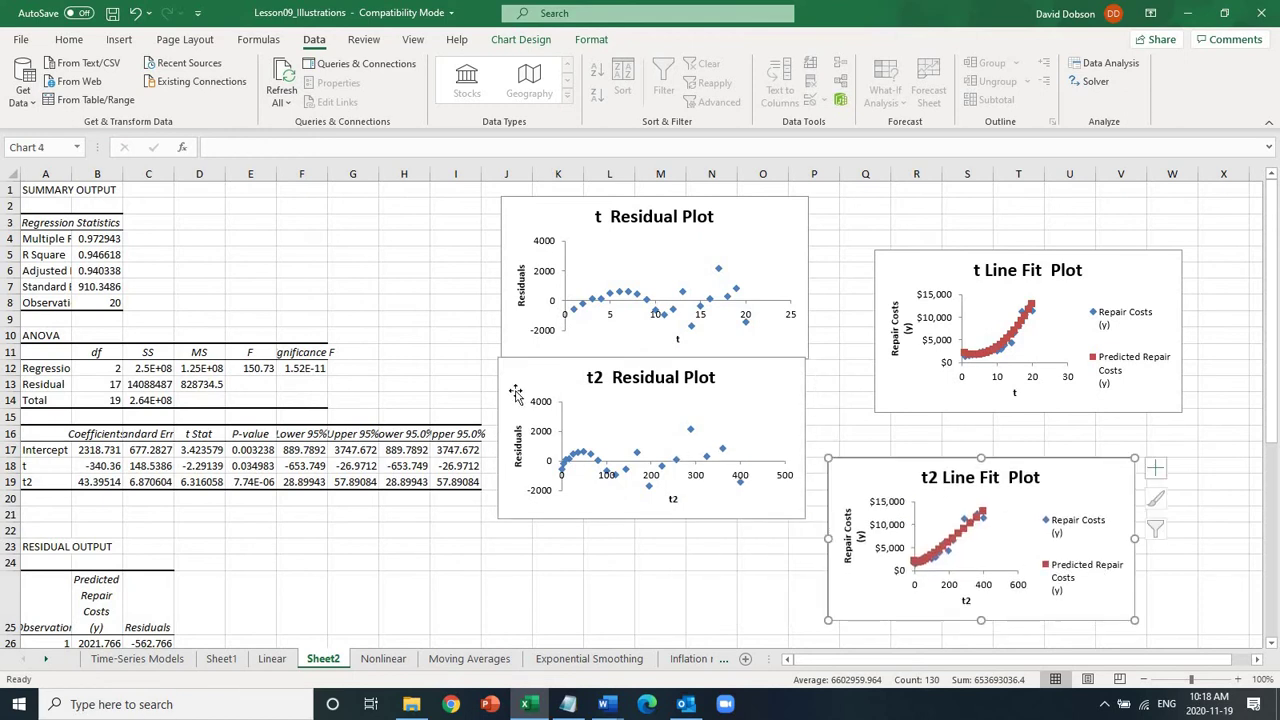
{"action": "left_click_drag", "start_coordinate": [522, 376], "coordinate": [528, 410]}
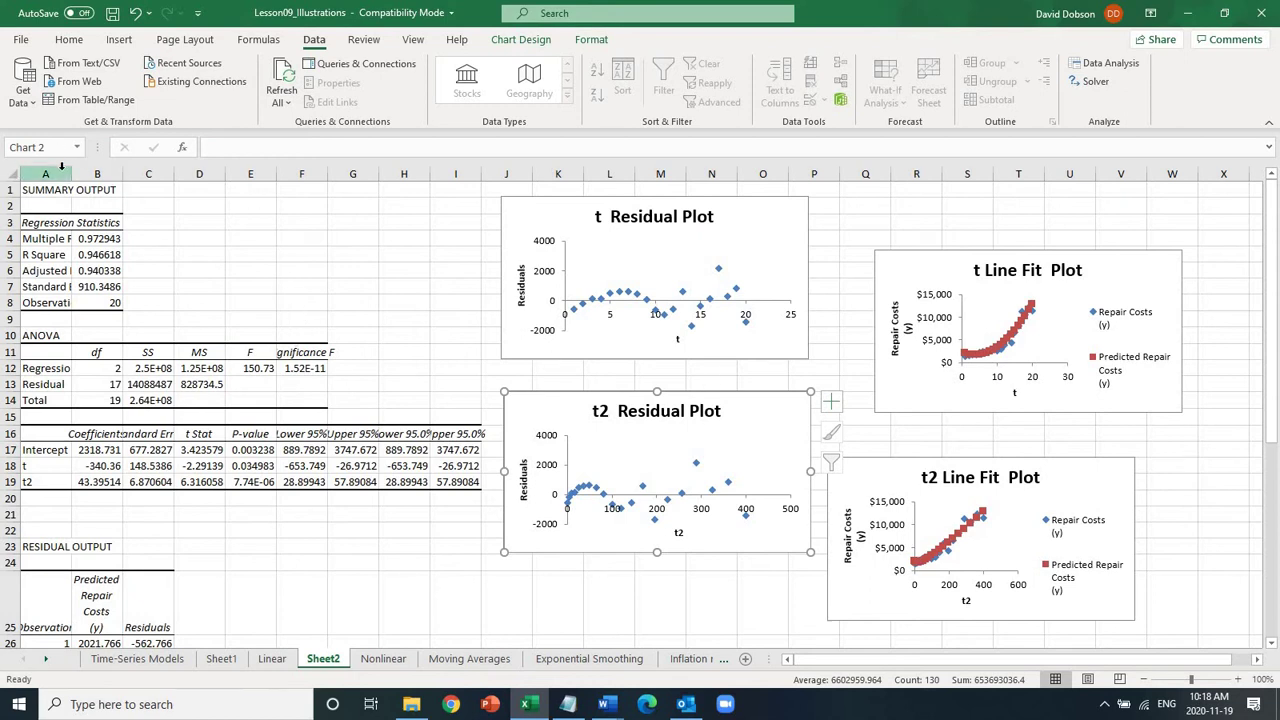
Widen columns A and B to fit their contents and check the Intercept and t coefficients in B17 and B18.
{"action": "left_click_drag", "start_coordinate": [72, 166], "coordinate": [192, 170]}
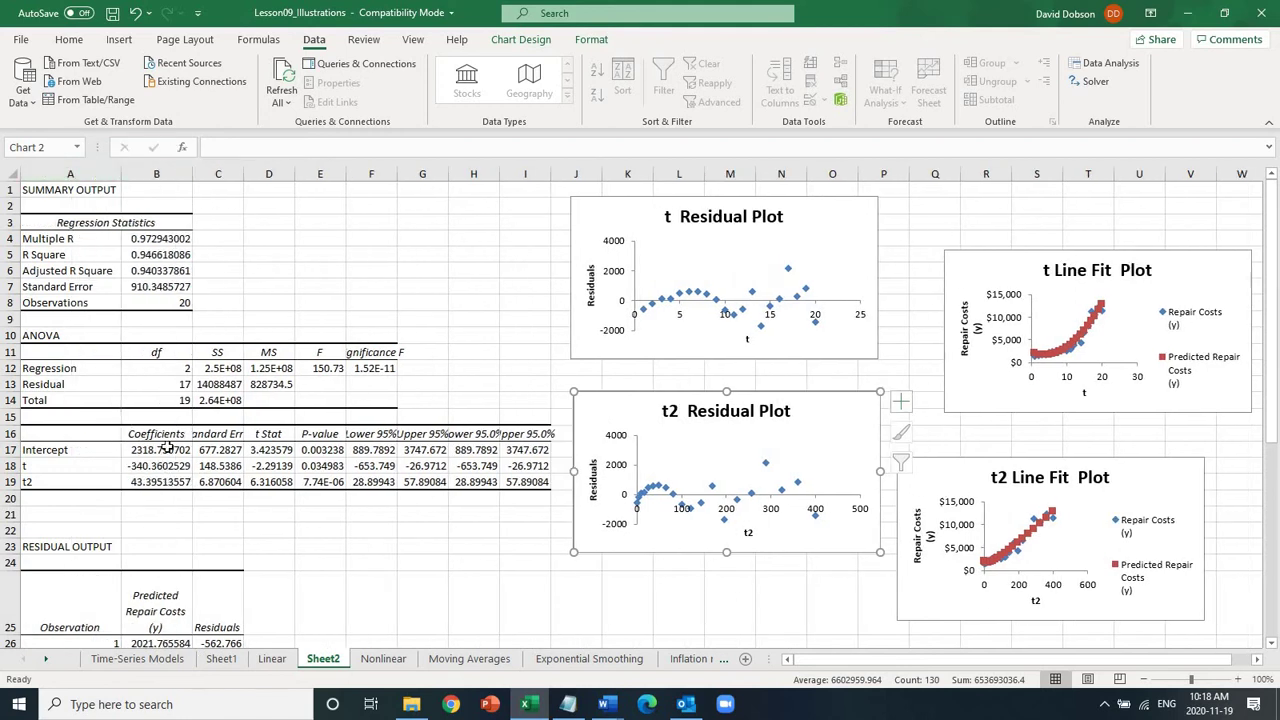
{"action": "left_click", "coordinate": [168, 450]}
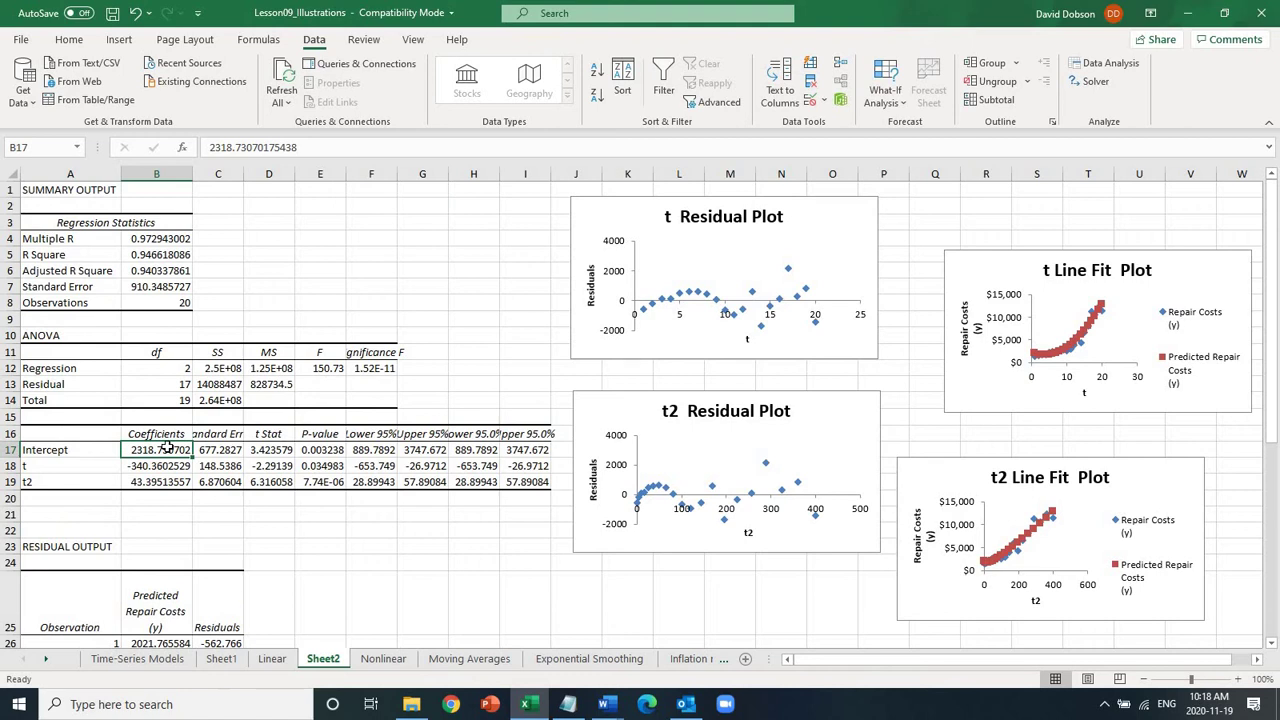
{"action": "key", "text": "Down"}
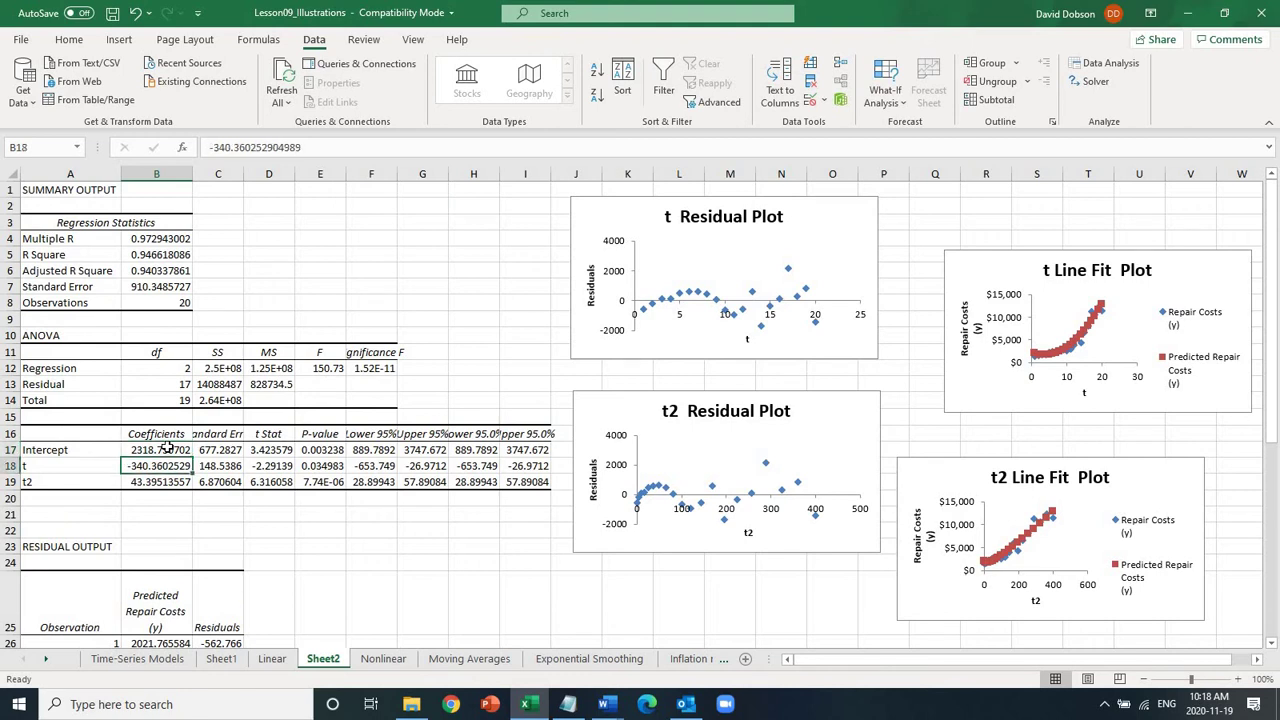
Look through the t2 coefficient and the residual output below it, then return to the Intercept coefficient in B17.
{"action": "key", "text": "Down"}
{"action": "key", "text": "Down"}
{"action": "key", "text": "Down"}
{"action": "key", "text": "Down"}
{"action": "key", "text": "Down"}
{"action": "key", "text": "Down"}
{"action": "key", "text": "Down"}
{"action": "key", "text": "Down"}
{"action": "key", "text": "Down"}
{"action": "key", "text": "Down"}
{"action": "key", "text": "Down"}
{"action": "key", "text": "Down"}
{"action": "key", "text": "Down"}
{"action": "key", "text": "Down"}
{"action": "key", "text": "Down"}
{"action": "key", "text": "Down"}
{"action": "key", "text": "Down"}
{"action": "key", "text": "Down"}
{"action": "key", "text": "Down"}
{"action": "key", "text": "Down"}
{"action": "key", "text": "Down"}
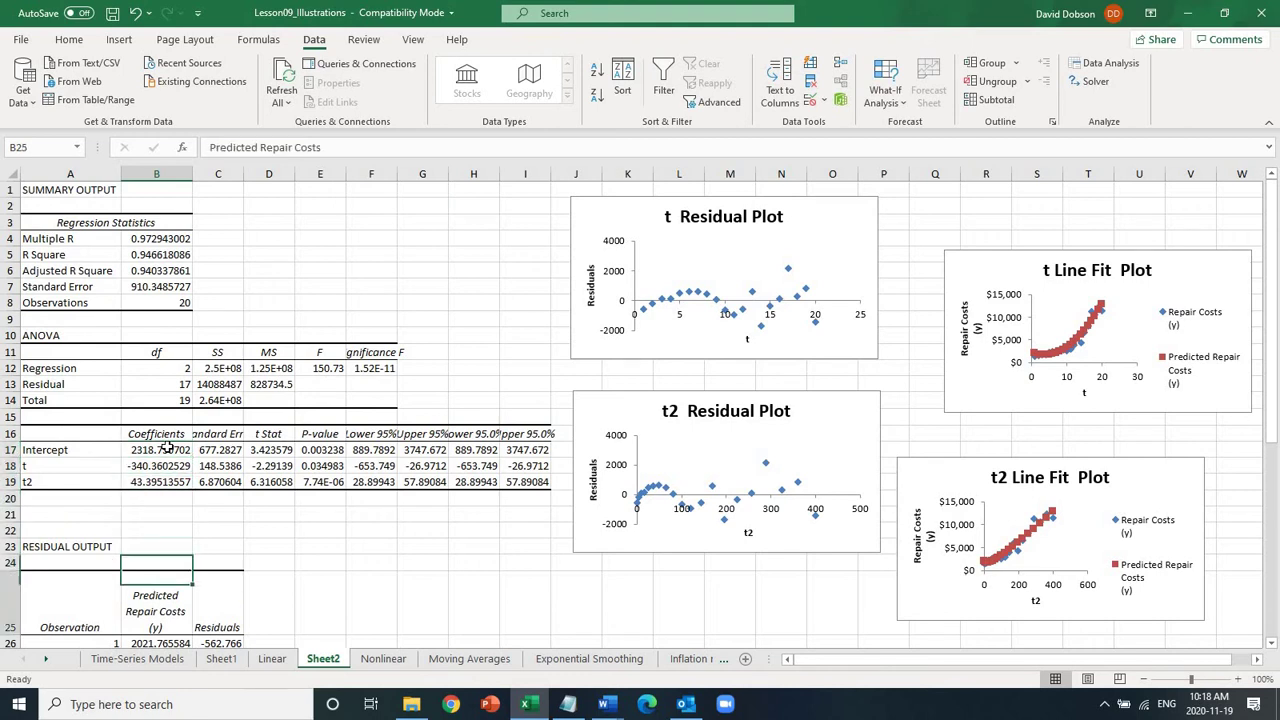
{"action": "key", "text": "Up"}
{"action": "key", "text": "Up"}
{"action": "key", "text": "Up"}
{"action": "key", "text": "Up"}
{"action": "key", "text": "Up"}
{"action": "key", "text": "Up"}
{"action": "key", "text": "Up"}
{"action": "key", "text": "Up"}
{"action": "key", "text": "Up"}
{"action": "key", "text": "Up"}
{"action": "key", "text": "Up"}
{"action": "key", "text": "Up"}
{"action": "key", "text": "Up"}
{"action": "key", "text": "Up"}
{"action": "key", "text": "Up"}
{"action": "key", "text": "Up"}
{"action": "key", "text": "Up"}
{"action": "key", "text": "Up"}
{"action": "key", "text": "Up"}
{"action": "key", "text": "Up"}
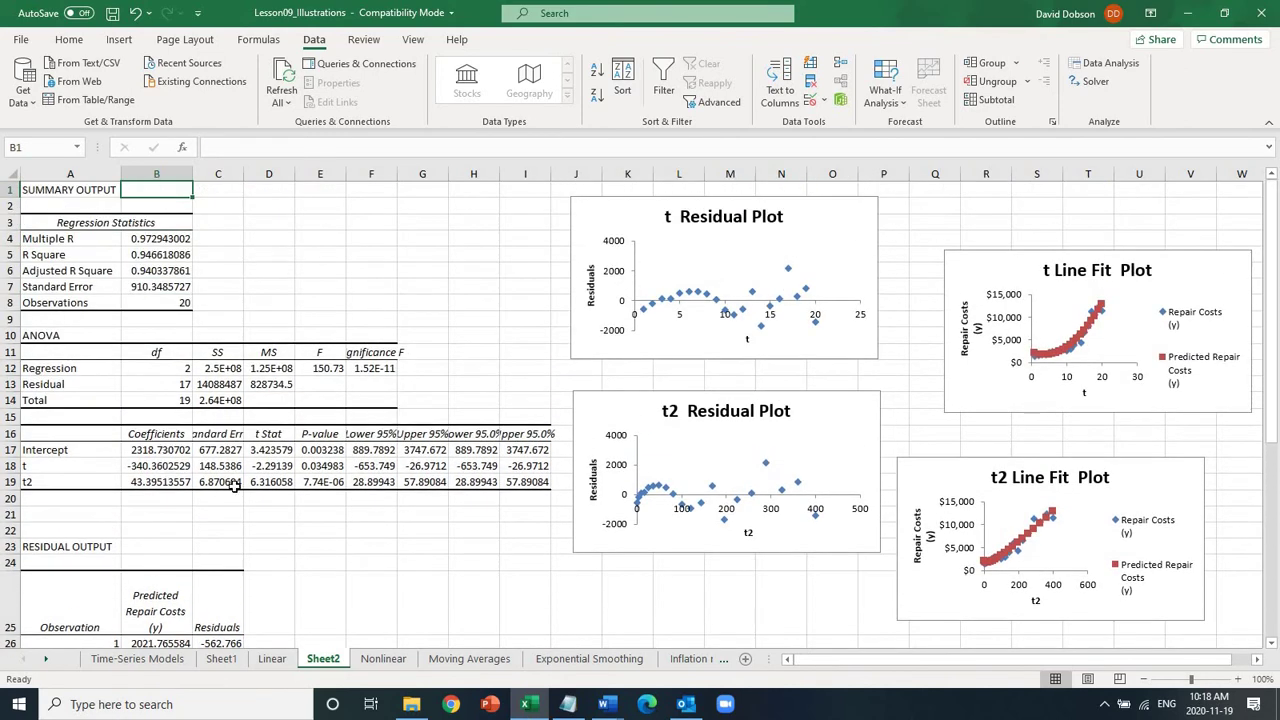
{"action": "left_click", "coordinate": [164, 452]}
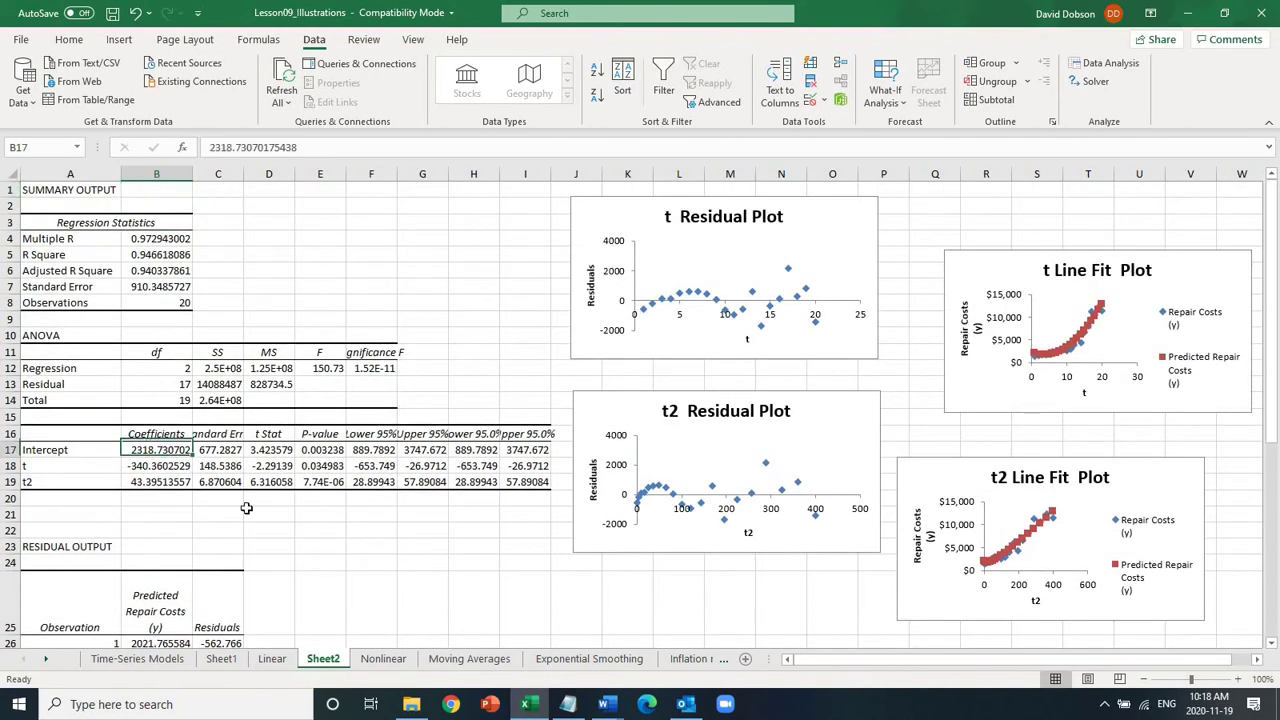
Examine the linear trend's regression statistics, ANOVA table, coefficients and residual output below the data on the Nonlinear sheet.
{"action": "left_click", "coordinate": [386, 664]}
{"action": "left_click", "coordinate": [203, 543]}
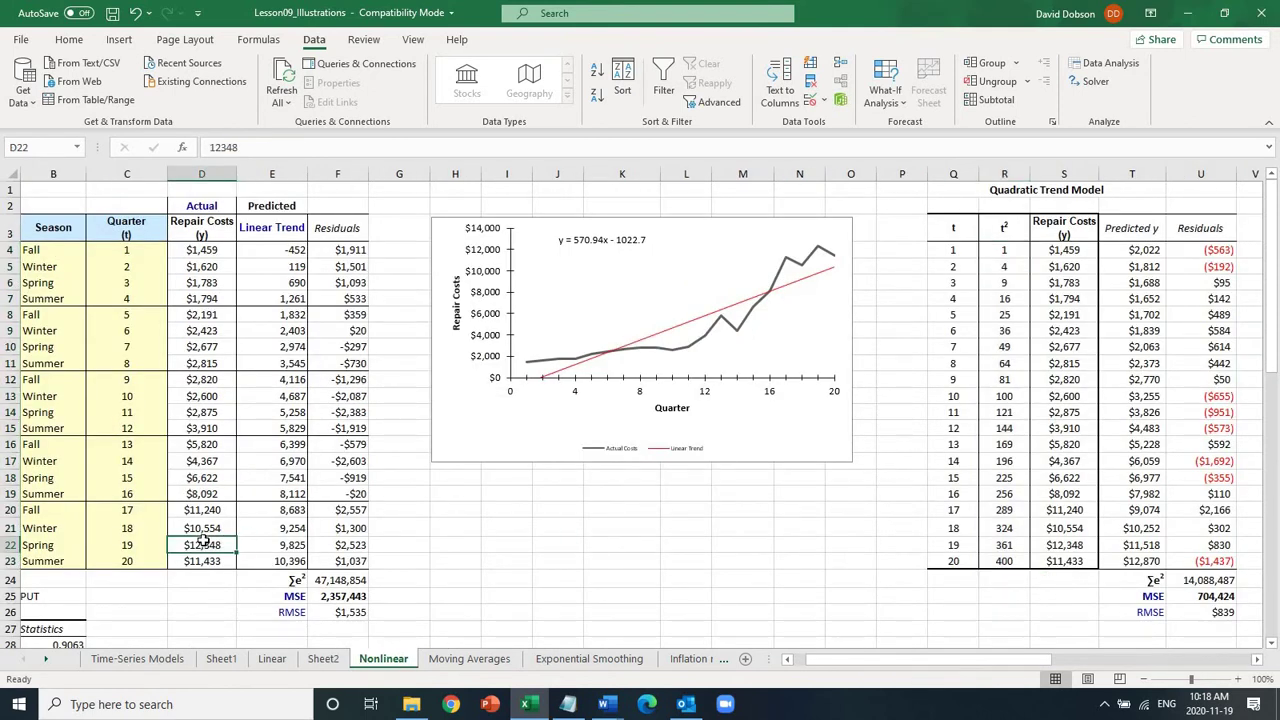
{"action": "key", "text": "Down"}
{"action": "key", "text": "Down"}
{"action": "key", "text": "Down"}
{"action": "key", "text": "Down"}
{"action": "key", "text": "Down"}
{"action": "key", "text": "Down"}
{"action": "key", "text": "Down"}
{"action": "key", "text": "Down"}
{"action": "key", "text": "Down"}
{"action": "key", "text": "Down"}
{"action": "key", "text": "Down"}
{"action": "key", "text": "Down"}
{"action": "key", "text": "Down"}
{"action": "key", "text": "Down"}
{"action": "key", "text": "Down"}
{"action": "key", "text": "Down"}
{"action": "key", "text": "Down"}
{"action": "key", "text": "Down"}
{"action": "key", "text": "Down"}
{"action": "key", "text": "Down"}
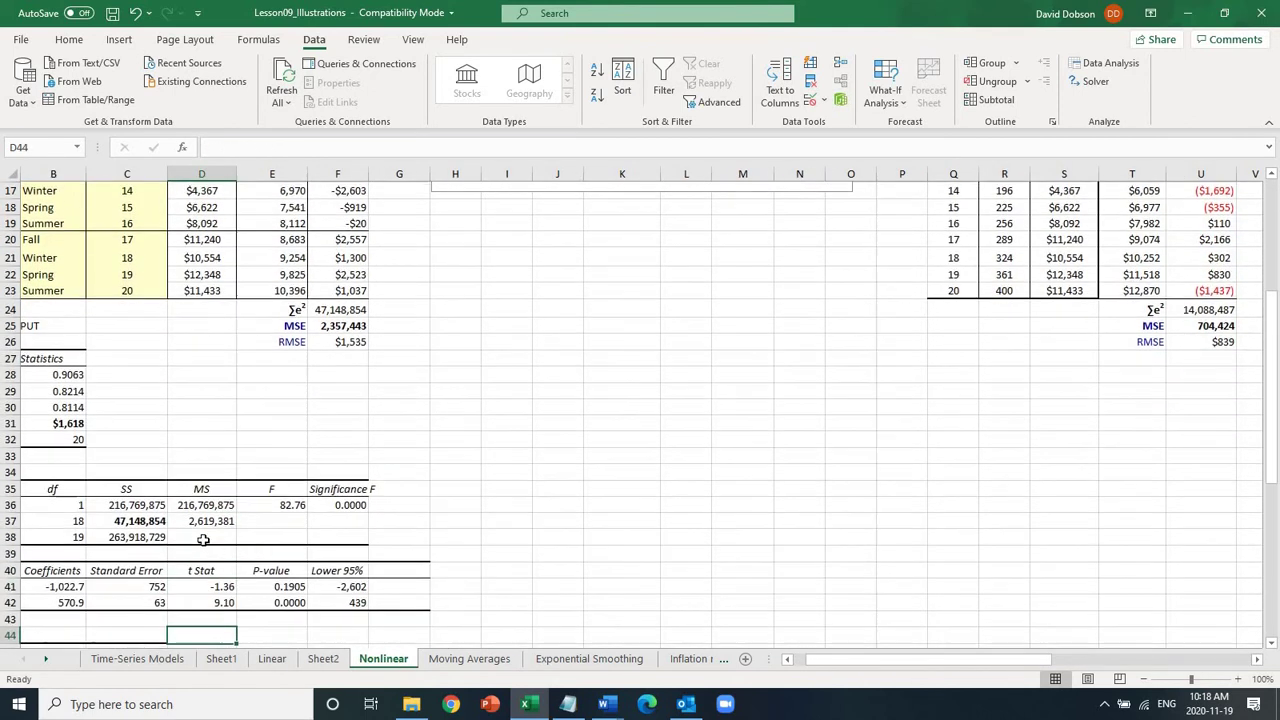
{"action": "key", "text": "Down"}
{"action": "key", "text": "Down"}
{"action": "key", "text": "Down"}
{"action": "key", "text": "Down"}
{"action": "key", "text": "Down"}
{"action": "key", "text": "Down"}
{"action": "key", "text": "Down"}
{"action": "key", "text": "Down"}
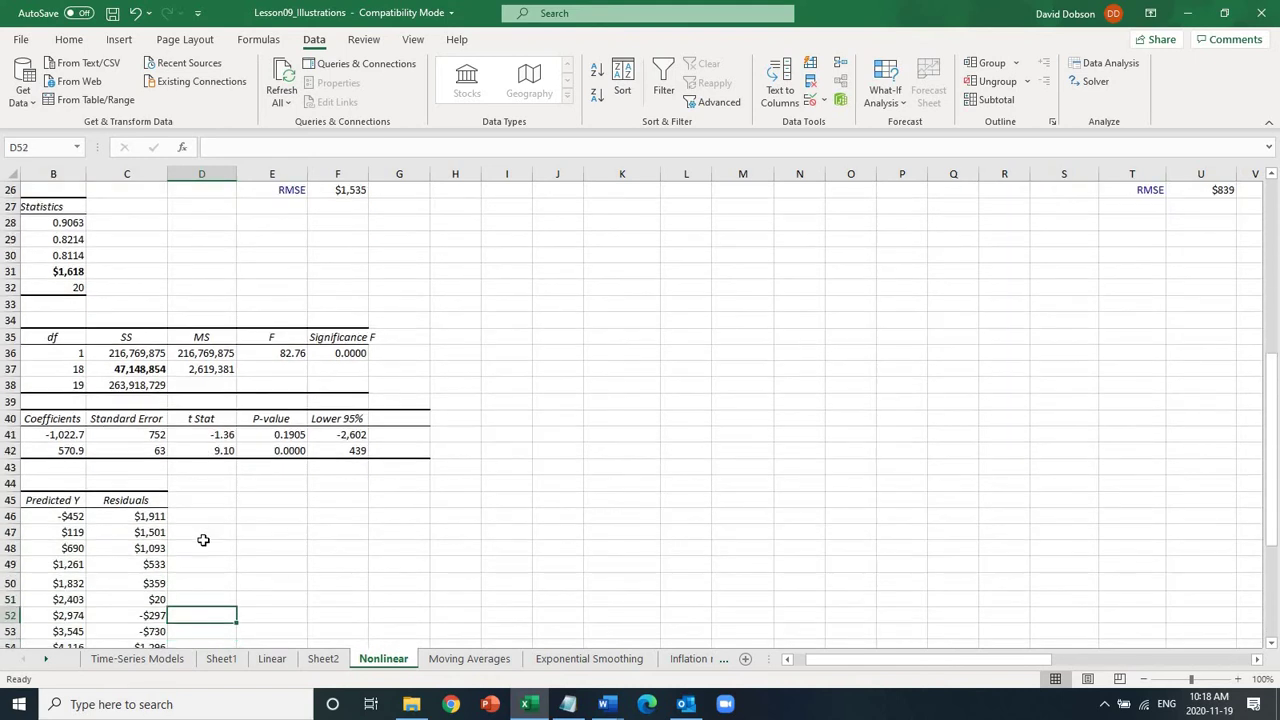
Compare the quadratic model's Intercept coefficient in X19 on the Nonlinear sheet with the Regression output on Sheet2.
{"action": "key", "text": "Left"}
{"action": "key", "text": "Right"}
{"action": "key", "text": "Right"}
{"action": "key", "text": "ctrl+Home"}
{"action": "key", "text": "ctrl+Right"}
{"action": "key", "text": "ctrl+Right"}
{"action": "key", "text": "ctrl+Right"}
{"action": "key", "text": "ctrl+Right"}
{"action": "key", "text": "ctrl+Right"}
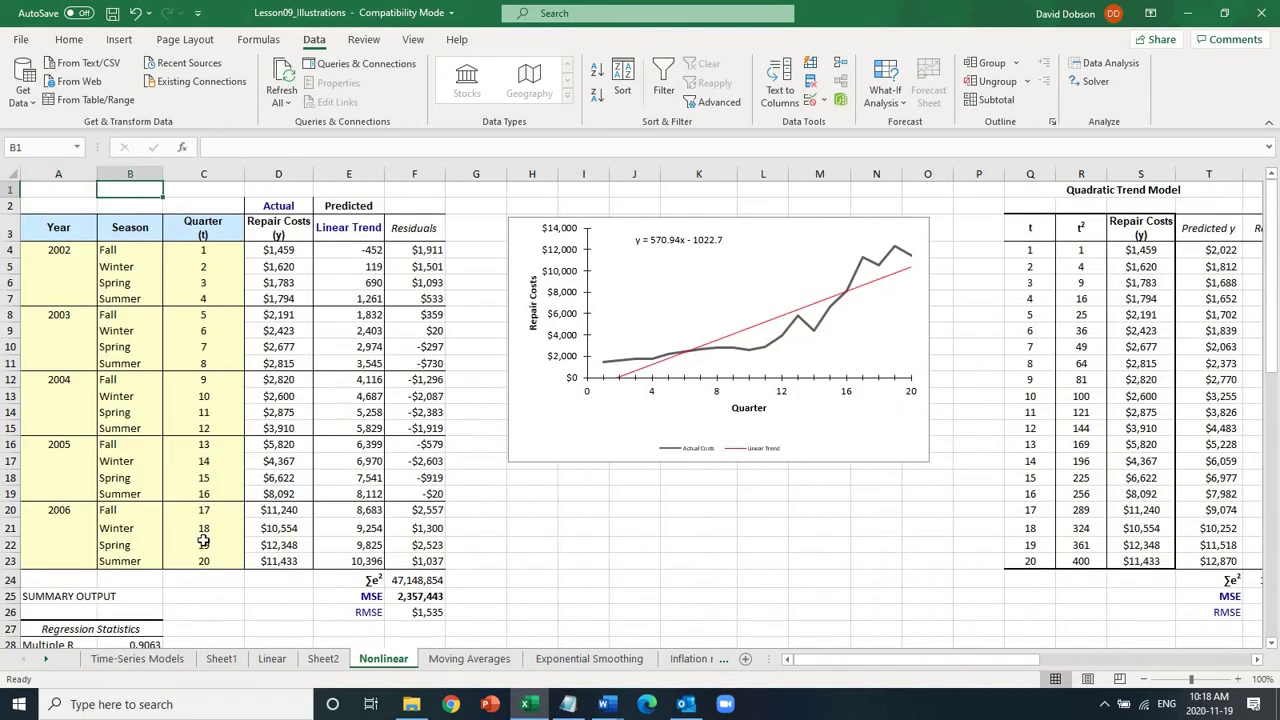
{"action": "key", "text": "ctrl+Right"}
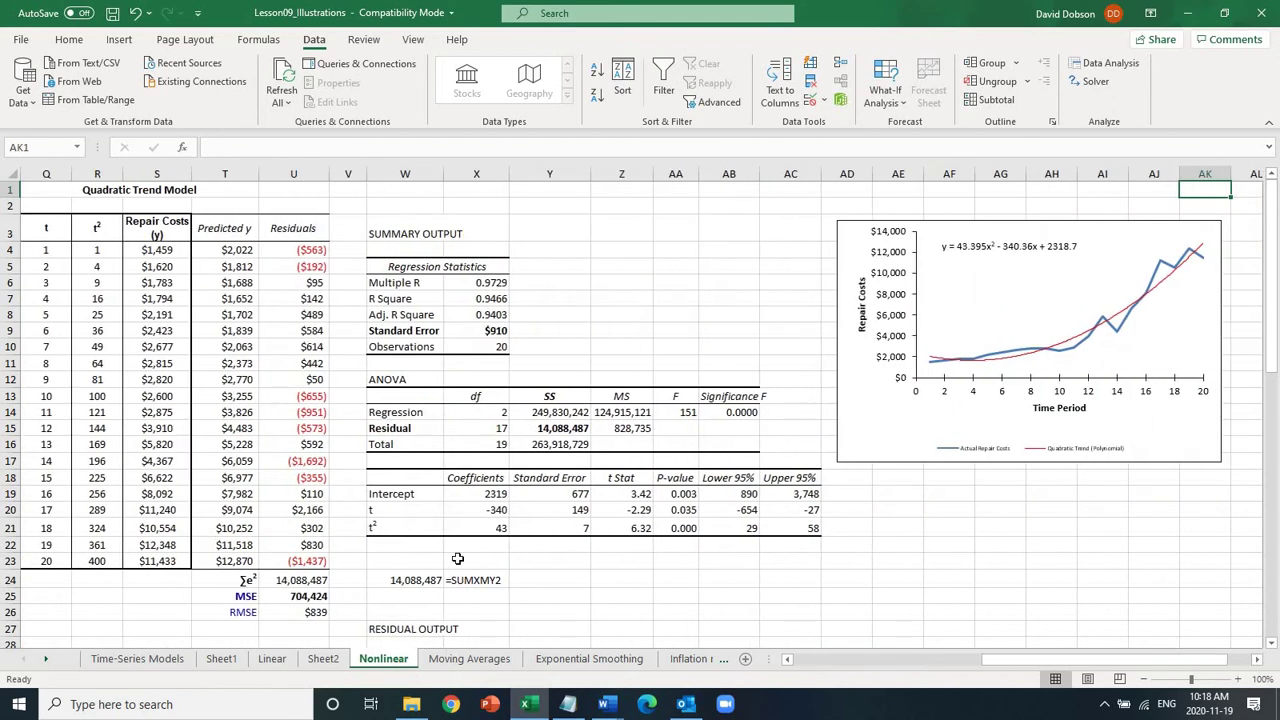
{"action": "left_click", "coordinate": [486, 497]}
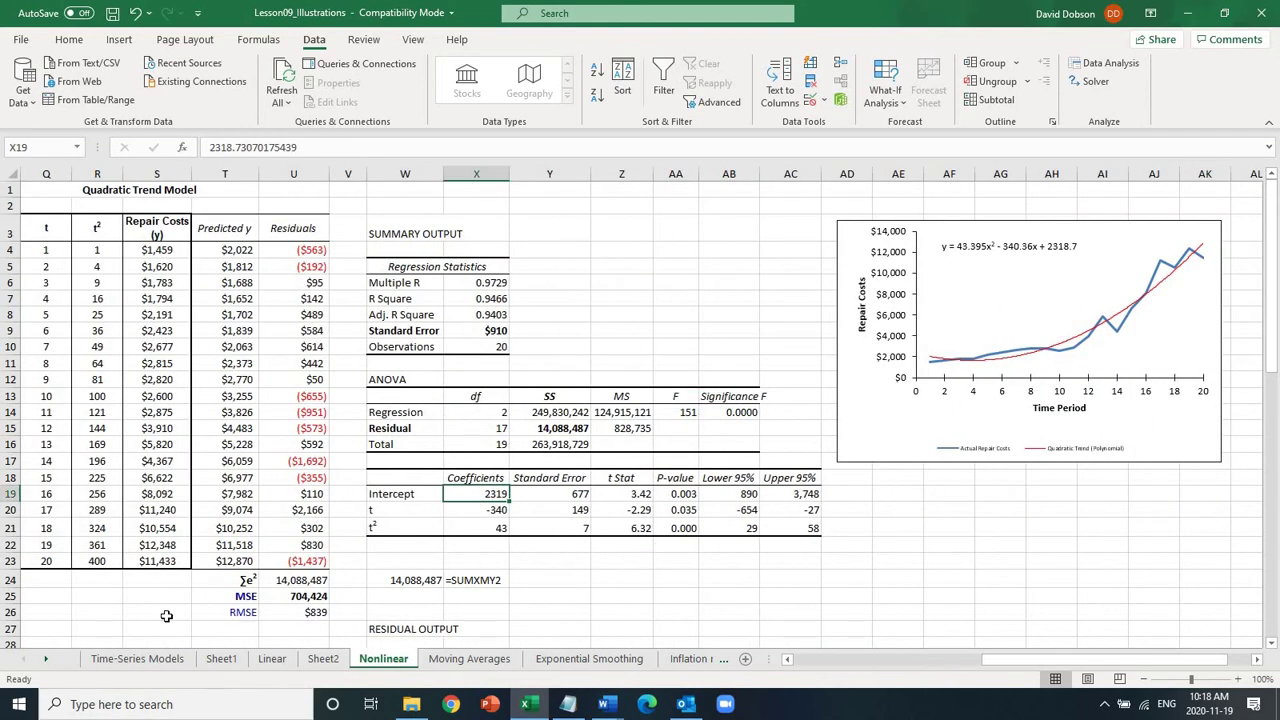
{"action": "left_click", "coordinate": [323, 659]}
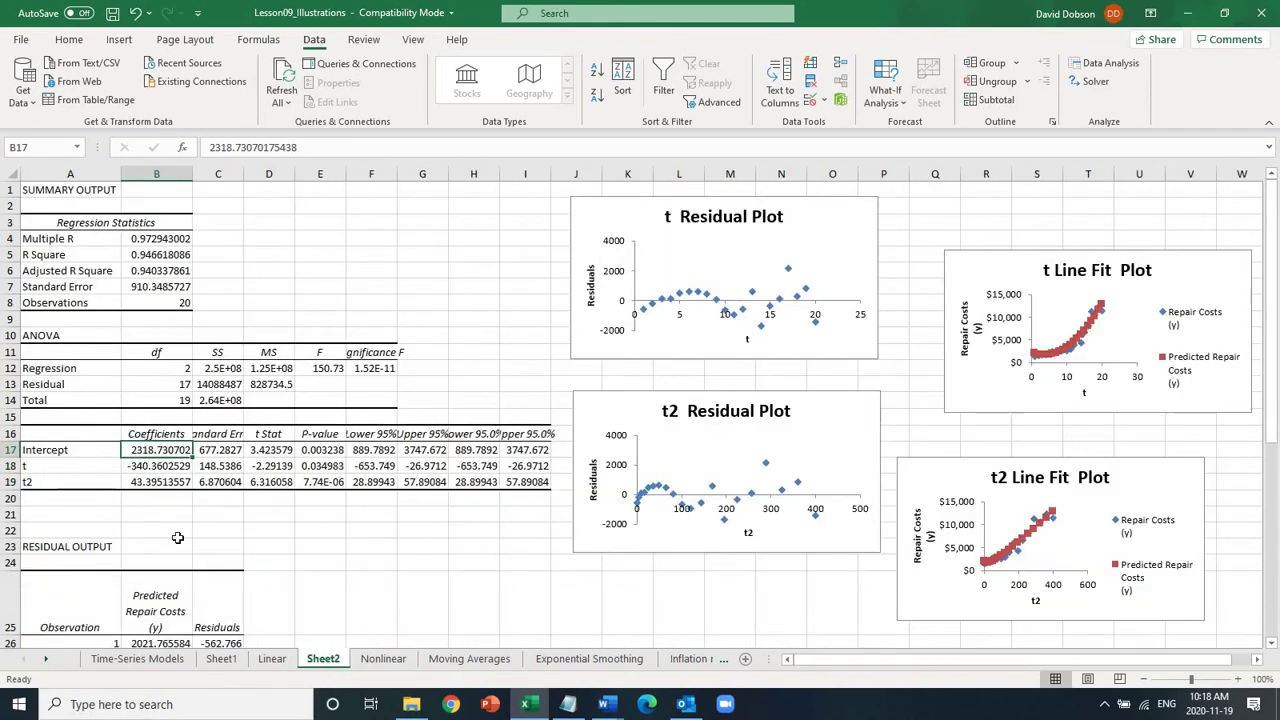
{"action": "left_click", "coordinate": [383, 659]}
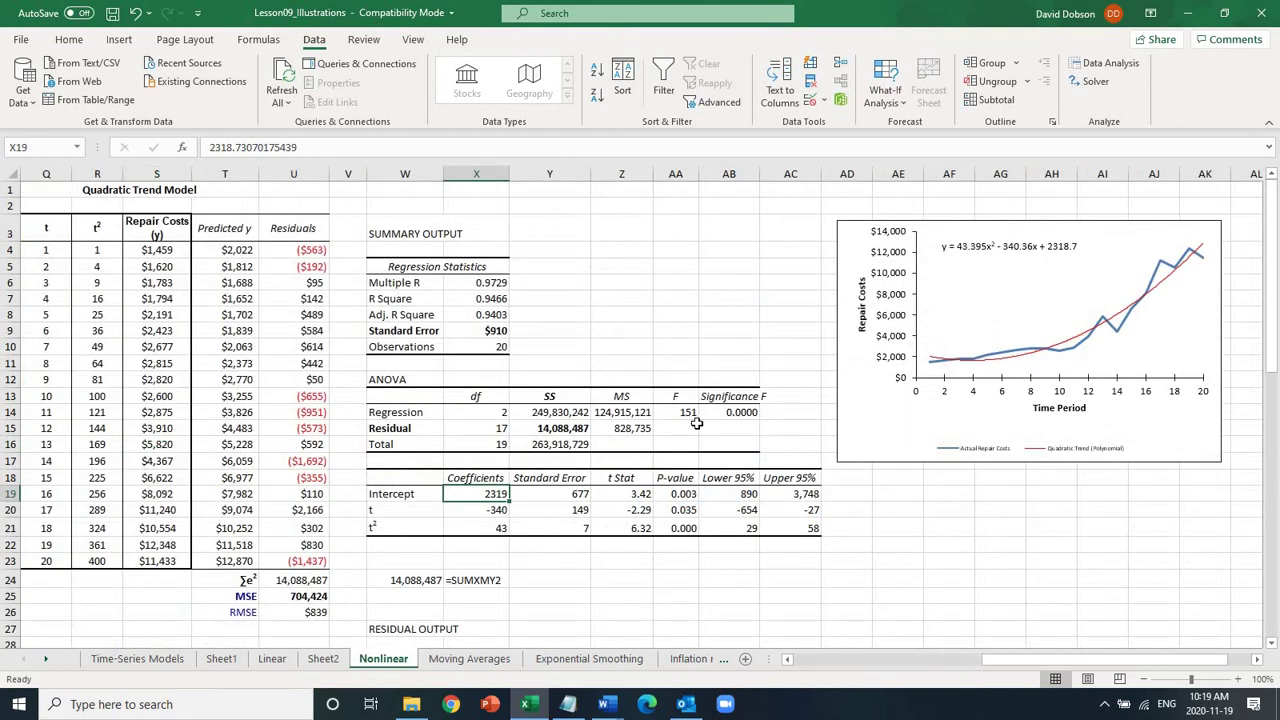
Review the Quadratic Trend Model table across row 12, including the squared-quarter formula in R12, through to the summary output.
{"action": "key", "text": "ctrl+Up"}
{"action": "key", "text": "ctrl+Up"}
{"action": "key", "text": "ctrl+Up"}
{"action": "key", "text": "ctrl+Up"}
{"action": "key", "text": "ctrl+Up"}
{"action": "key", "text": "ctrl+Up"}
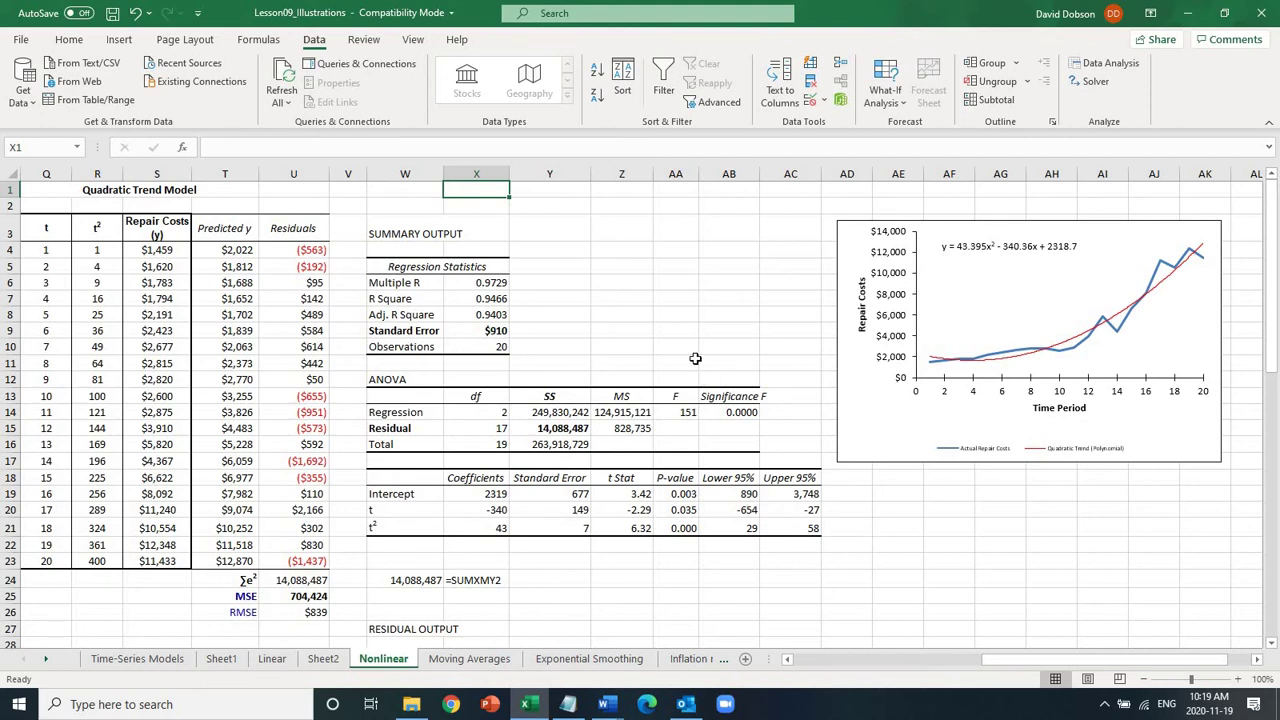
{"action": "scroll", "coordinate": [695, 362], "scroll_direction": "left", "scroll_amount": 8}
{"action": "left_click", "coordinate": [1040, 379]}
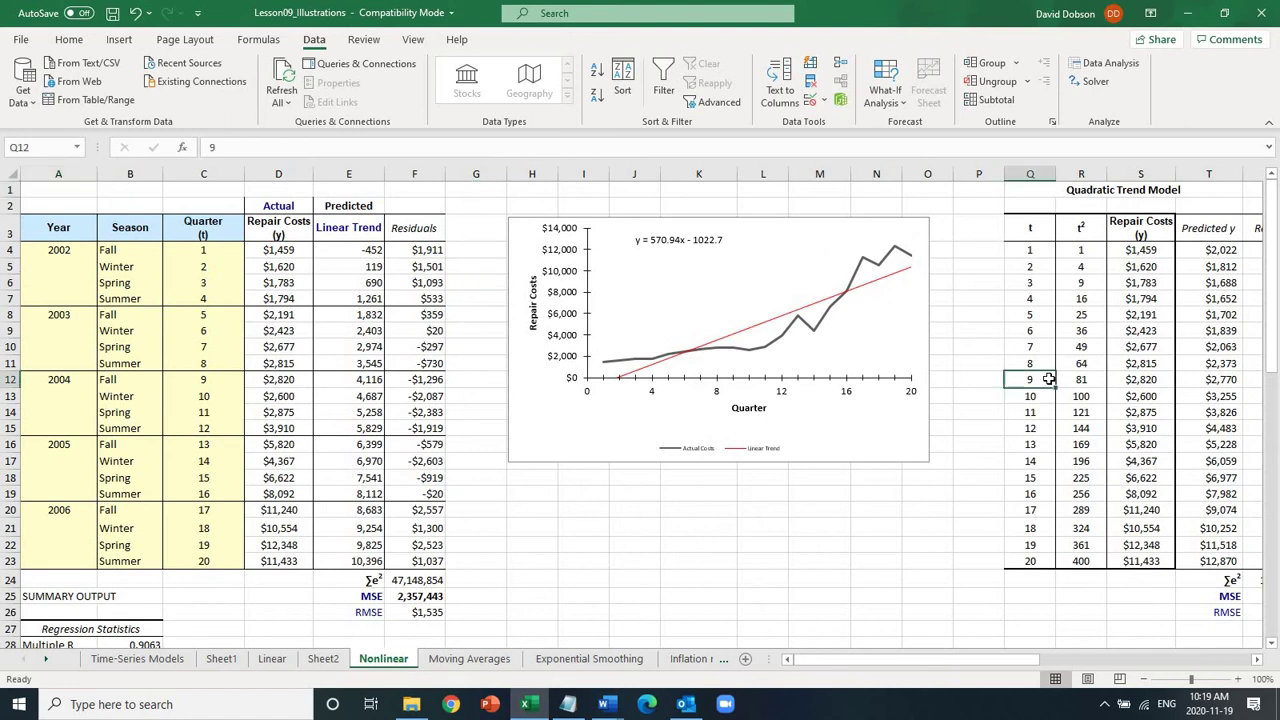
{"action": "key", "text": "Right"}
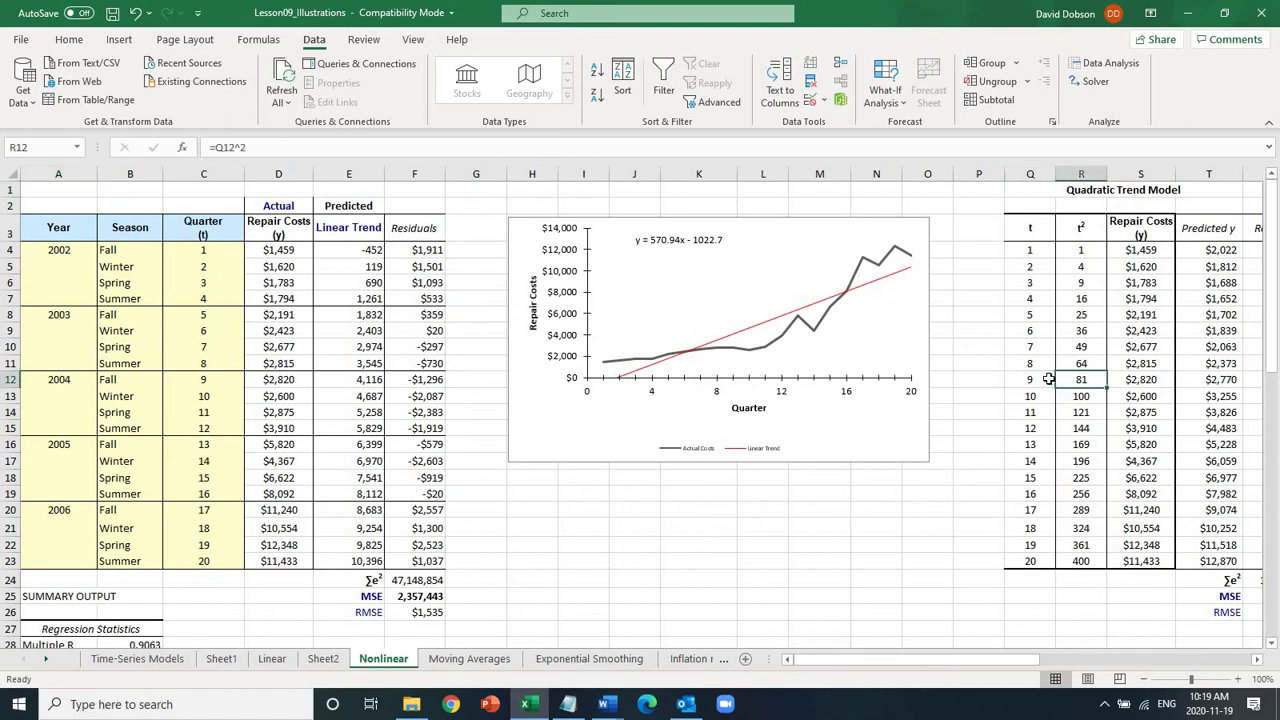
{"action": "key", "text": "Right"}
{"action": "key", "text": "Right"}
{"action": "key", "text": "Right"}
{"action": "key", "text": "Right"}
{"action": "key", "text": "Right"}
{"action": "key", "text": "Right"}
{"action": "key", "text": "Right"}
{"action": "key", "text": "Right"}
{"action": "key", "text": "Right"}
{"action": "key", "text": "Right"}
{"action": "key", "text": "Right"}
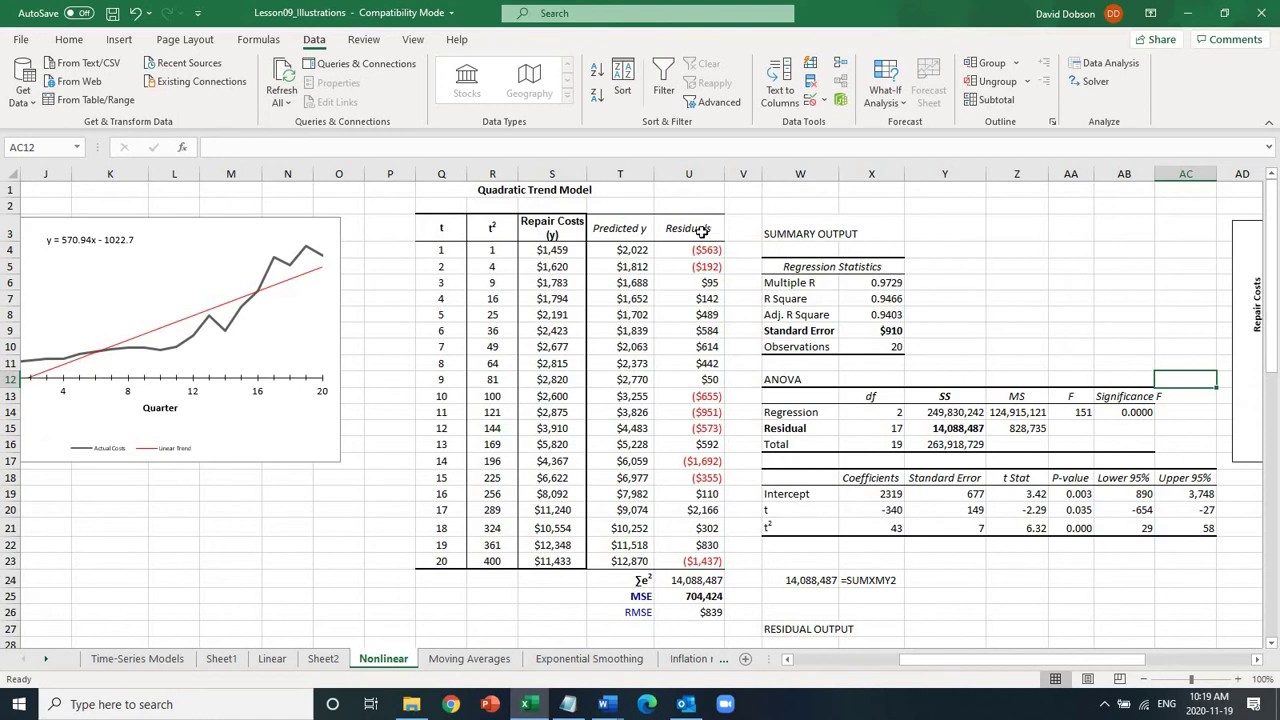
Inspect the quadratic model's MSE formula in U25 and look through the residual output, returning to the top of column U.
{"action": "left_click", "coordinate": [693, 598]}
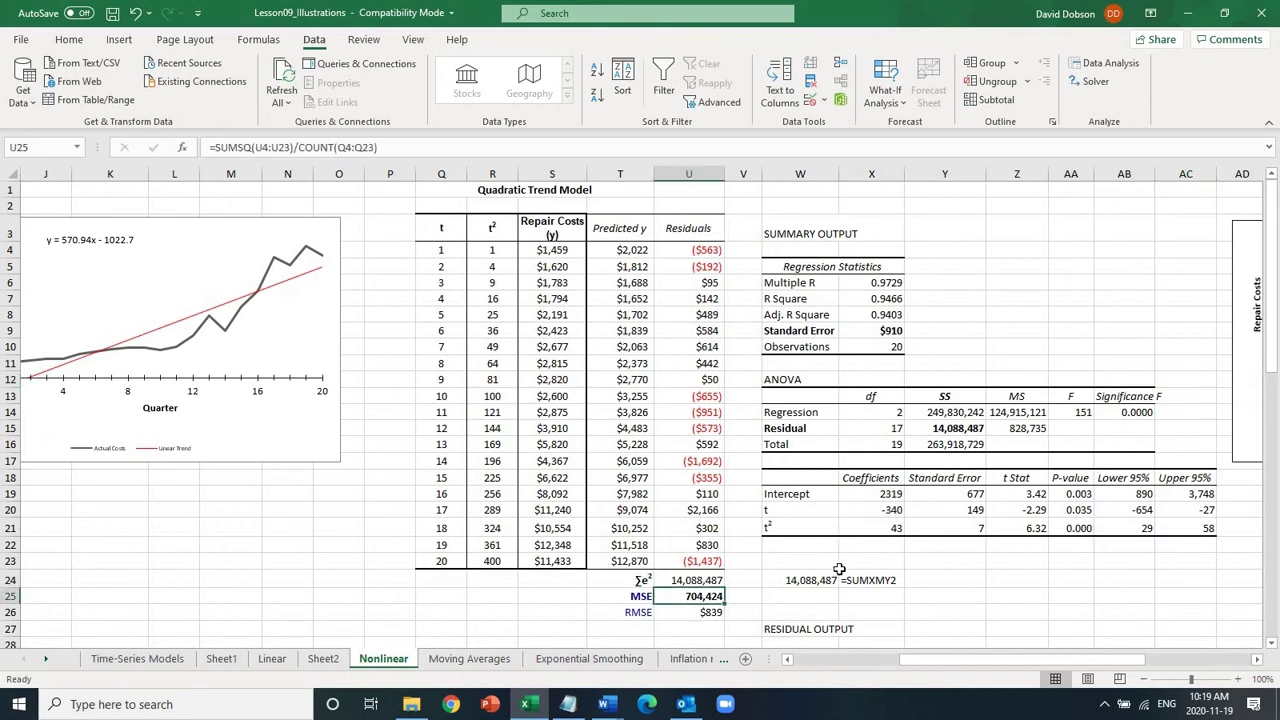
{"action": "key", "text": "Down"}
{"action": "key", "text": "Down"}
{"action": "key", "text": "Down"}
{"action": "key", "text": "Down"}
{"action": "key", "text": "Down"}
{"action": "key", "text": "Down"}
{"action": "key", "text": "Down"}
{"action": "key", "text": "Down"}
{"action": "key", "text": "Down"}
{"action": "key", "text": "Down"}
{"action": "key", "text": "Down"}
{"action": "key", "text": "Down"}
{"action": "key", "text": "Down"}
{"action": "key", "text": "Down"}
{"action": "key", "text": "Down"}
{"action": "key", "text": "Down"}
{"action": "key", "text": "Down"}
{"action": "key", "text": "Down"}
{"action": "key", "text": "Down"}
{"action": "key", "text": "Down"}
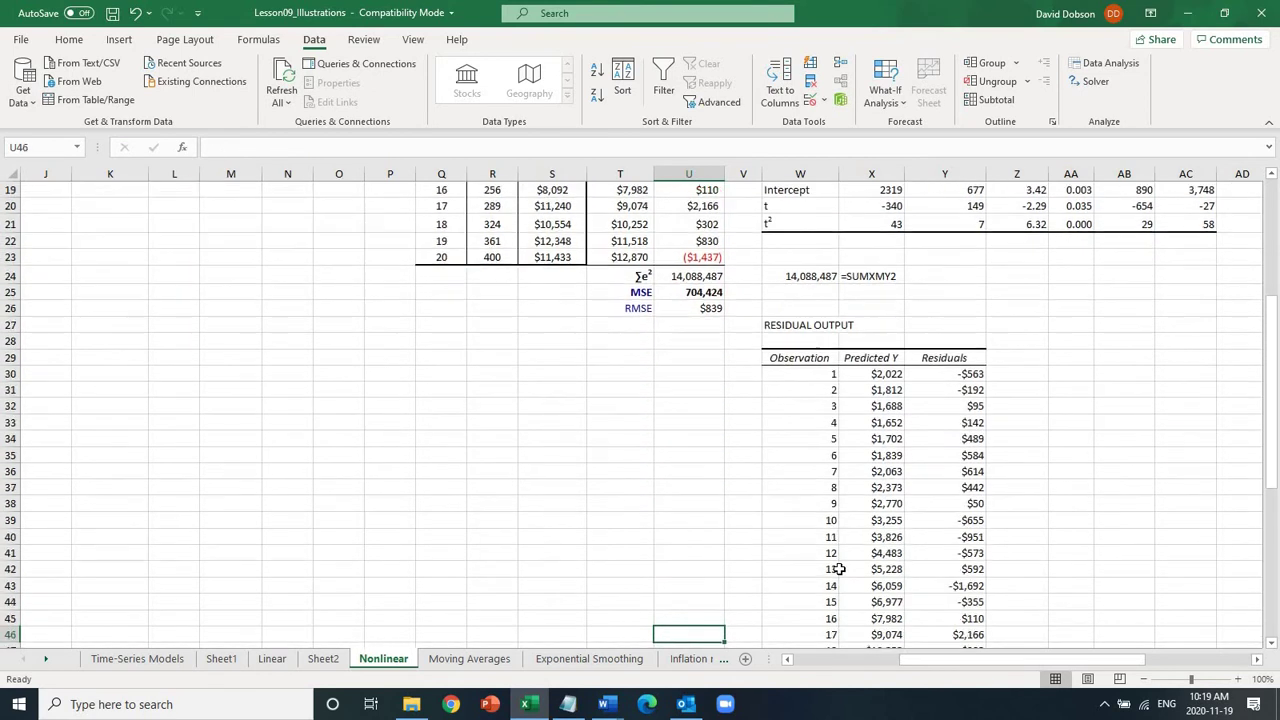
{"action": "key", "text": "Up"}
{"action": "key", "text": "Up"}
{"action": "key", "text": "Up"}
{"action": "key", "text": "Up"}
{"action": "key", "text": "Up"}
{"action": "key", "text": "Up"}
{"action": "key", "text": "Up"}
{"action": "key", "text": "Up"}
{"action": "key", "text": "Up"}
{"action": "key", "text": "Up"}
{"action": "key", "text": "Up"}
{"action": "key", "text": "Up"}
{"action": "key", "text": "Up"}
{"action": "key", "text": "Up"}
{"action": "key", "text": "Up"}
{"action": "key", "text": "Up"}
{"action": "key", "text": "Up"}
{"action": "key", "text": "Up"}
{"action": "key", "text": "Up"}
{"action": "key", "text": "Up"}
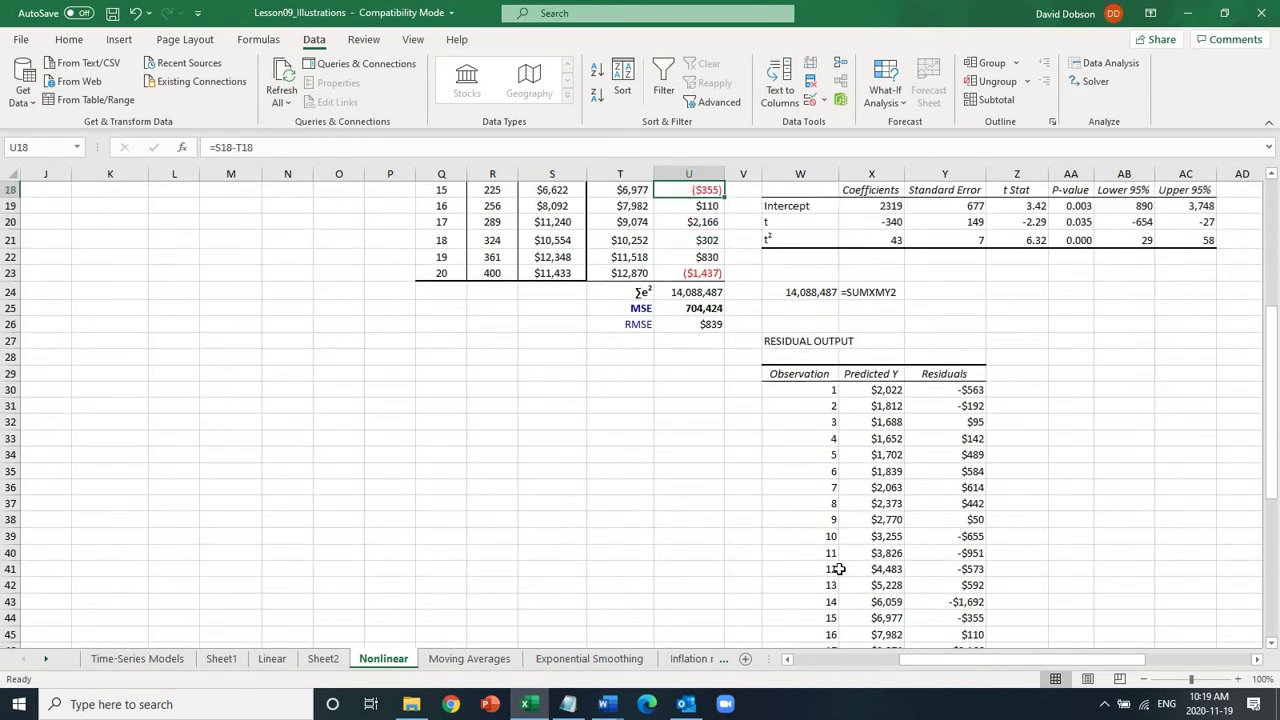
{"action": "key", "text": "Up"}
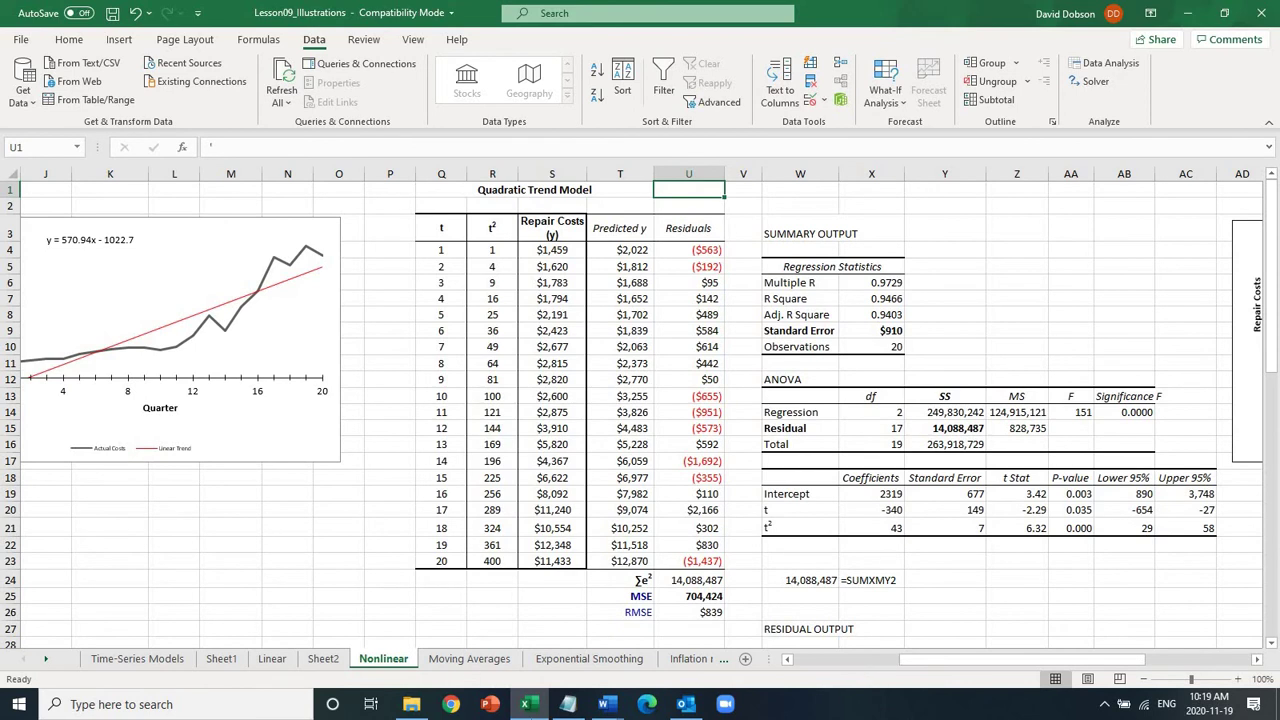
Open the Moving Averages sheet and look over its 2-Quarter and 4-Quarter Moving Avg columns.
{"action": "left_click", "coordinate": [468, 659]}
{"action": "left_click", "coordinate": [342, 334]}
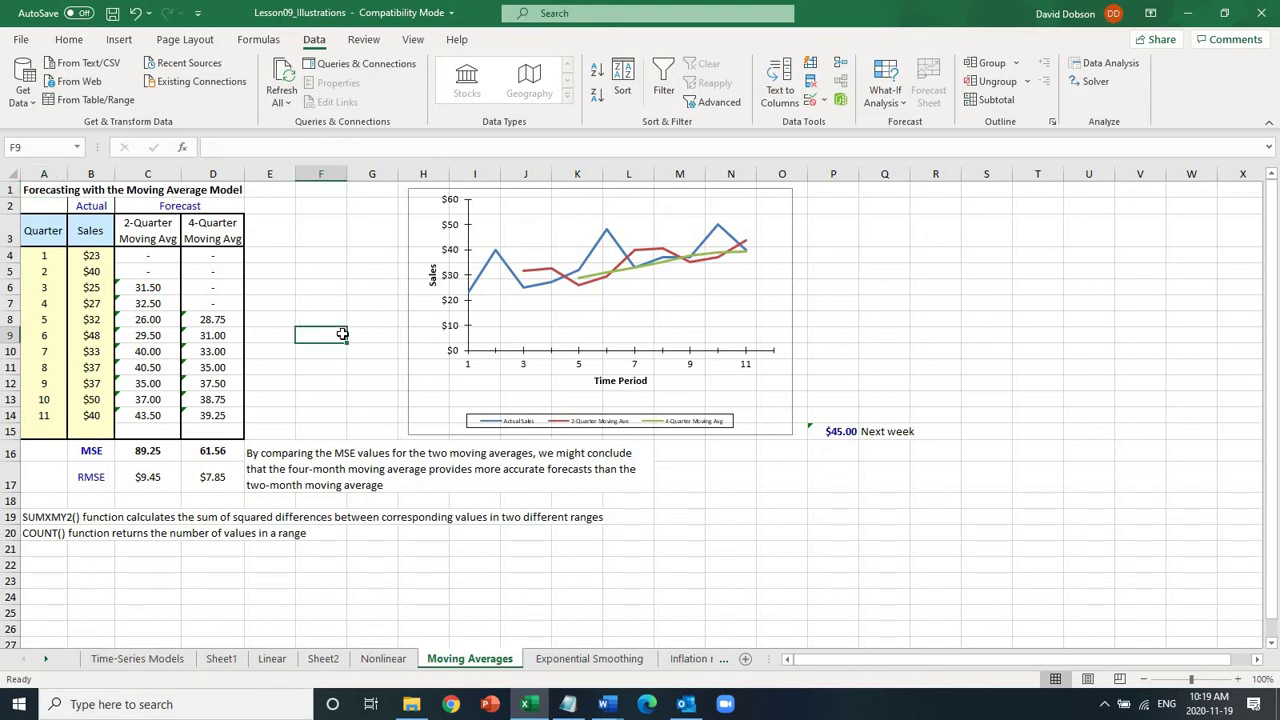
{"action": "key", "text": "ctrl+Home"}
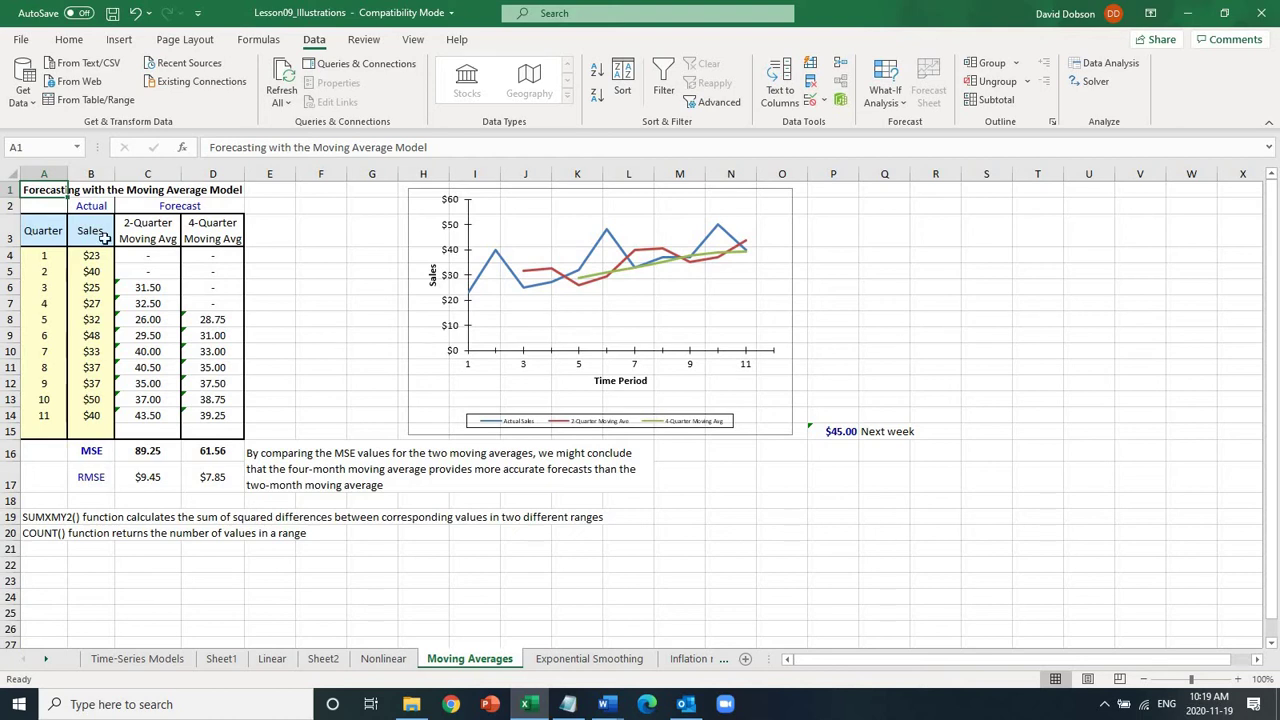
{"action": "left_click", "coordinate": [139, 227]}
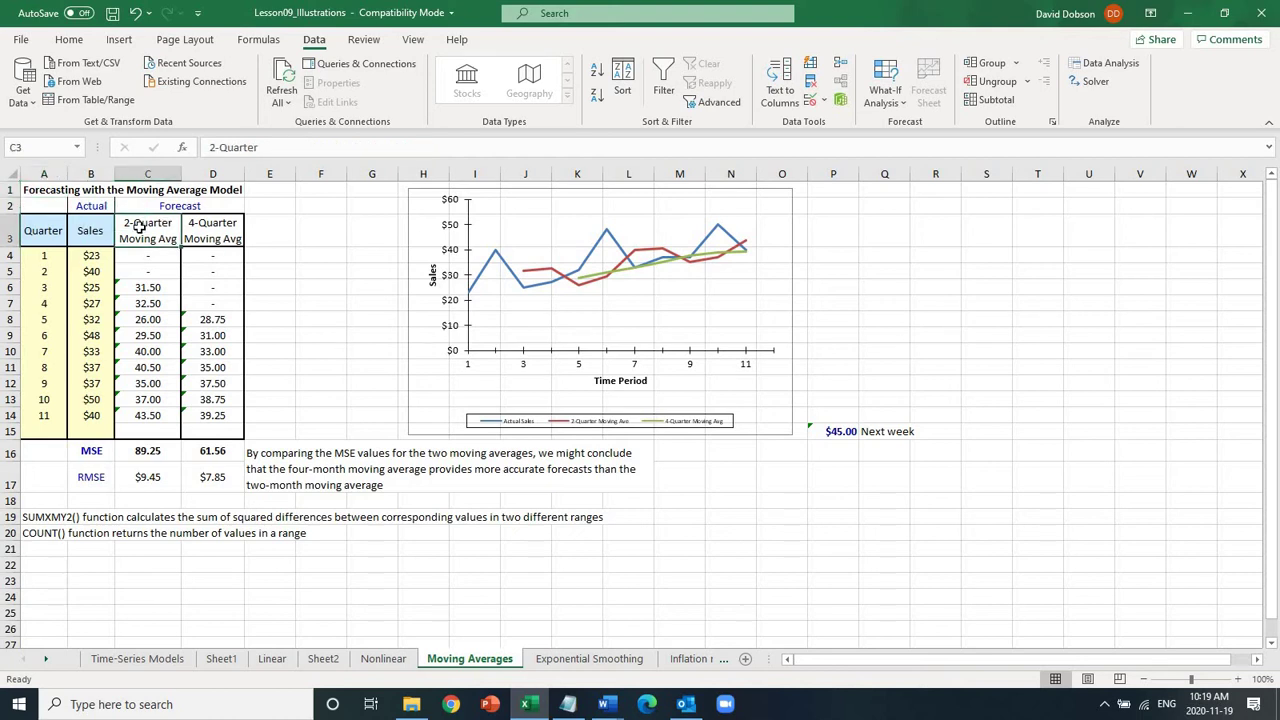
{"action": "left_click", "coordinate": [211, 231]}
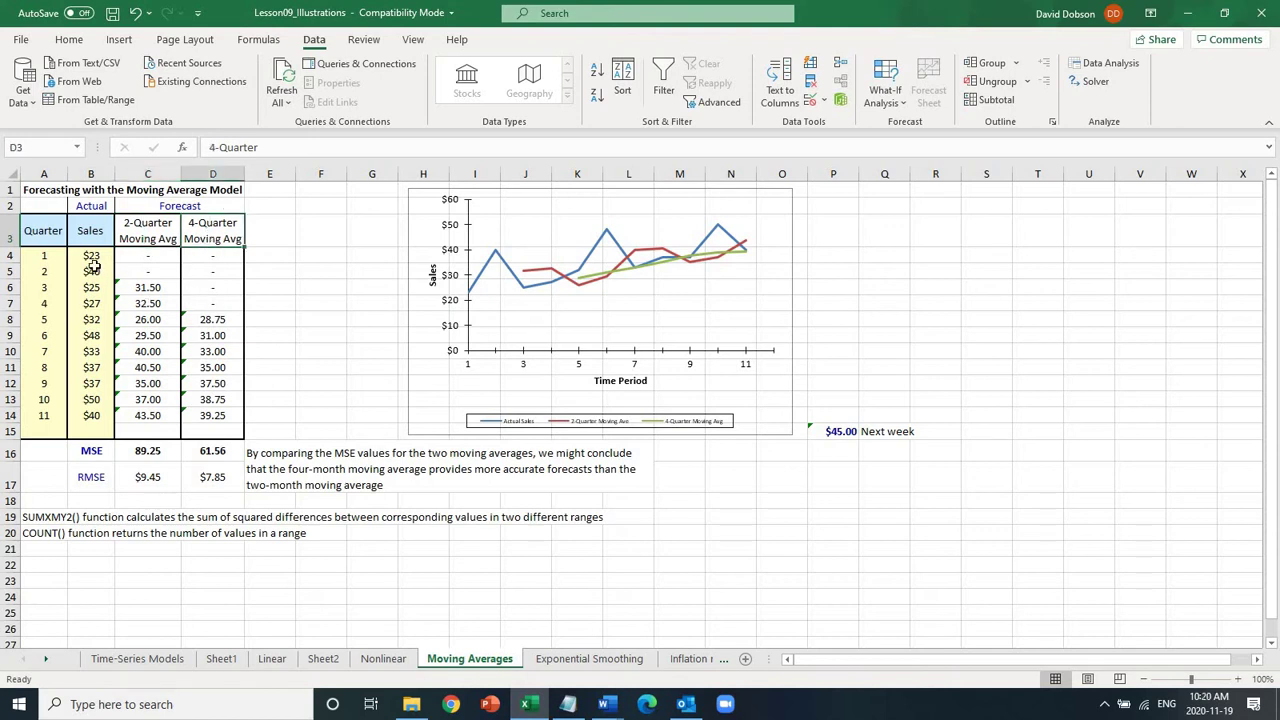
{"action": "left_click", "coordinate": [145, 228]}
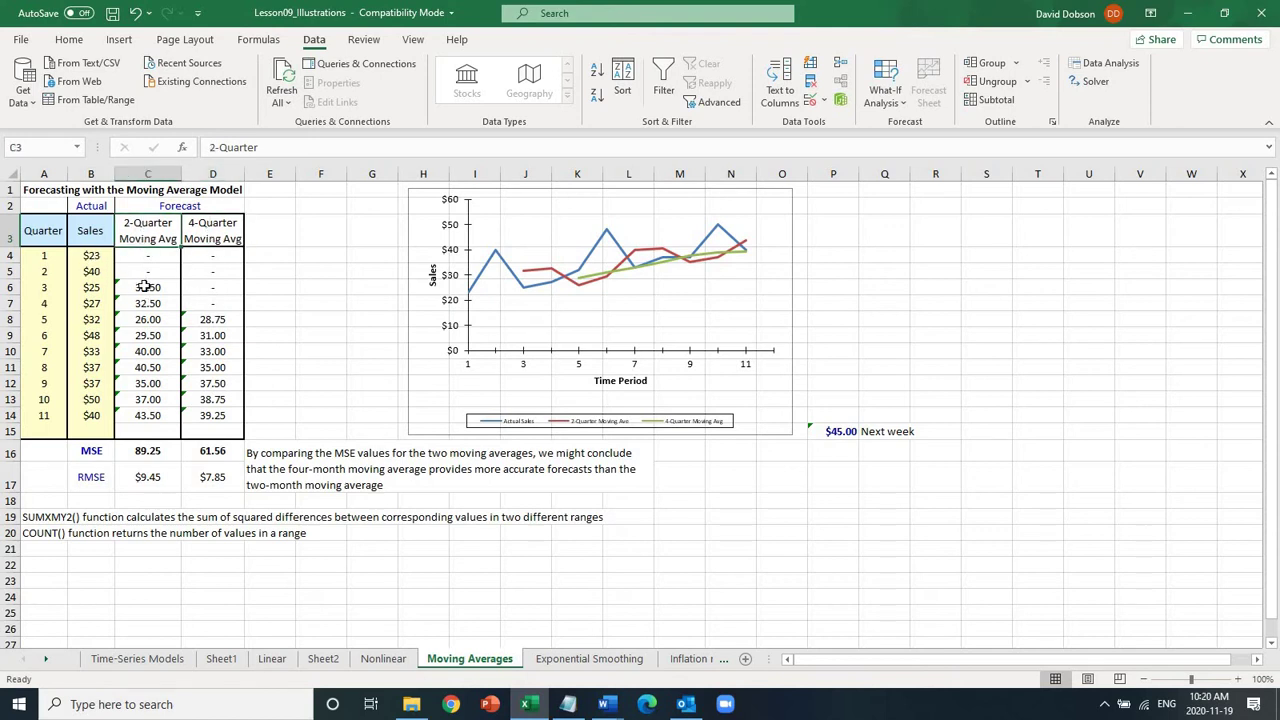
Inspect the AVERAGE formulas and their referenced sales cells for quarters 3 to 5 in the 2-quarter column, C6:C8.
{"action": "left_click", "coordinate": [146, 287]}
{"action": "key", "text": "F2"}
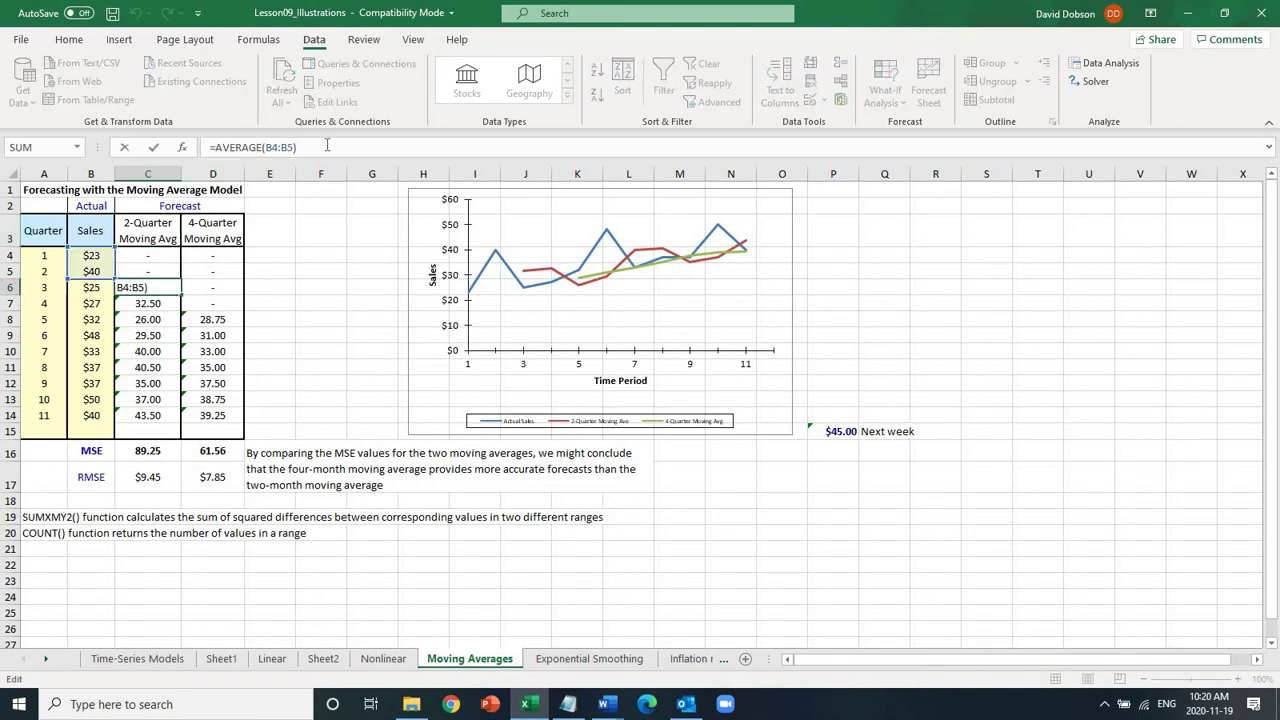
{"action": "key", "text": "Return"}
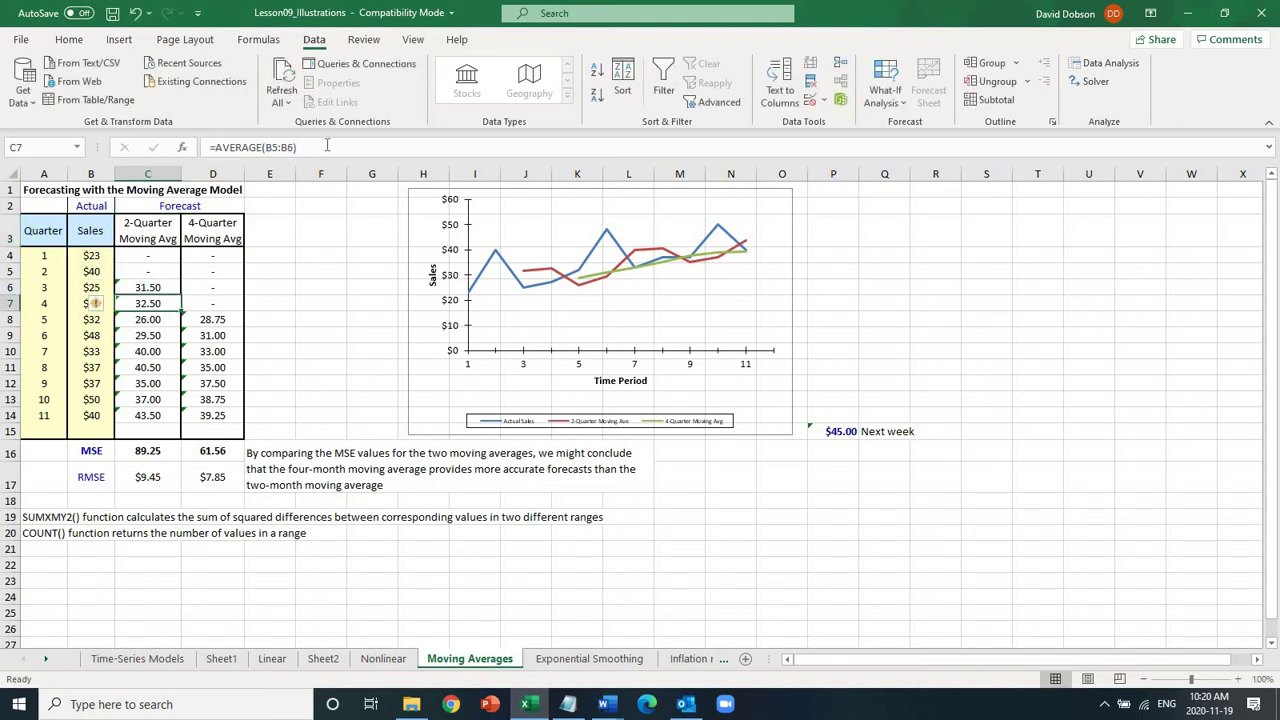
{"action": "key", "text": "F2"}
{"action": "key", "text": "Return"}
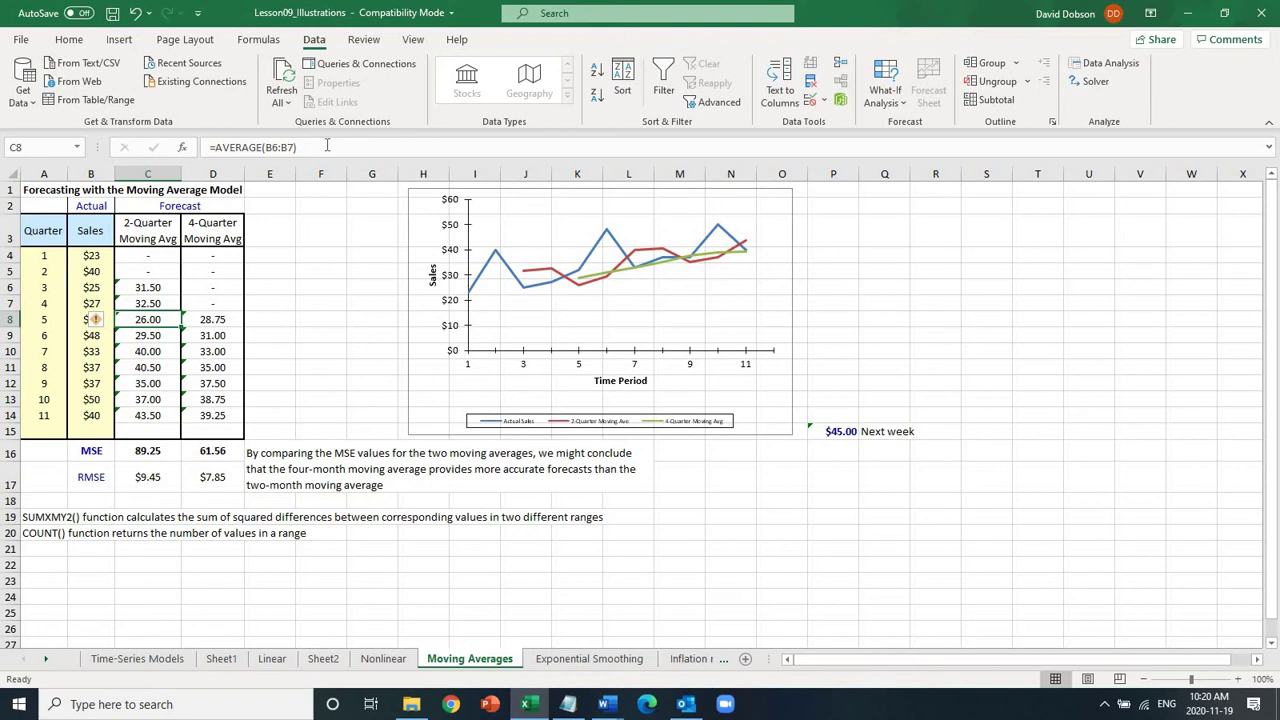
{"action": "key", "text": "F2"}
{"action": "key", "text": "Return"}
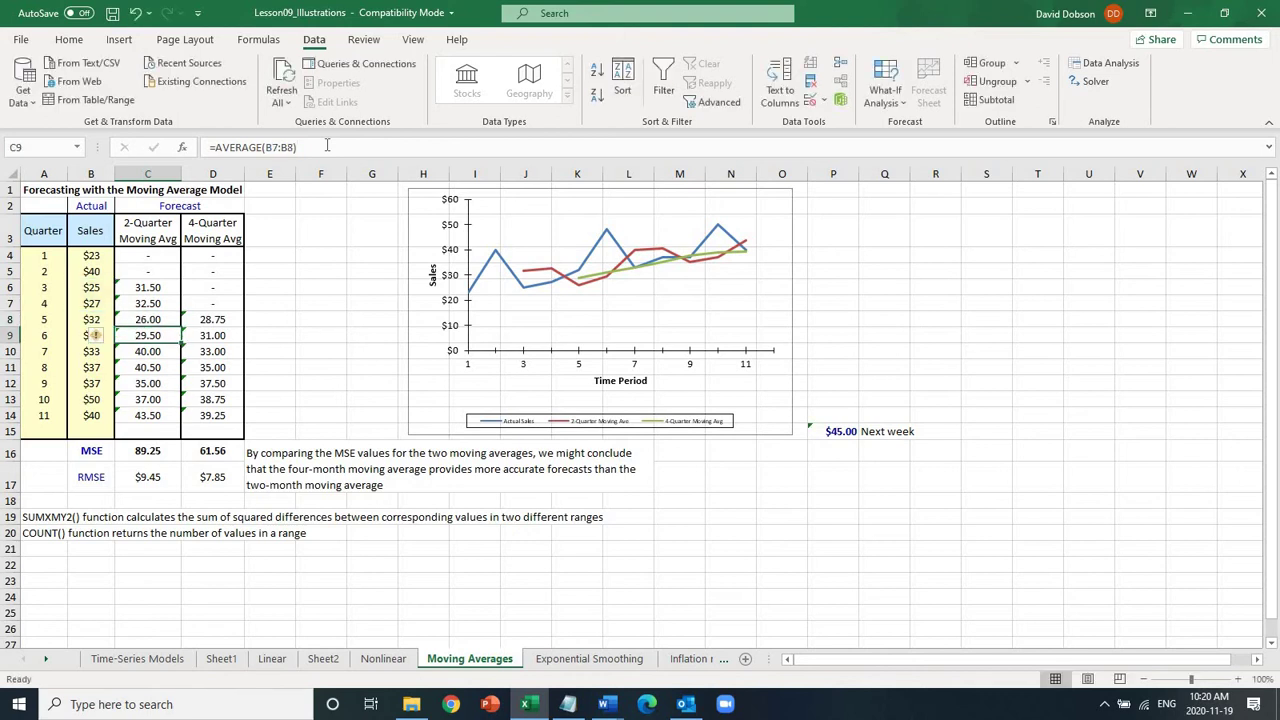
Check the placeholder entries for the first two quarters of the 2-quarter moving average in C4 and C5.
{"action": "key", "text": "Up"}
{"action": "key", "text": "Up"}
{"action": "key", "text": "Up"}
{"action": "key", "text": "Up"}
{"action": "key", "text": "Up"}
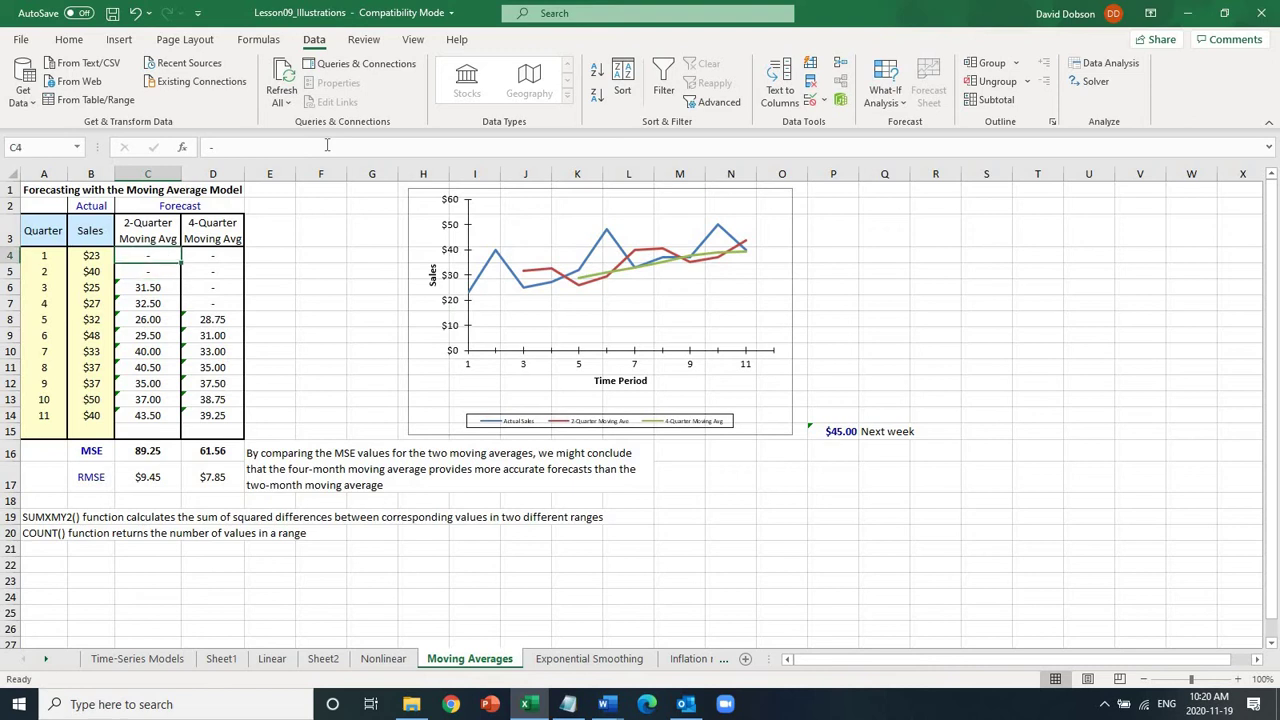
{"action": "key", "text": "Down"}
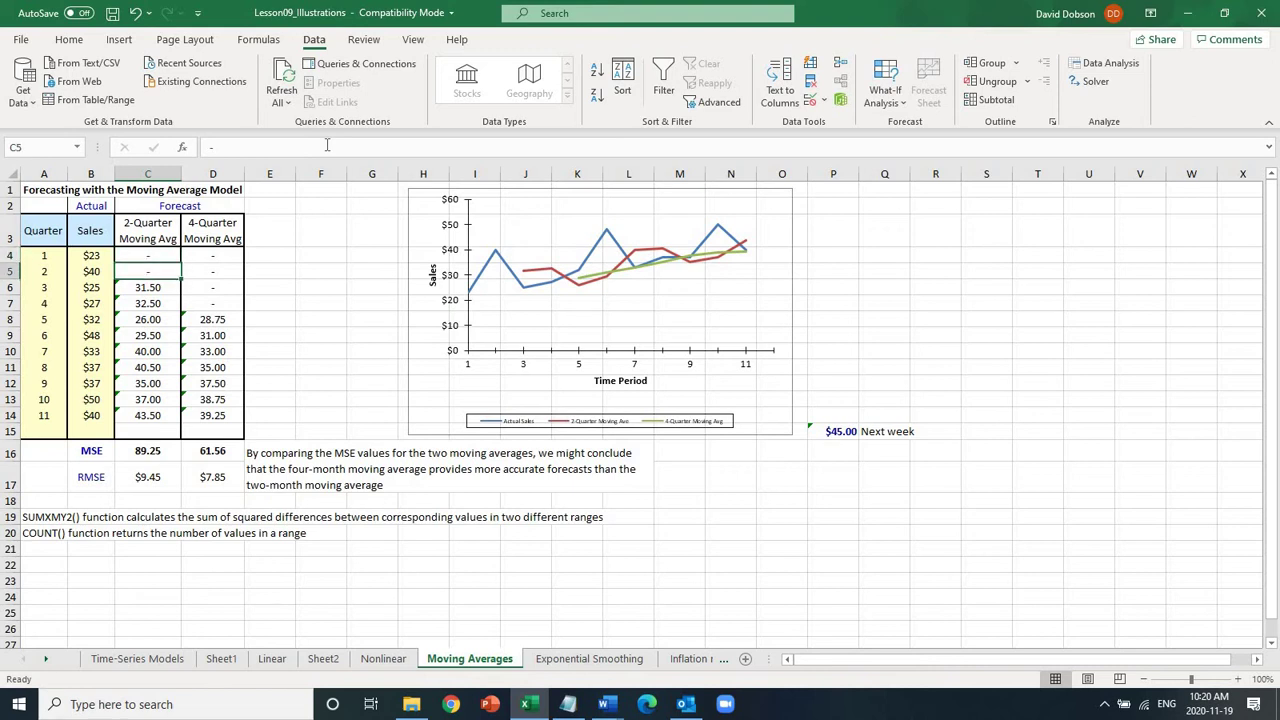
Check the placeholder entries in D4:D7 of the 4-quarter column and inspect the first AVERAGE formula in D8.
{"action": "key", "text": "Up"}
{"action": "key", "text": "Up"}
{"action": "key", "text": "Right"}
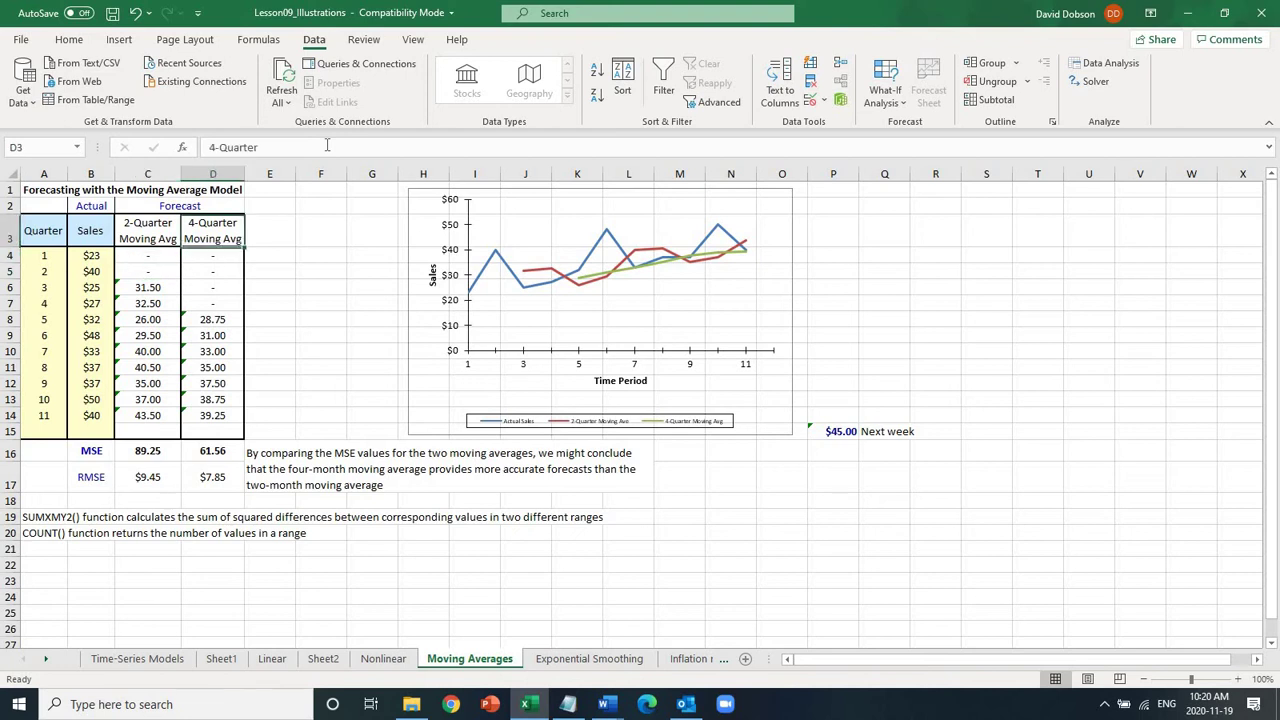
{"action": "key", "text": "Down"}
{"action": "key", "text": "Down"}
{"action": "key", "text": "Down"}
{"action": "key", "text": "Down"}
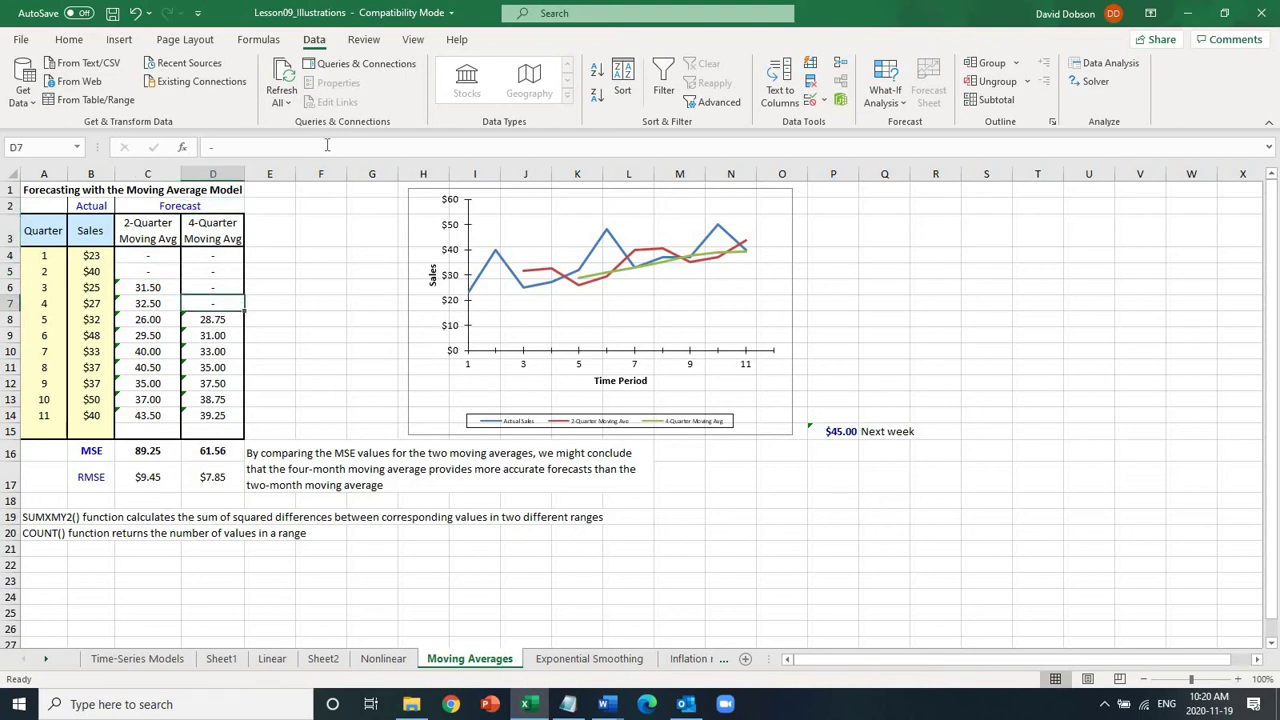
{"action": "key", "text": "Down"}
{"action": "left_click", "coordinate": [315, 148]}
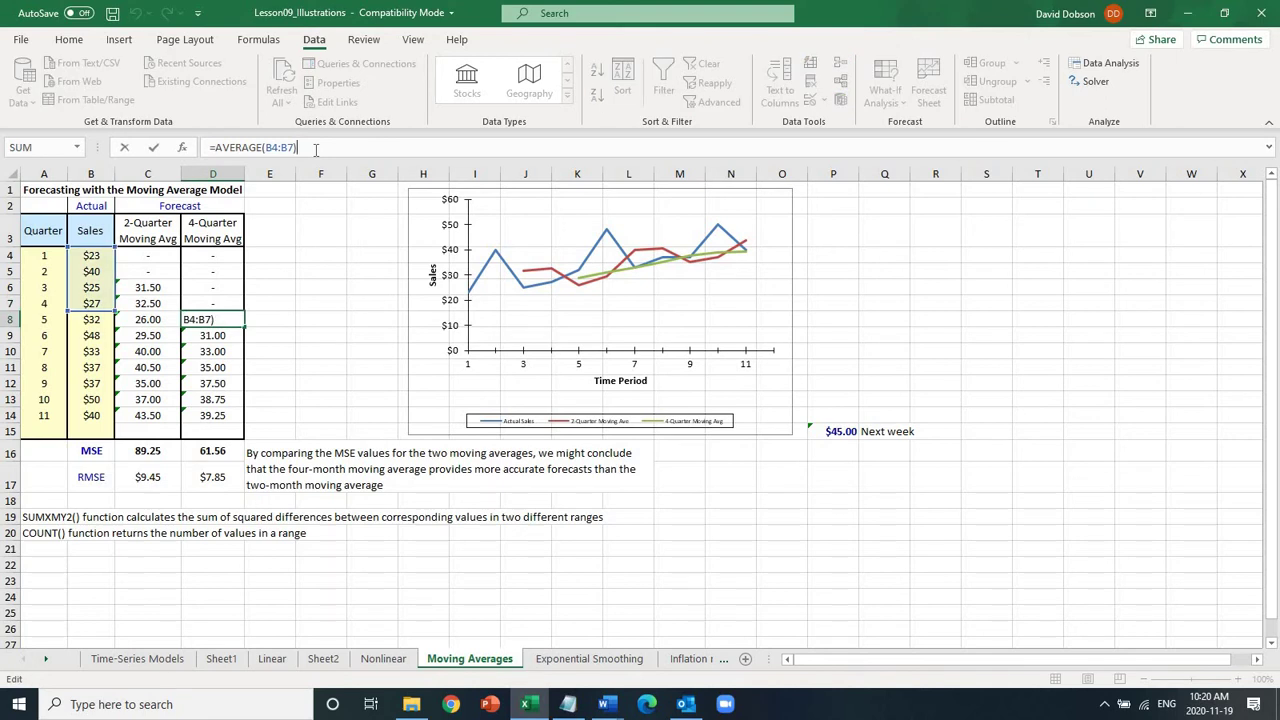
{"action": "key", "text": "Escape"}
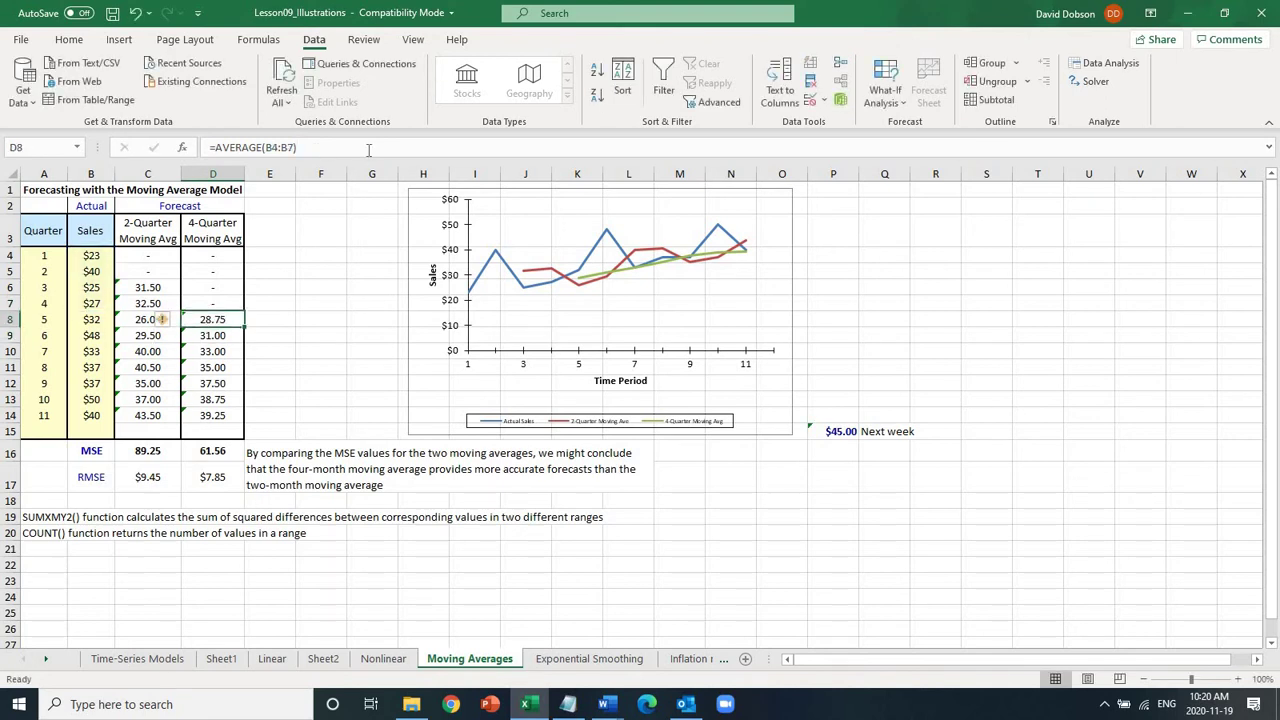
{"action": "key", "text": "Escape"}
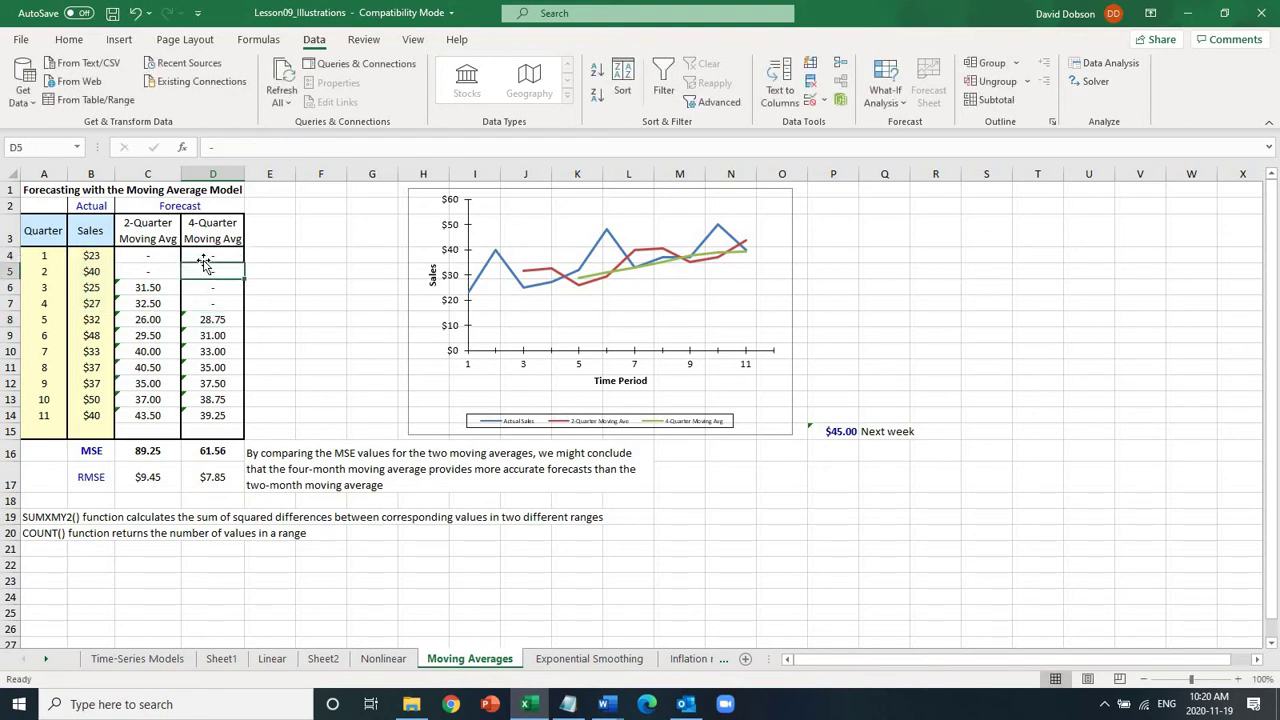
Look through the 4-quarter moving average column and inspect the AVERAGE formula for quarter 11 in D14.
{"action": "key", "text": "Down"}
{"action": "key", "text": "Up"}
{"action": "key", "text": "Up"}
{"action": "key", "text": "Up"}
{"action": "key", "text": "Up"}
{"action": "key", "text": "Down"}
{"action": "key", "text": "Down"}
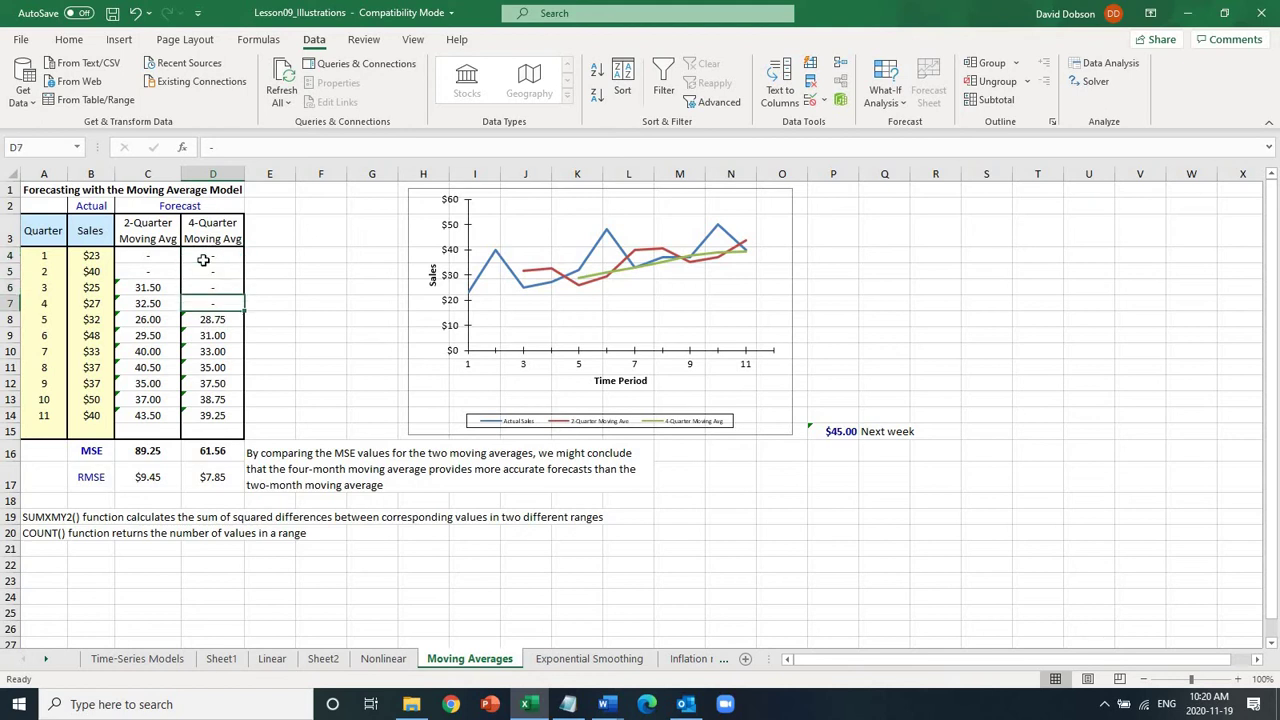
{"action": "key", "text": "Up"}
{"action": "key", "text": "Up"}
{"action": "key", "text": "Down"}
{"action": "key", "text": "Down"}
{"action": "key", "text": "Down"}
{"action": "key", "text": "Down"}
{"action": "key", "text": "Down"}
{"action": "key", "text": "Down"}
{"action": "key", "text": "Down"}
{"action": "key", "text": "Down"}
{"action": "key", "text": "Down"}
{"action": "key", "text": "Down"}
{"action": "key", "text": "Down"}
{"action": "key", "text": "Down"}
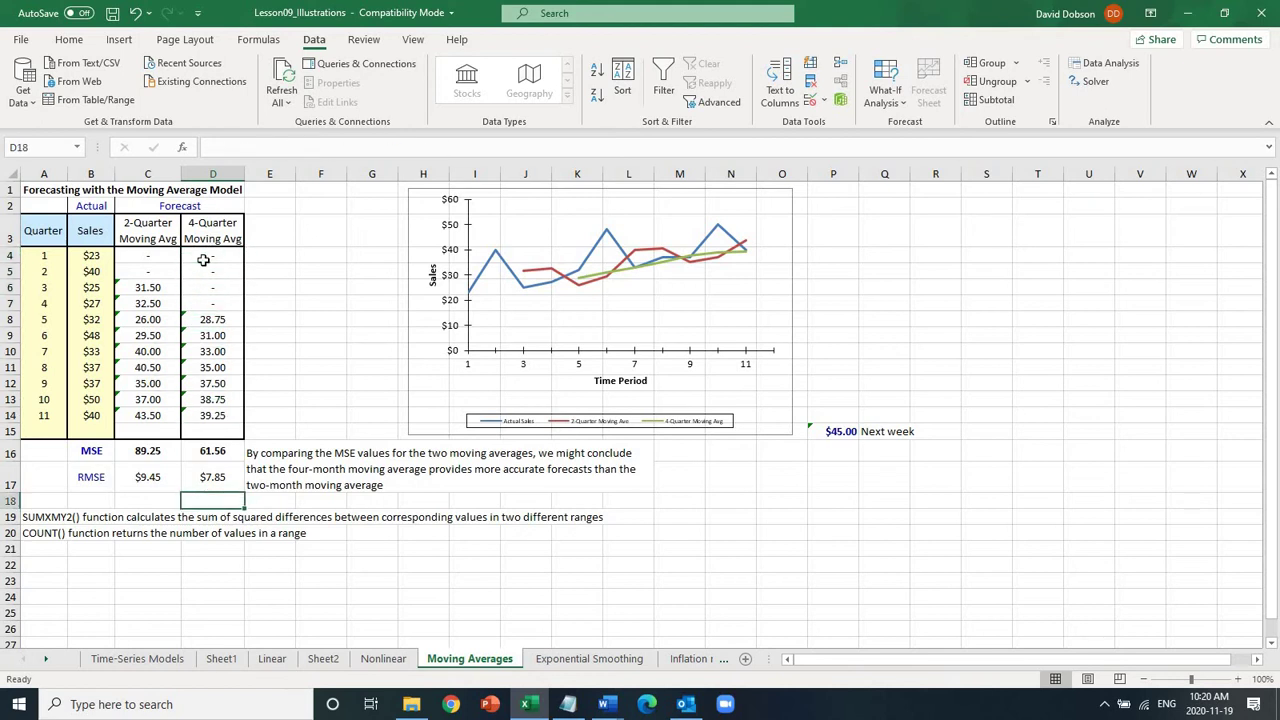
{"action": "key", "text": "Up"}
{"action": "key", "text": "Up"}
{"action": "key", "text": "Up"}
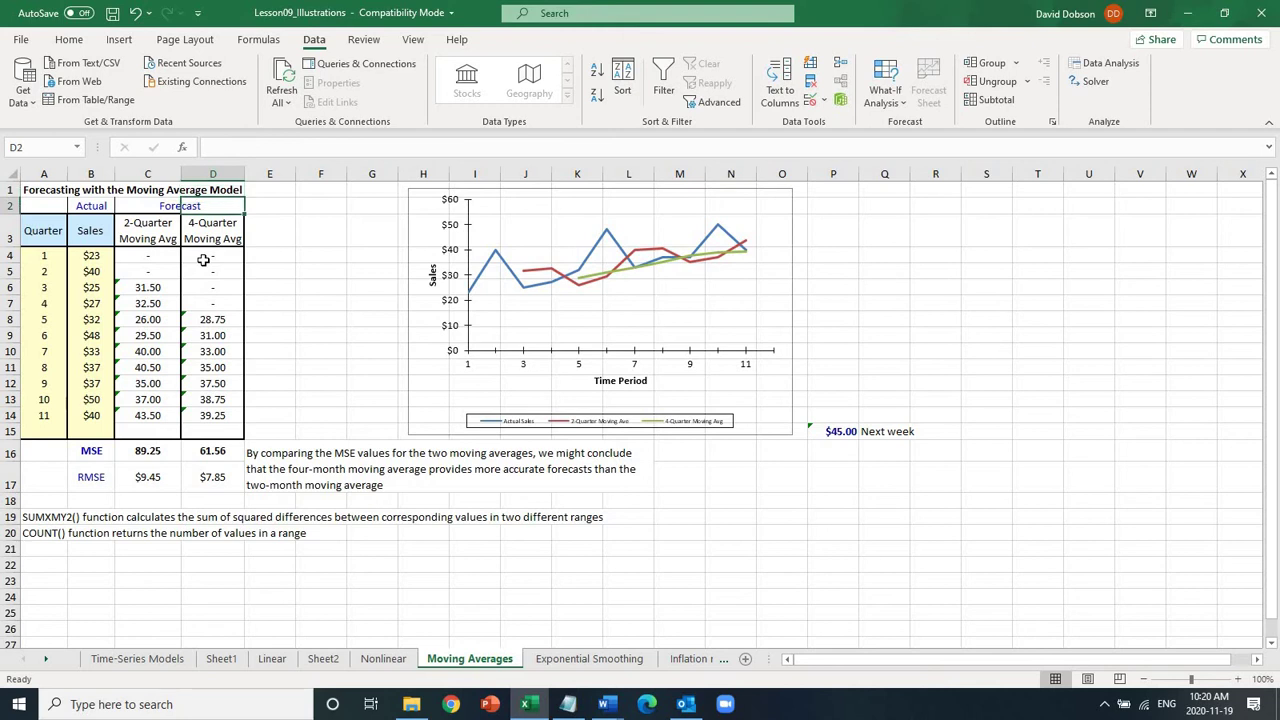
{"action": "key", "text": "Down"}
{"action": "key", "text": "Up"}
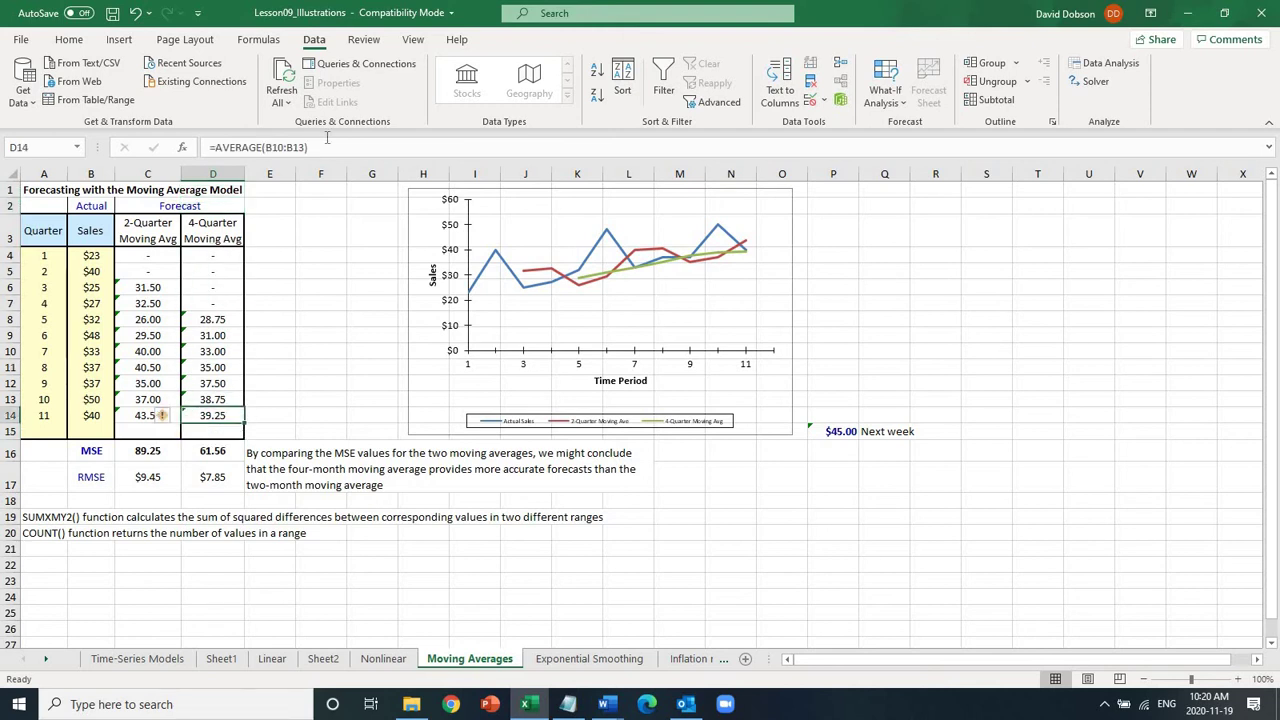
{"action": "left_click", "coordinate": [324, 144]}
{"action": "key", "text": "Return"}
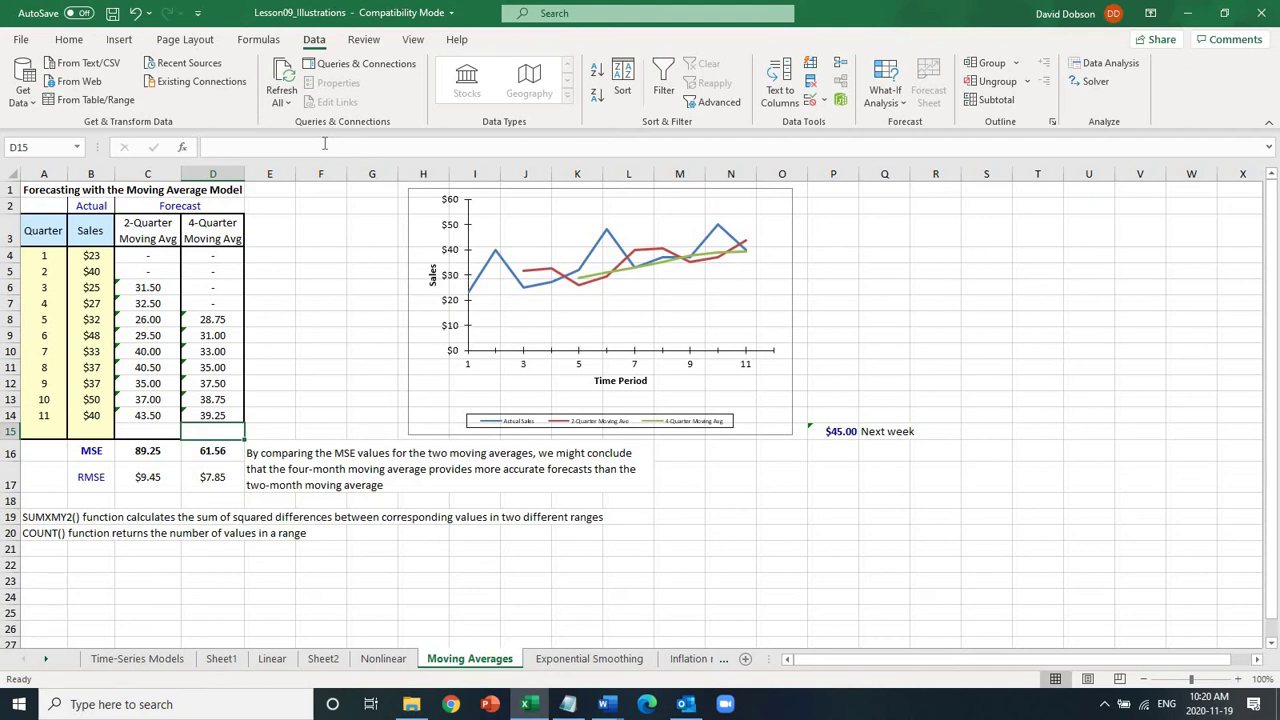
Return through the 4-quarter moving averages to the first quarter's entry in D4.
{"action": "key", "text": "Up"}
{"action": "key", "text": "Up"}
{"action": "key", "text": "Up"}
{"action": "key", "text": "Up"}
{"action": "key", "text": "Up"}
{"action": "key", "text": "Up"}
{"action": "key", "text": "Up"}
{"action": "key", "text": "Up"}
{"action": "key", "text": "Up"}
{"action": "key", "text": "Up"}
{"action": "key", "text": "Up"}
{"action": "key", "text": "Up"}
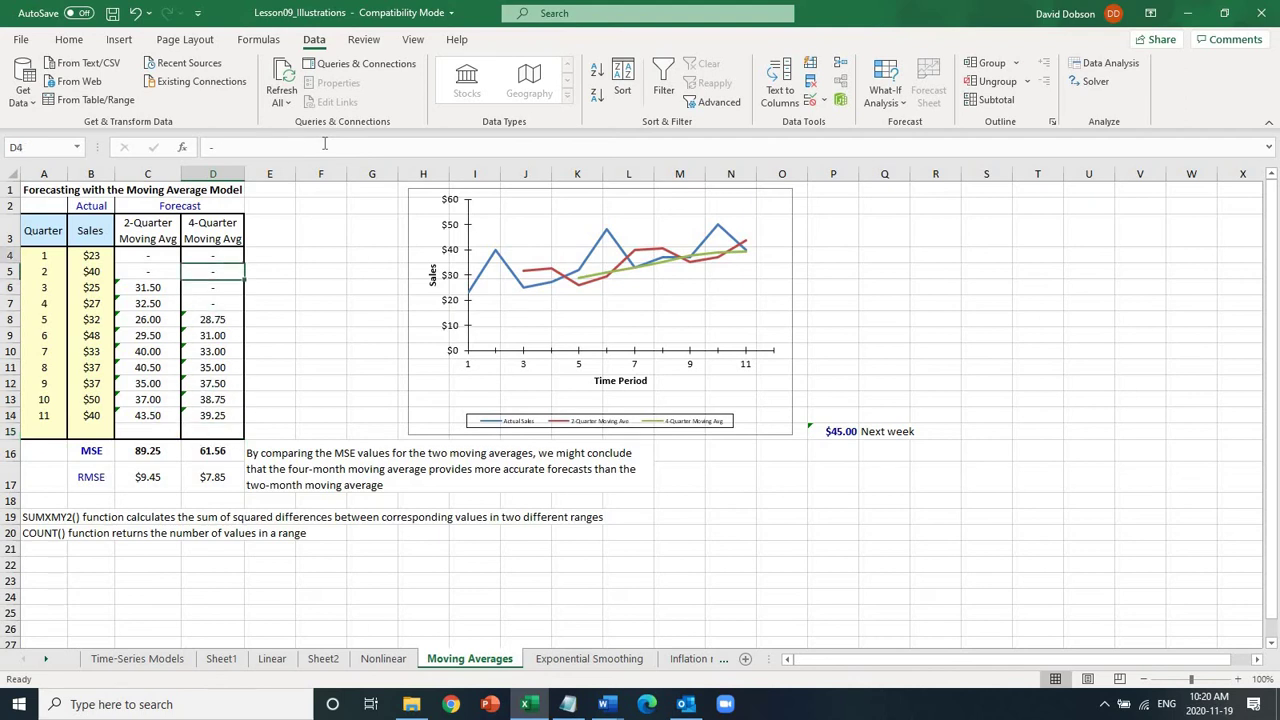
Look down the 4-quarter moving average column from its header past the MSE and RMSE rows.
{"action": "key", "text": "Left"}
{"action": "key", "text": "Right"}
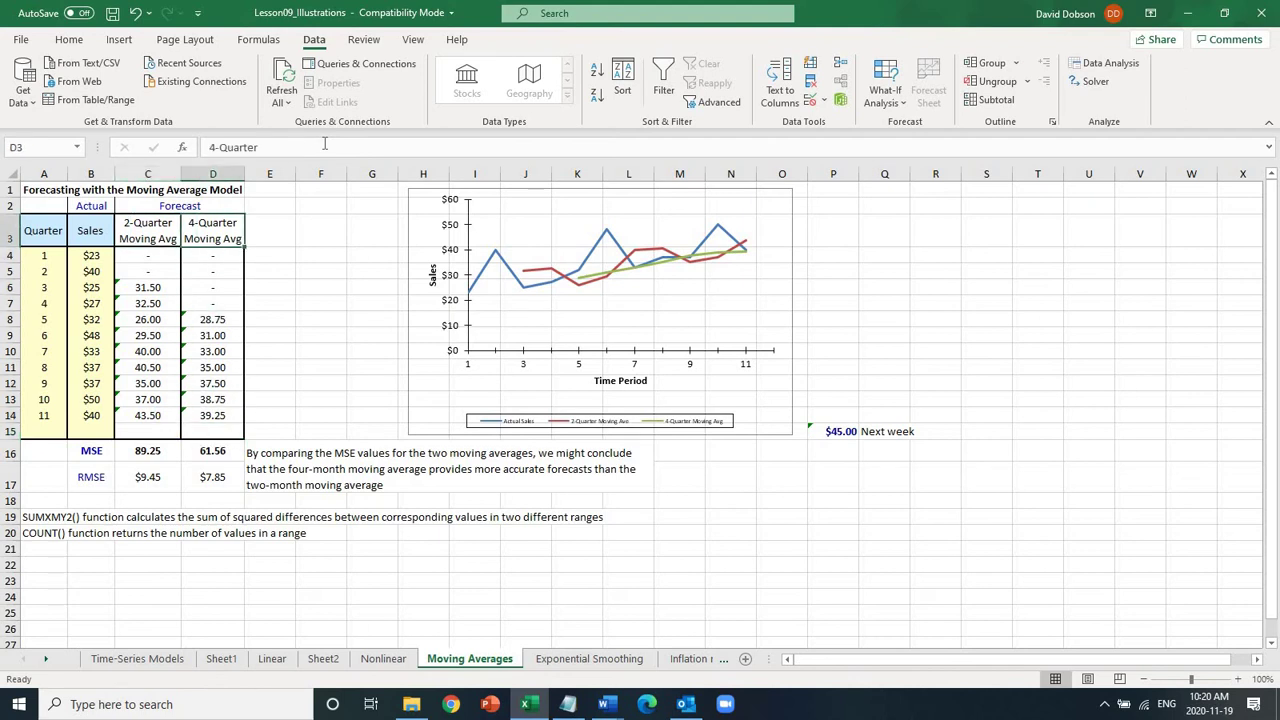
{"action": "key", "text": "Down"}
{"action": "key", "text": "Down"}
{"action": "key", "text": "Down"}
{"action": "key", "text": "Down"}
{"action": "key", "text": "Down"}
{"action": "key", "text": "Down"}
{"action": "key", "text": "Down"}
{"action": "key", "text": "Down"}
{"action": "key", "text": "Down"}
{"action": "key", "text": "Down"}
{"action": "key", "text": "Down"}
{"action": "key", "text": "Down"}
{"action": "key", "text": "Down"}
{"action": "key", "text": "Down"}
{"action": "key", "text": "Down"}
{"action": "key", "text": "Down"}
{"action": "key", "text": "Down"}
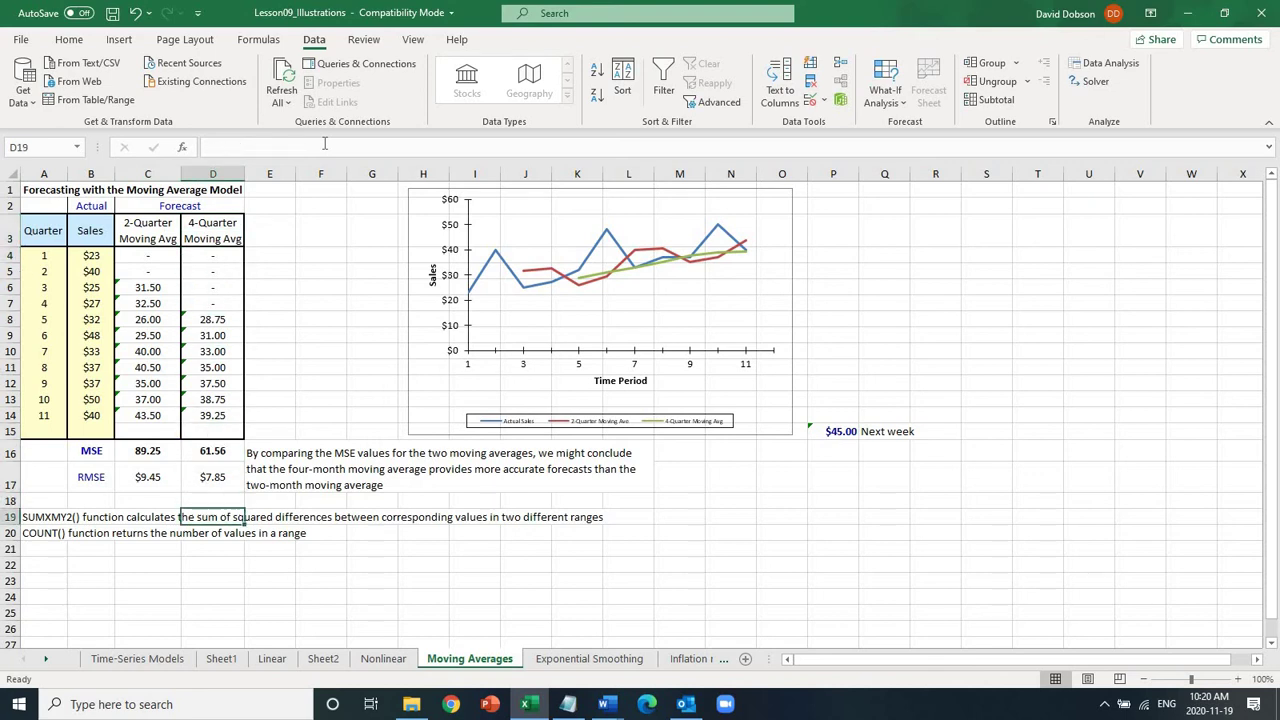
Inspect the AVERAGE formulas of the 4-quarter moving average from D8 down to D12 and back up.
{"action": "left_click", "coordinate": [212, 320]}
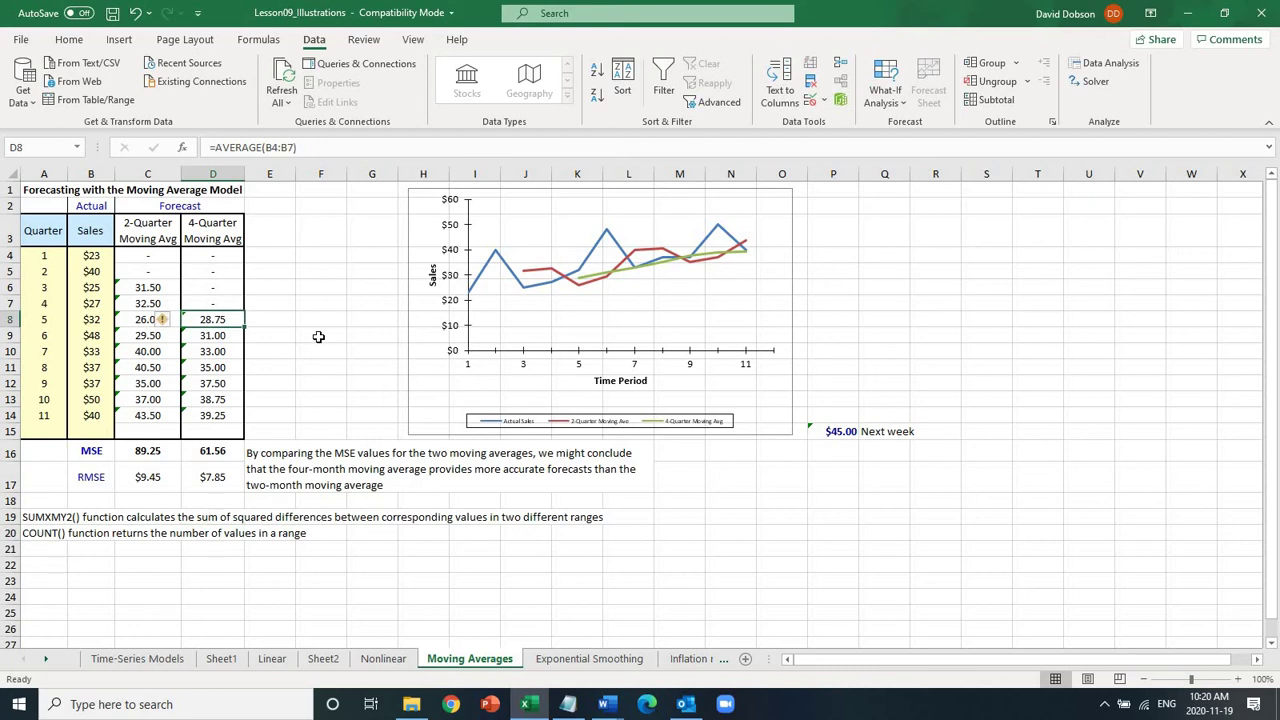
{"action": "key", "text": "Down"}
{"action": "key", "text": "Down"}
{"action": "key", "text": "Down"}
{"action": "key", "text": "Down"}
{"action": "key", "text": "Down"}
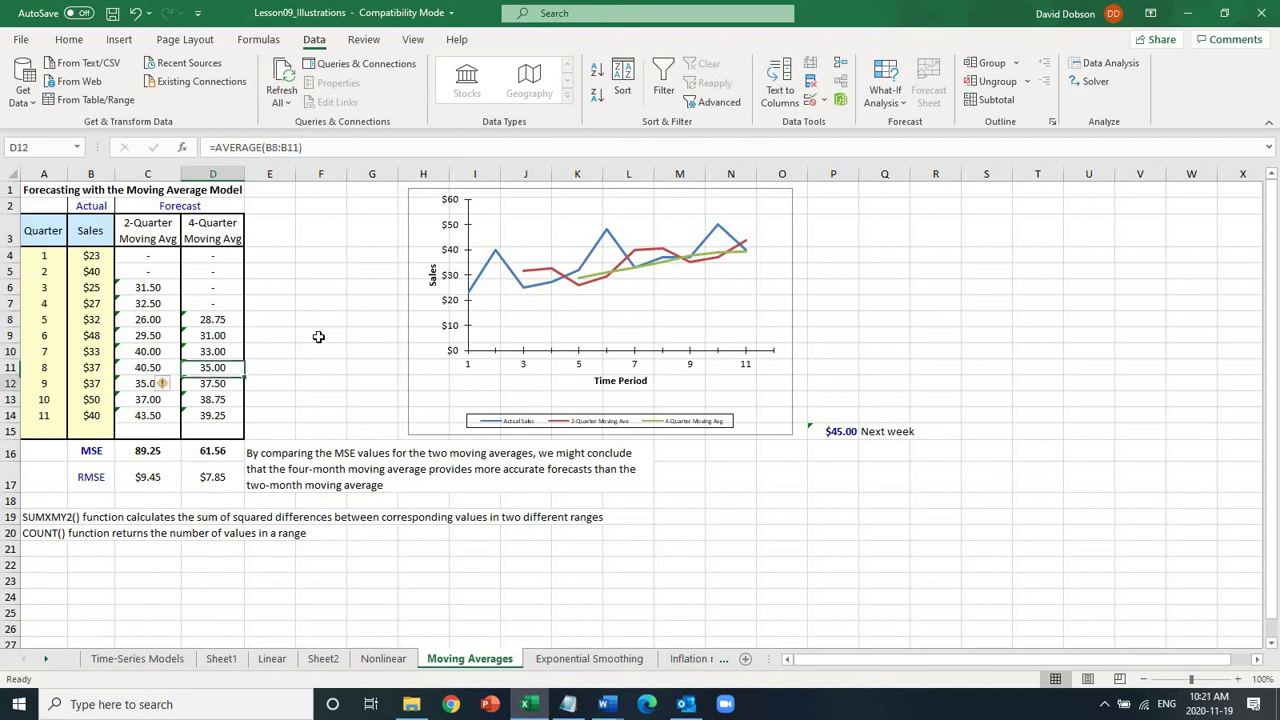
{"action": "key", "text": "Up"}
{"action": "key", "text": "Up"}
{"action": "key", "text": "Up"}
{"action": "key", "text": "Up"}
{"action": "key", "text": "Up"}
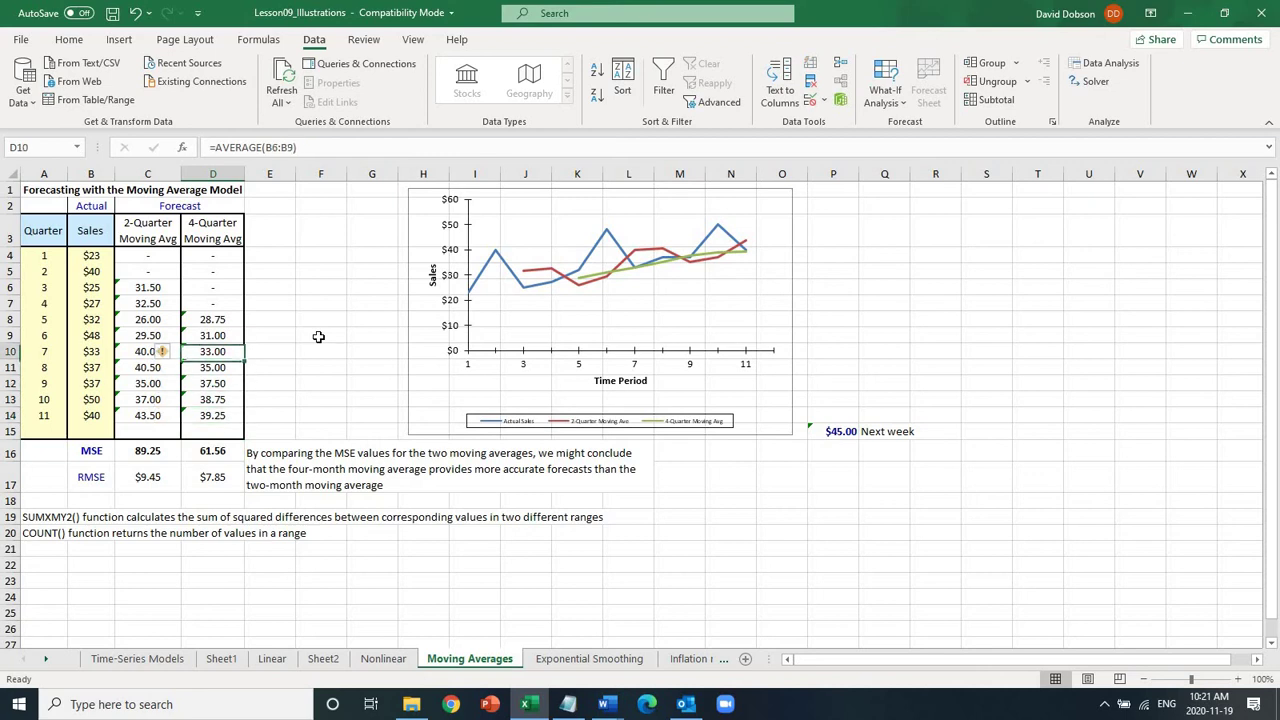
Inspect the 2-quarter RMSE formula in C17 and the ranges used by the MSE formula in C16.
{"action": "key", "text": "Left"}
{"action": "key", "text": "Down"}
{"action": "key", "text": "Down"}
{"action": "key", "text": "Down"}
{"action": "key", "text": "Down"}
{"action": "key", "text": "Down"}
{"action": "key", "text": "Down"}
{"action": "key", "text": "Down"}
{"action": "key", "text": "Down"}
{"action": "key", "text": "Down"}
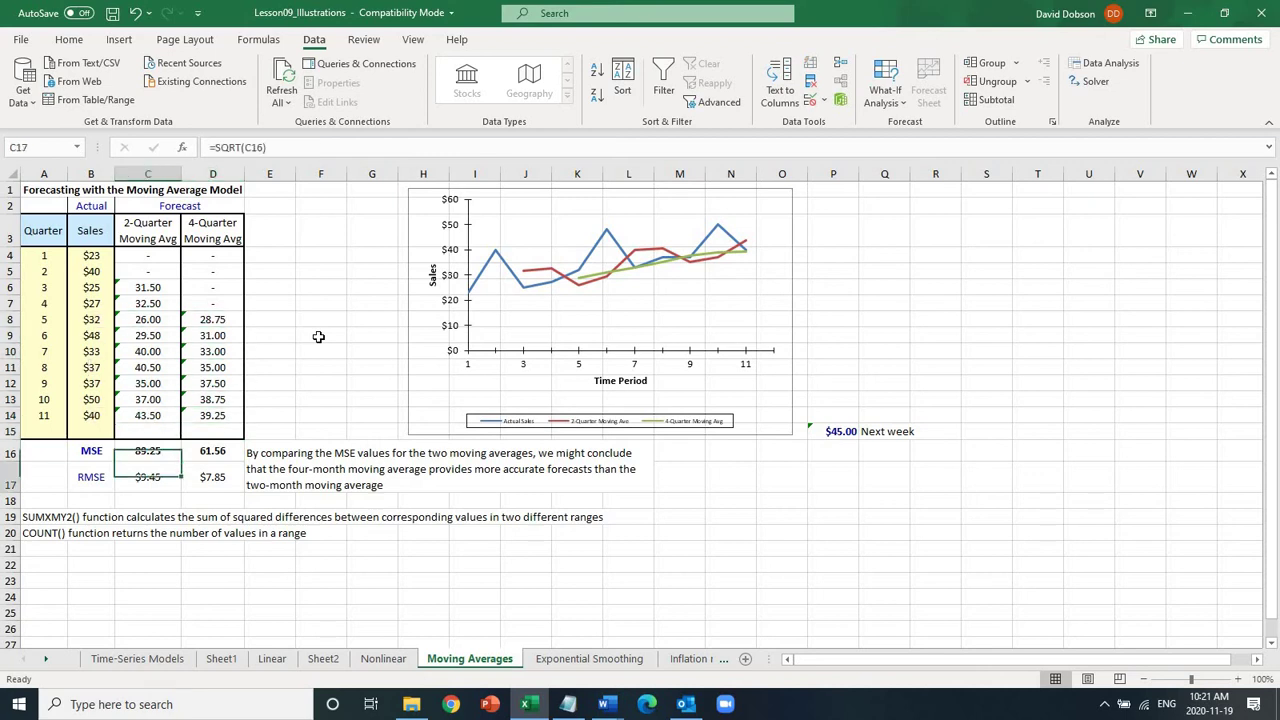
{"action": "key", "text": "Up"}
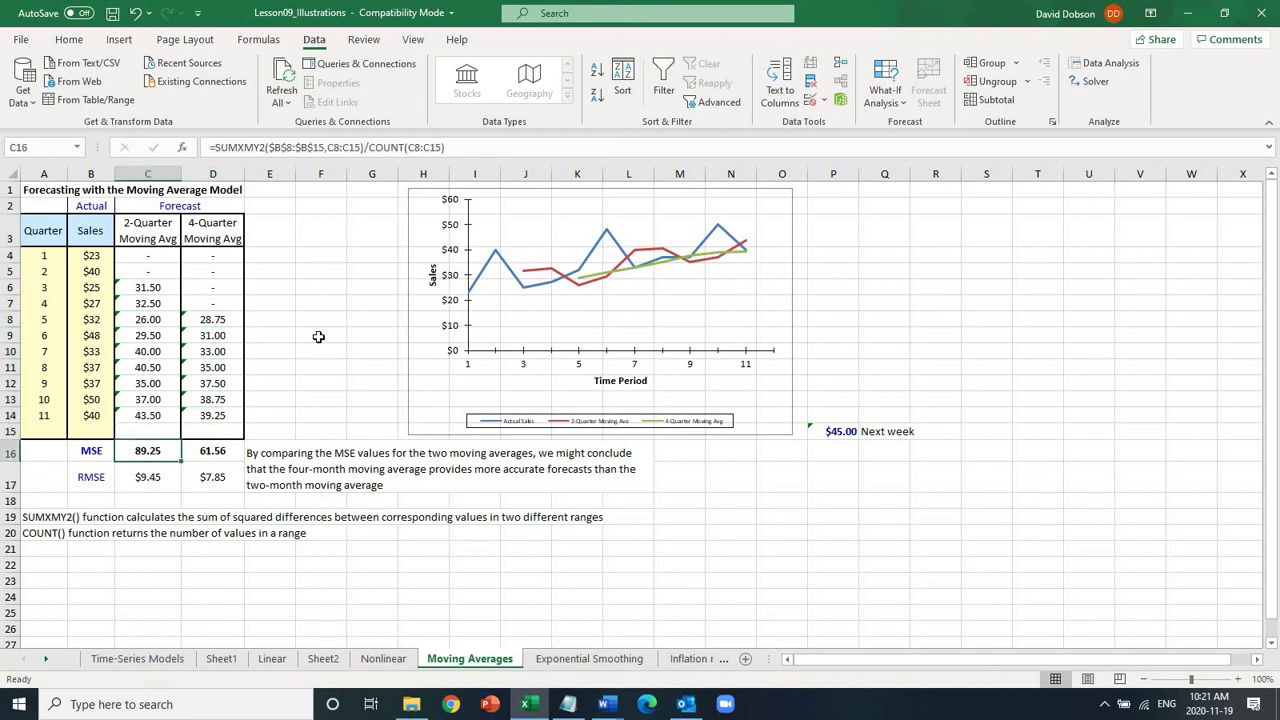
{"action": "left_click", "coordinate": [466, 149]}
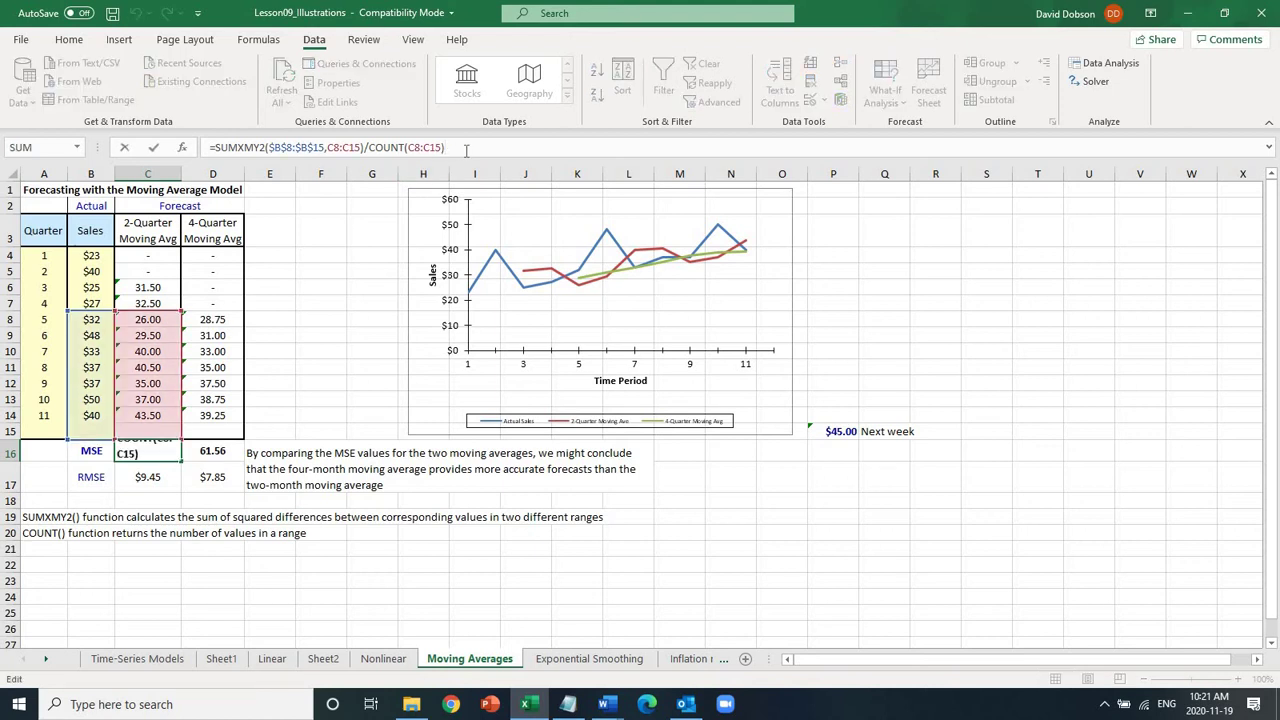
{"action": "key", "text": "Return"}
Inspect the ranges used by the 4-quarter moving average's MSE formula in D16.
{"action": "key", "text": "Up"}
{"action": "key", "text": "Right"}
{"action": "left_click", "coordinate": [466, 149]}
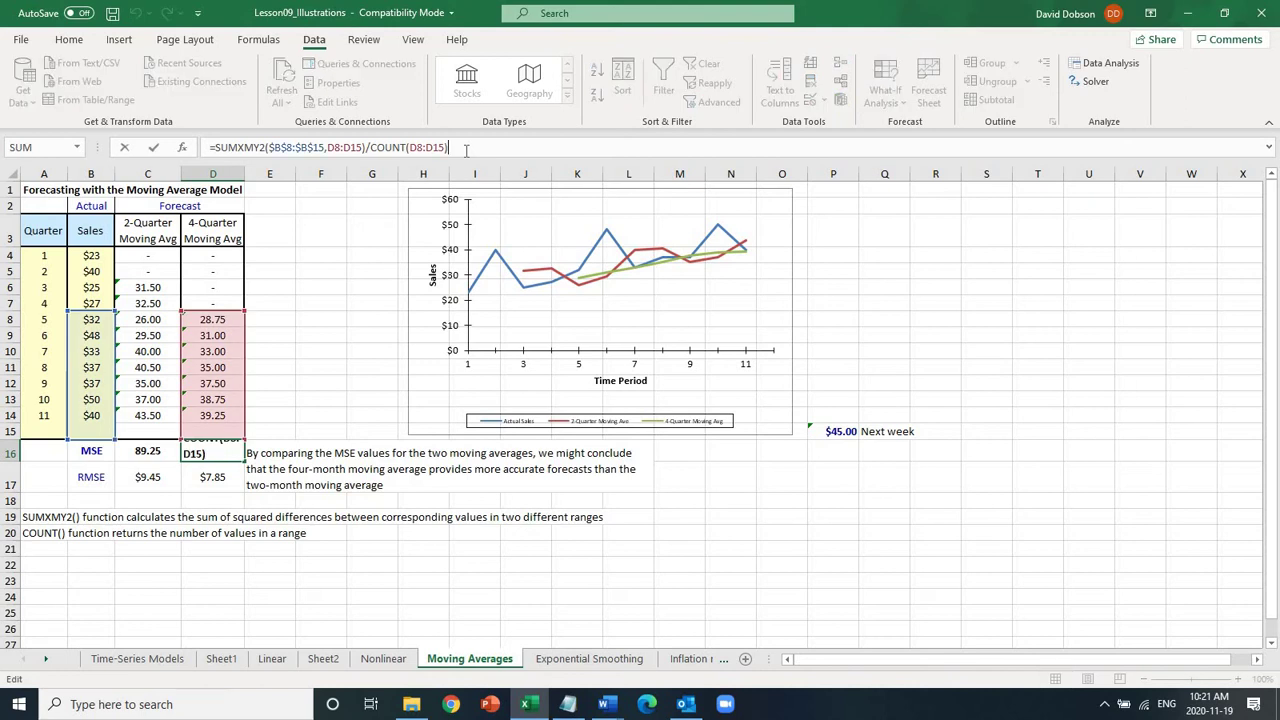
{"action": "key", "text": "Return"}
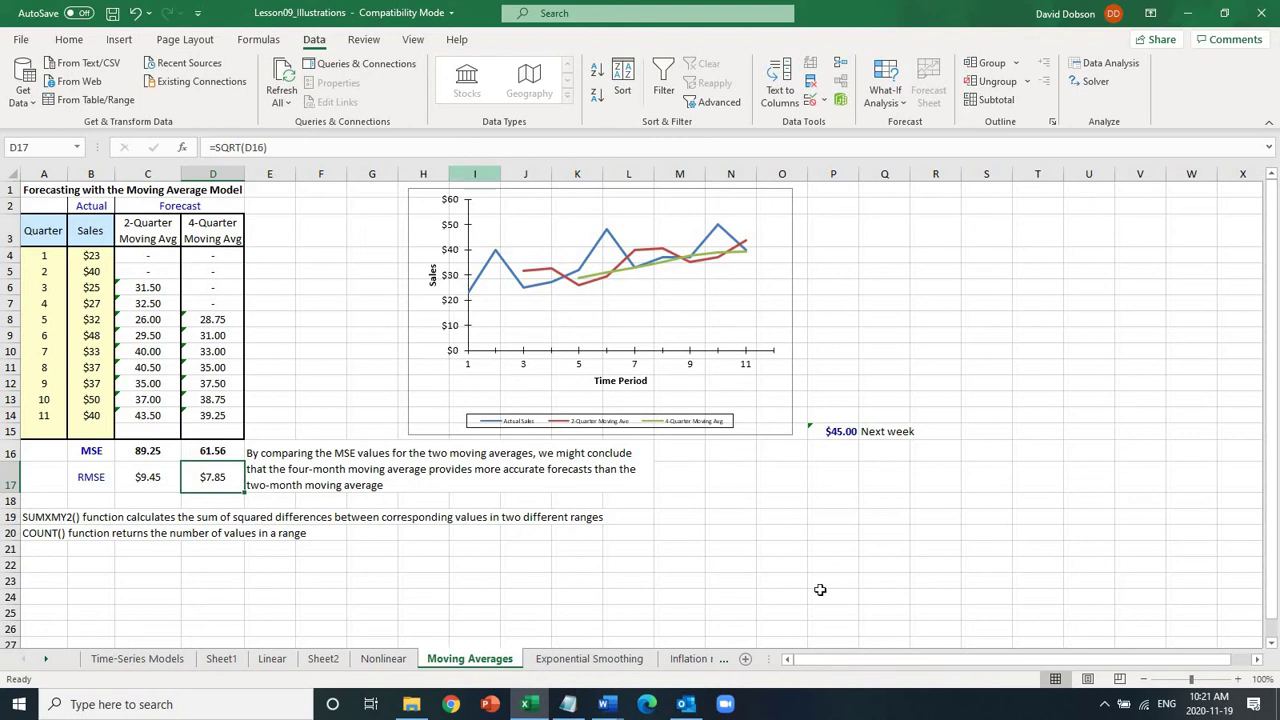
Examine the 2-quarter moving average line on the chart and the placeholder entry in C4.
{"action": "left_click", "coordinate": [524, 230]}
{"action": "left_click", "coordinate": [740, 519]}
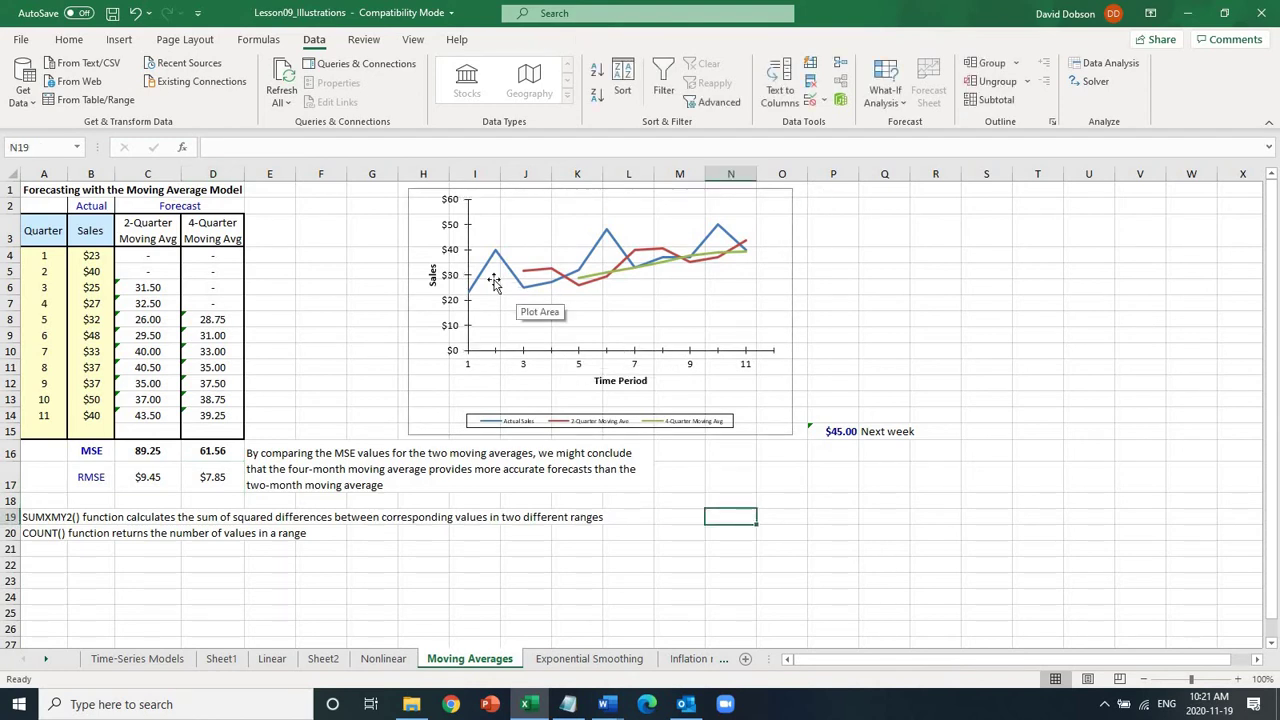
{"action": "mouse_move", "coordinate": [514, 272]}
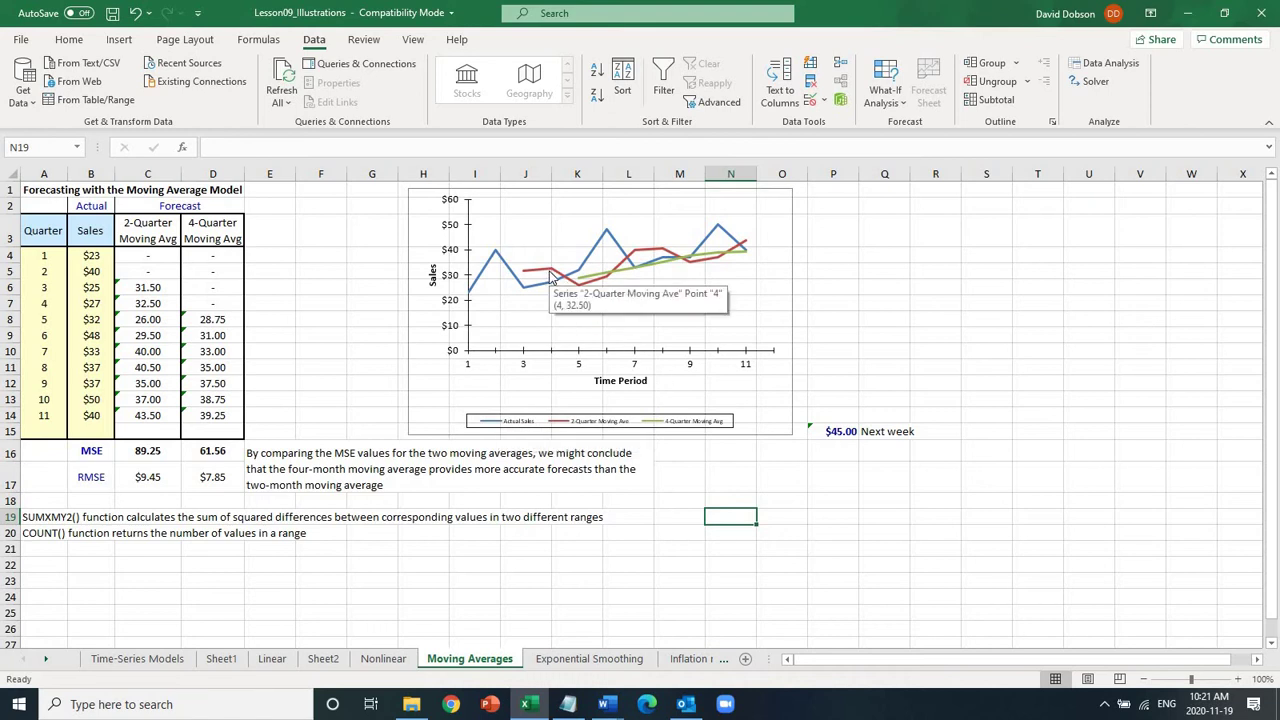
{"action": "left_click", "coordinate": [155, 256]}
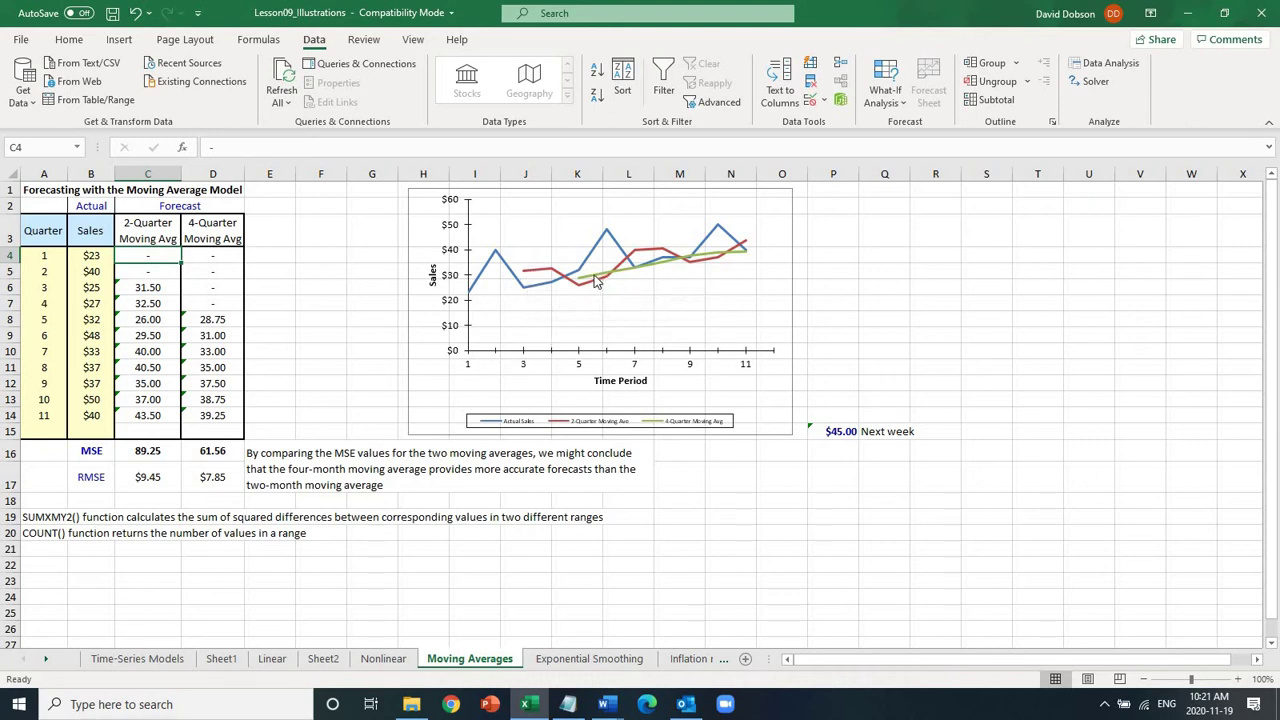
Examine where the 4-quarter moving average line starts on the chart, checking the column entries in D8 and D7.
{"action": "mouse_move", "coordinate": [593, 282]}
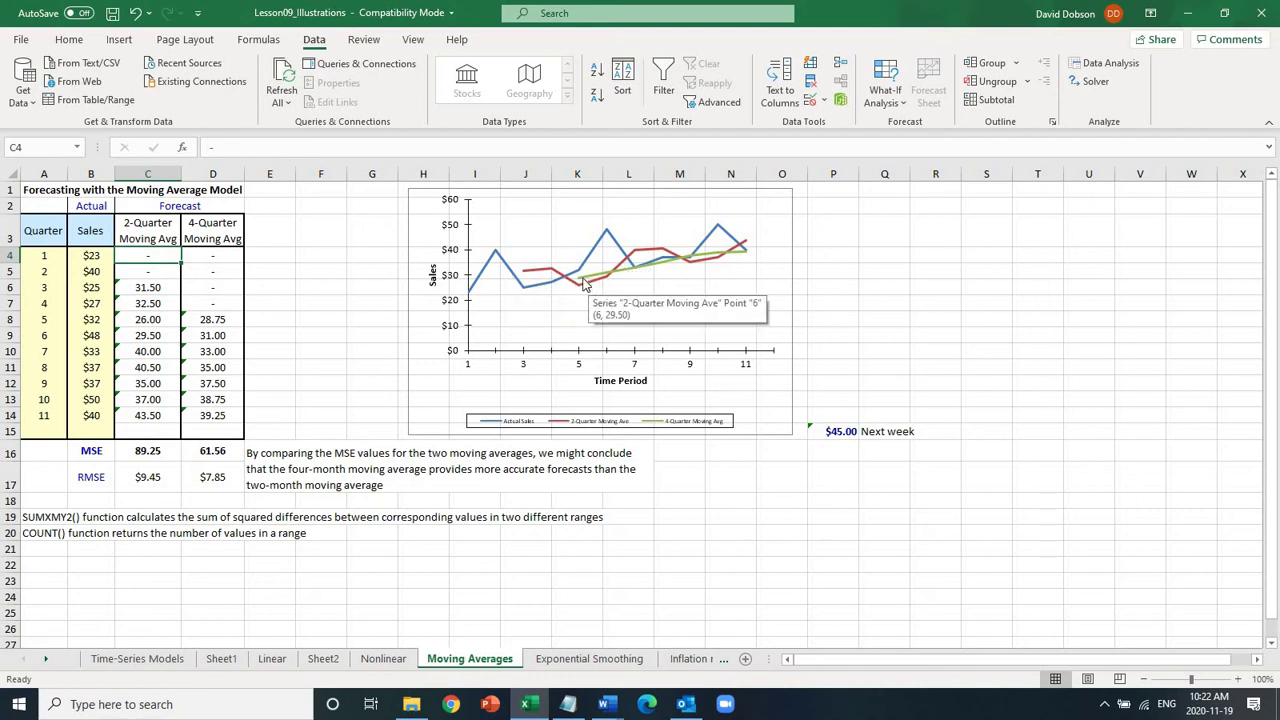
{"action": "left_click", "coordinate": [222, 319]}
{"action": "left_click", "coordinate": [217, 302]}
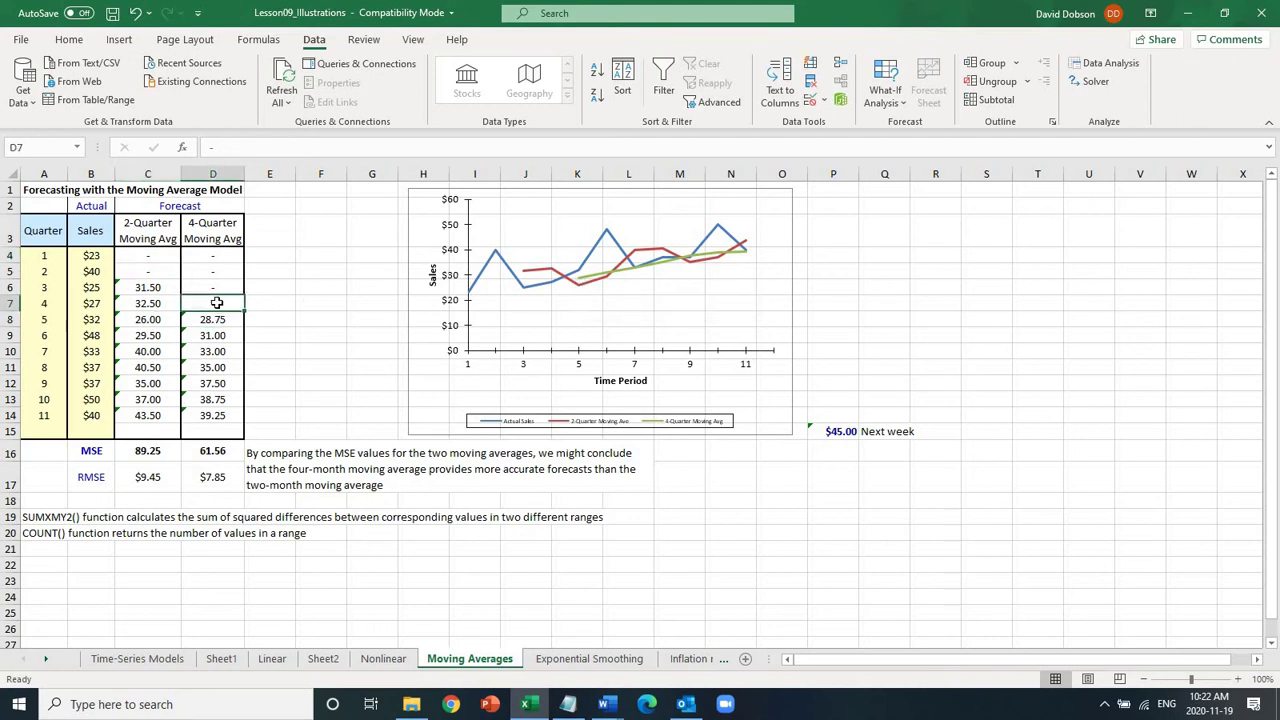
{"action": "left_click", "coordinate": [332, 304]}
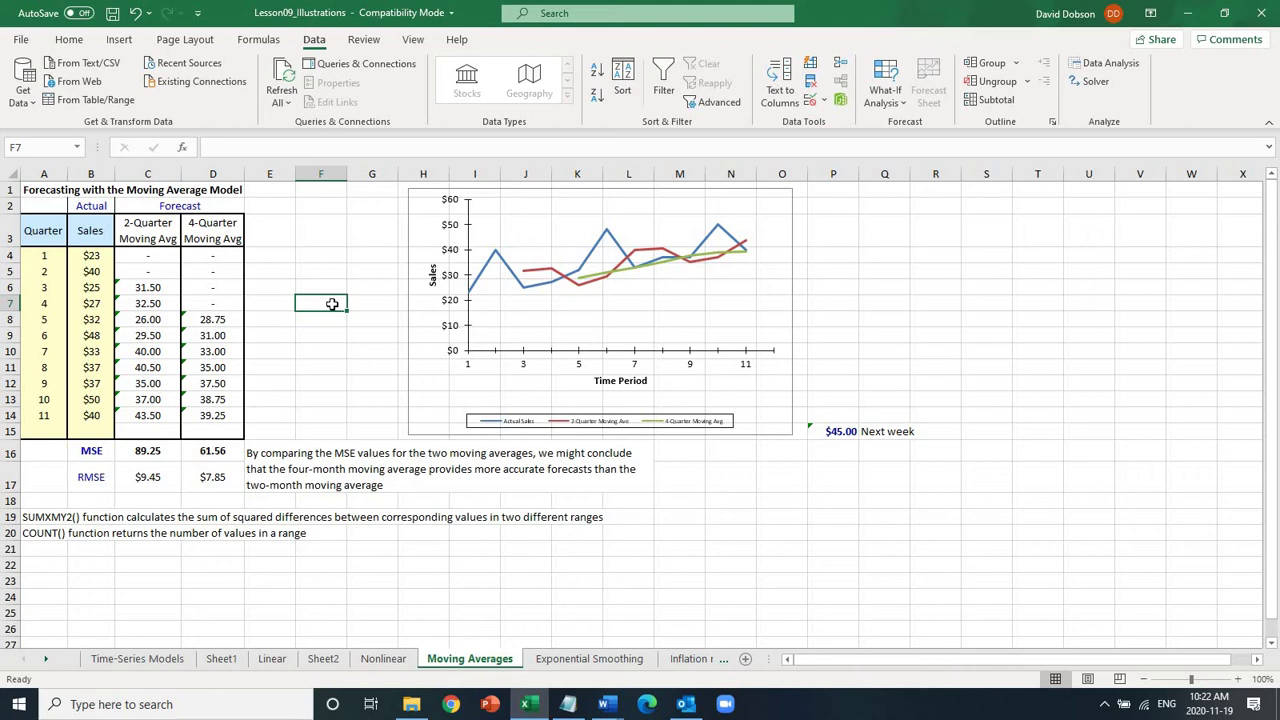
Review the Linear and Nonlinear trend model sheets and return to the Moving Averages sheet.
{"action": "left_click", "coordinate": [272, 658]}
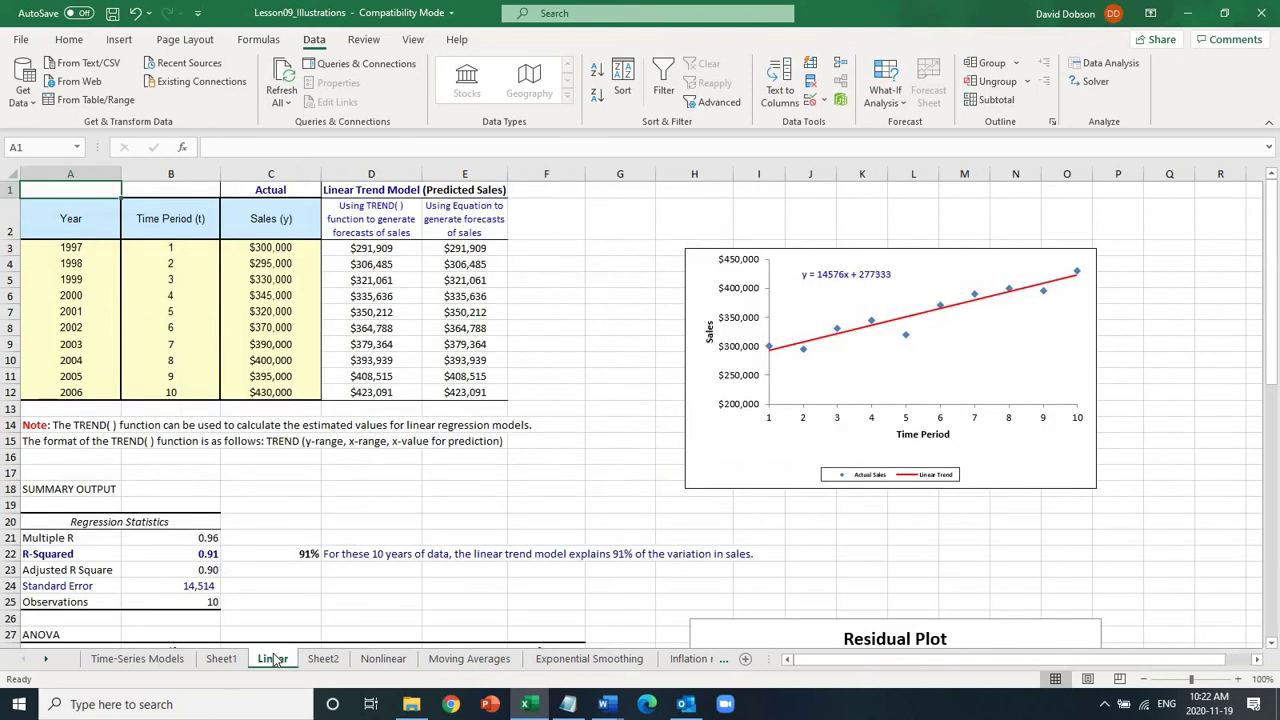
{"action": "left_click", "coordinate": [386, 659]}
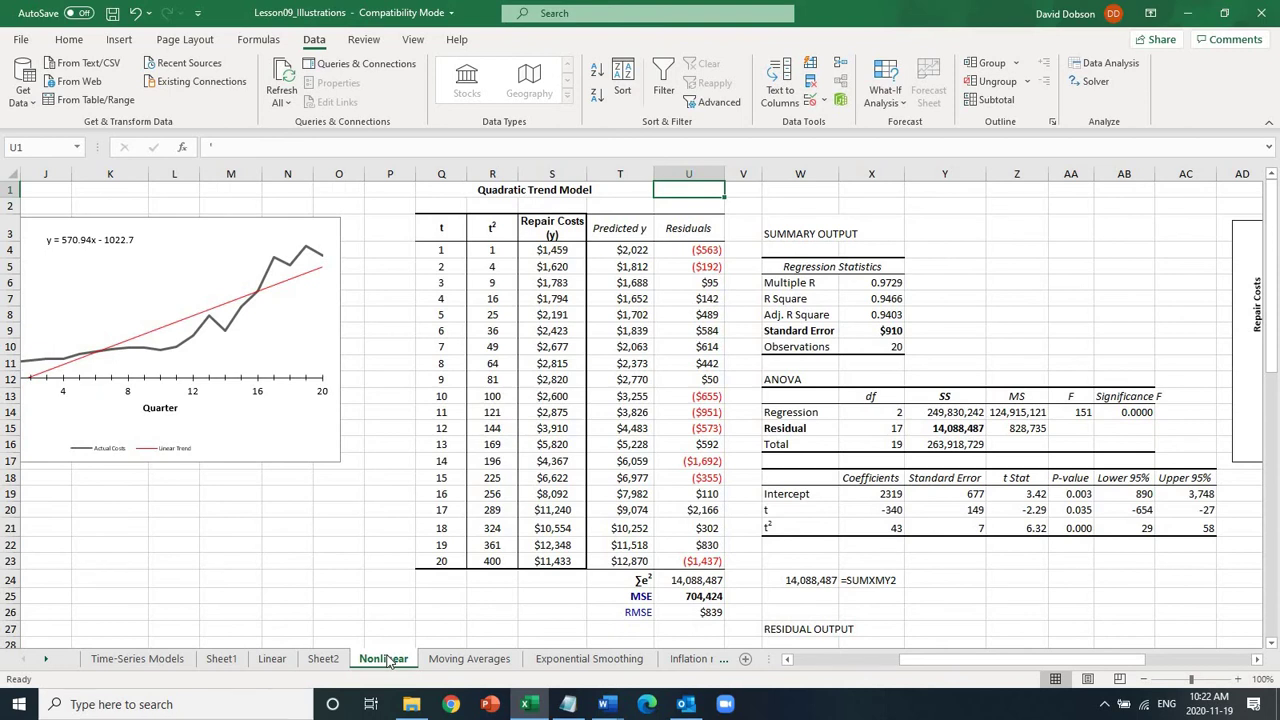
{"action": "left_click", "coordinate": [494, 662]}
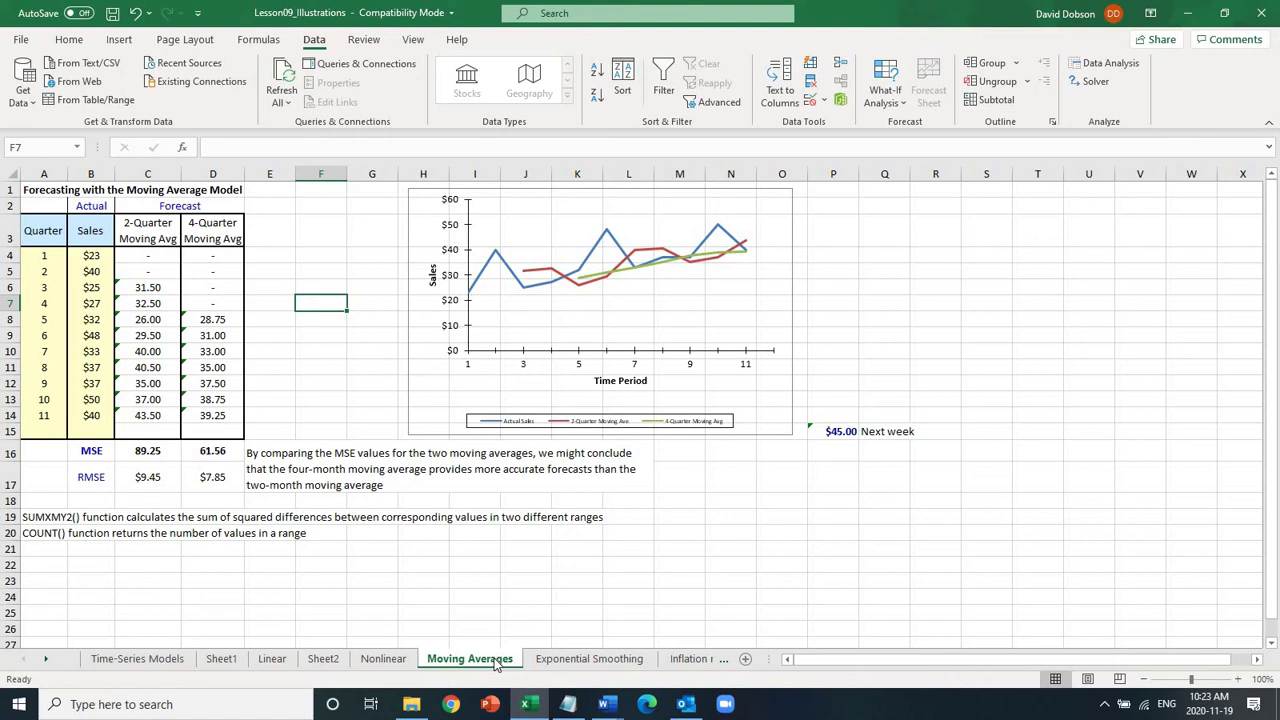
Show the Exponential Smoothing sheet and inspect the prediction formulas in C3 and C4.
{"action": "left_click", "coordinate": [566, 660]}
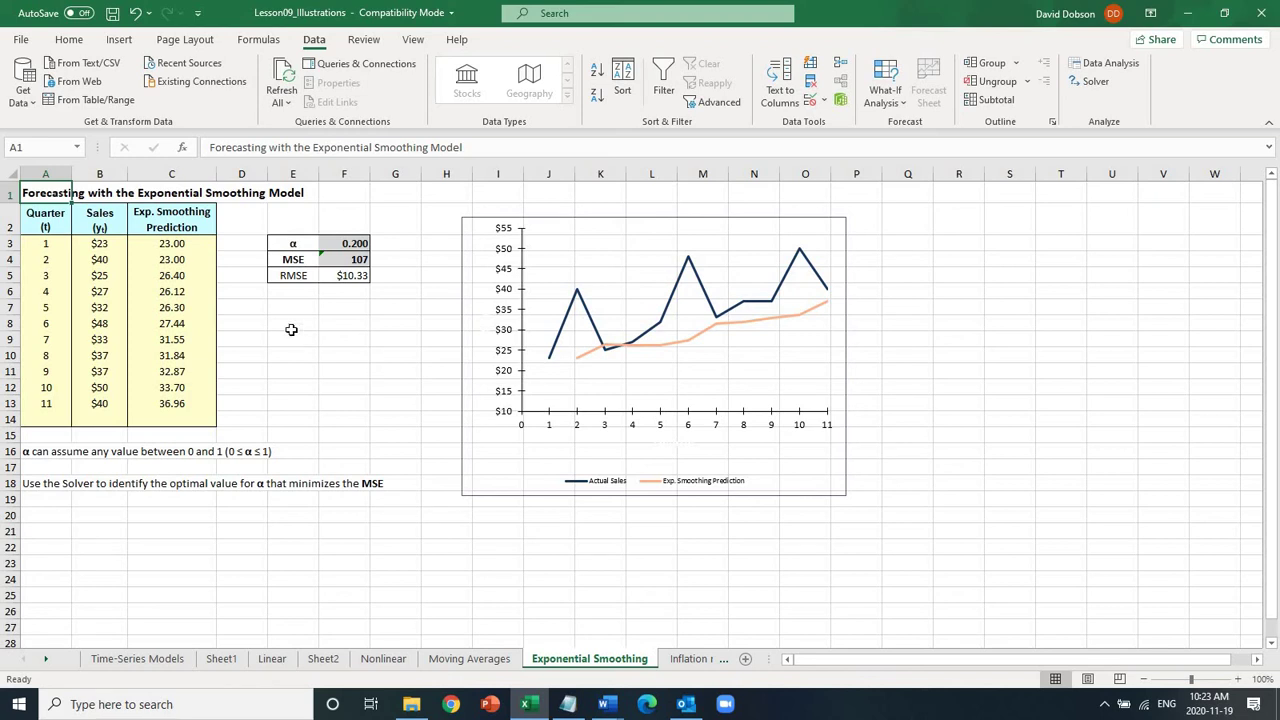
{"action": "left_click", "coordinate": [176, 245]}
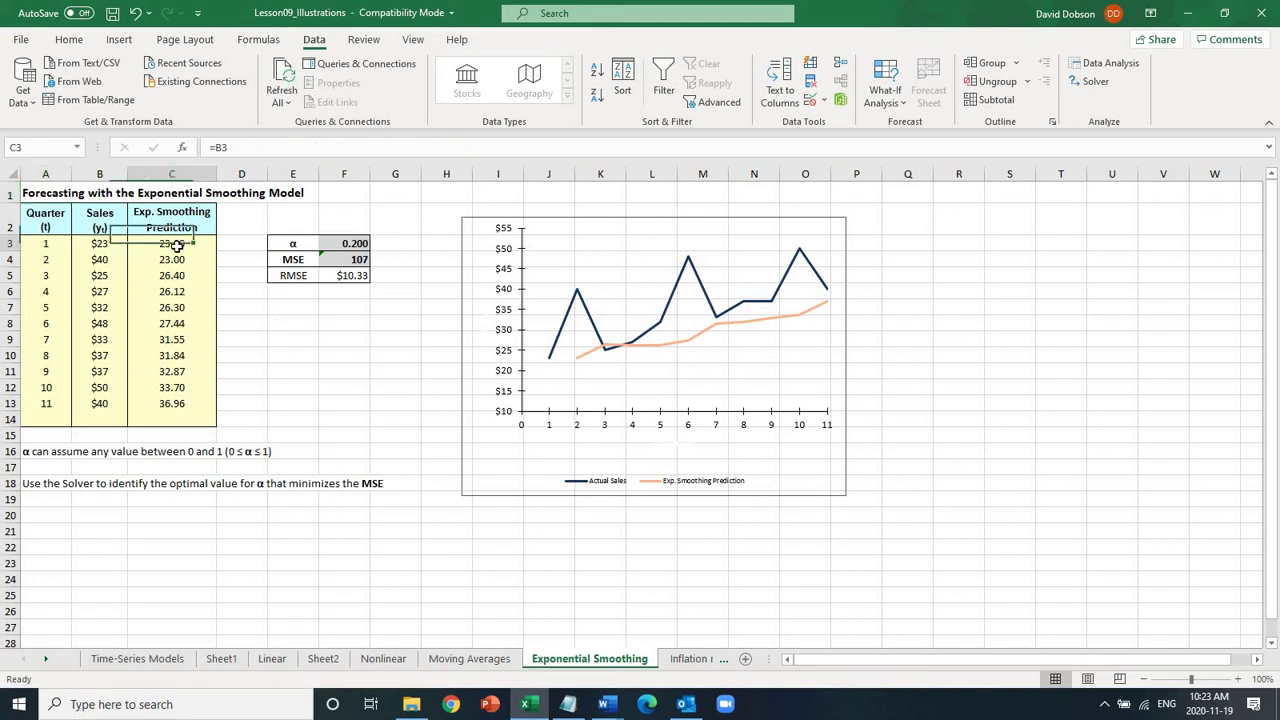
{"action": "left_click", "coordinate": [172, 259]}
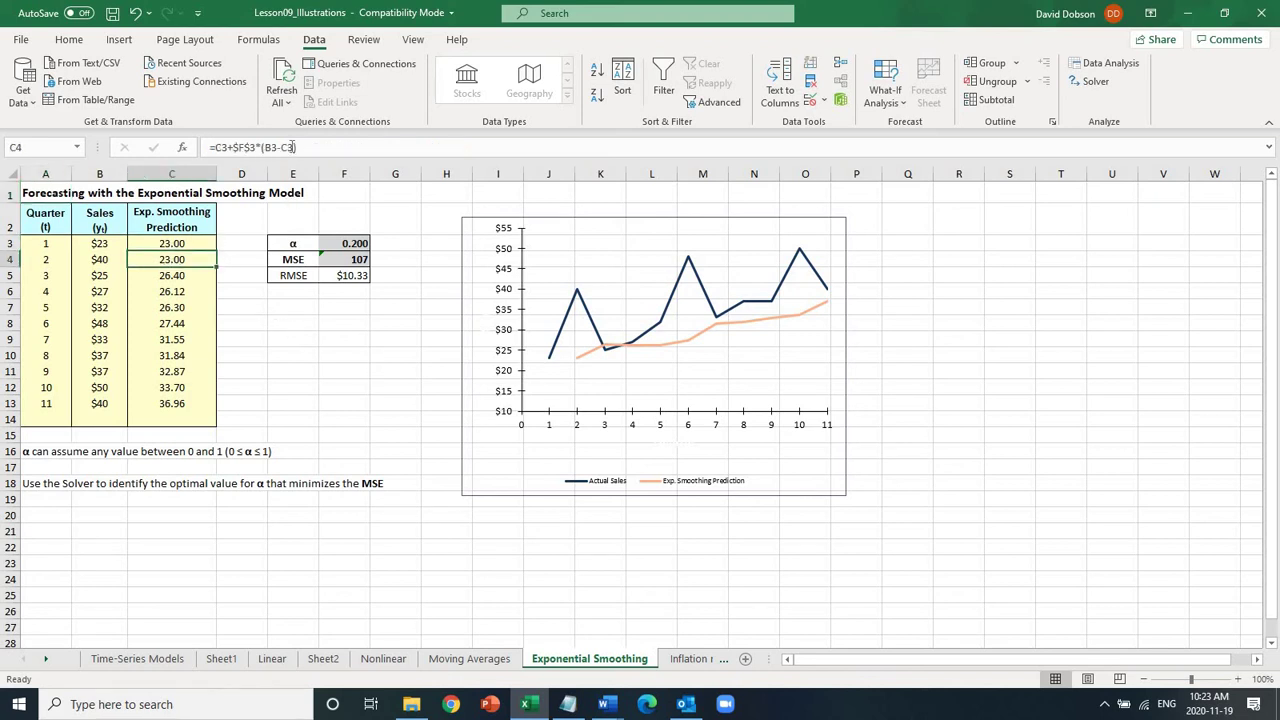
{"action": "left_click", "coordinate": [308, 149]}
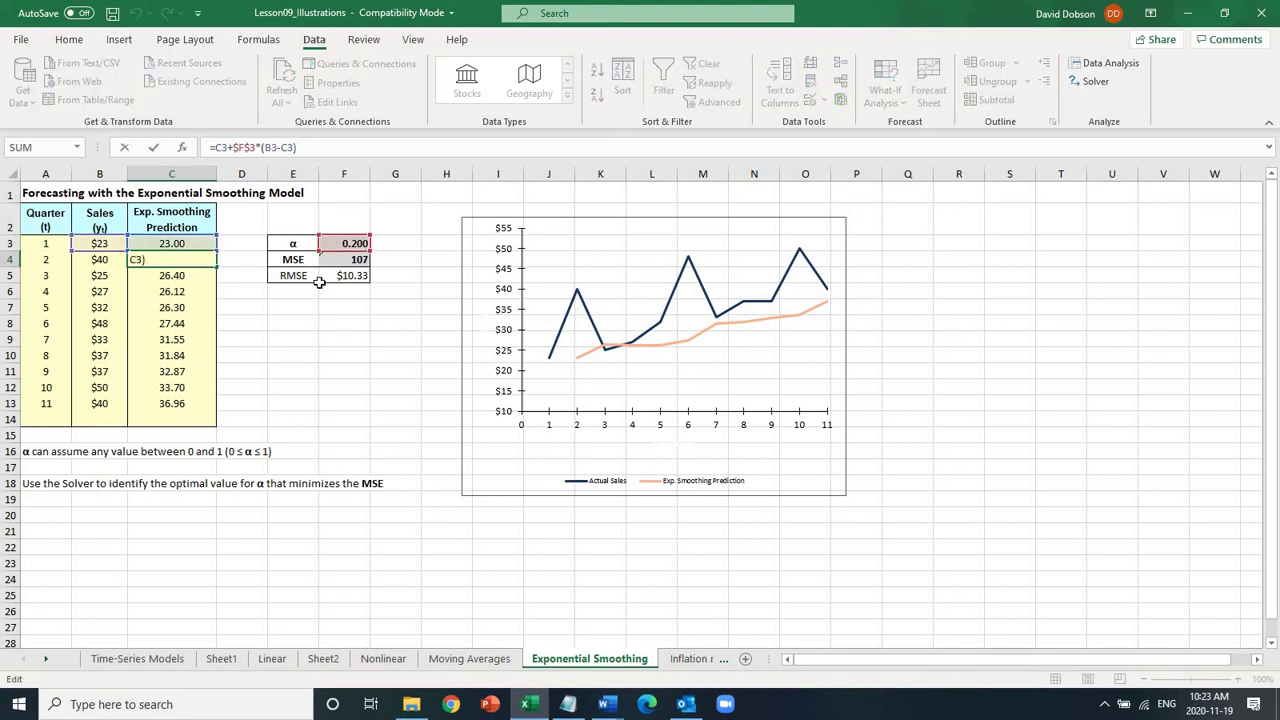
{"action": "key", "text": "Return"}
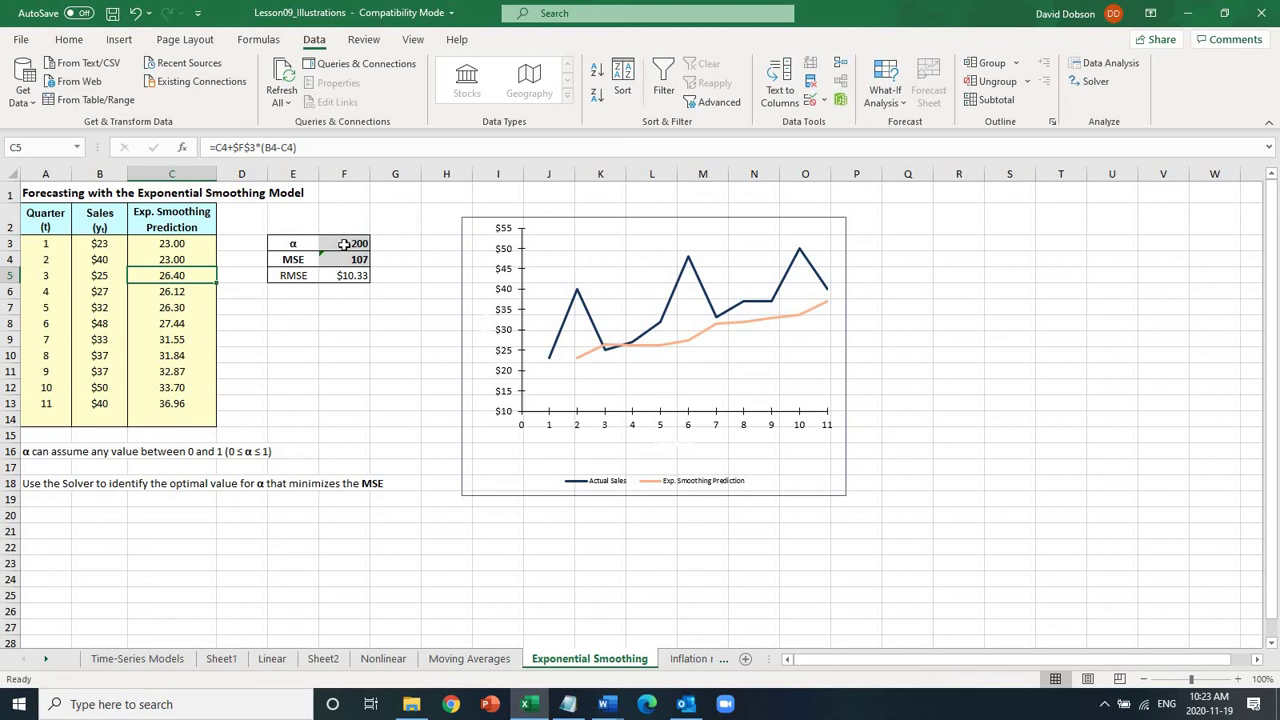
Check the smoothing constant α in F3 and how the quarter 2 prediction formula in C4 uses it.
{"action": "left_click", "coordinate": [342, 247]}
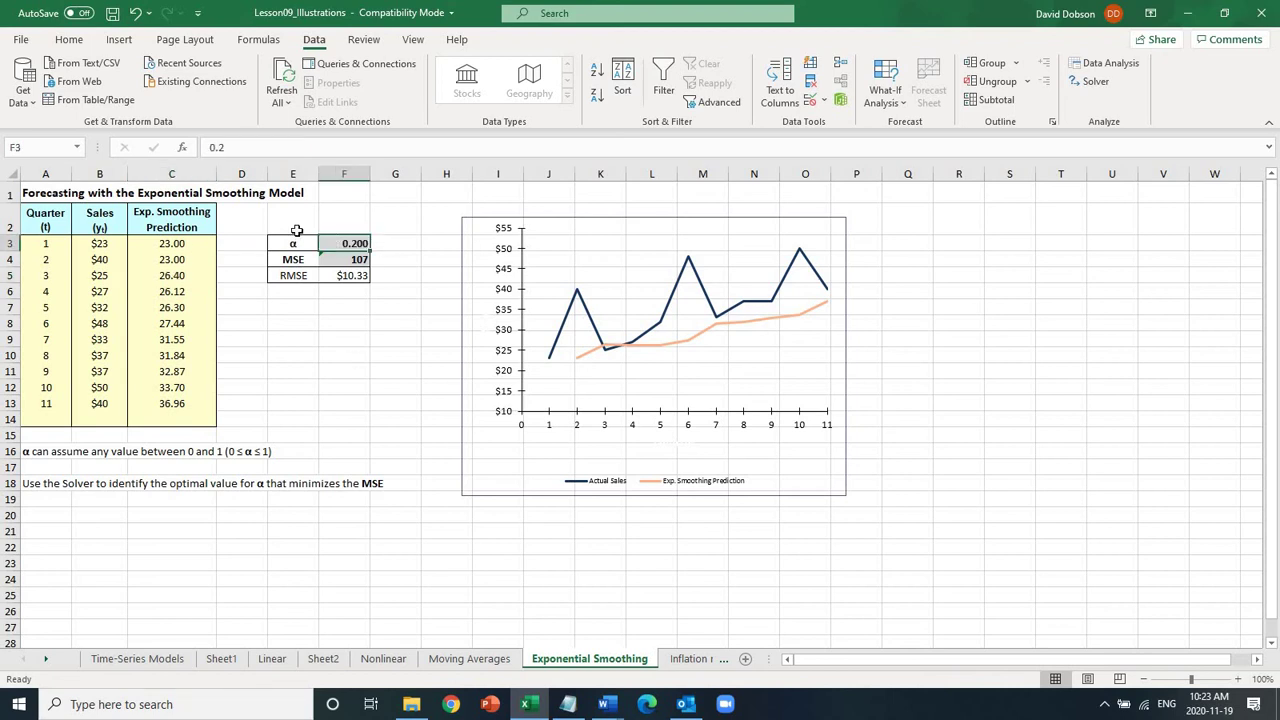
{"action": "left_click", "coordinate": [177, 259]}
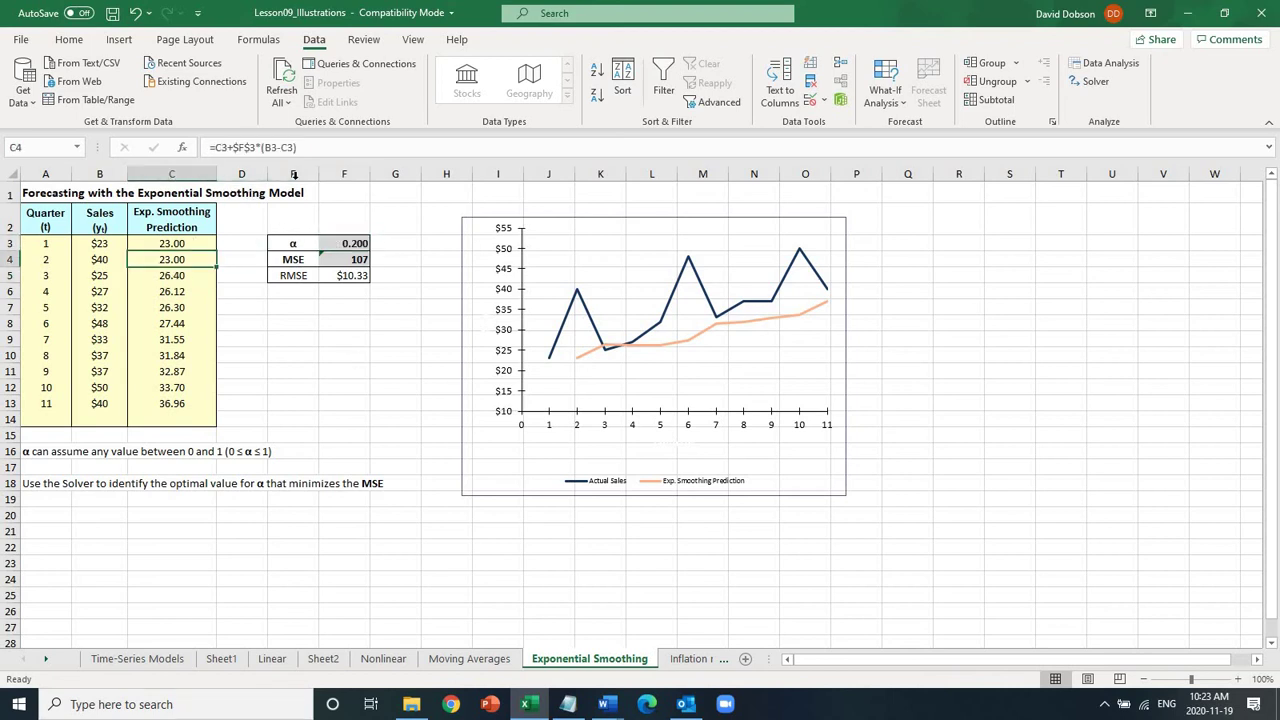
{"action": "left_click", "coordinate": [322, 150]}
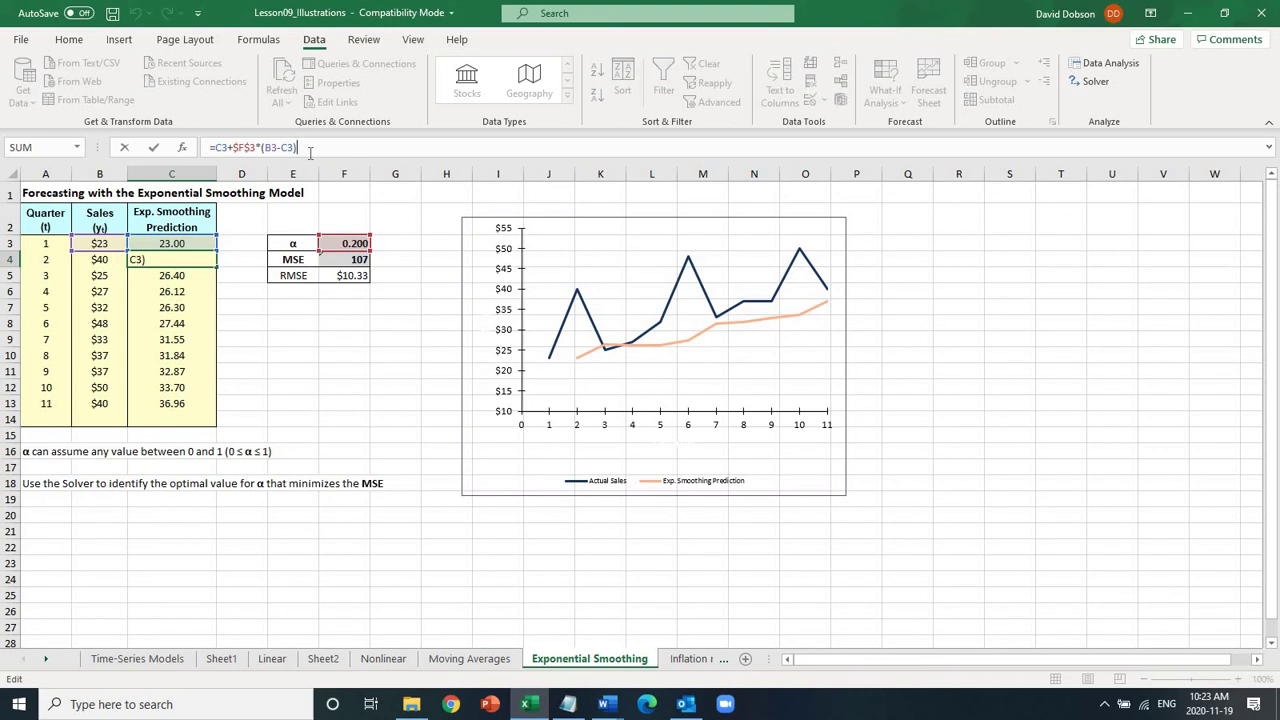
{"action": "key", "text": "Return"}
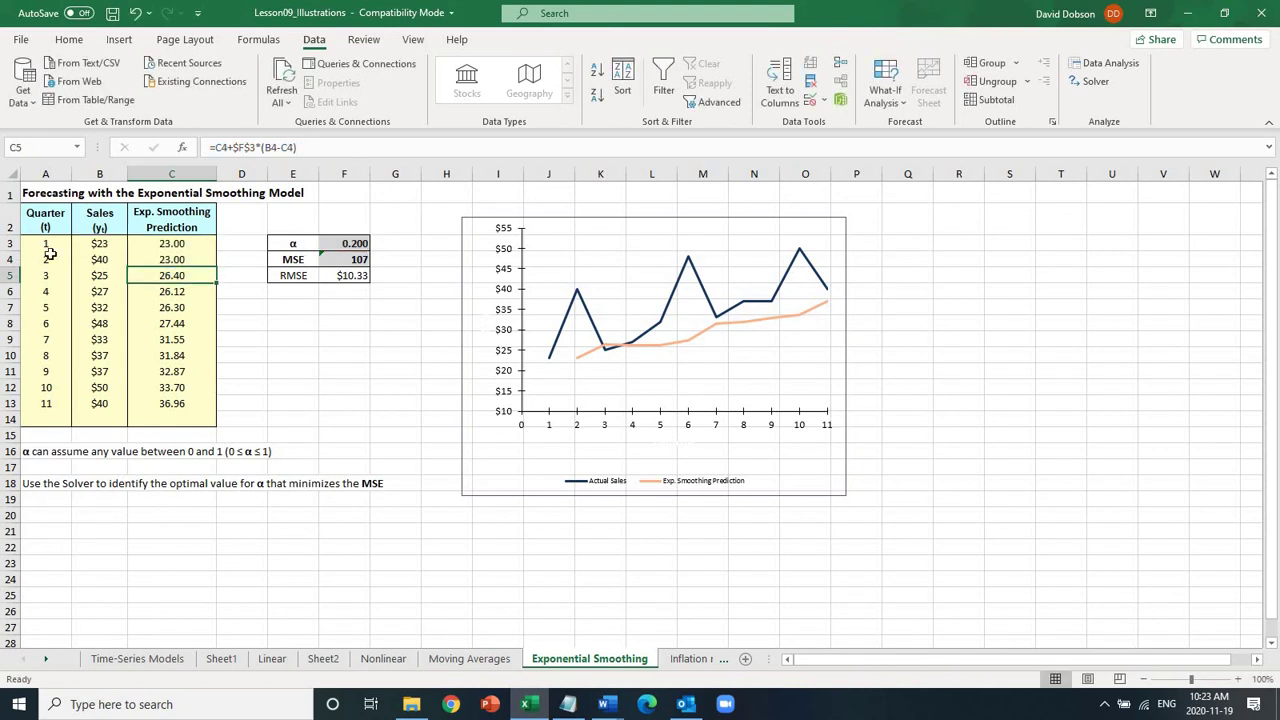
Look down the exponential smoothing prediction formulas from C4 to quarter 11 in C13.
{"action": "left_click", "coordinate": [185, 261]}
{"action": "key", "text": "Down"}
{"action": "key", "text": "Down"}
{"action": "key", "text": "Down"}
{"action": "key", "text": "Down"}
{"action": "key", "text": "Down"}
{"action": "key", "text": "Down"}
{"action": "key", "text": "Down"}
{"action": "key", "text": "Down"}
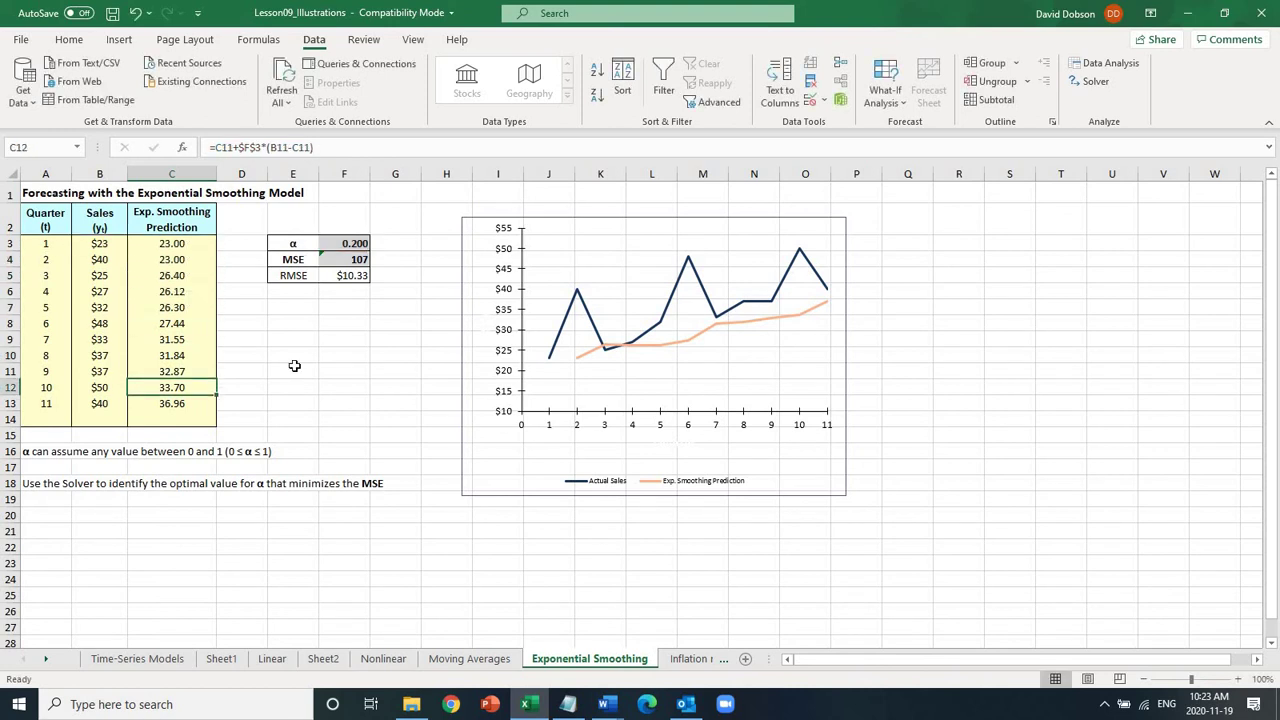
{"action": "key", "text": "Down"}
Return up through the exponential smoothing prediction formulas to quarter 2 in C4.
{"action": "key", "text": "Up"}
{"action": "key", "text": "Up"}
{"action": "key", "text": "Up"}
{"action": "key", "text": "Up"}
{"action": "key", "text": "Up"}
{"action": "key", "text": "Up"}
{"action": "key", "text": "Up"}
{"action": "key", "text": "Up"}
{"action": "key", "text": "Up"}
{"action": "key", "text": "Up"}
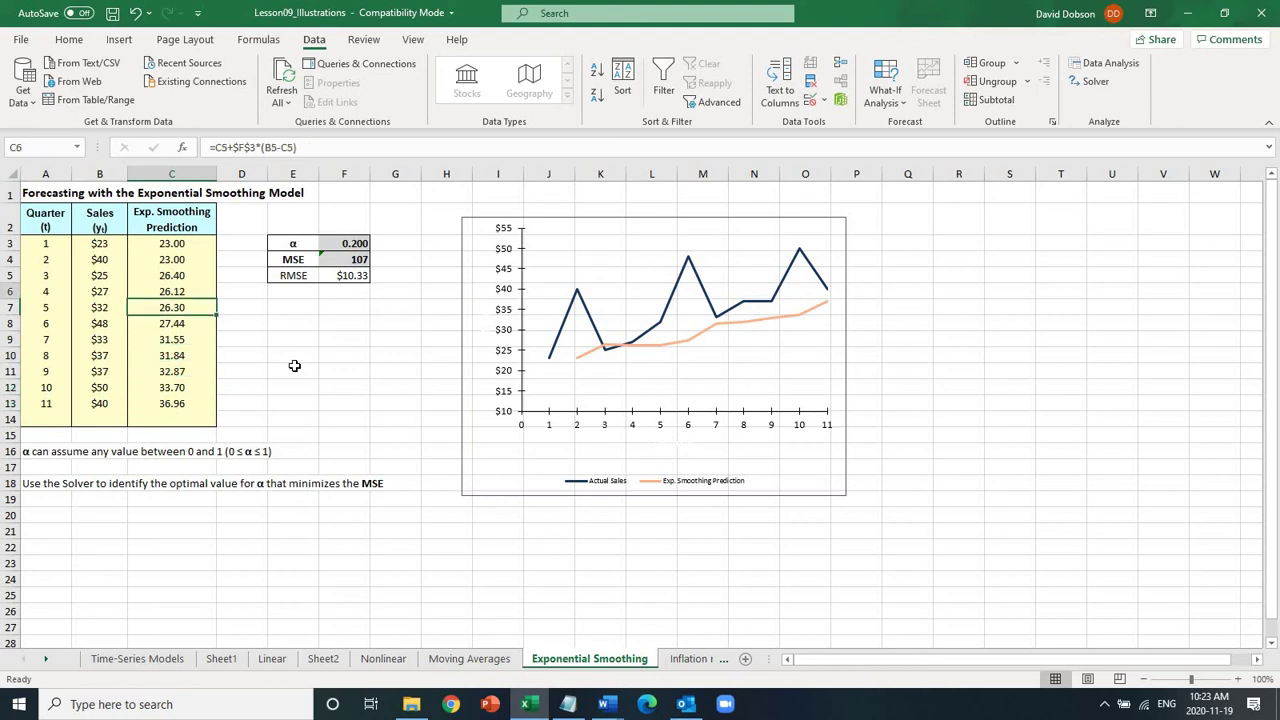
{"action": "key", "text": "Down"}
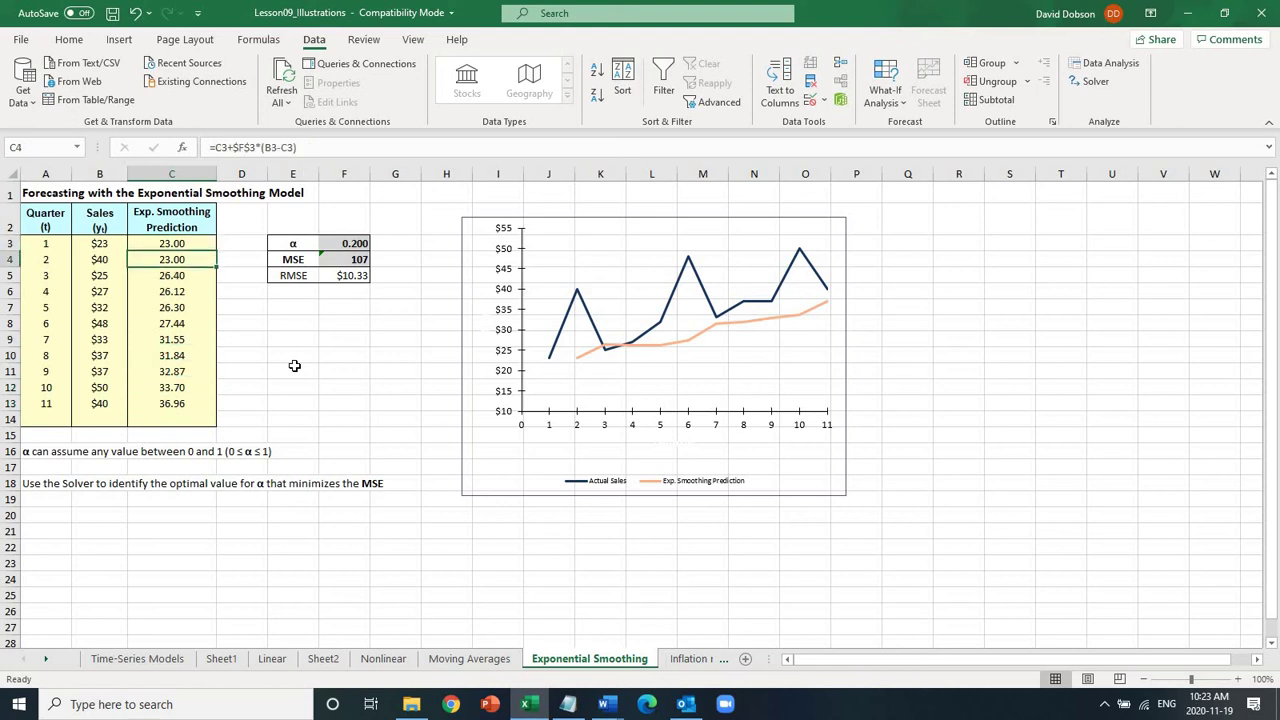
Inspect the quarter 3 prediction formula in C5 and check the α value in F3 that it references.
{"action": "left_click", "coordinate": [355, 247]}
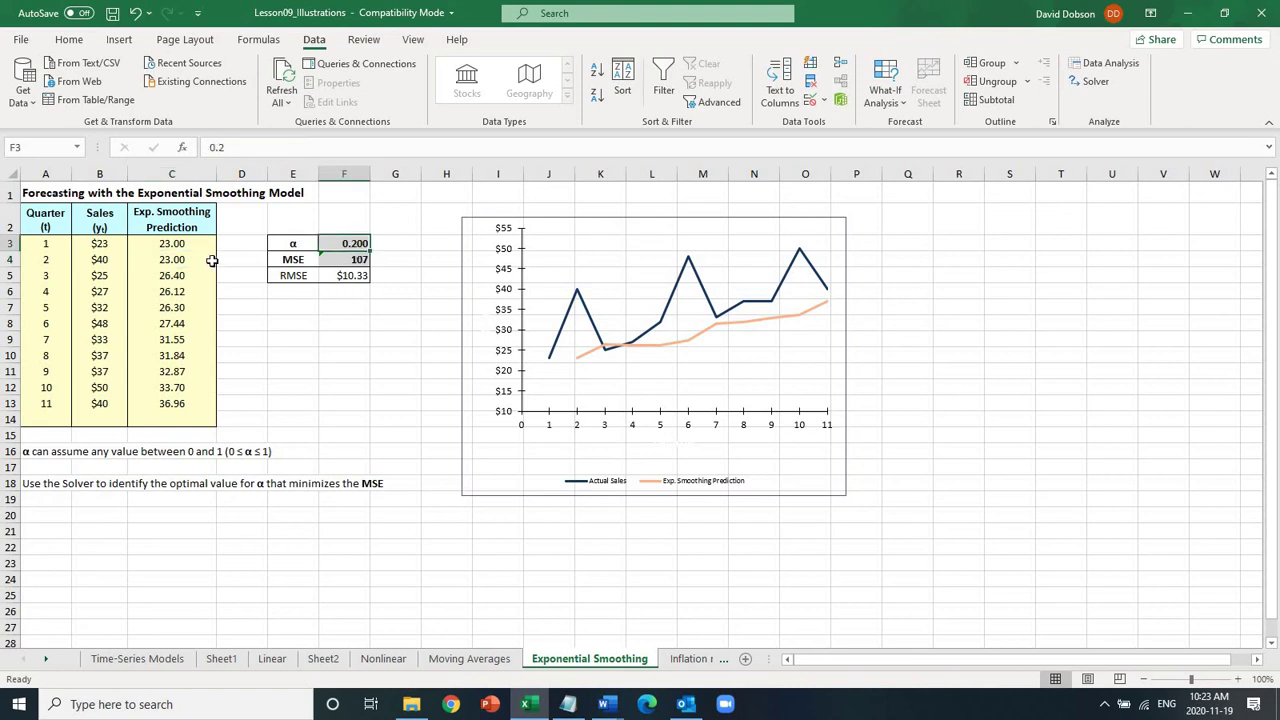
{"action": "left_click", "coordinate": [176, 275]}
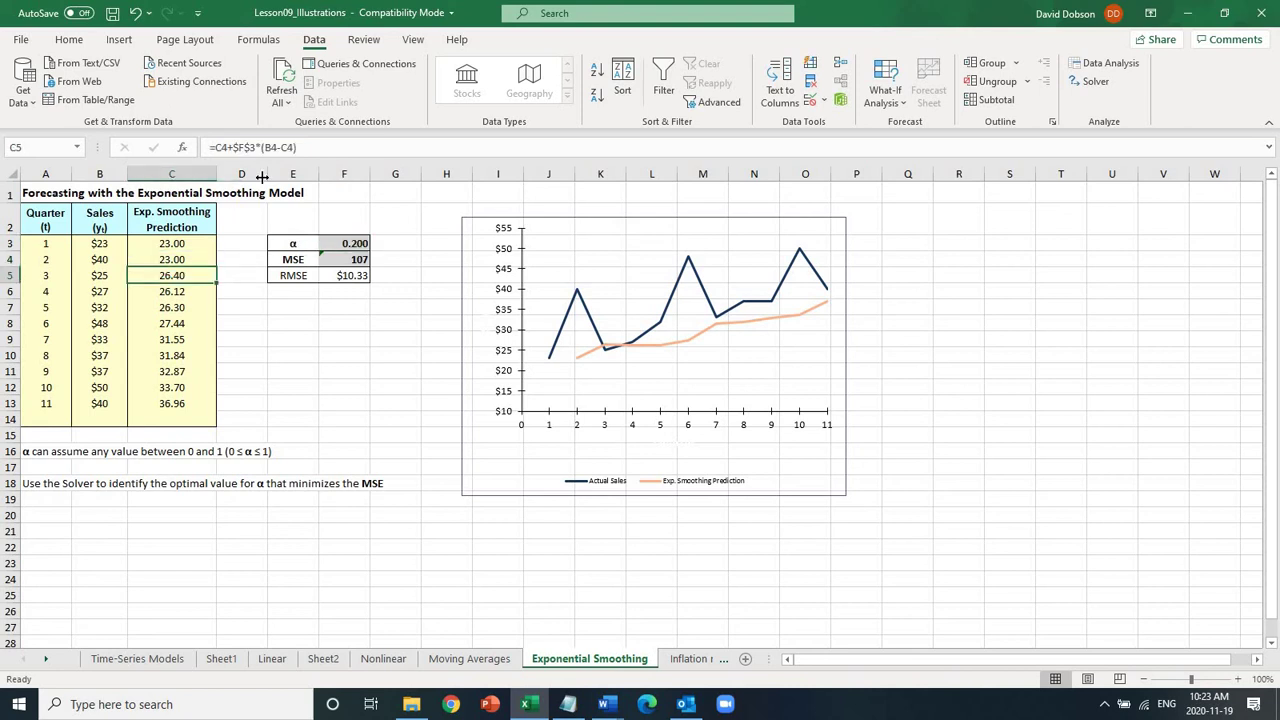
{"action": "left_click", "coordinate": [306, 147]}
{"action": "key", "text": "Return"}
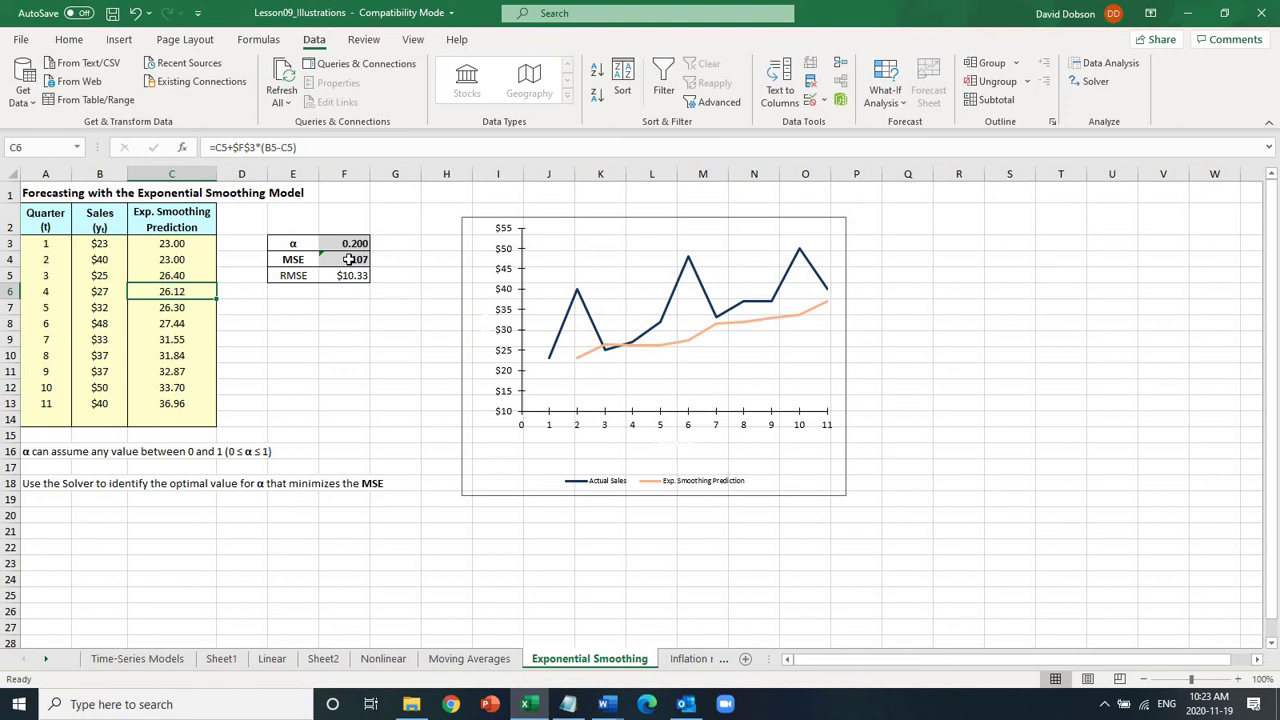
{"action": "left_click", "coordinate": [348, 244]}
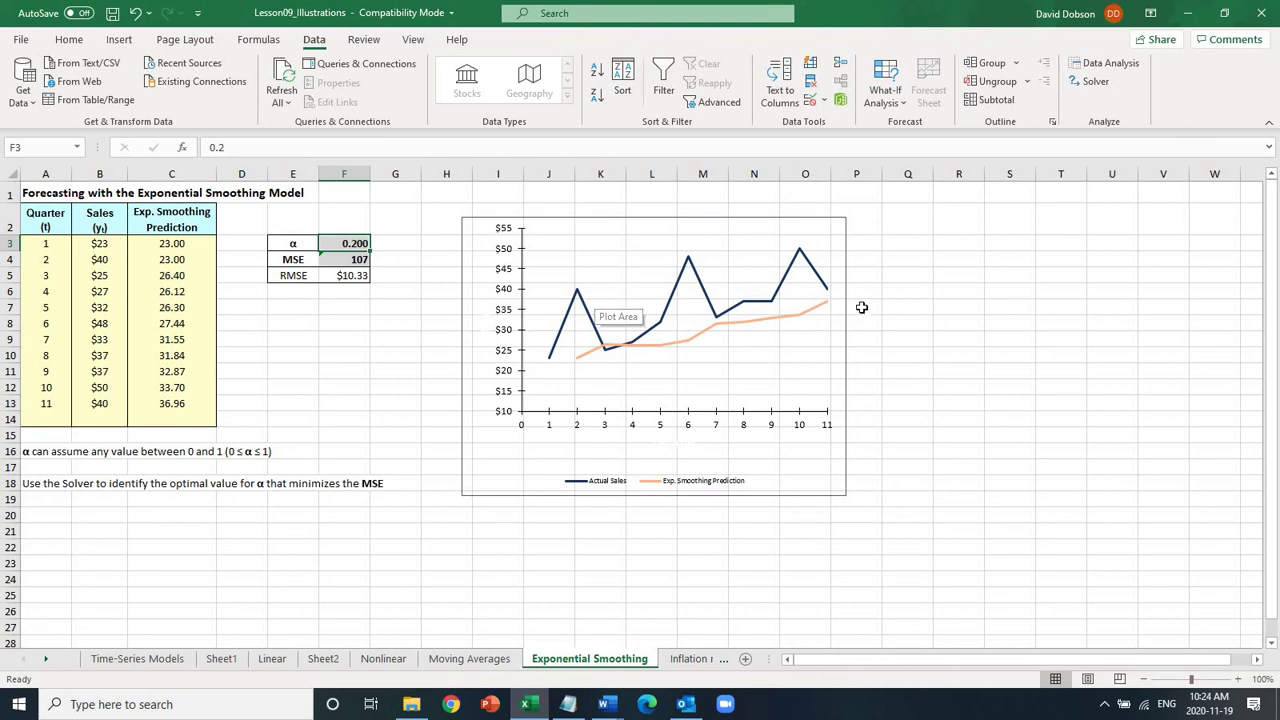
Check the quarter 1 prediction formula in C3 against the sales value in B3 and the α value in F3.
{"action": "left_click", "coordinate": [331, 405]}
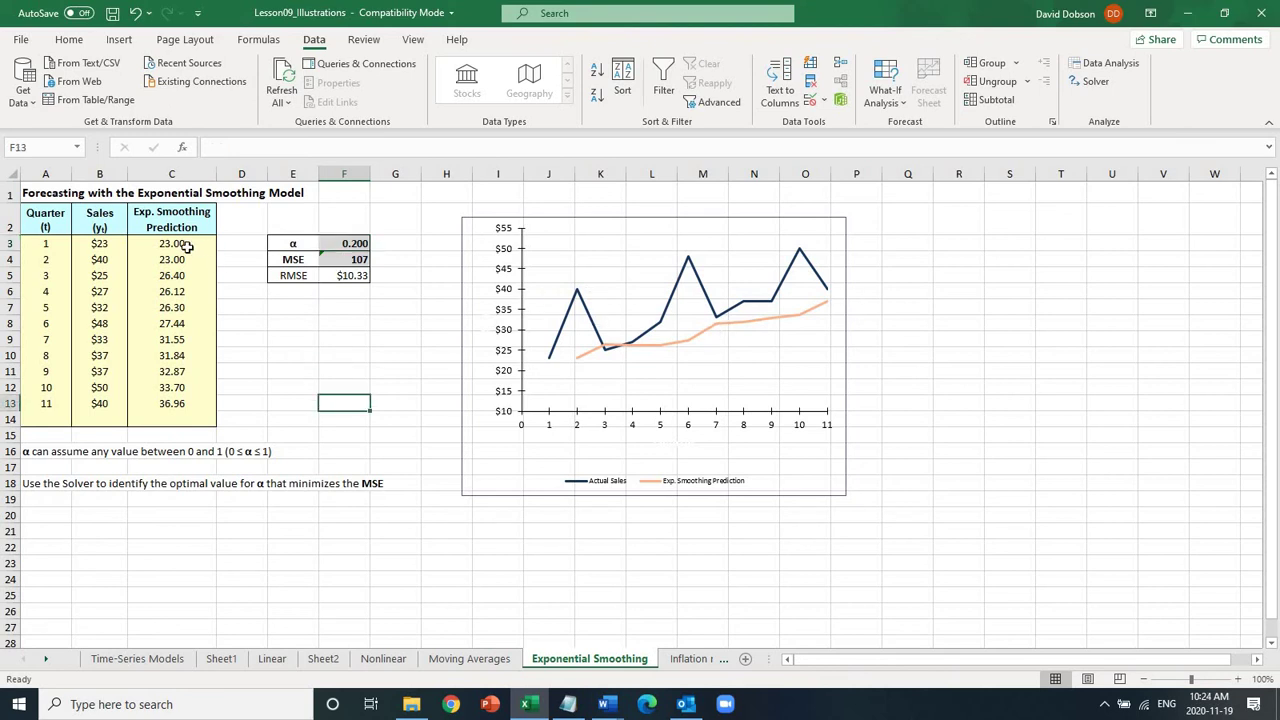
{"action": "left_click", "coordinate": [187, 247]}
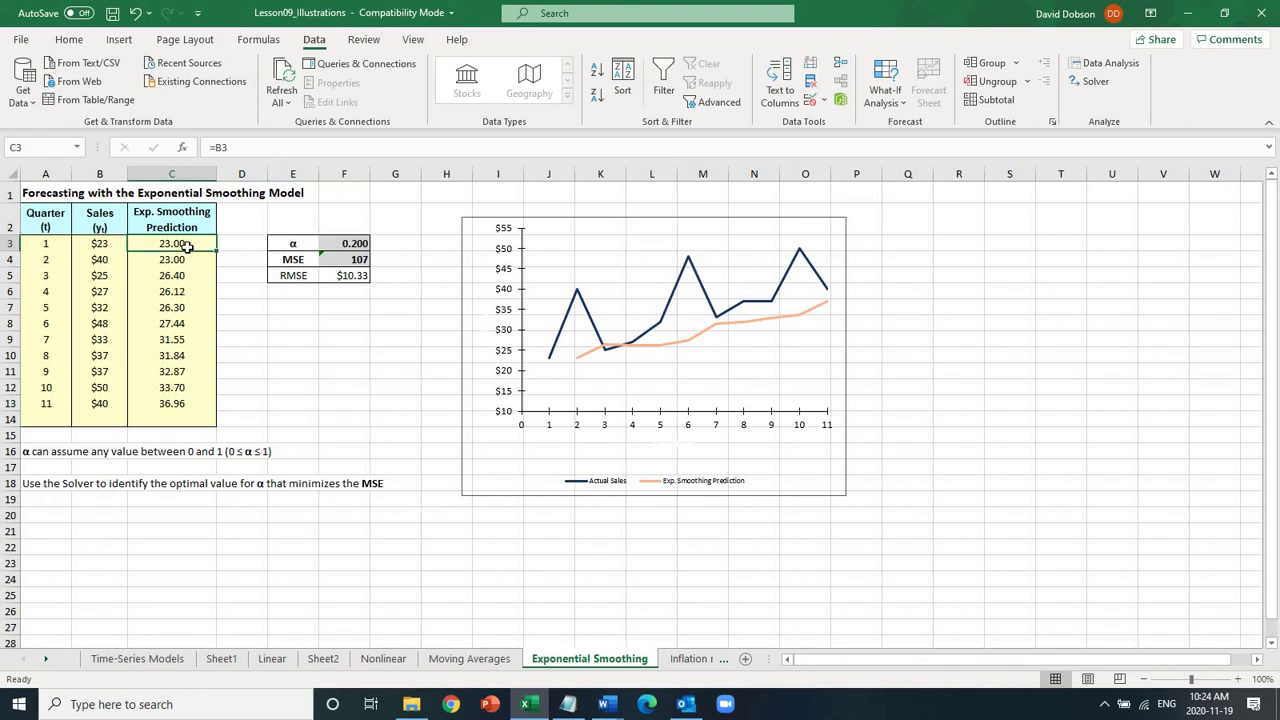
{"action": "left_click", "coordinate": [104, 244]}
{"action": "left_click", "coordinate": [177, 249]}
{"action": "left_click", "coordinate": [287, 242]}
{"action": "left_click", "coordinate": [357, 242]}
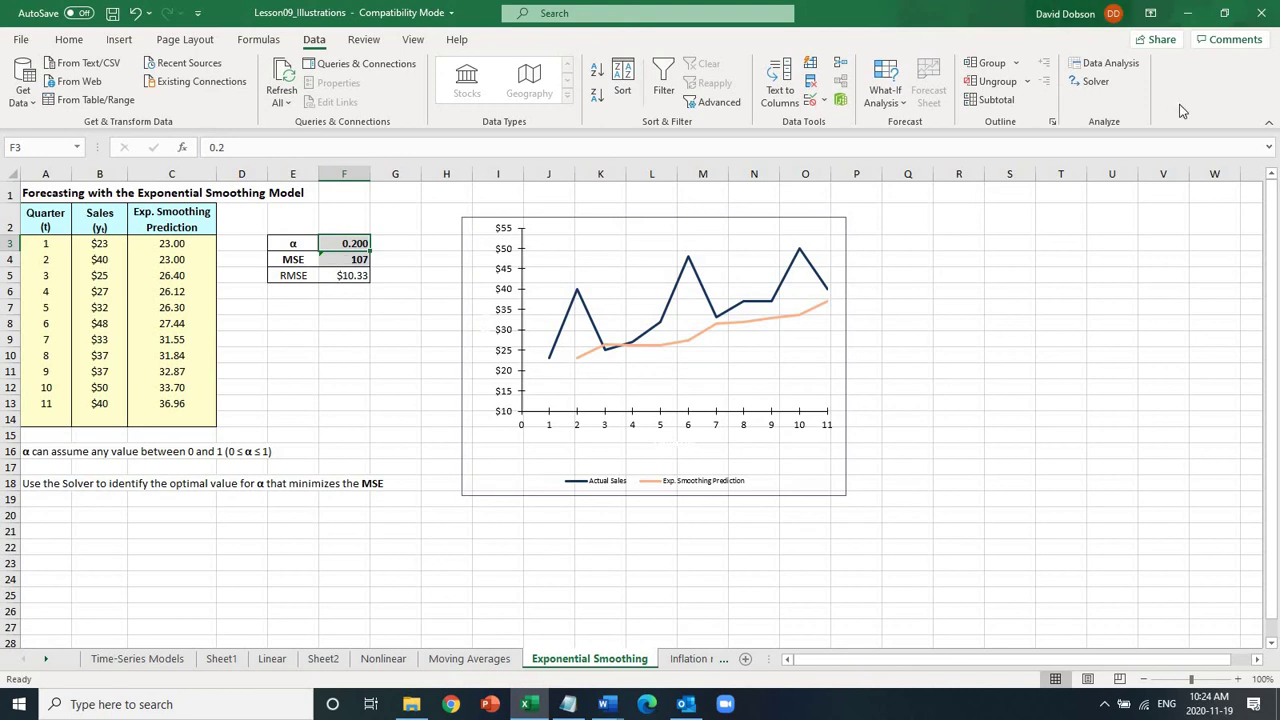
Open Solver and re-enter the MSE cell F4 as the objective.
{"action": "left_click", "coordinate": [1097, 81]}
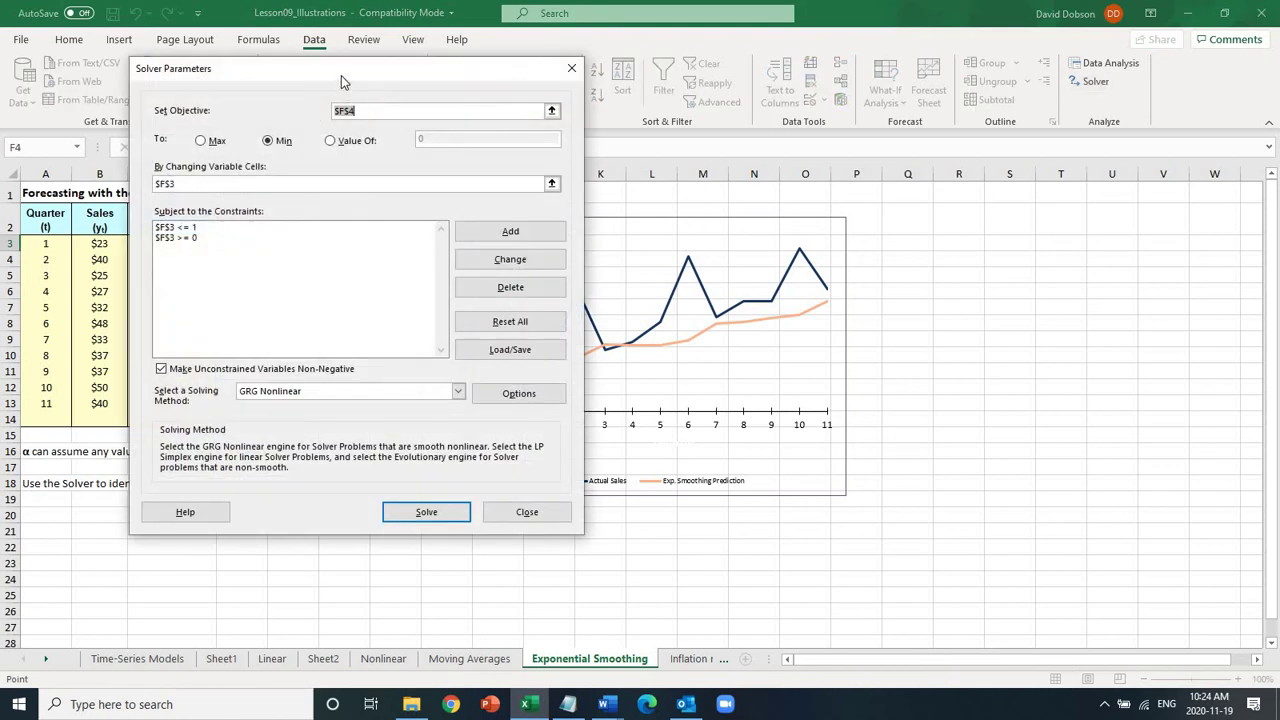
{"action": "left_click_drag", "start_coordinate": [341, 75], "coordinate": [865, 33]}
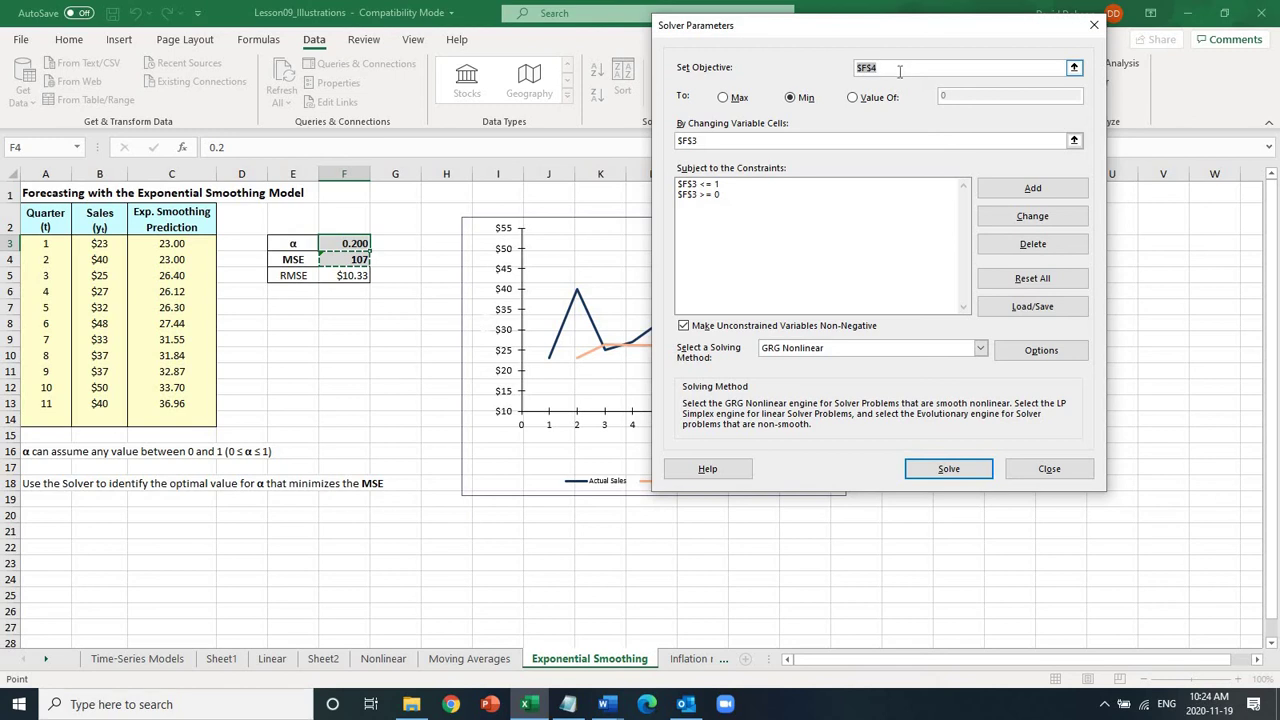
{"action": "left_click_drag", "start_coordinate": [858, 30], "coordinate": [629, 60]}
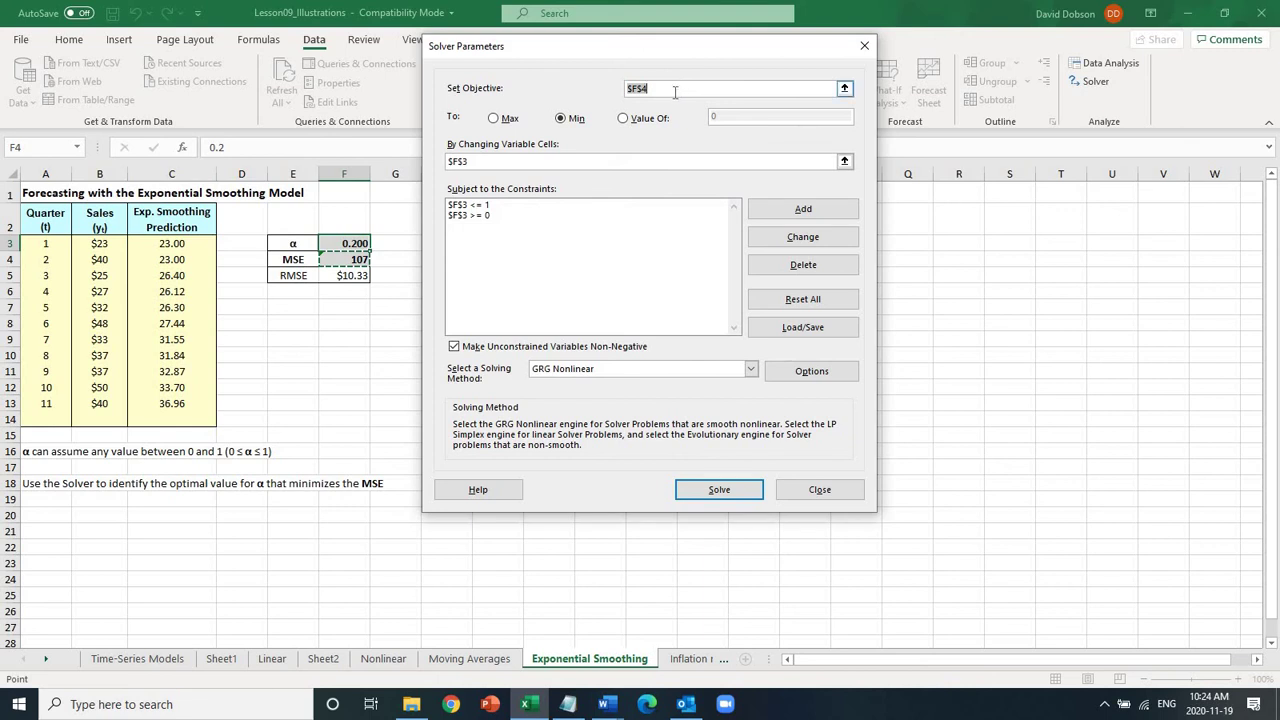
{"action": "left_click", "coordinate": [675, 91]}
{"action": "key", "text": "BackSpace"}
{"action": "key", "text": "BackSpace"}
{"action": "key", "text": "BackSpace"}
{"action": "key", "text": "BackSpace"}
{"action": "left_click", "coordinate": [352, 259]}
Re-enter the α cell F3 as Solver's changing variable cell.
{"action": "left_click", "coordinate": [512, 162]}
{"action": "left_click", "coordinate": [512, 162]}
{"action": "key", "text": "BackSpace"}
{"action": "key", "text": "BackSpace"}
{"action": "key", "text": "BackSpace"}
{"action": "key", "text": "BackSpace"}
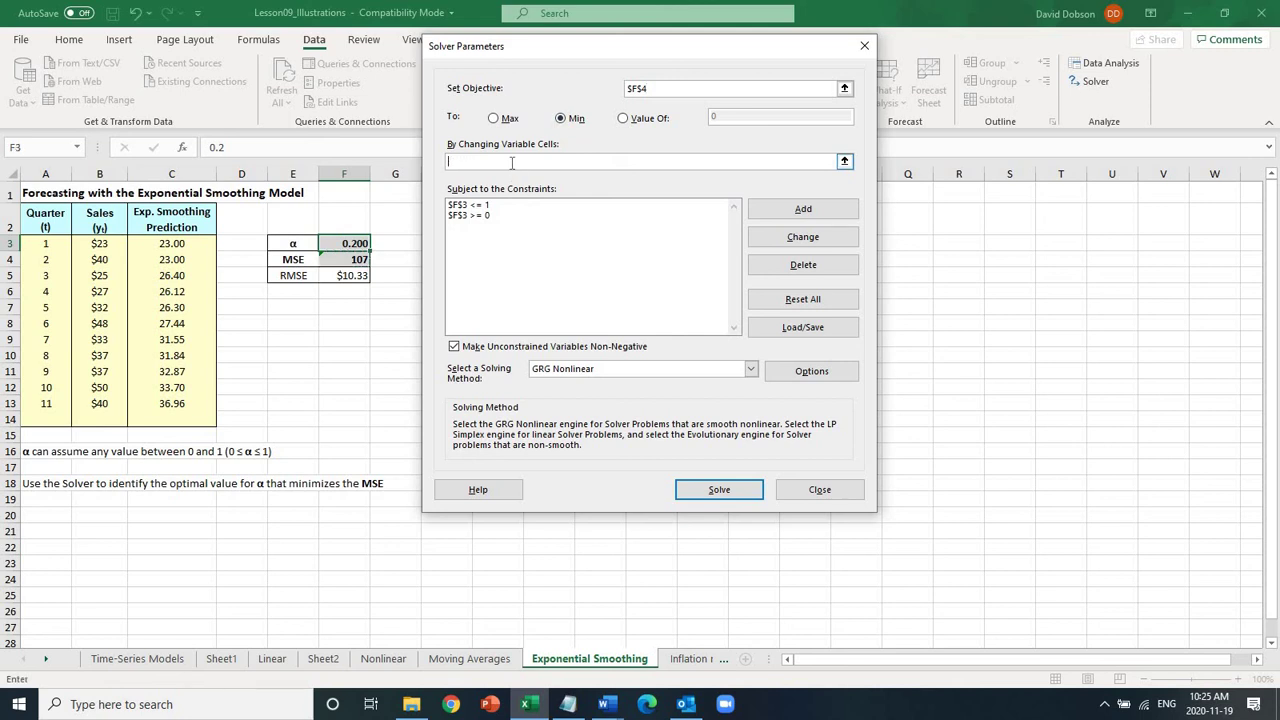
{"action": "left_click", "coordinate": [351, 243]}
Solve for the α that minimizes MSE with constraints F3 <= 1 and F3 >= 0, keeping the Solver solution.
{"action": "left_click", "coordinate": [481, 205]}
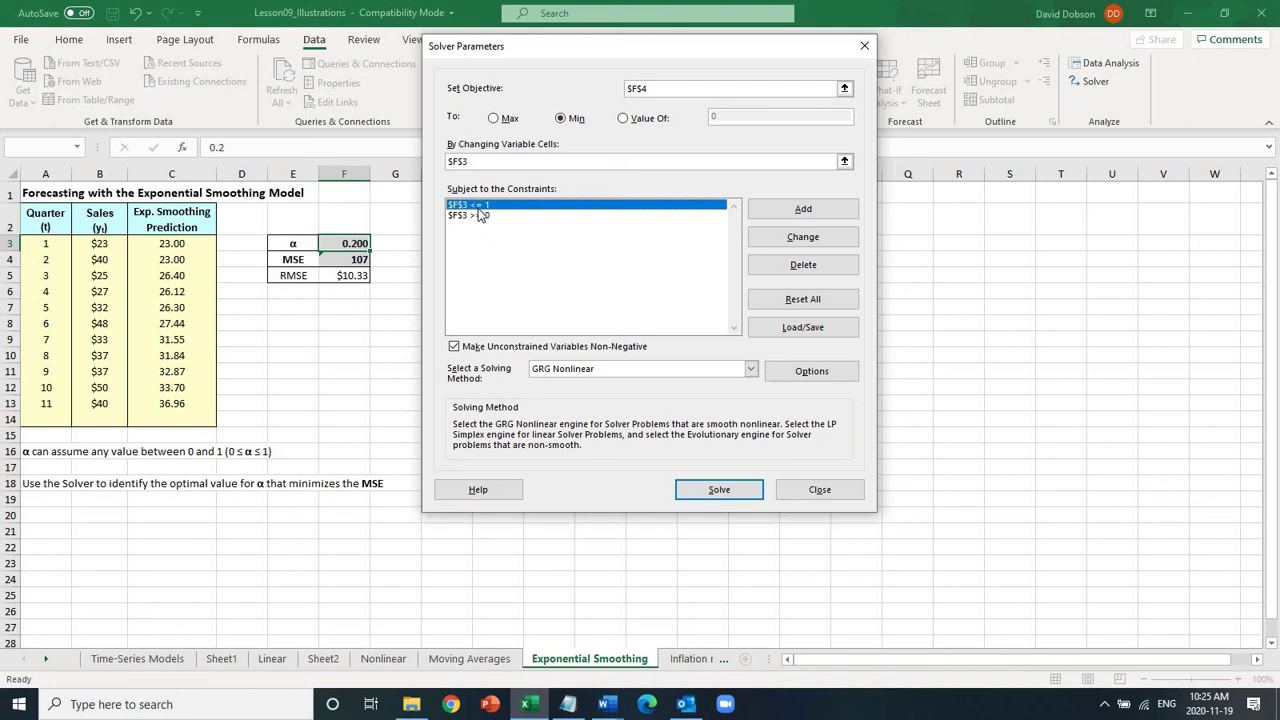
{"action": "left_click", "coordinate": [474, 216]}
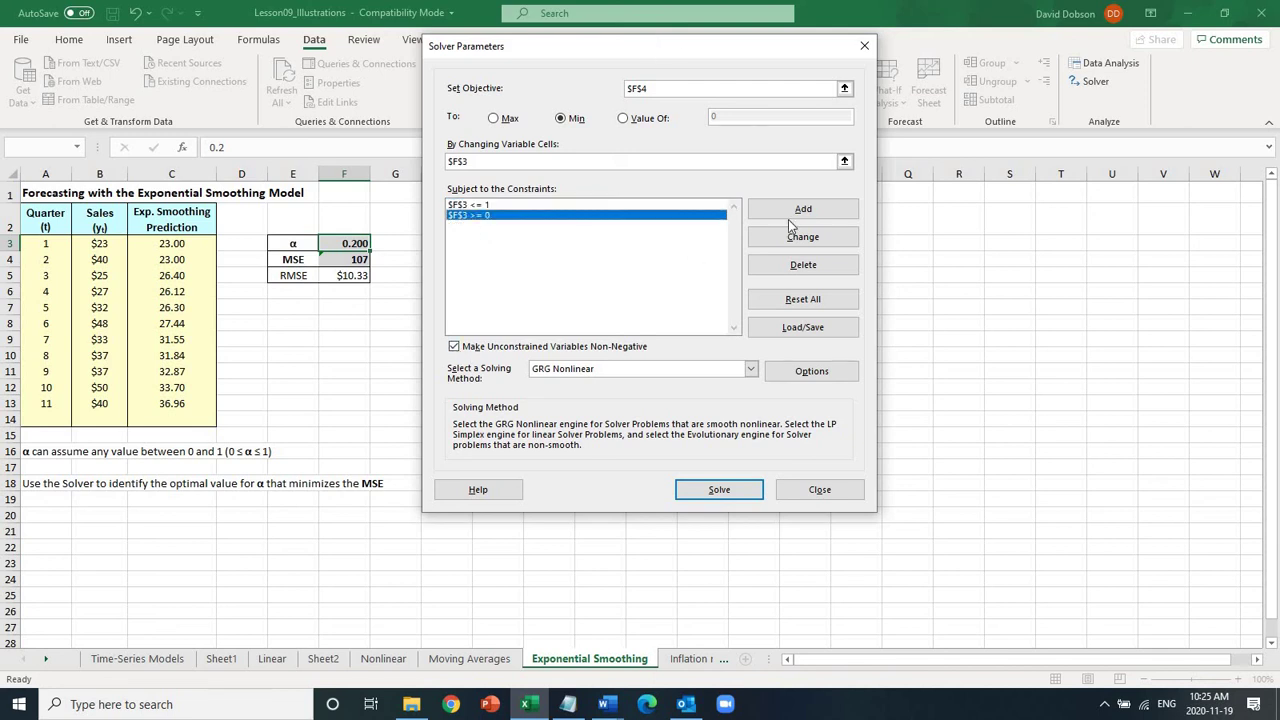
{"action": "left_click_drag", "start_coordinate": [645, 48], "coordinate": [1062, 66]}
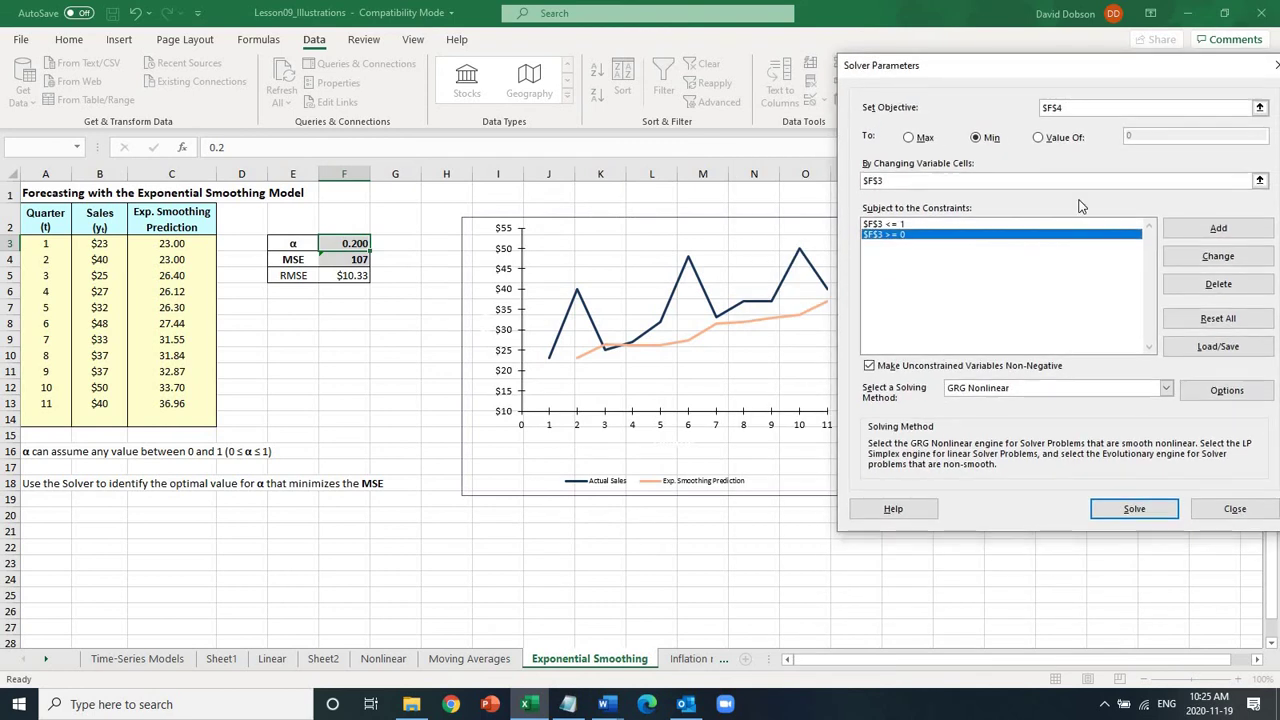
{"action": "left_click", "coordinate": [1131, 511]}
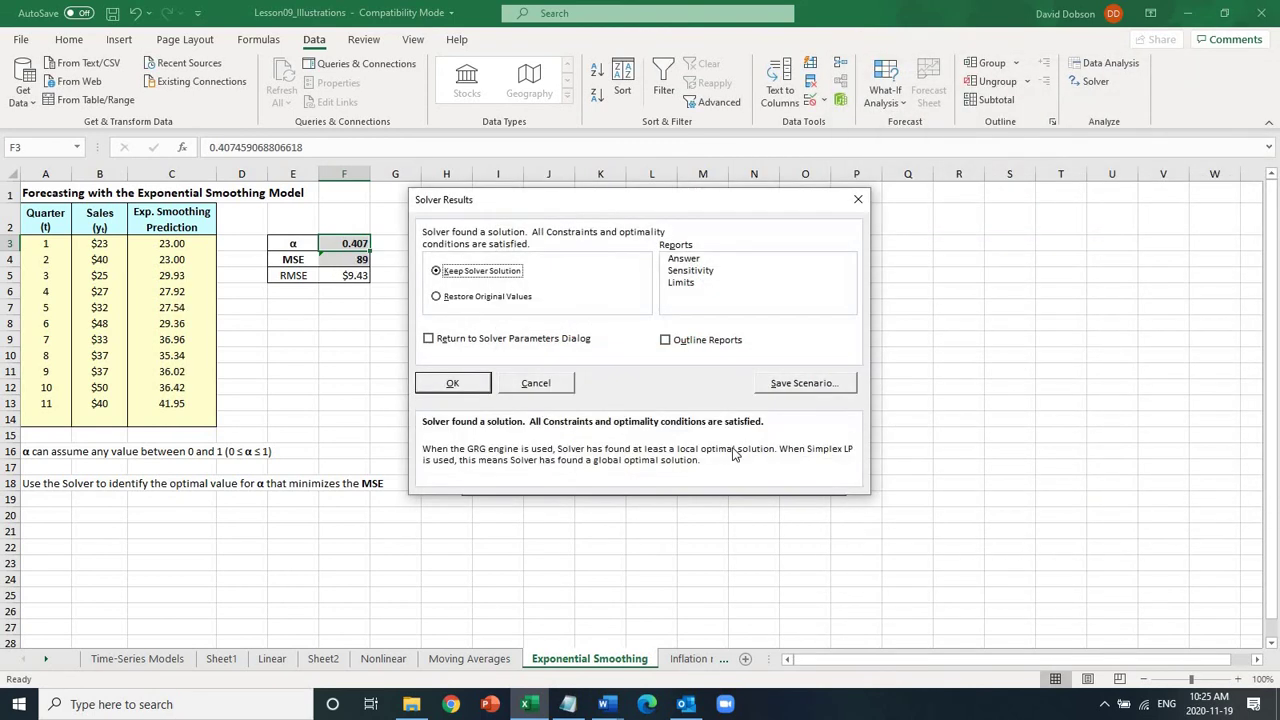
{"action": "left_click", "coordinate": [455, 385]}
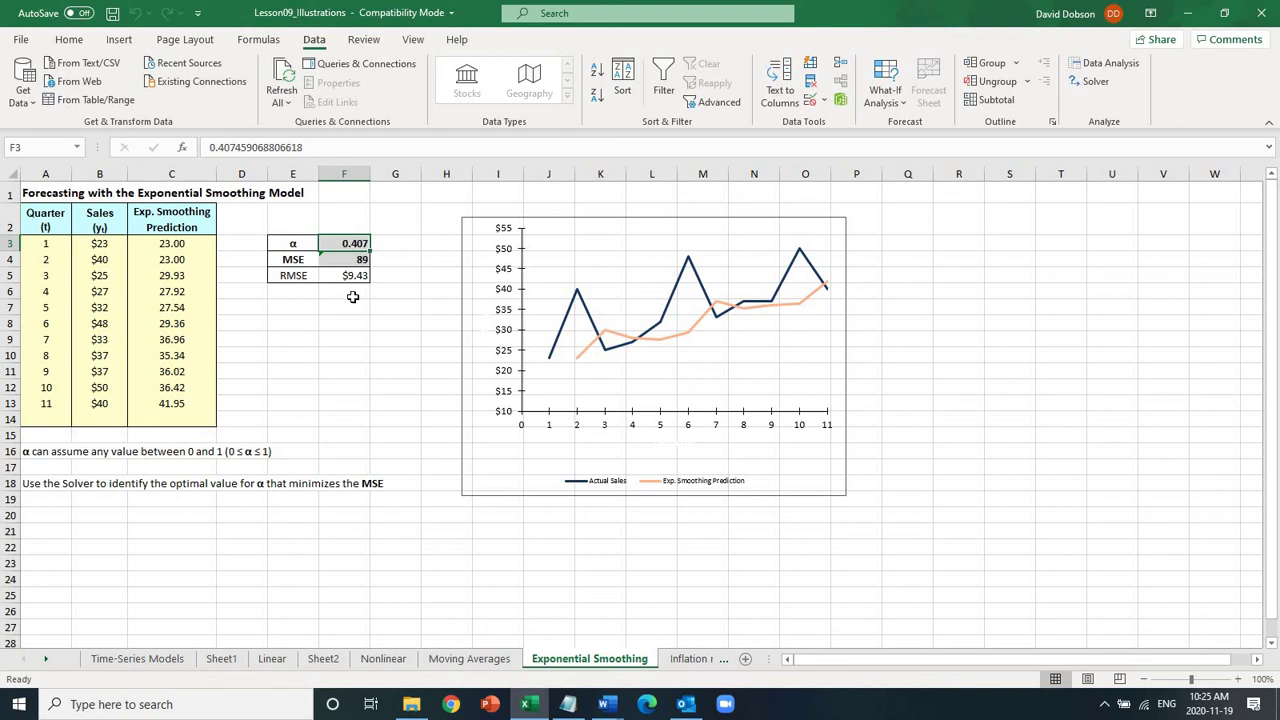
Inspect the optimized α in F3 and the MSE formula in F4.
{"action": "left_click", "coordinate": [303, 247]}
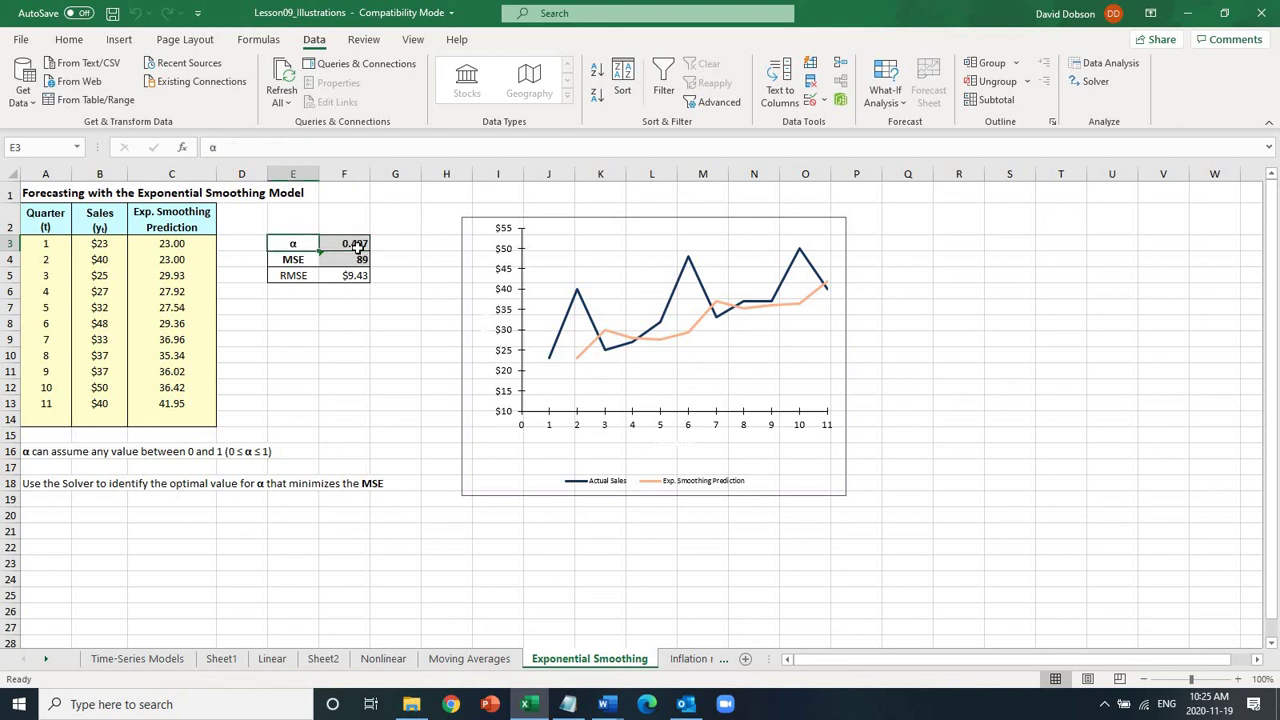
{"action": "left_click", "coordinate": [357, 246]}
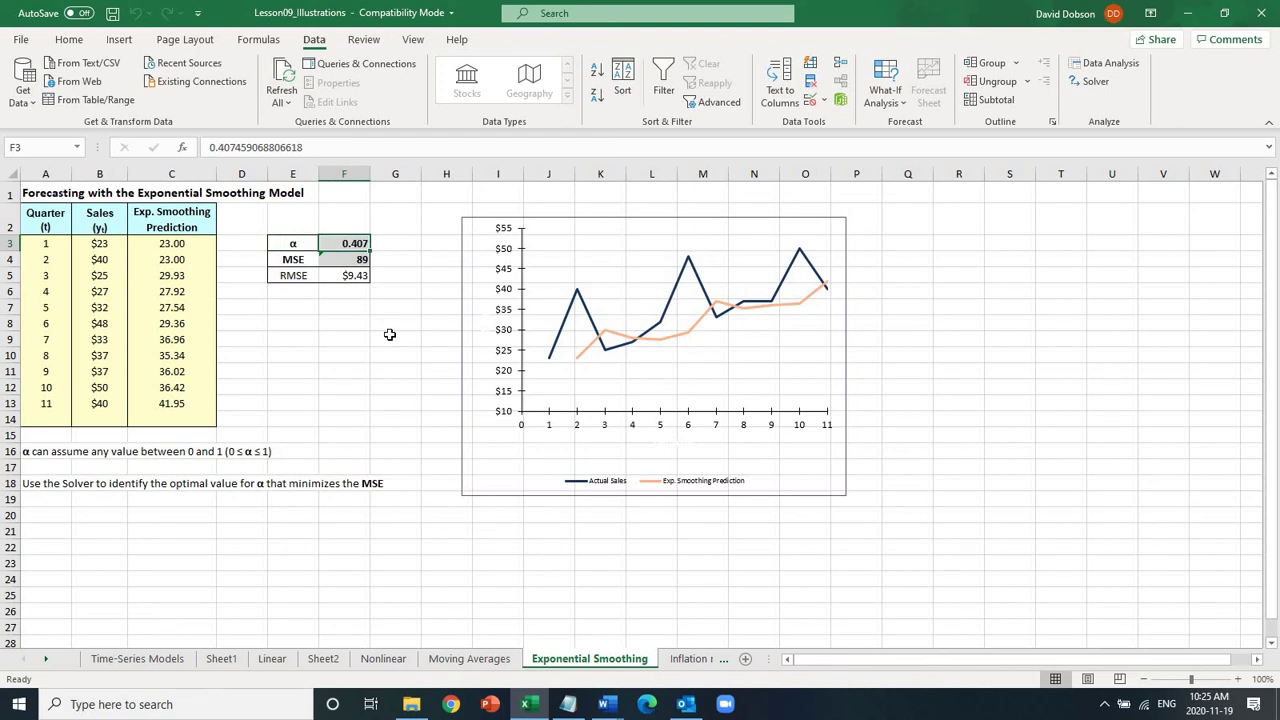
{"action": "left_click", "coordinate": [348, 260]}
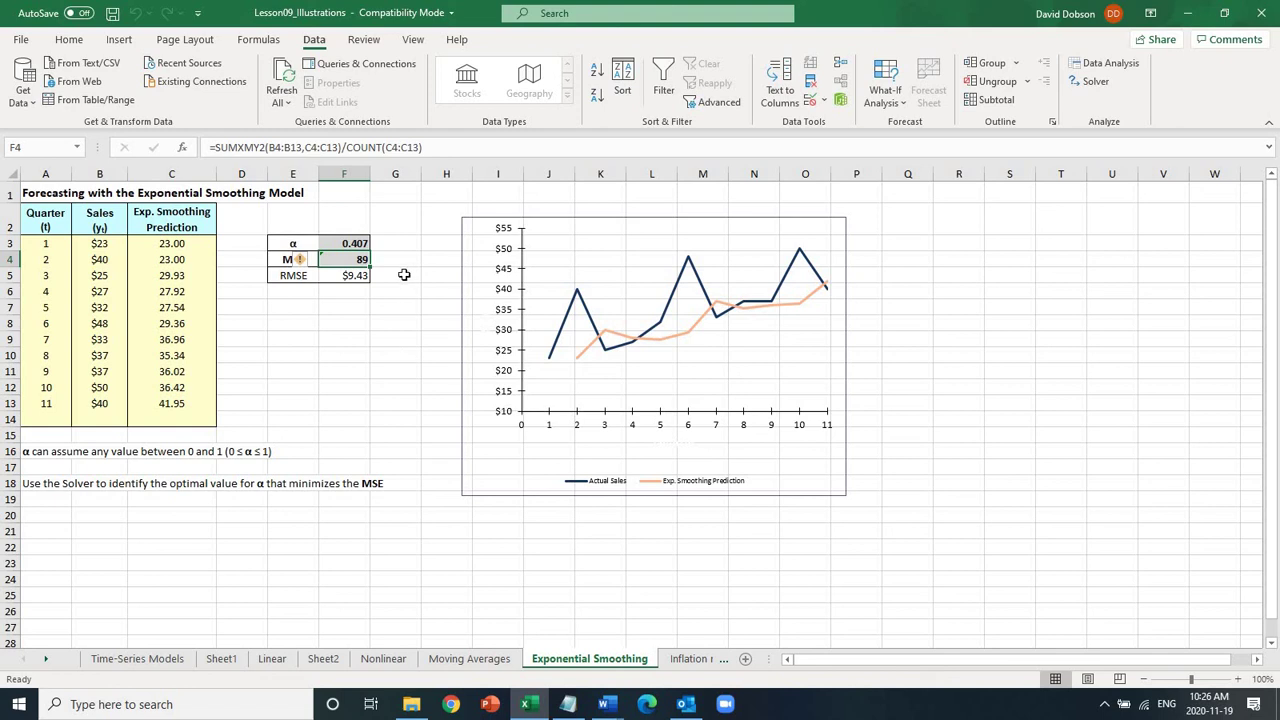
Set the smoothing constant α in F3 to 0.2.
{"action": "left_click", "coordinate": [351, 241]}
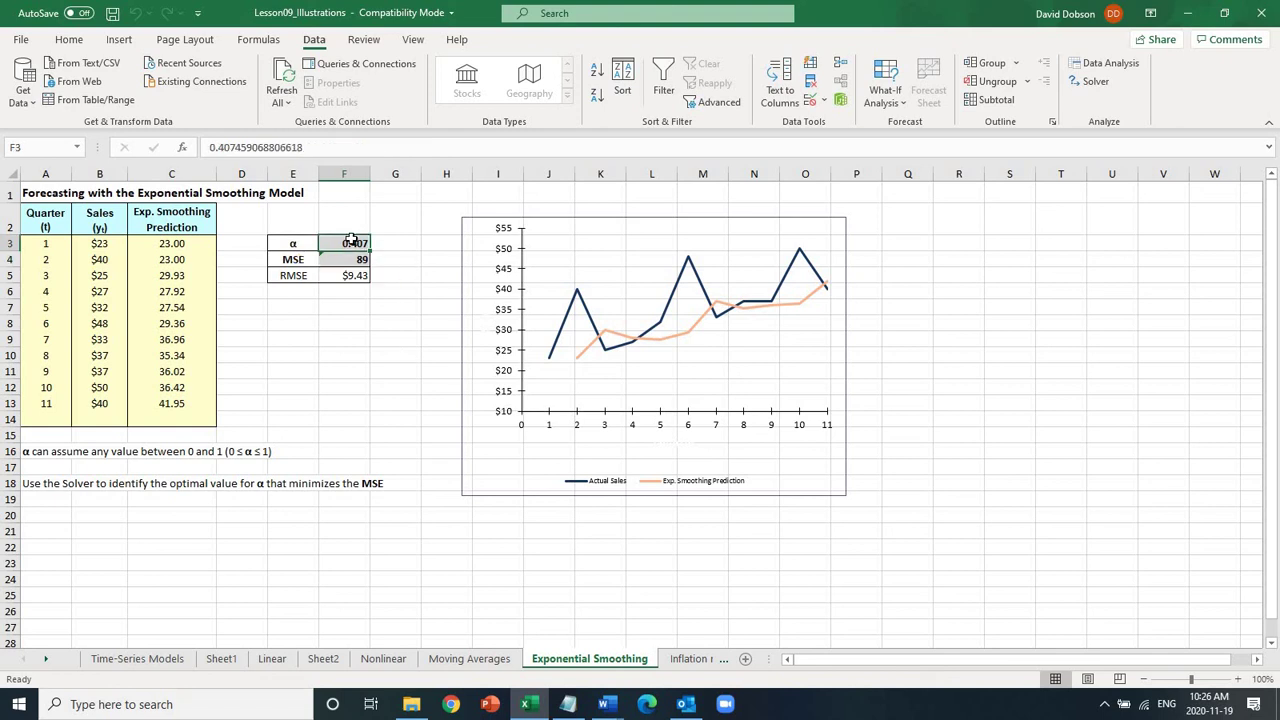
{"action": "type", "text": "0.2"}
{"action": "key", "text": "Return"}
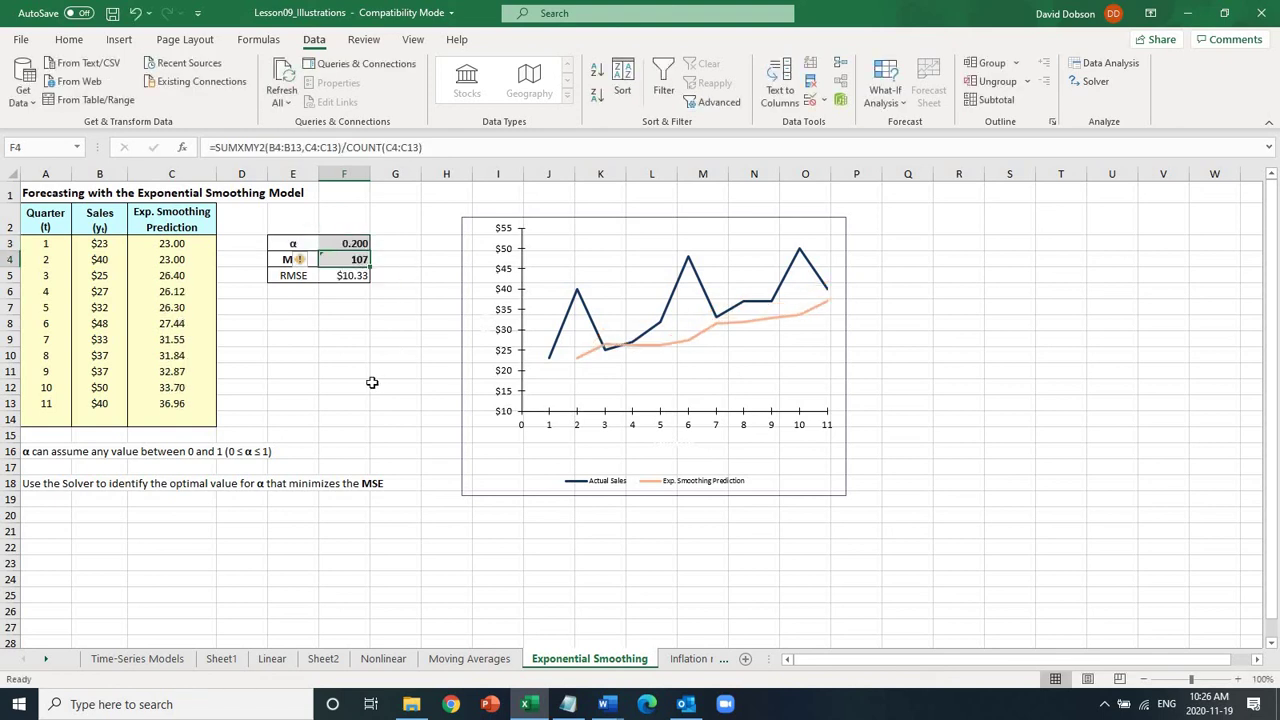
Reopen Solver and set the objective to minimize the MSE in cell F4.
{"action": "left_click", "coordinate": [353, 241]}
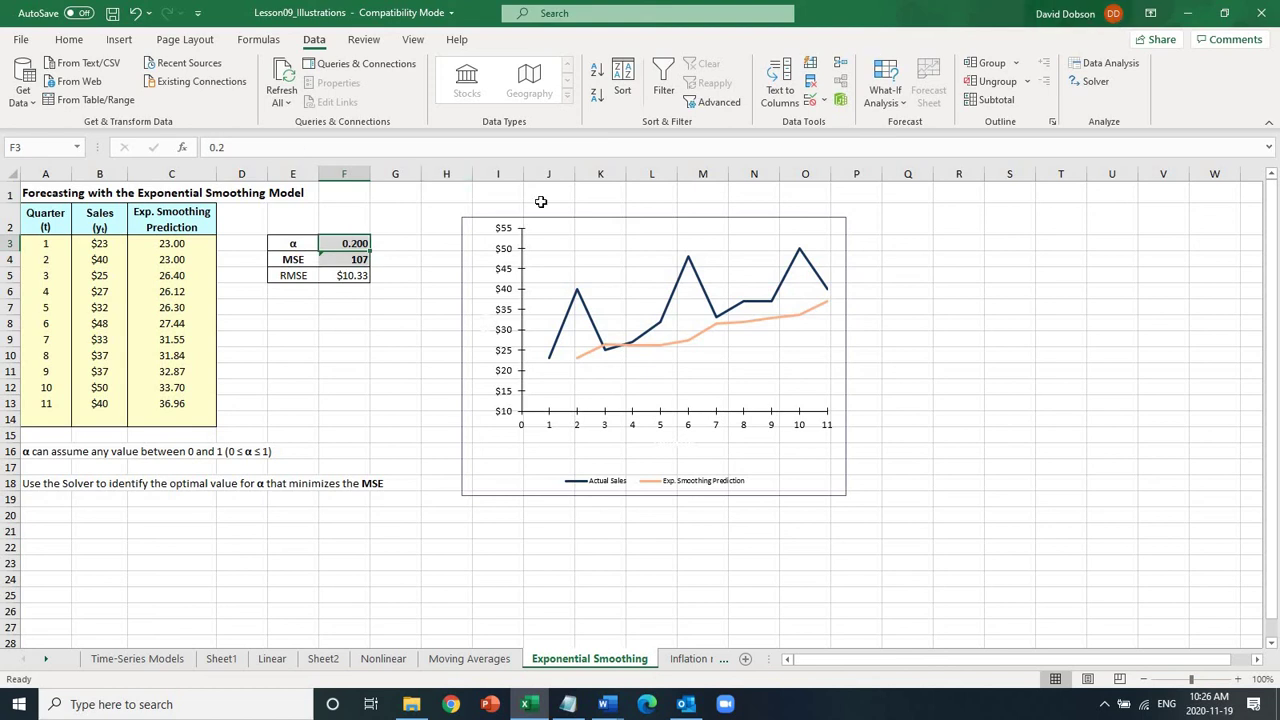
{"action": "left_click", "coordinate": [1094, 84]}
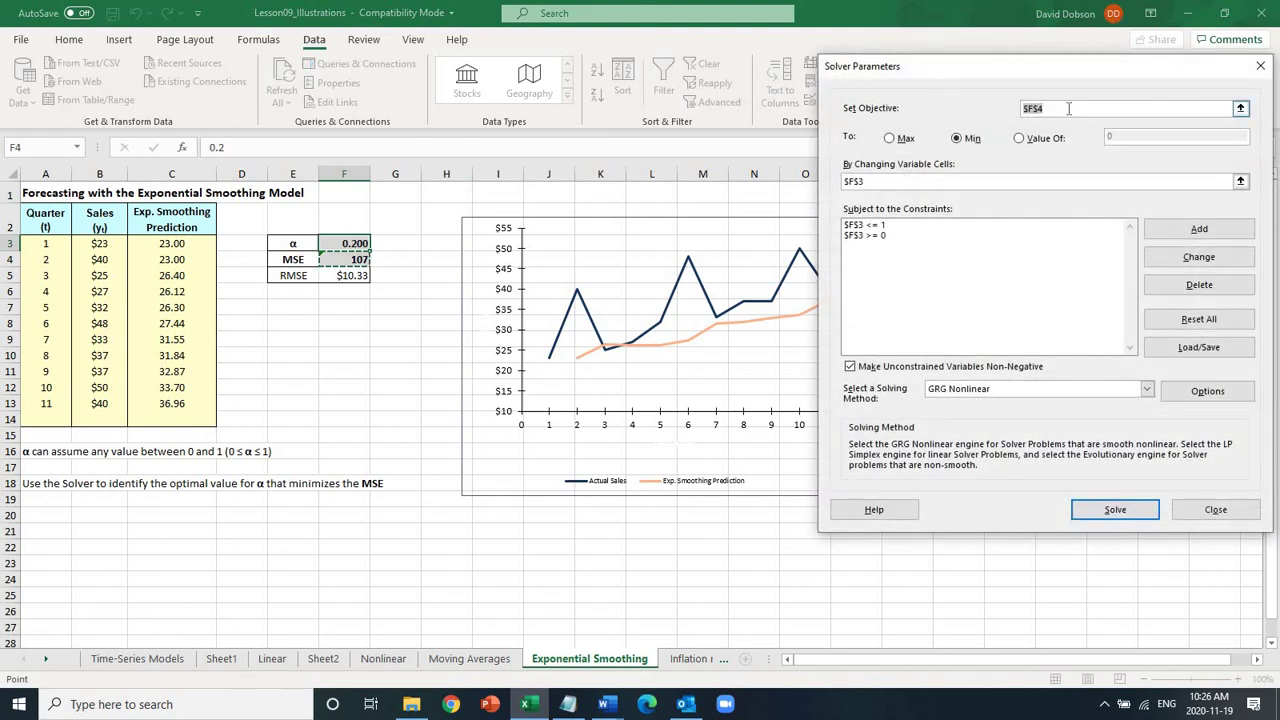
{"action": "left_click", "coordinate": [1068, 109]}
{"action": "key", "text": "BackSpace"}
{"action": "key", "text": "BackSpace"}
{"action": "key", "text": "BackSpace"}
{"action": "key", "text": "BackSpace"}
{"action": "left_click", "coordinate": [332, 259]}
{"action": "left_click", "coordinate": [958, 139]}
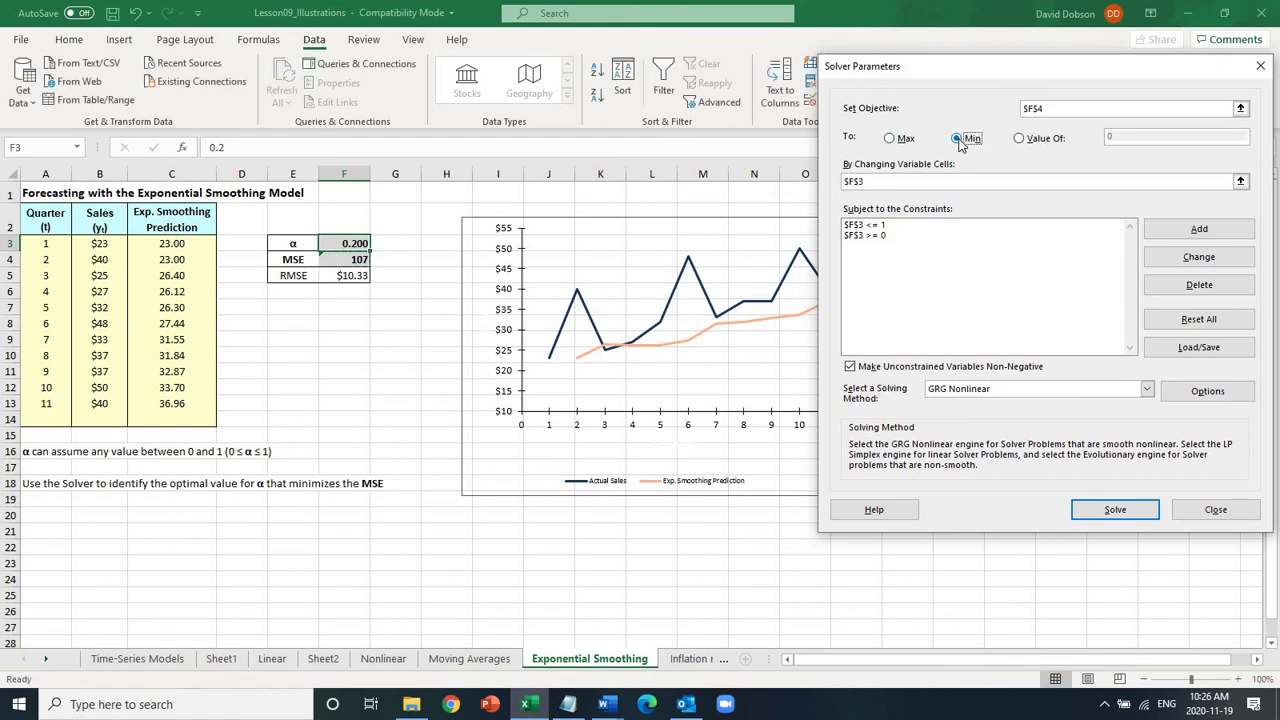
Specify the α value in cell F3 as the variable cell for Solver to change.
{"action": "left_click", "coordinate": [886, 184]}
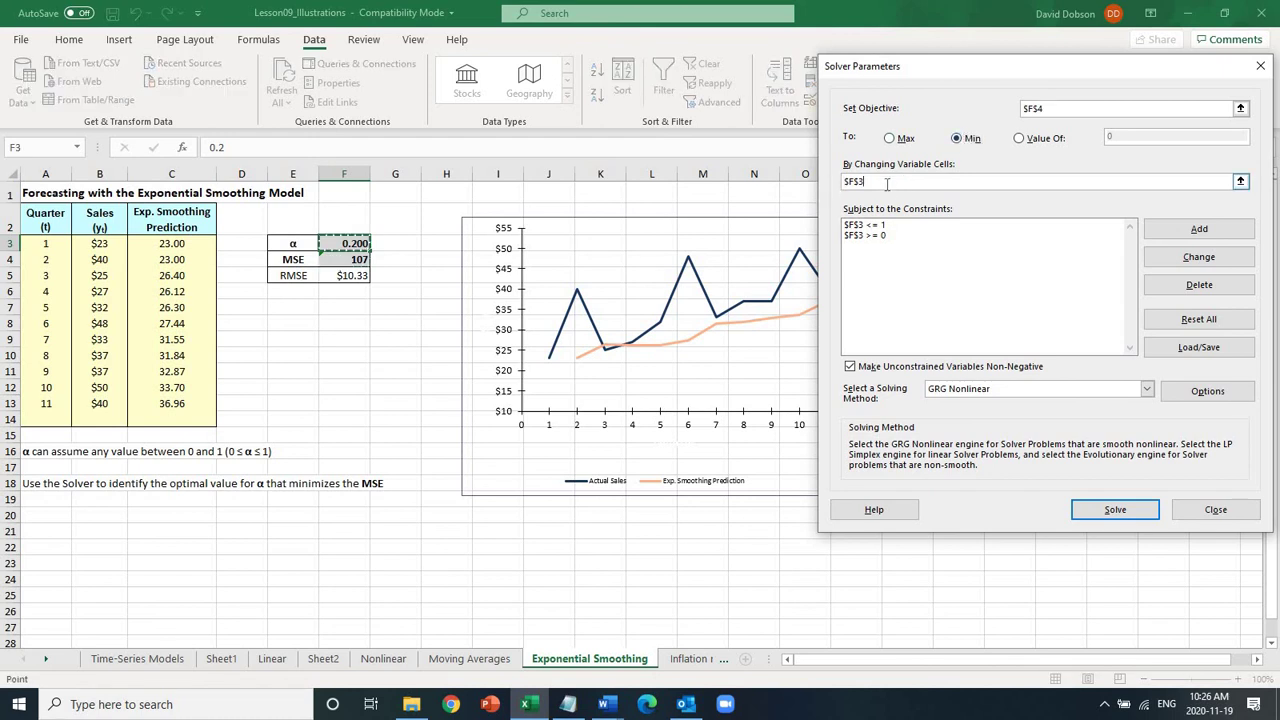
{"action": "key", "text": "BackSpace"}
{"action": "key", "text": "BackSpace"}
{"action": "key", "text": "BackSpace"}
{"action": "key", "text": "BackSpace"}
{"action": "left_click", "coordinate": [345, 246]}
Delete both existing Solver constraints on F3.
{"action": "left_click", "coordinate": [870, 227]}
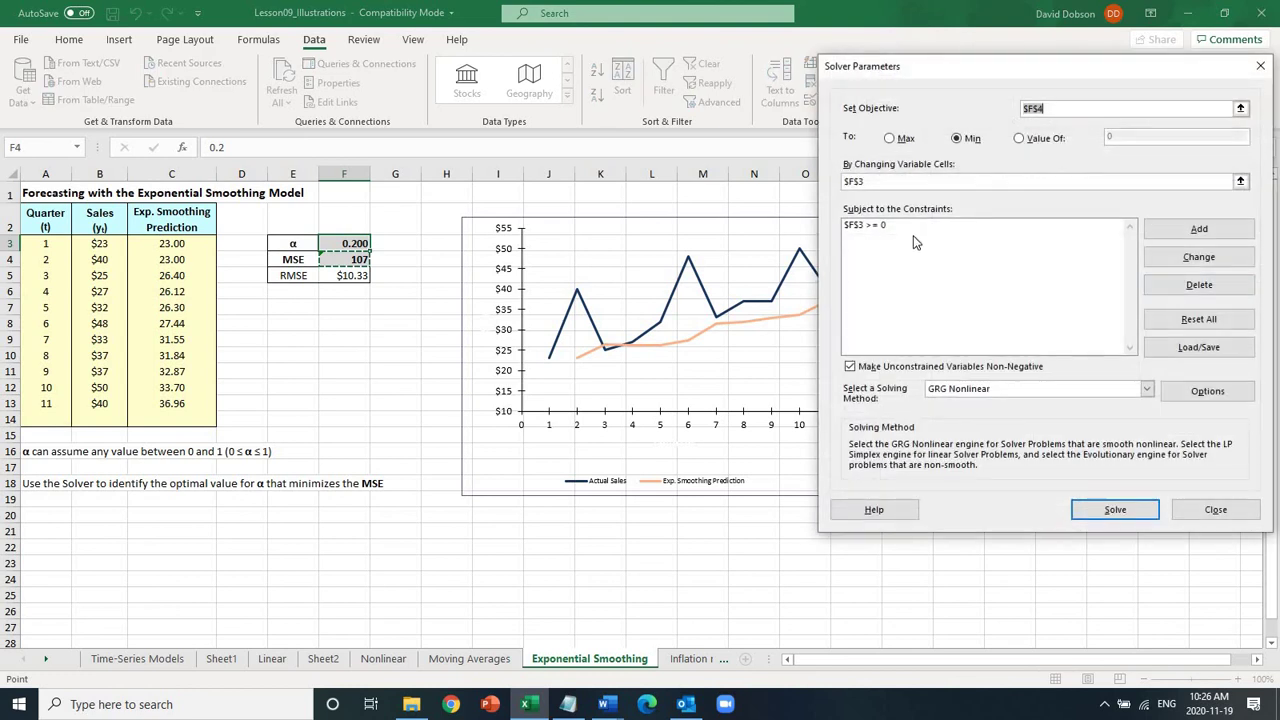
{"action": "left_click", "coordinate": [882, 228]}
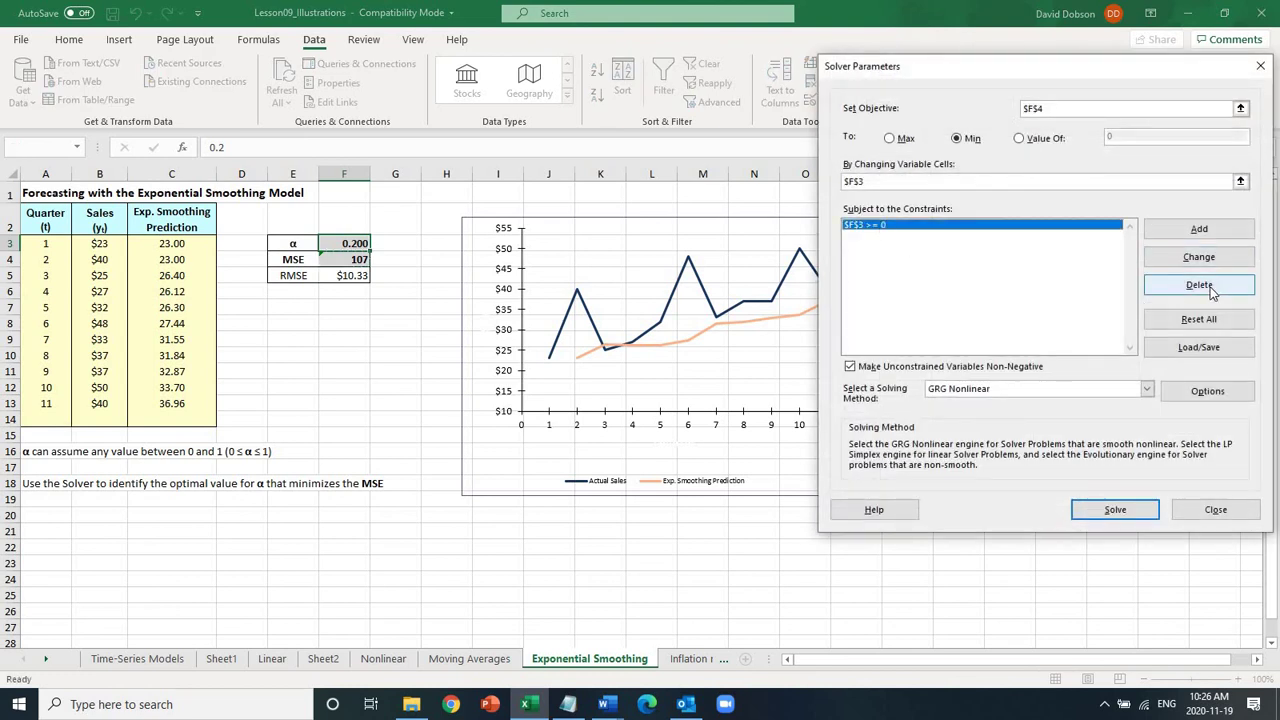
{"action": "left_click", "coordinate": [1210, 289]}
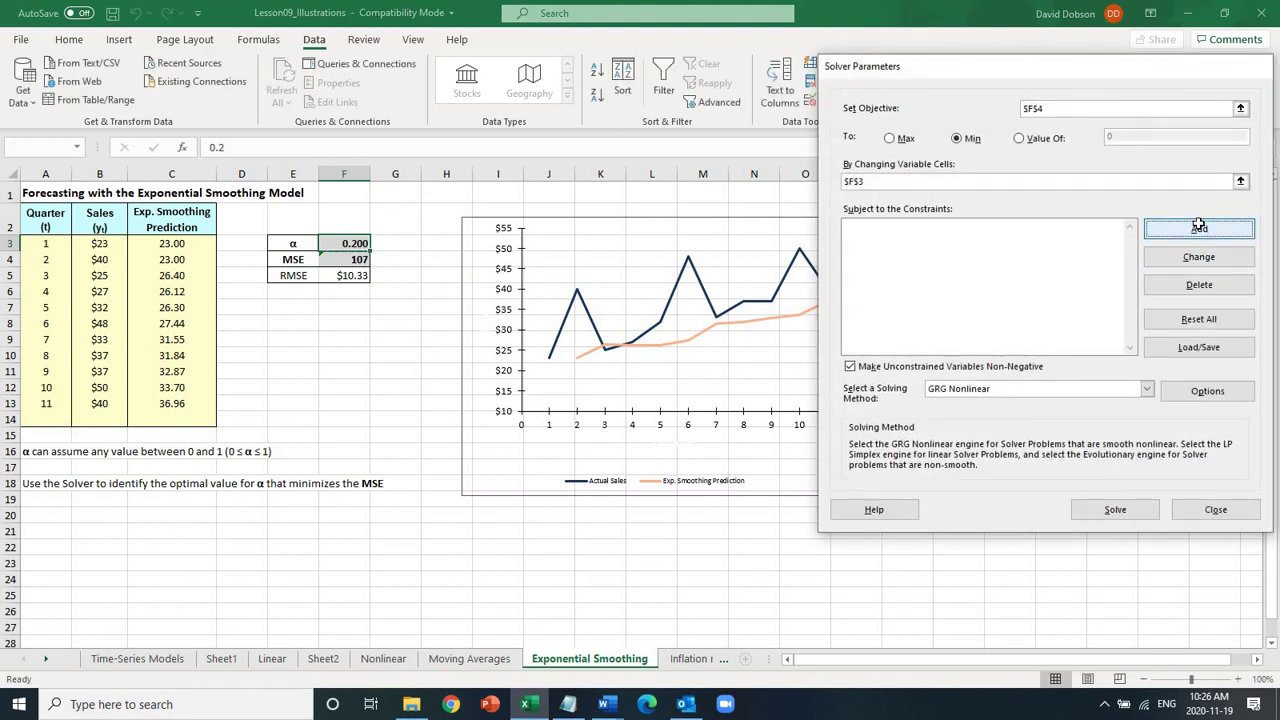
Add a Solver constraint requiring cell F3 to be <= 1, continuing to a new blank constraint.
{"action": "left_click", "coordinate": [1199, 228]}
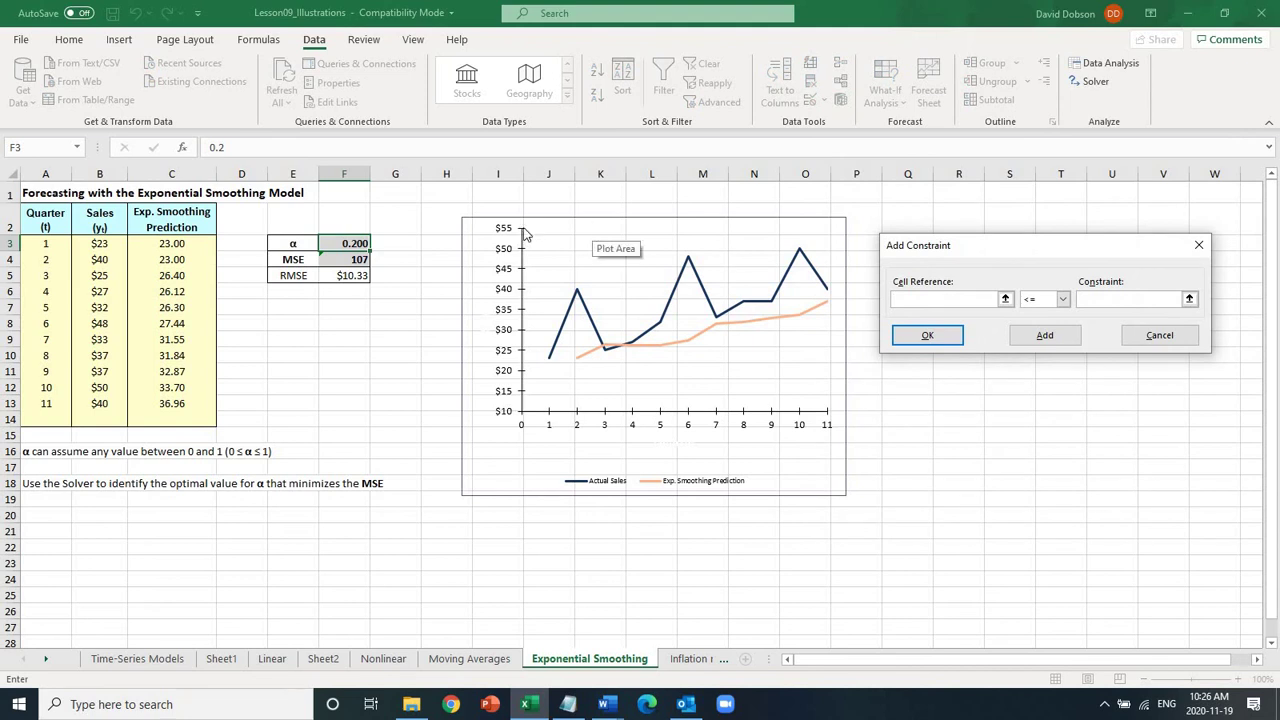
{"action": "left_click", "coordinate": [352, 244]}
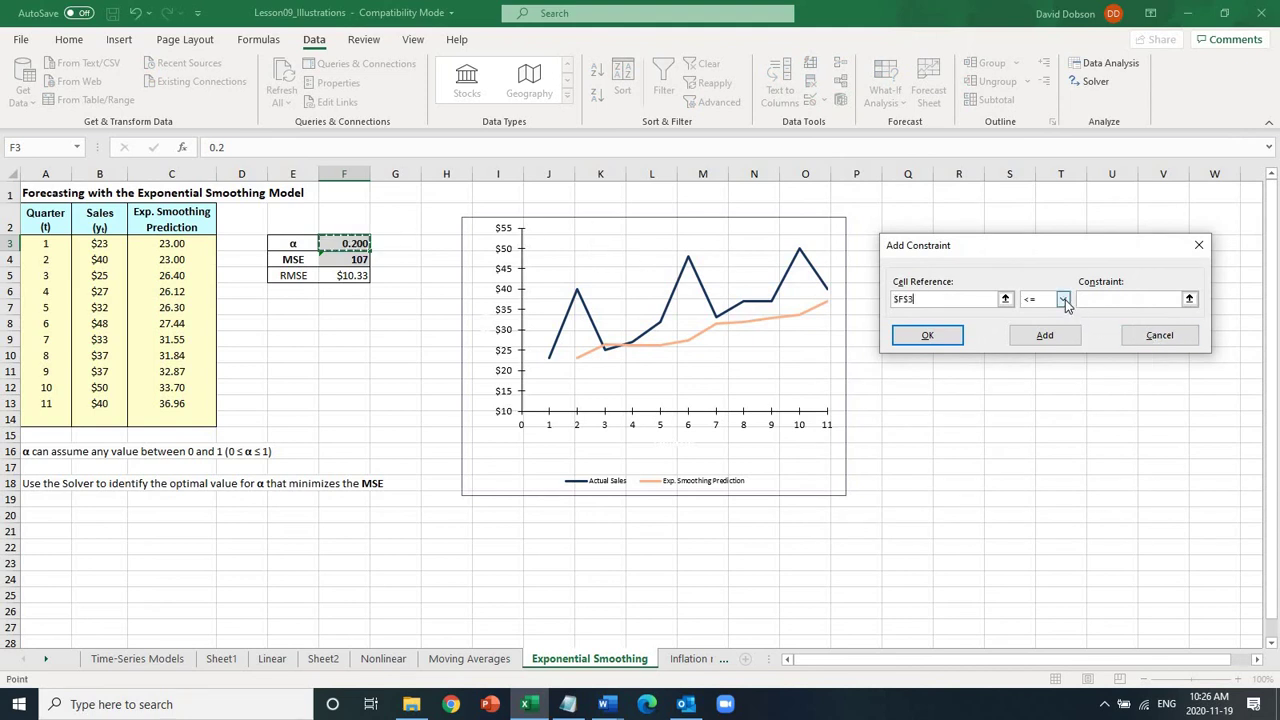
{"action": "left_click", "coordinate": [1105, 304]}
{"action": "left_click", "coordinate": [1113, 298]}
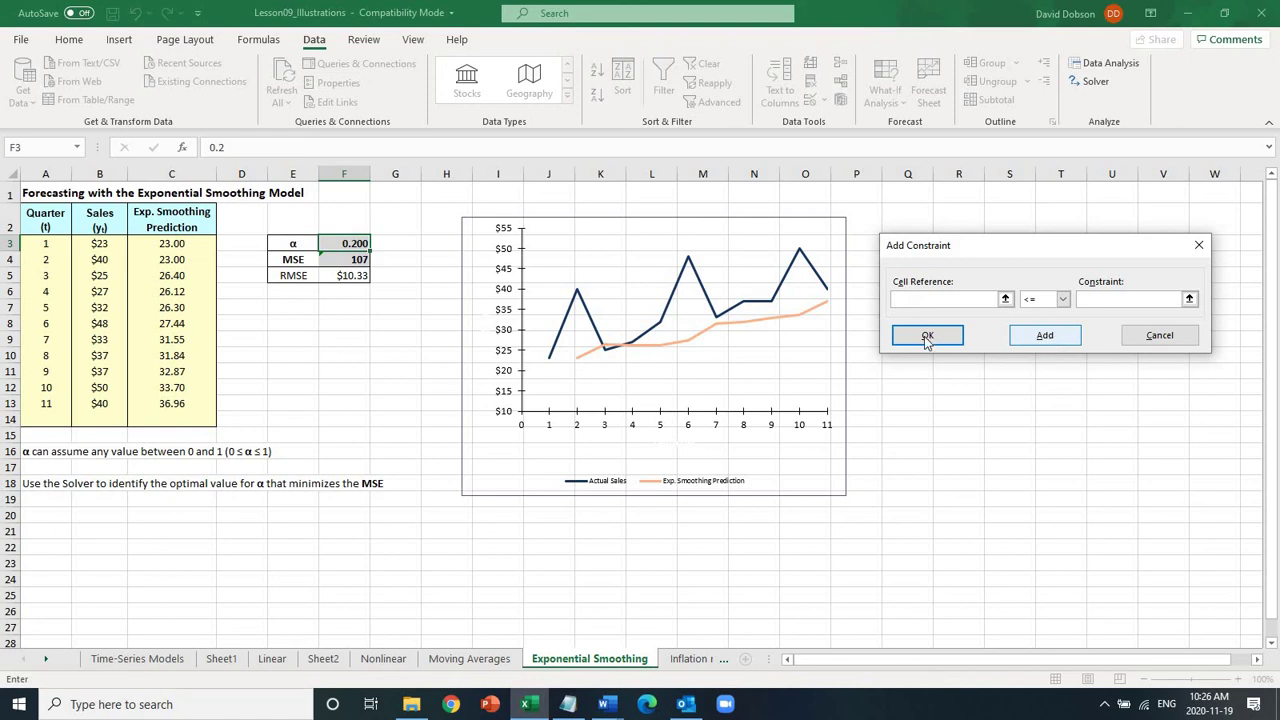
{"action": "left_click", "coordinate": [1048, 338]}
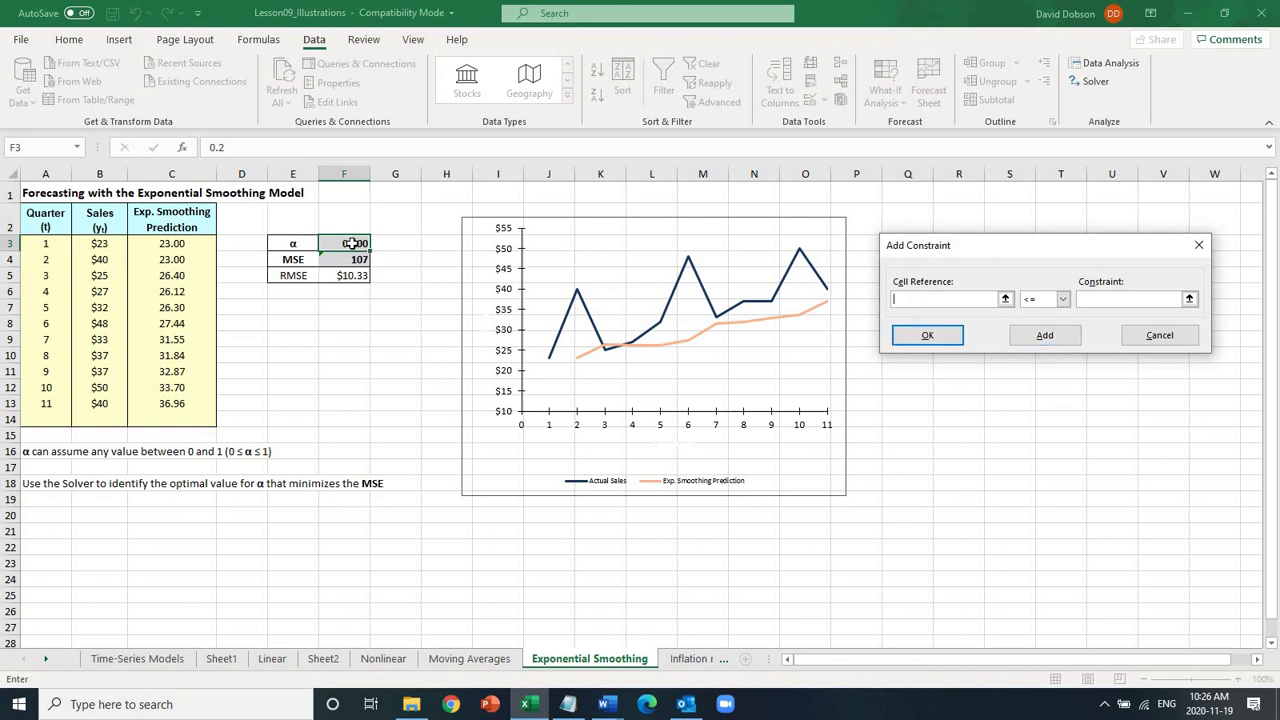
Add a second Solver constraint requiring F3 >= 0, and return to the Solver parameters without adding another.
{"action": "left_click", "coordinate": [354, 244]}
{"action": "left_click", "coordinate": [1062, 299]}
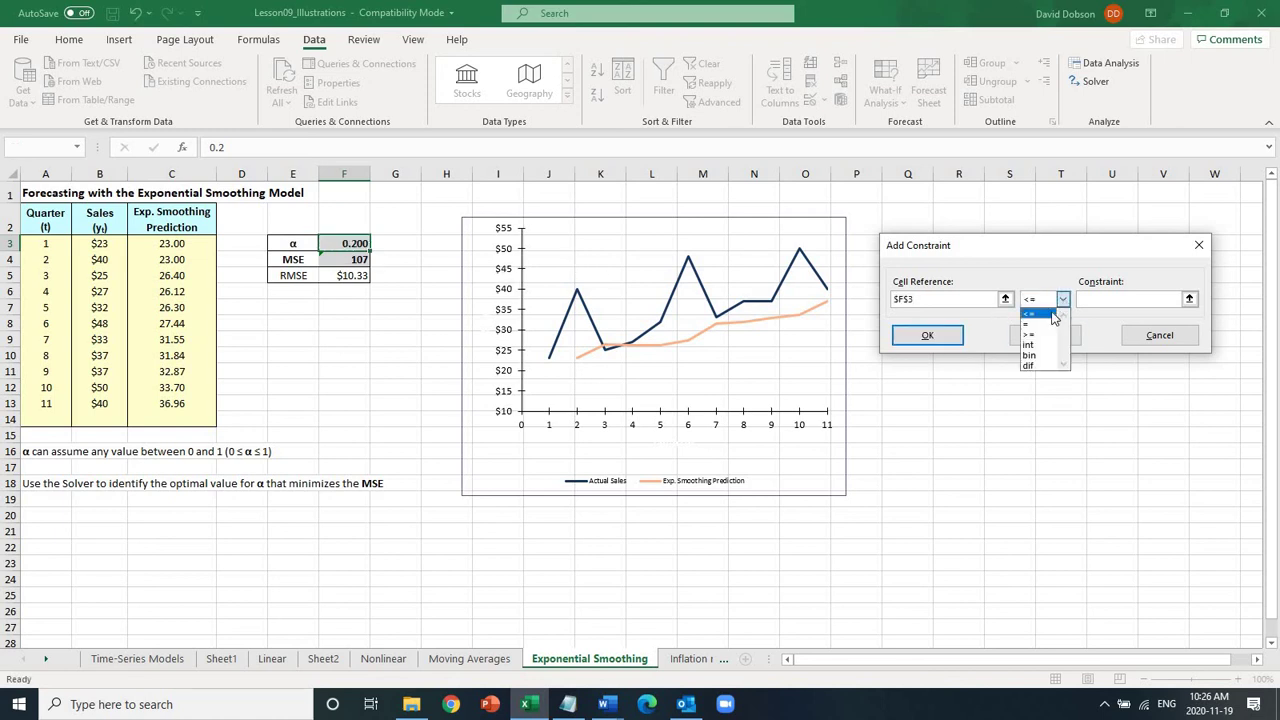
{"action": "left_click", "coordinate": [1038, 334]}
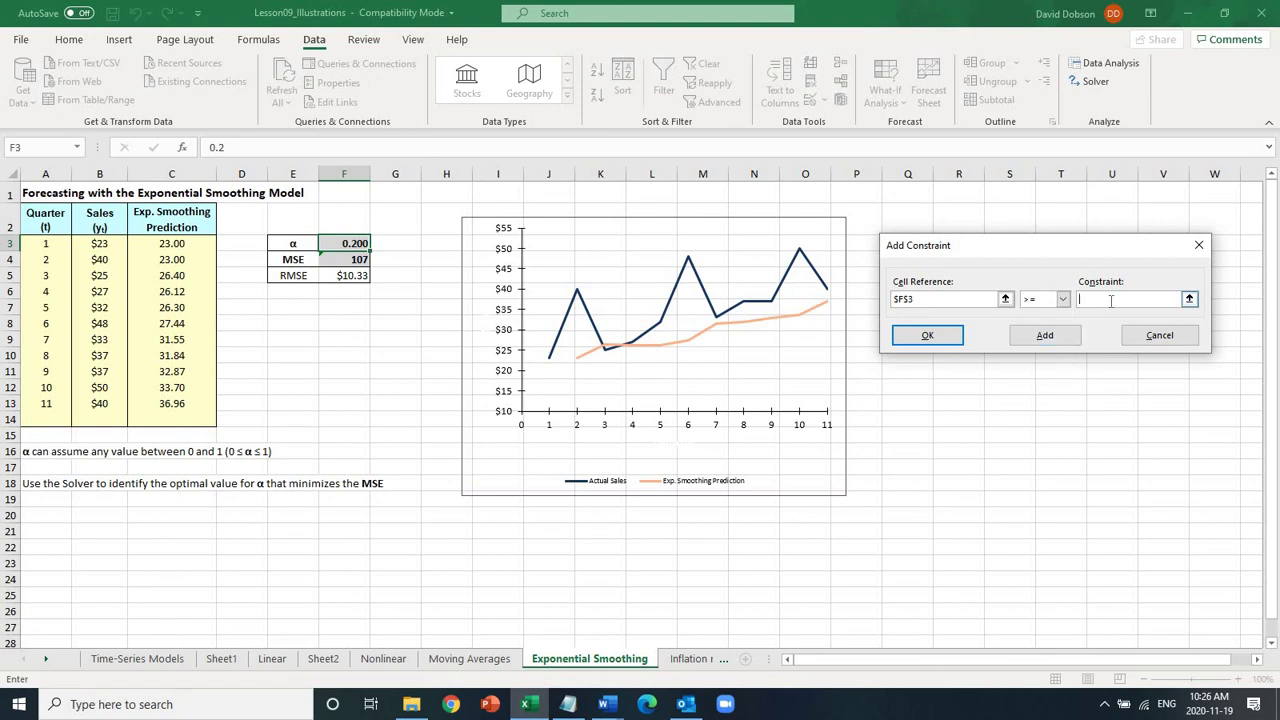
{"action": "type", "text": "0"}
{"action": "left_click", "coordinate": [1062, 339]}
{"action": "left_click", "coordinate": [928, 336]}
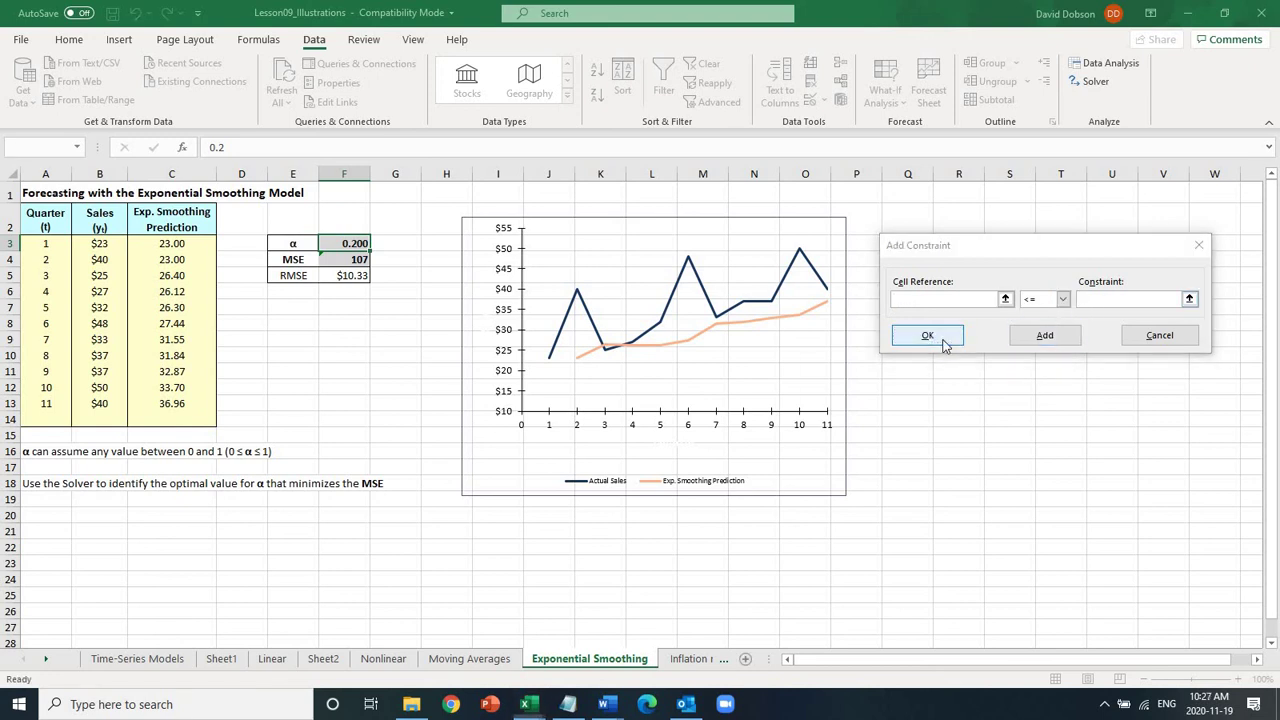
{"action": "key", "text": "Return"}
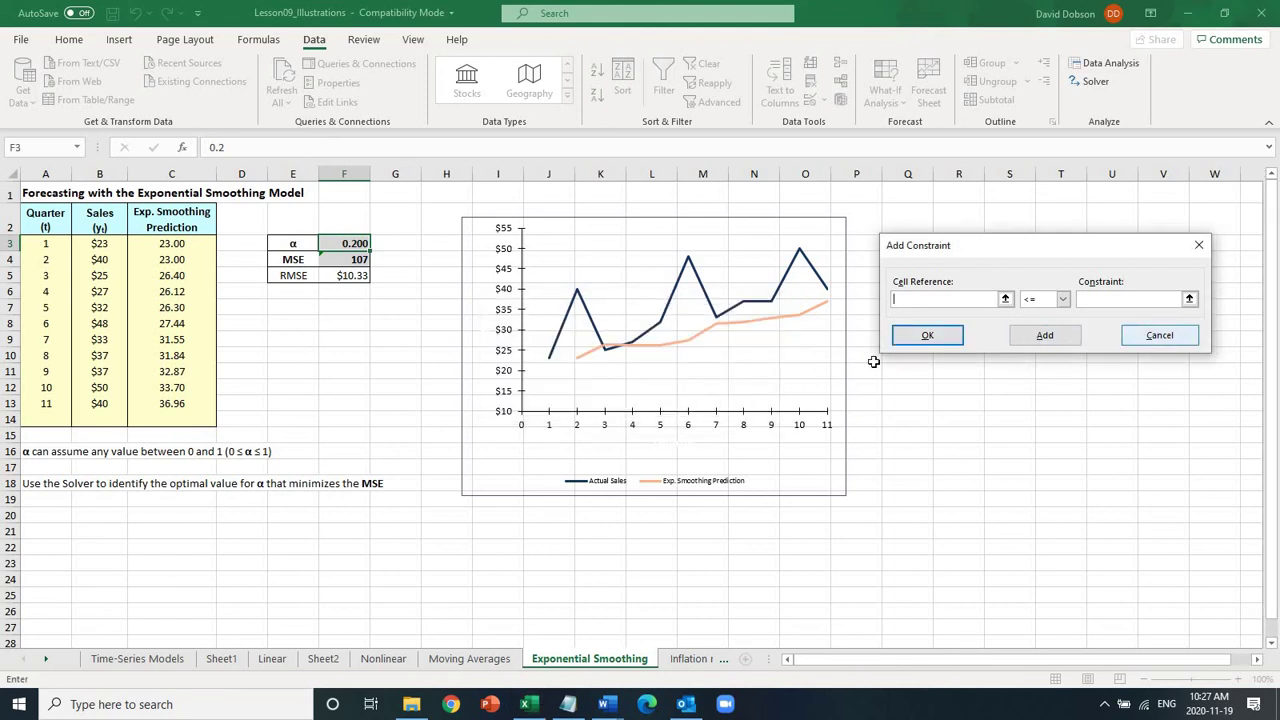
{"action": "left_click", "coordinate": [1005, 300]}
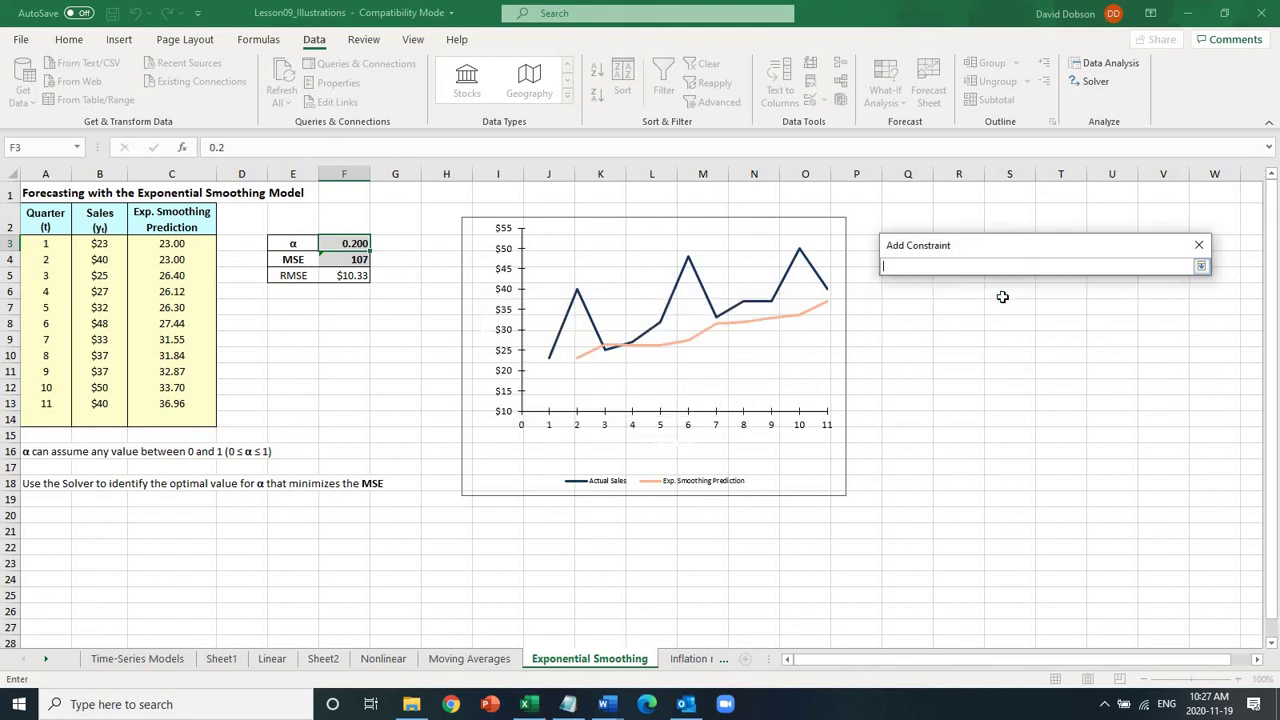
{"action": "left_click", "coordinate": [1202, 268]}
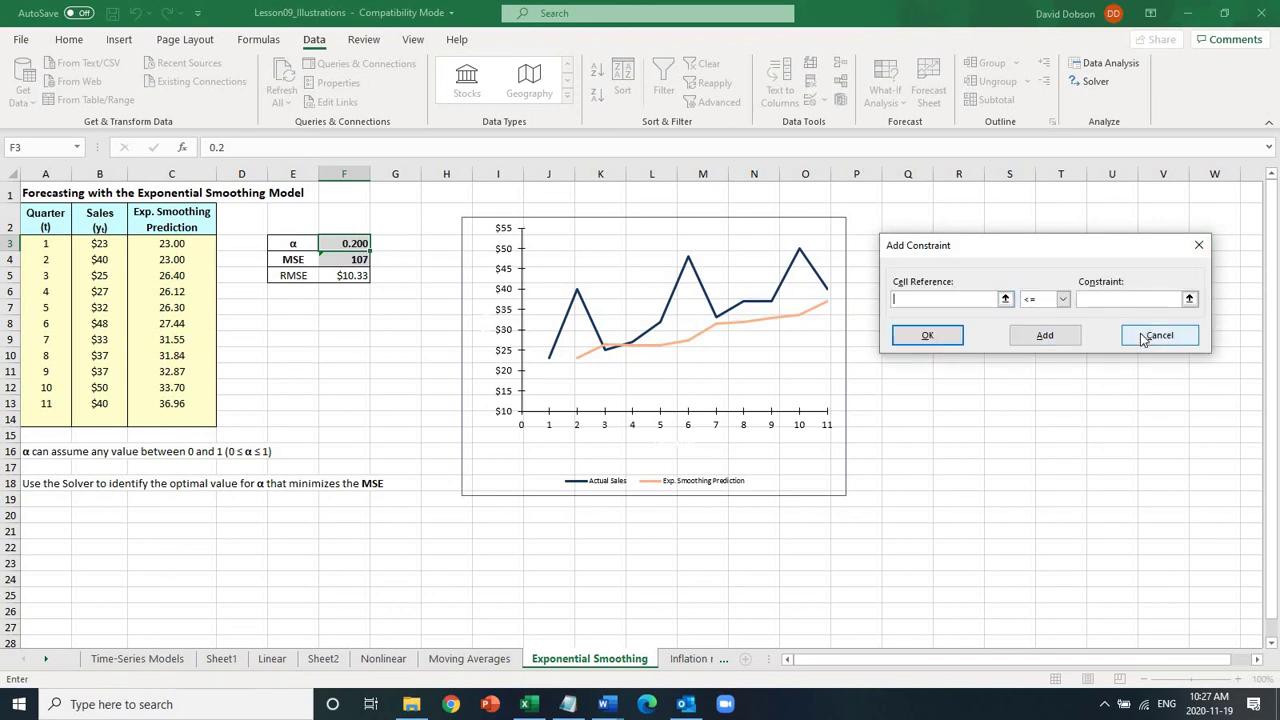
{"action": "left_click", "coordinate": [1143, 338]}
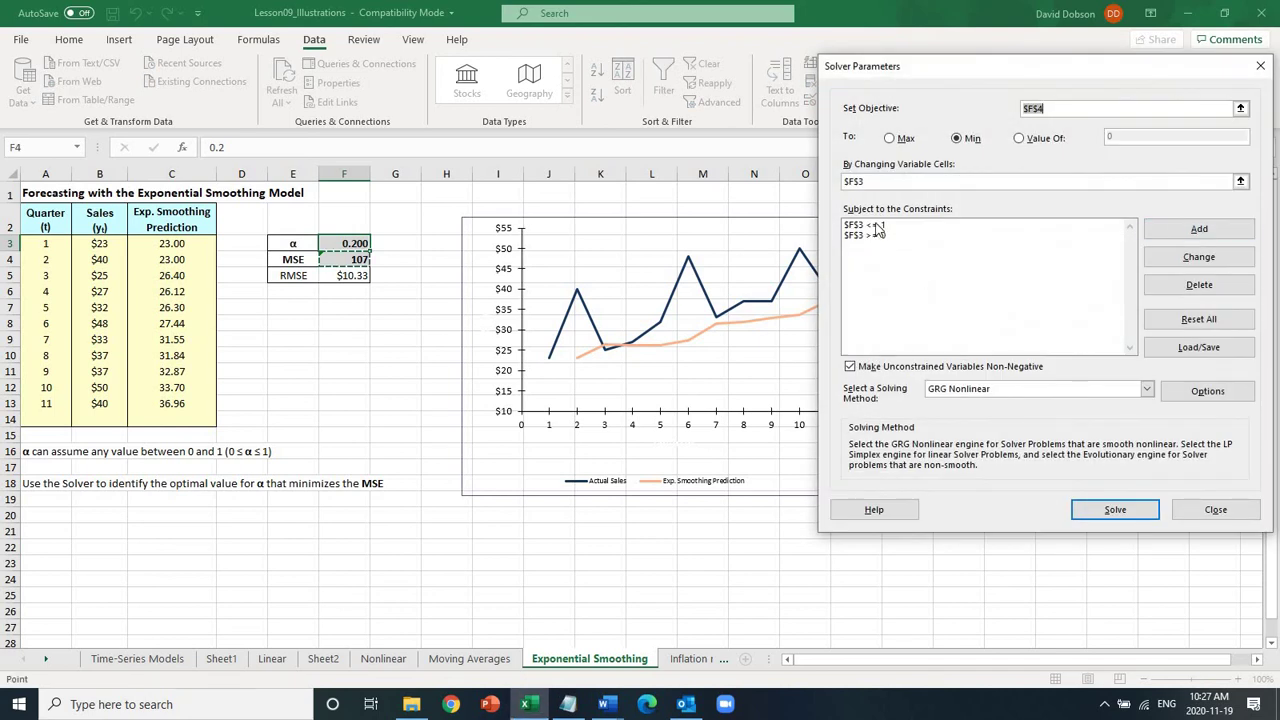
Run Solver with the GRG Nonlinear method to minimize the MSE in F4 and keep the Solver solution.
{"action": "left_click", "coordinate": [877, 227]}
{"action": "left_click", "coordinate": [869, 236]}
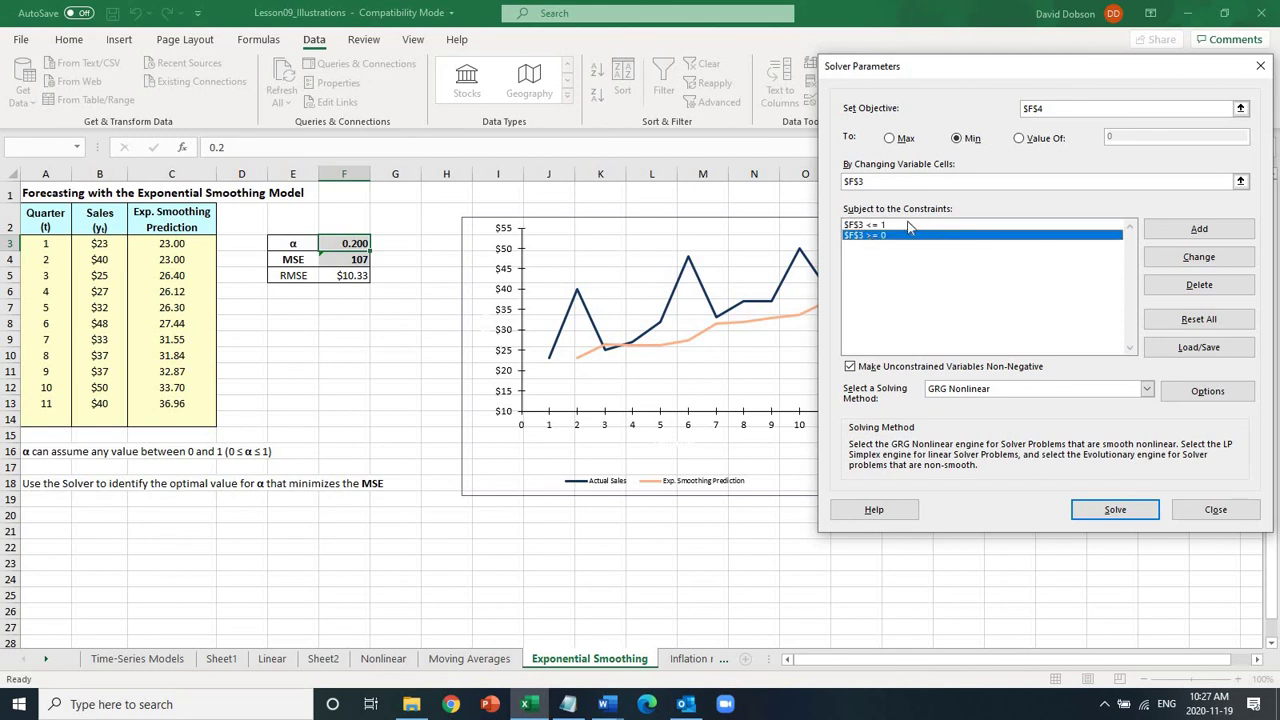
{"action": "left_click", "coordinate": [1103, 513]}
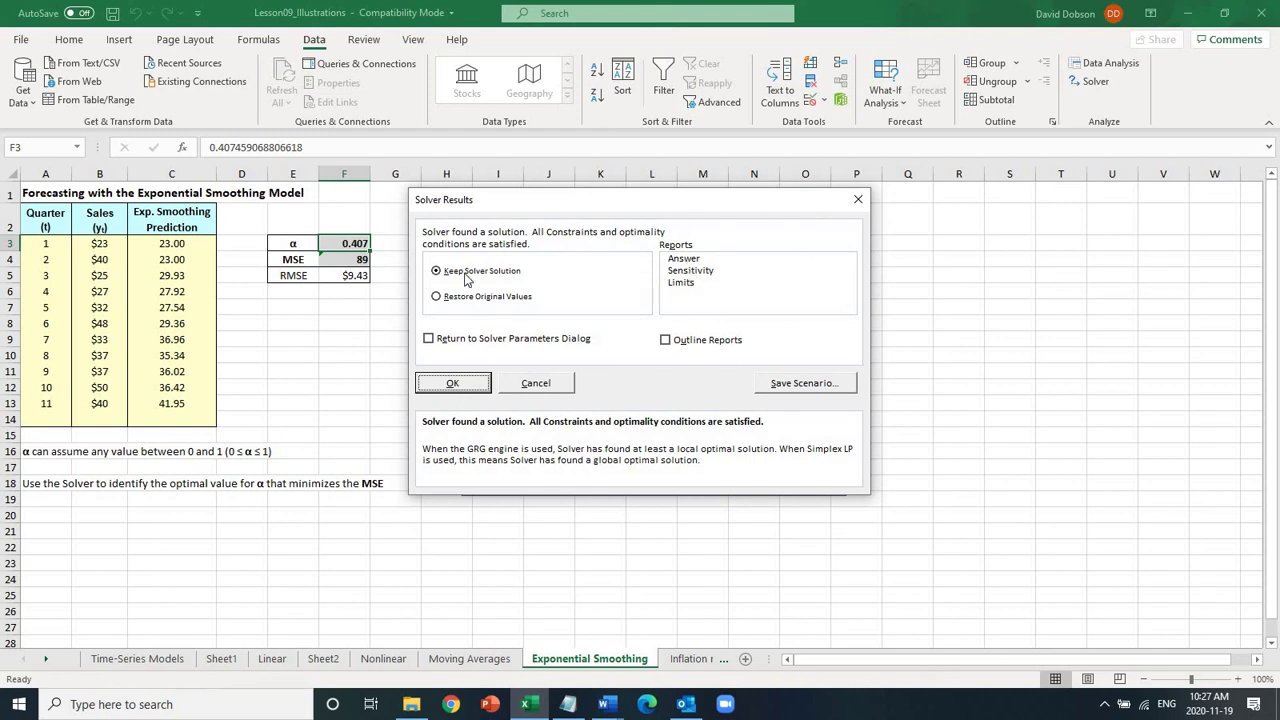
{"action": "left_click", "coordinate": [453, 385]}
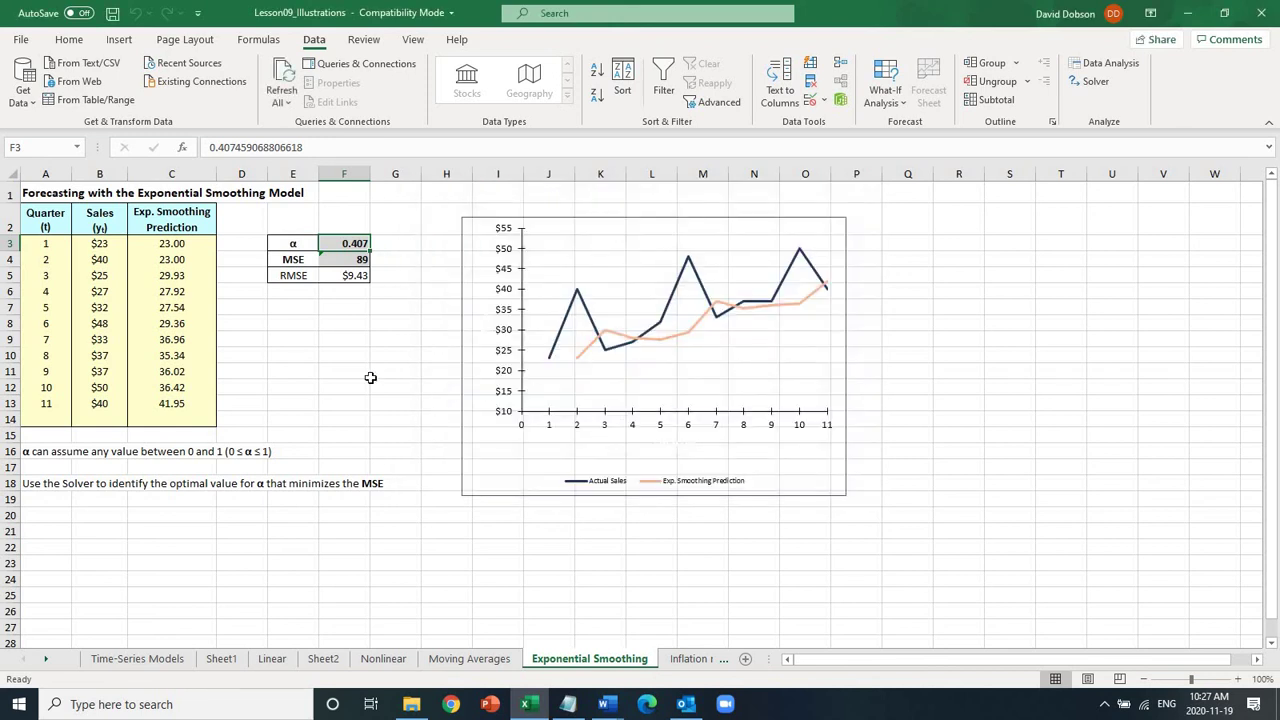
{"action": "left_click", "coordinate": [367, 376]}
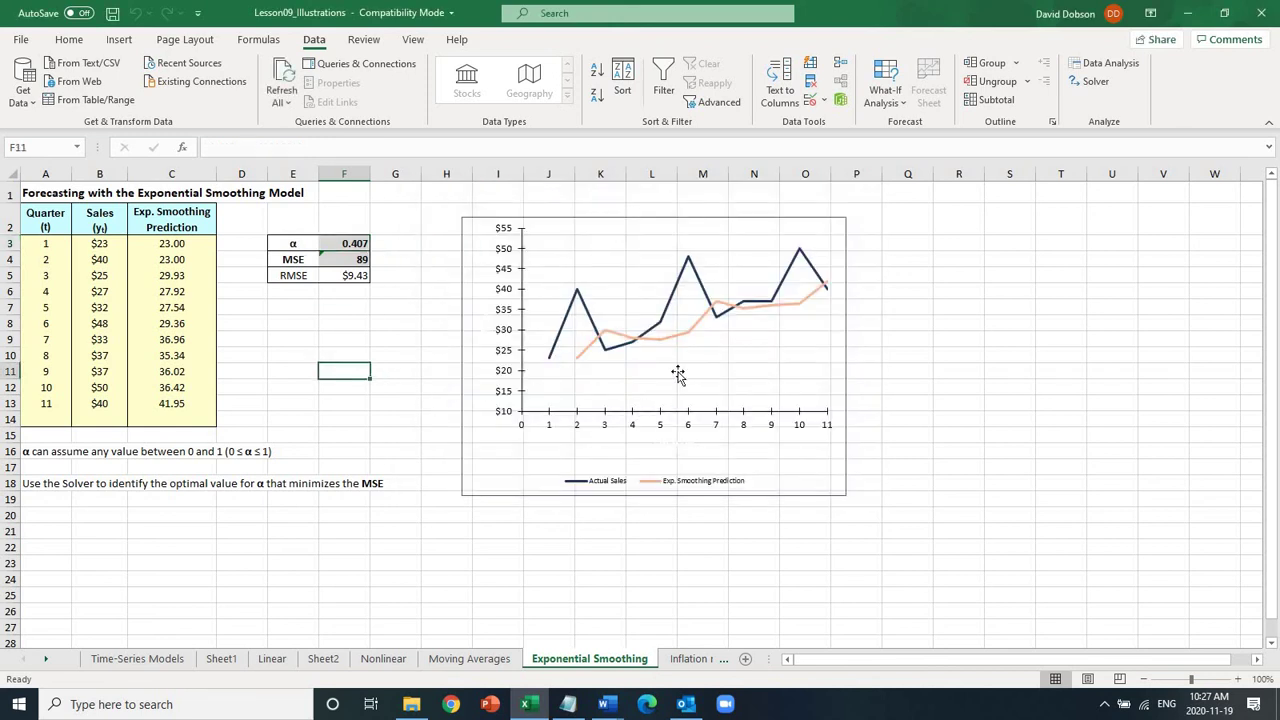
{"action": "left_click", "coordinate": [677, 374]}
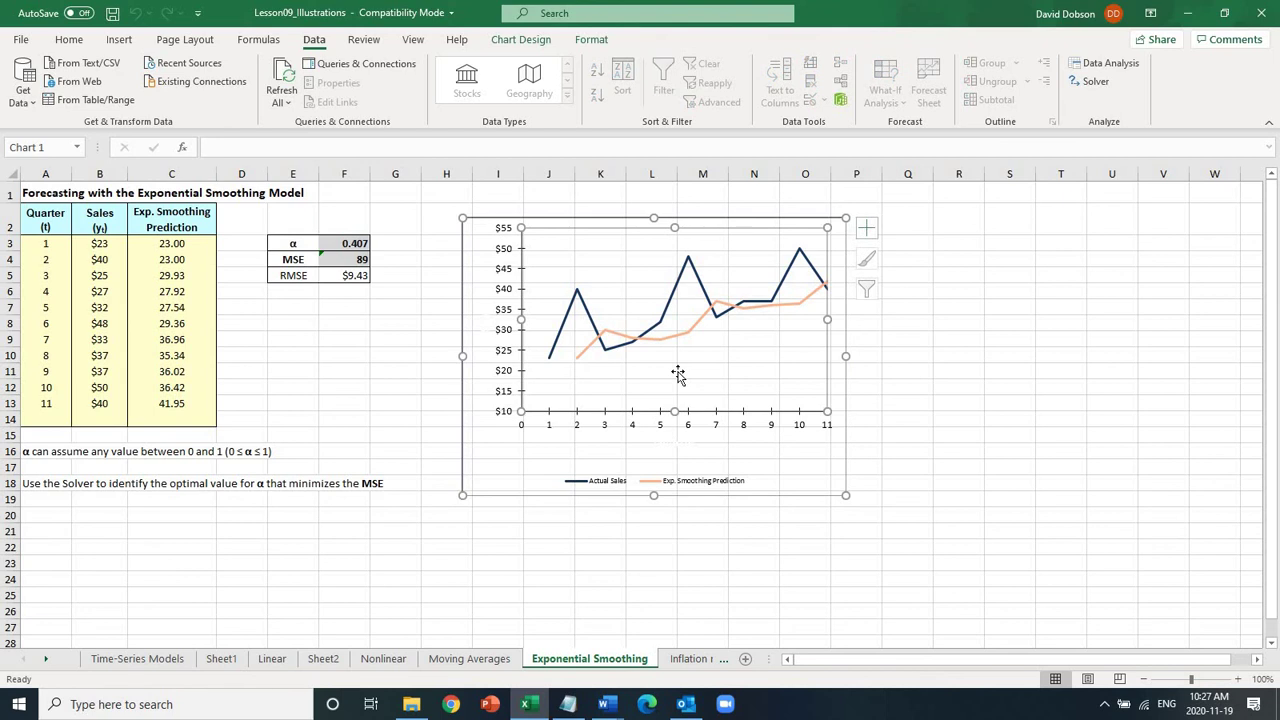
{"action": "left_click", "coordinate": [401, 373]}
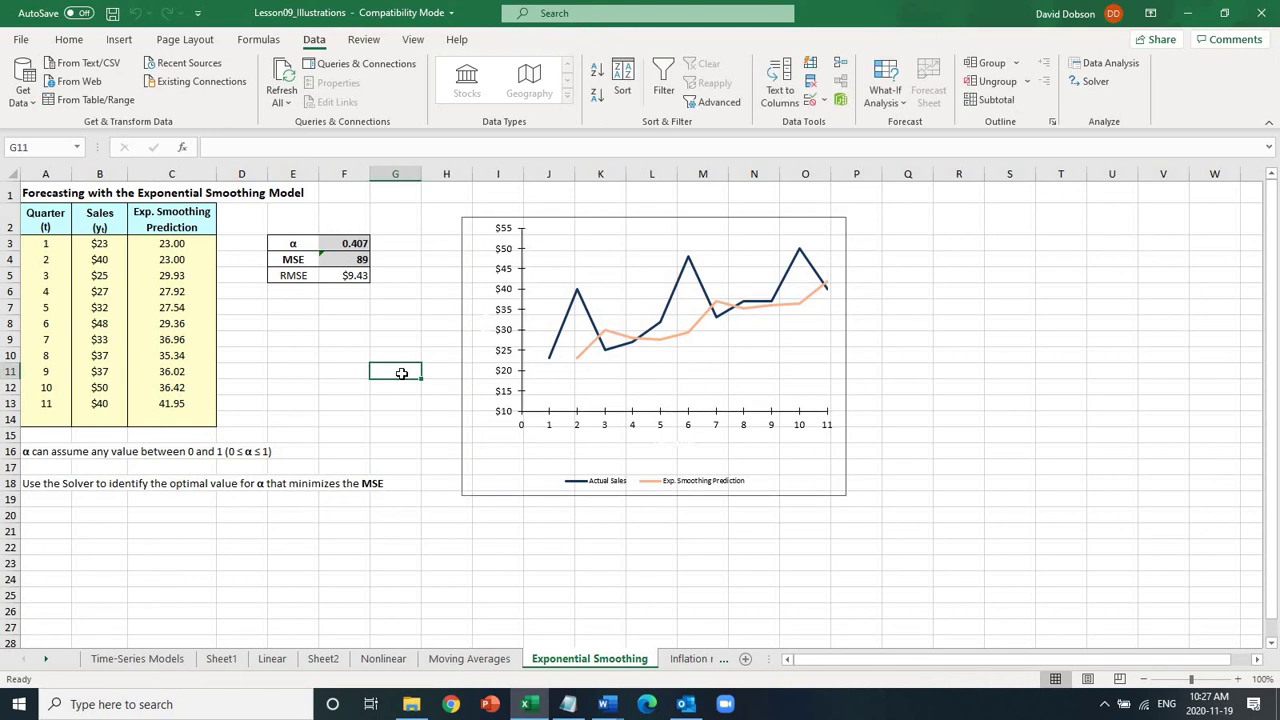
{"action": "left_click", "coordinate": [40, 193]}
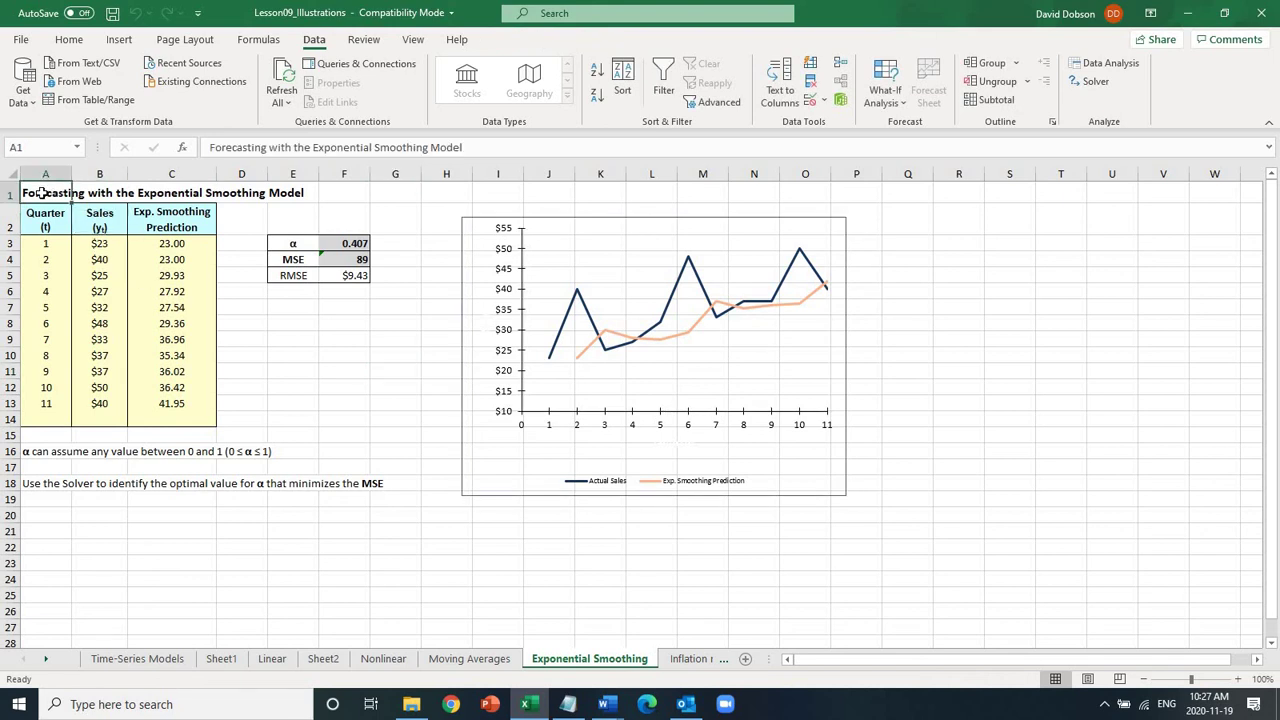